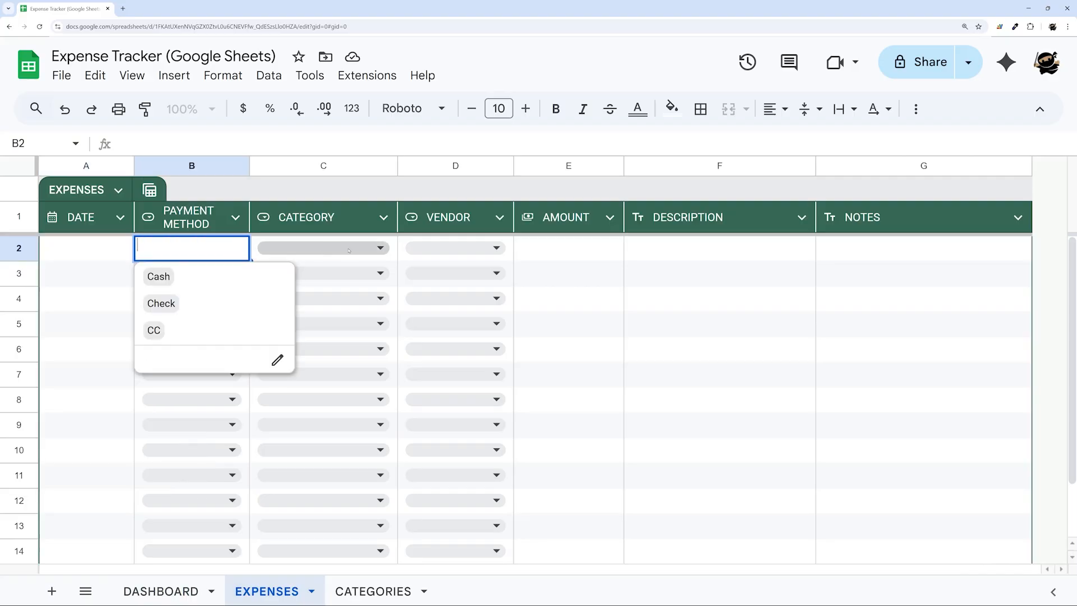
Examine the category and vendor dropdowns on the EXPENSES sheet and the source list on the CATEGORIES sheet.
left_click(324, 247)
left_click(456, 247)
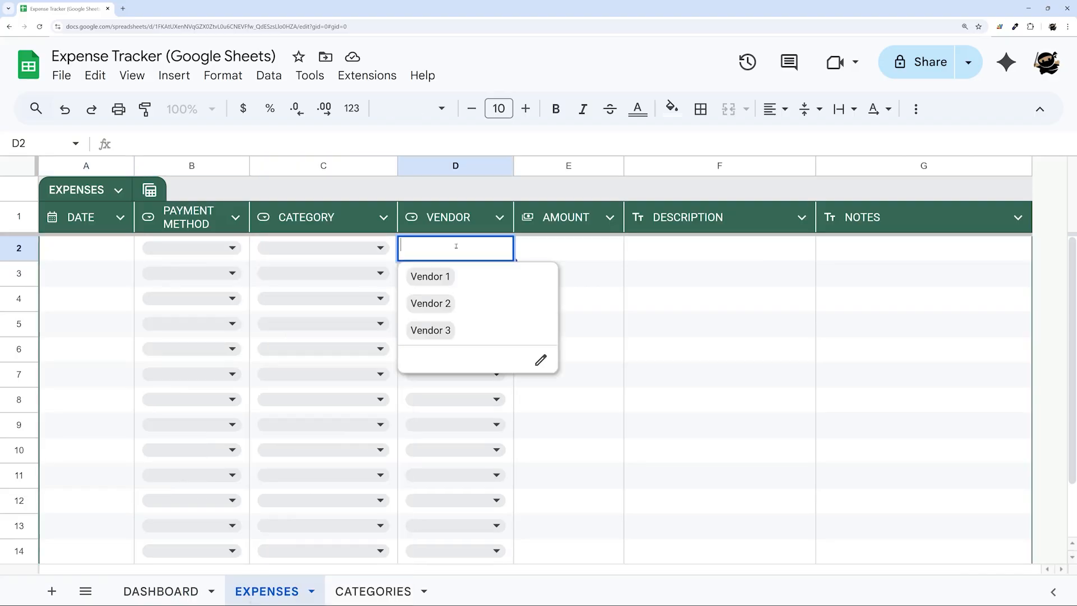
left_click(373, 591)
scroll(219, 348, "up", 5)
left_click_drag(75, 245, 341, 519)
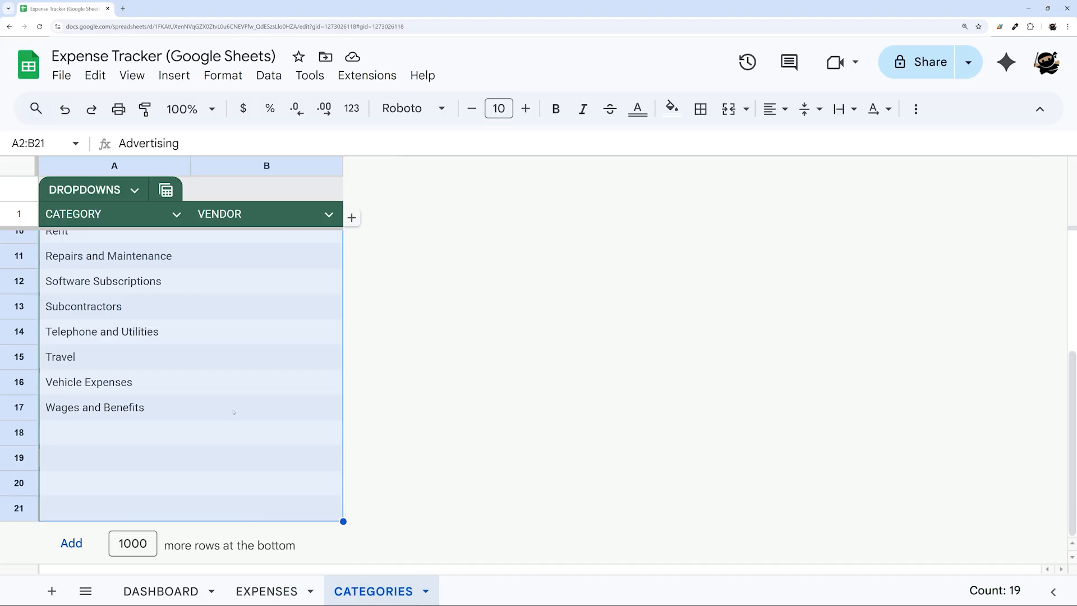
scroll(341, 519, "up", 4)
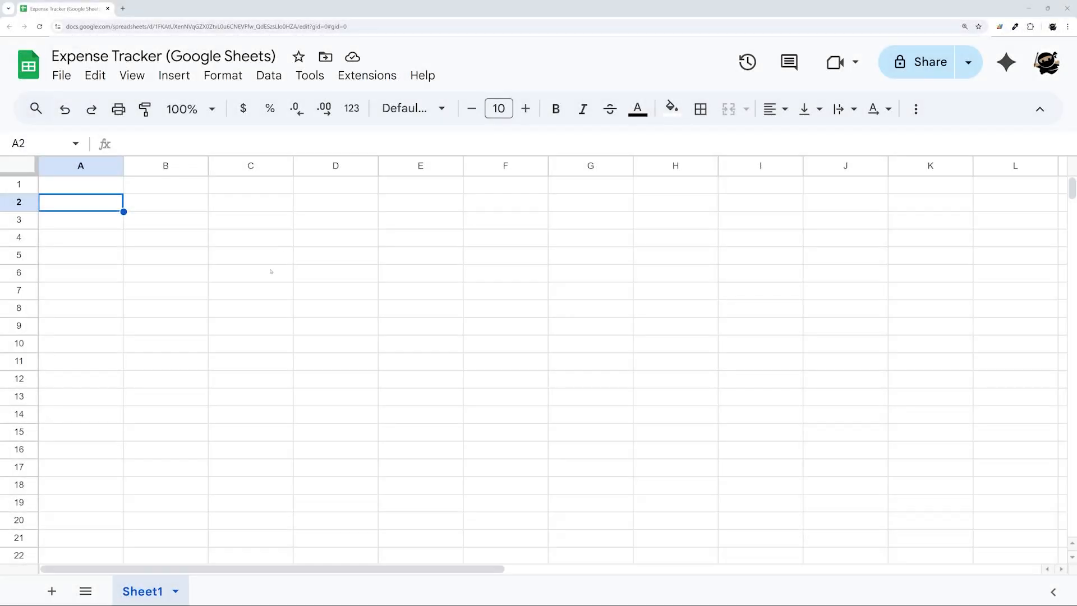
Rename Sheet1 as EXPENSES.
left_click(176, 591)
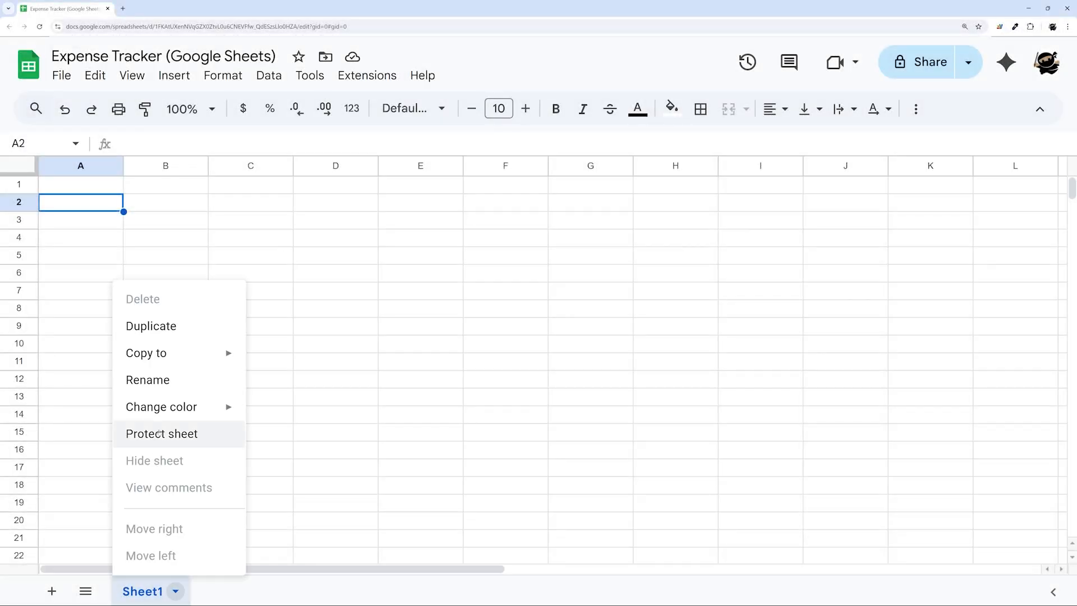
left_click(161, 388)
type("EXPENSES")
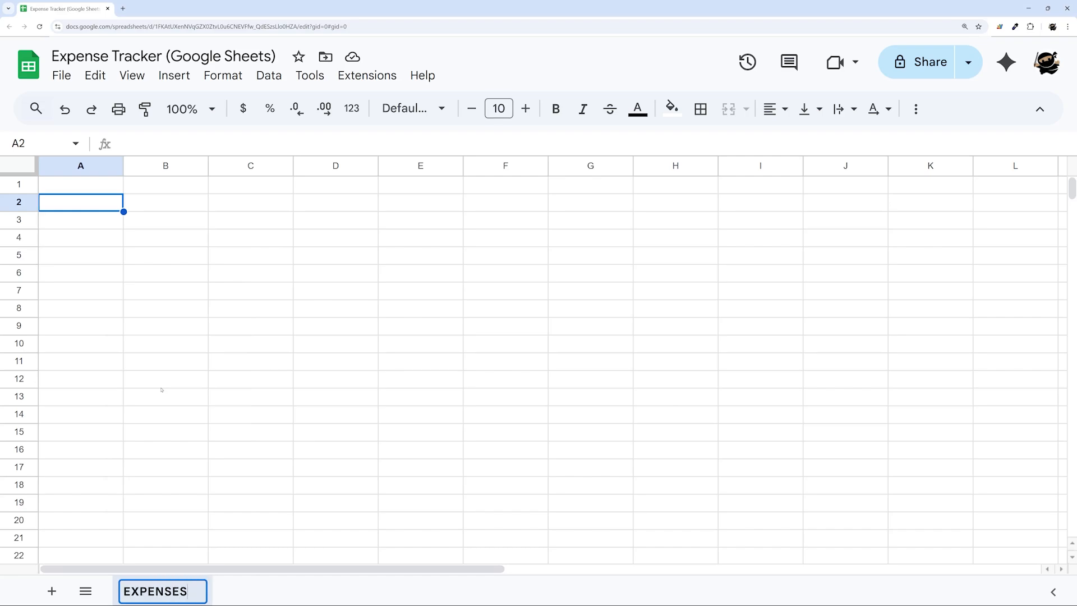
key("Return")
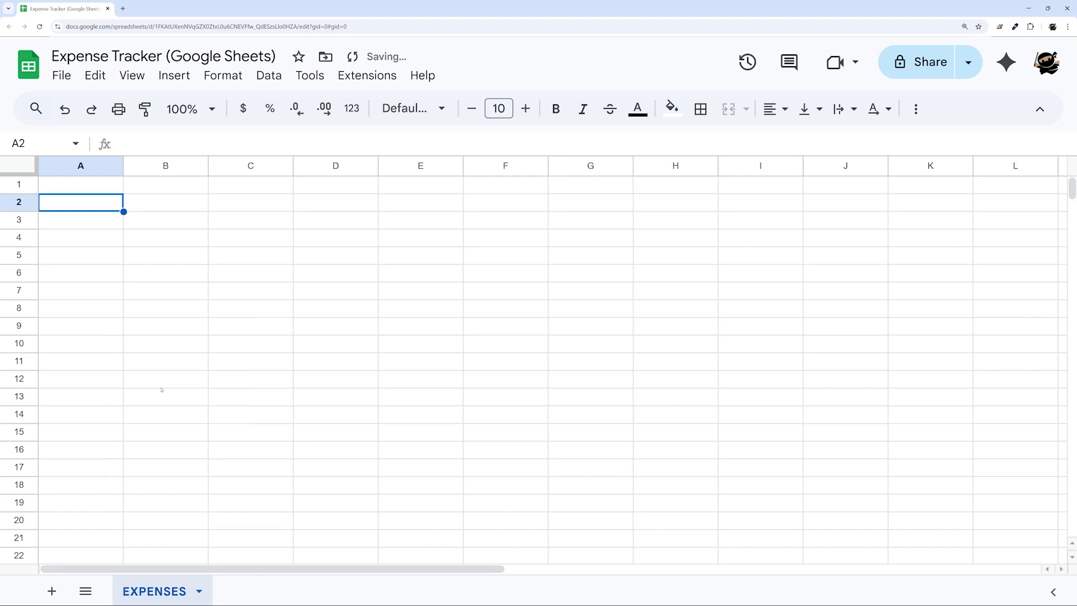
Insert a blank table at cell A1 of the EXPENSES sheet and name it Expenses.
left_click(100, 191)
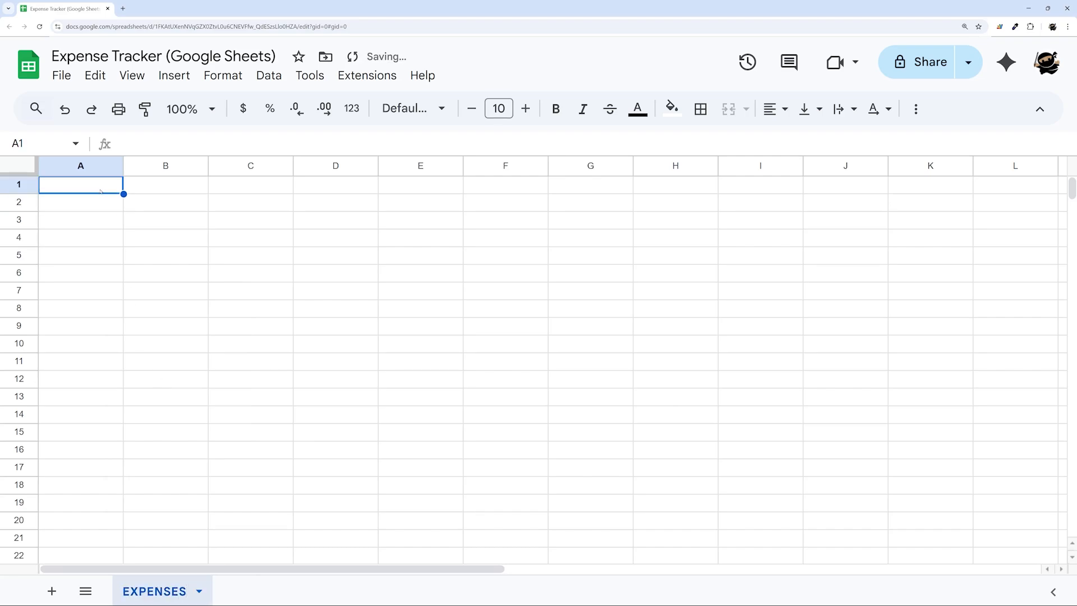
left_click(174, 74)
left_click(211, 229)
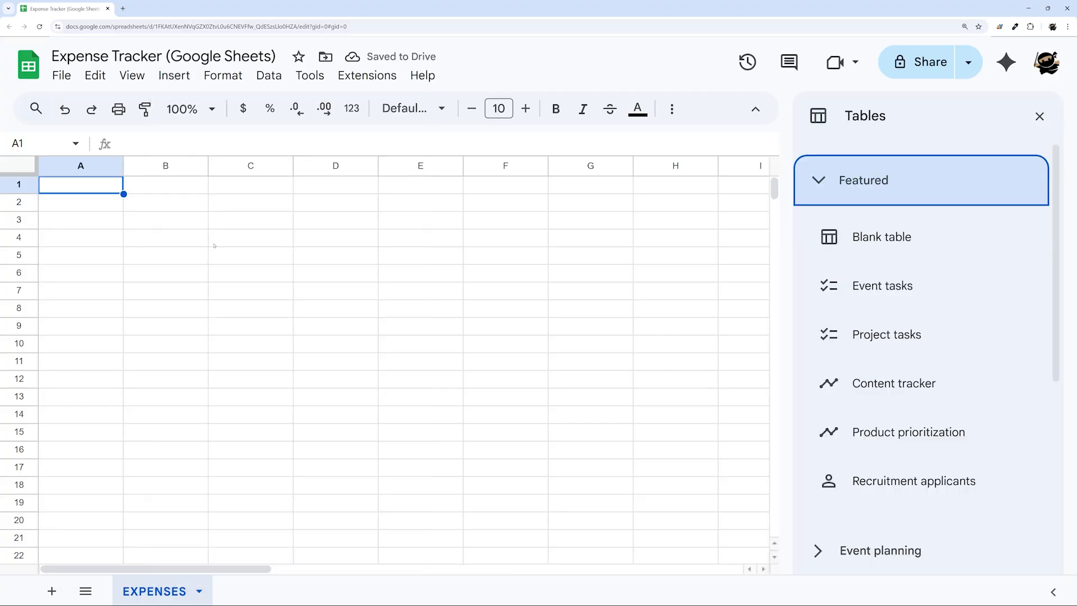
left_click(856, 237)
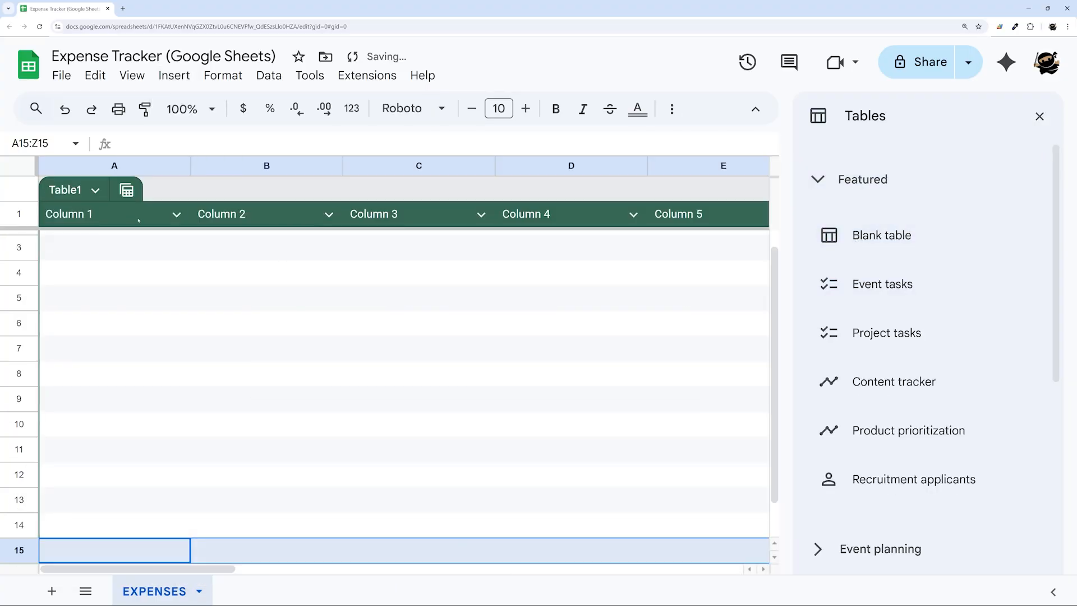
left_click(71, 189)
double_click(71, 190)
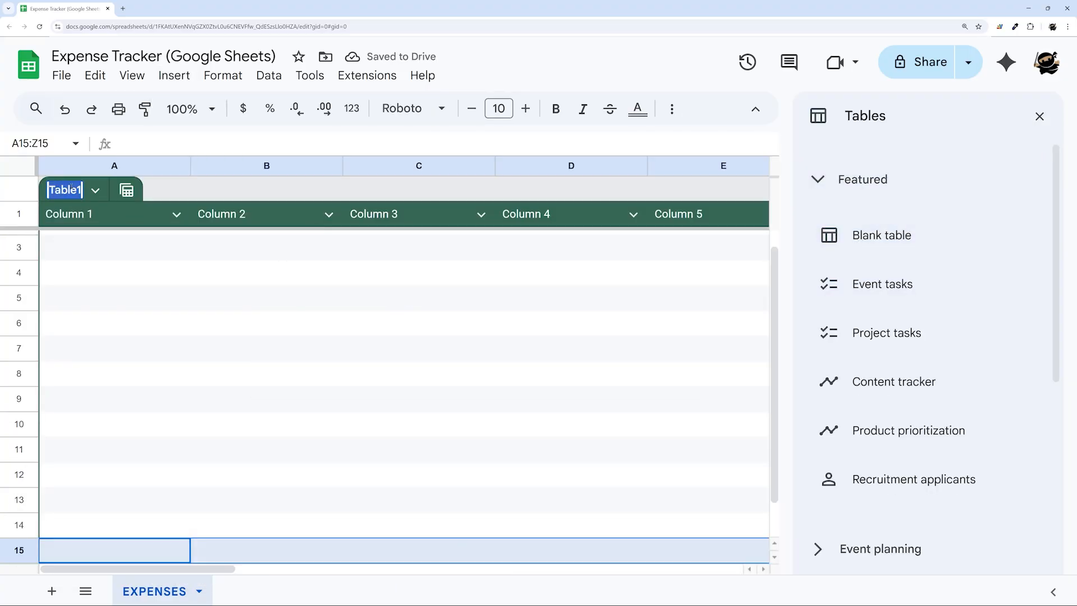
type("Expenses")
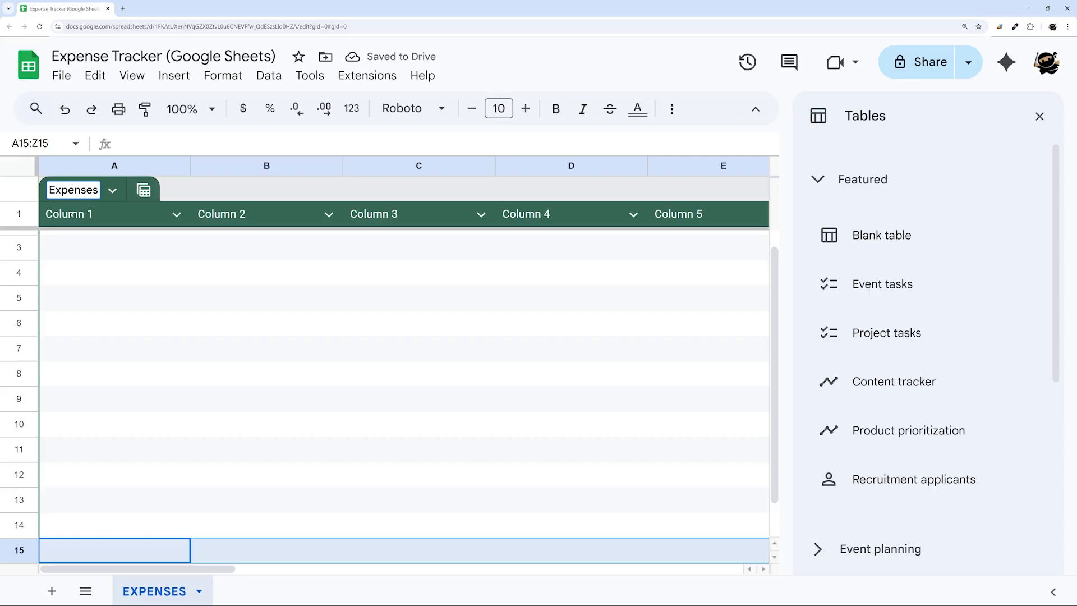
Rename the table's first column header, Column 1, as Date.
left_click(72, 214)
double_click(72, 214)
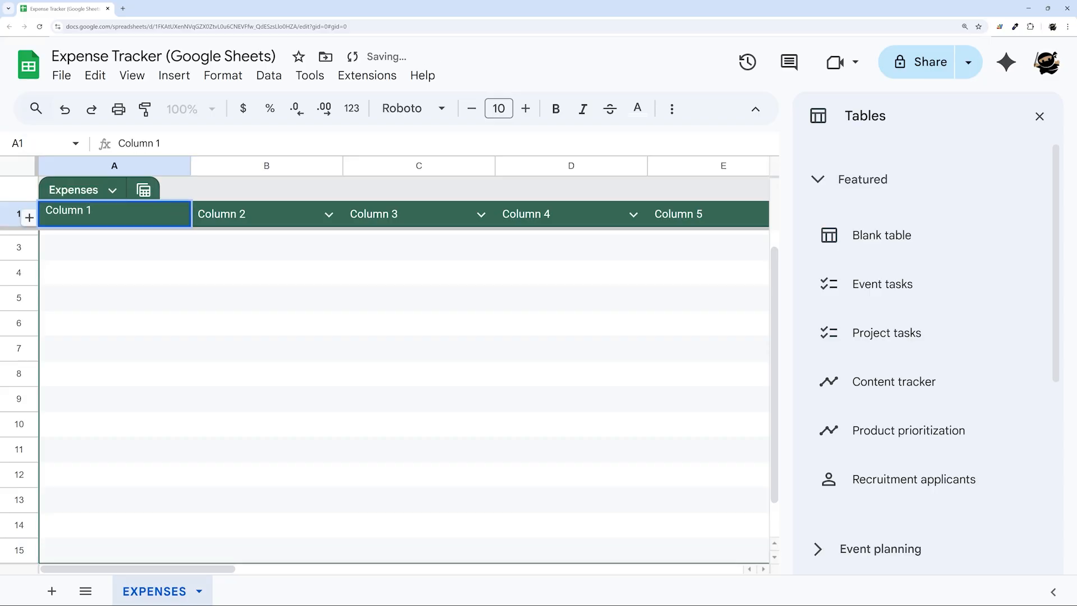
type("Date")
key("Return")
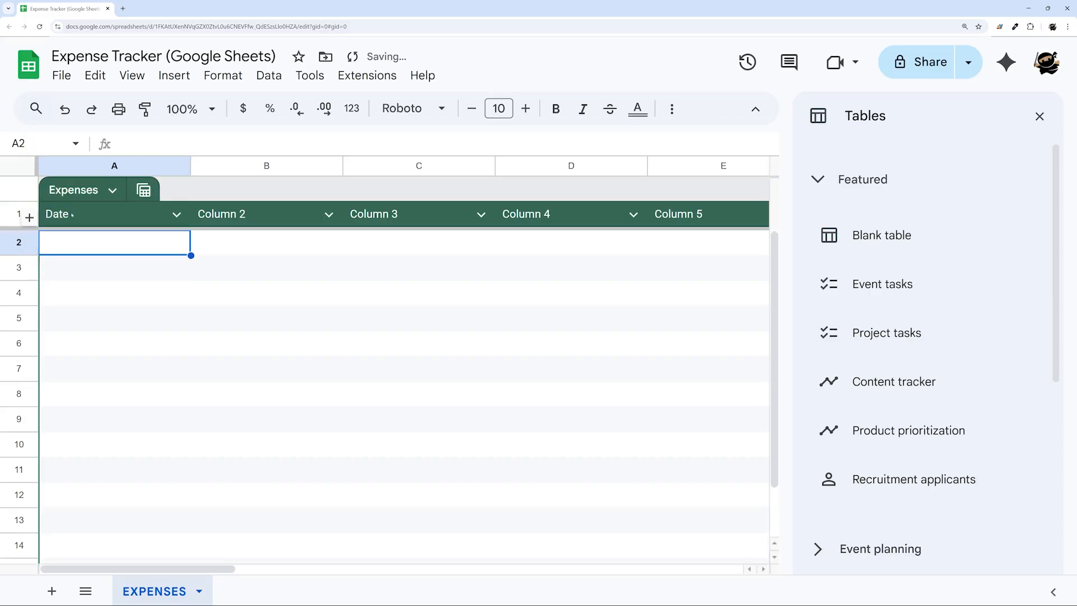
Set the Date column's type to Date and narrow column A.
left_click(176, 214)
mouse_move(270, 246)
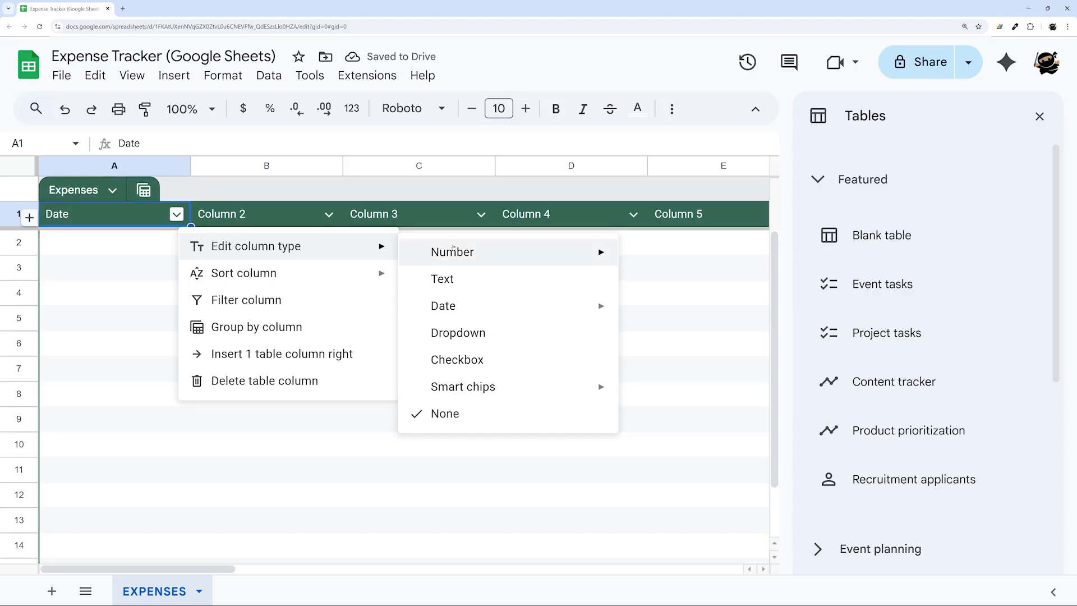
mouse_move(453, 306)
left_click(661, 310)
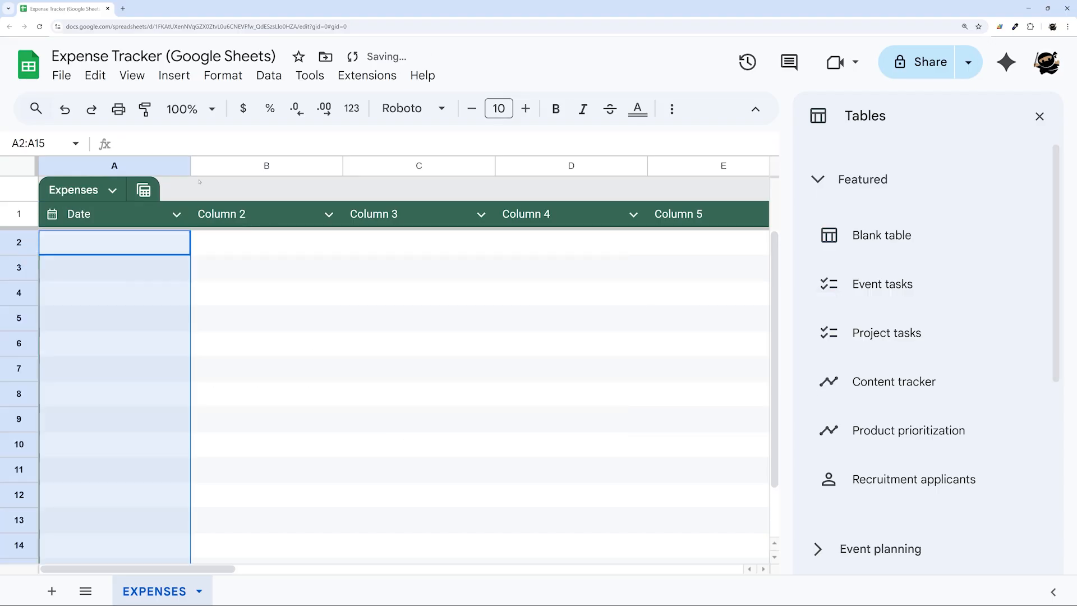
left_click_drag(191, 166, 150, 167)
double_click(89, 241)
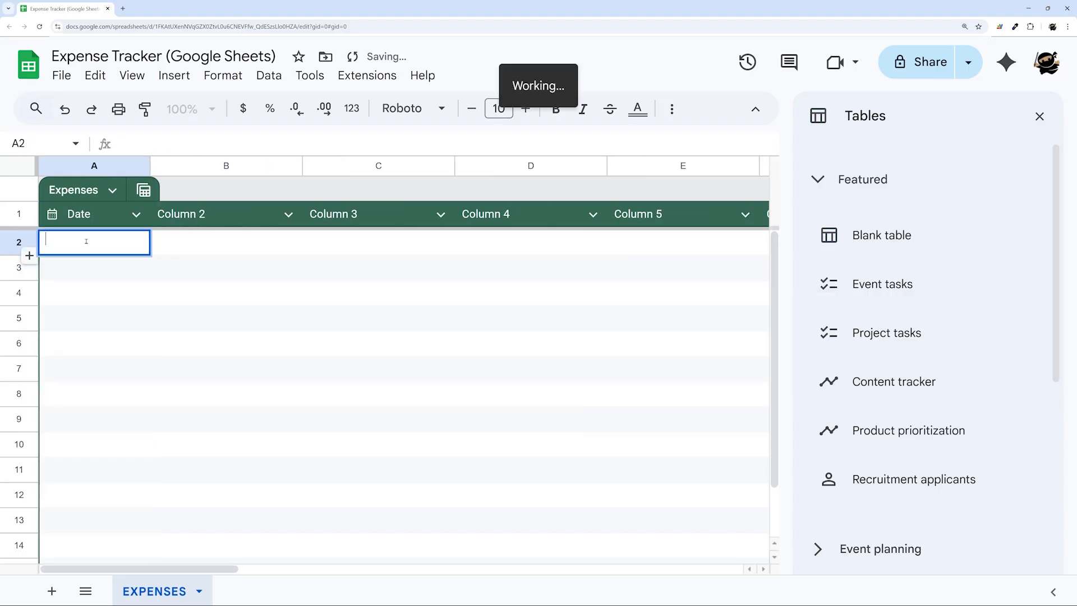
Rename the Column 2 header as PAYMENT METHOD and narrow column B so the header wraps onto two lines.
left_click(232, 219)
type("PA")
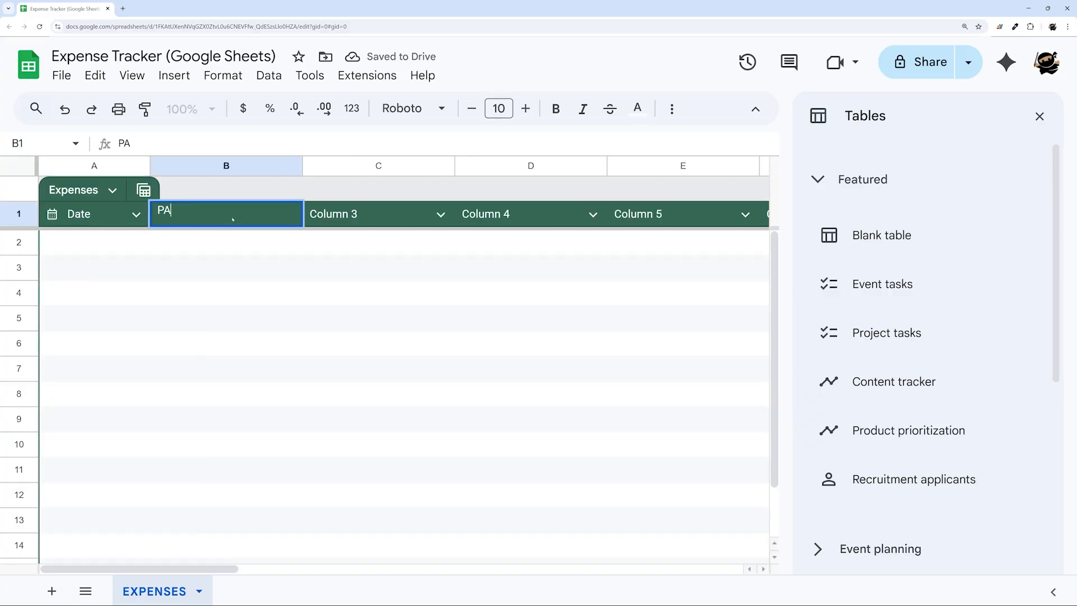
type("YMENT MET")
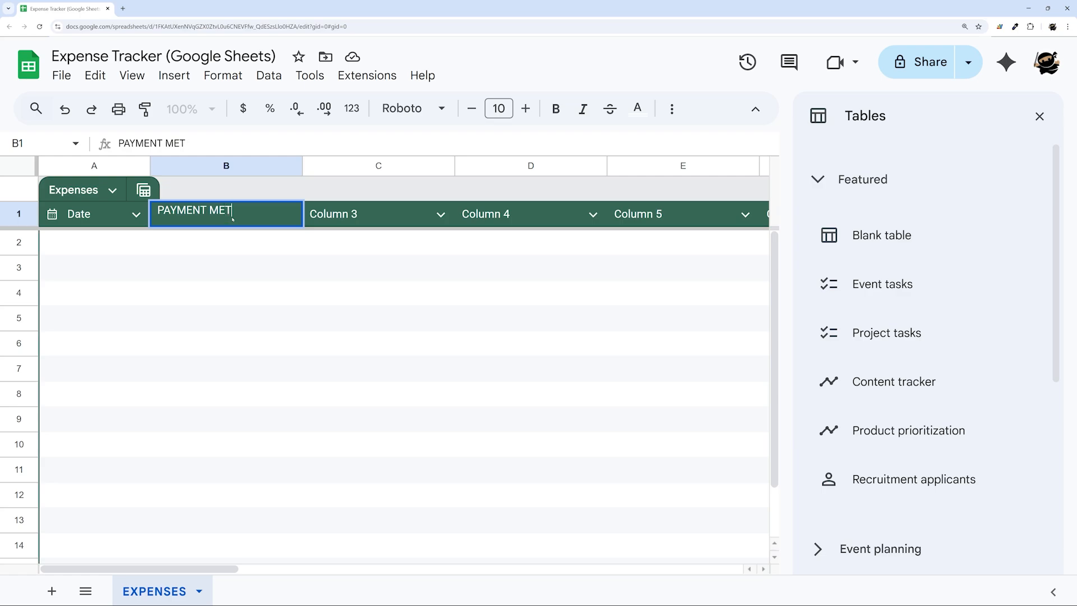
type("HOD")
key("Return")
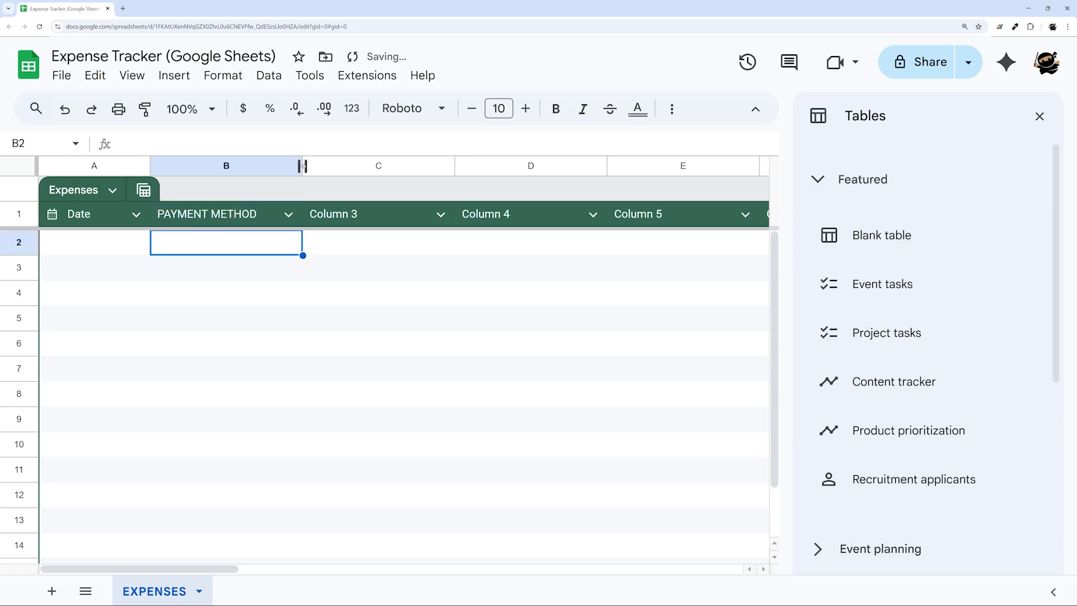
left_click_drag(301, 165, 240, 166)
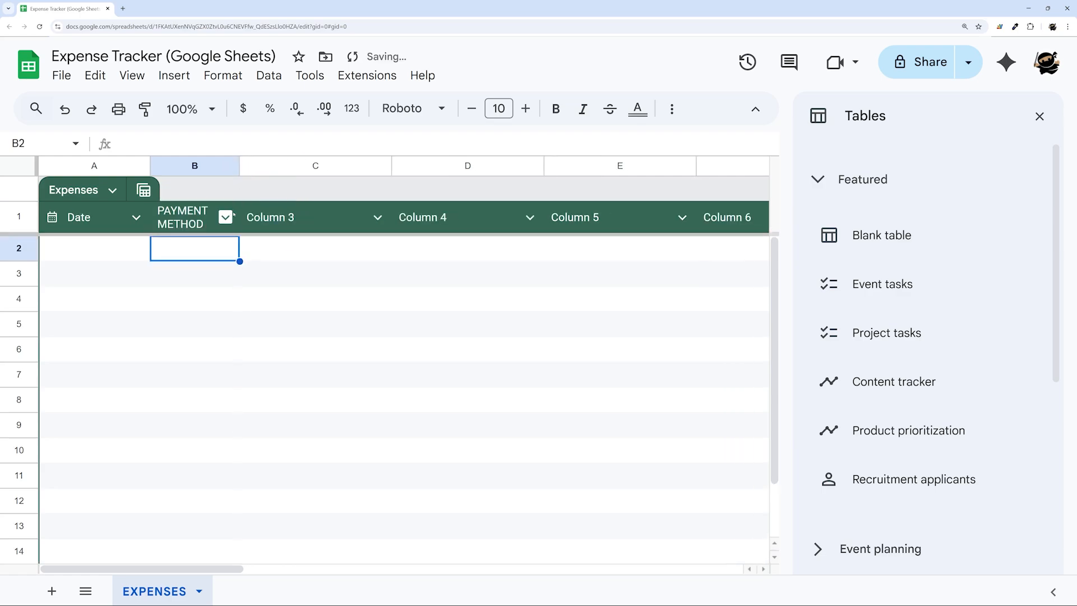
Change the PAYMENT METHOD column's type to Dropdown, name the first option Cash and add a third option.
left_click(226, 217)
mouse_move(282, 250)
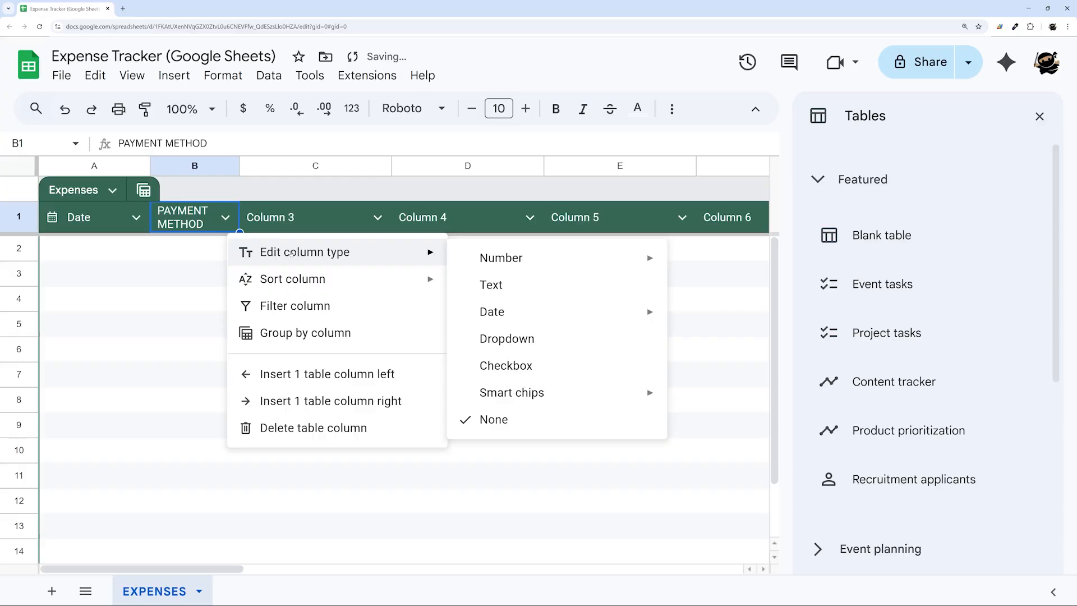
left_click(492, 336)
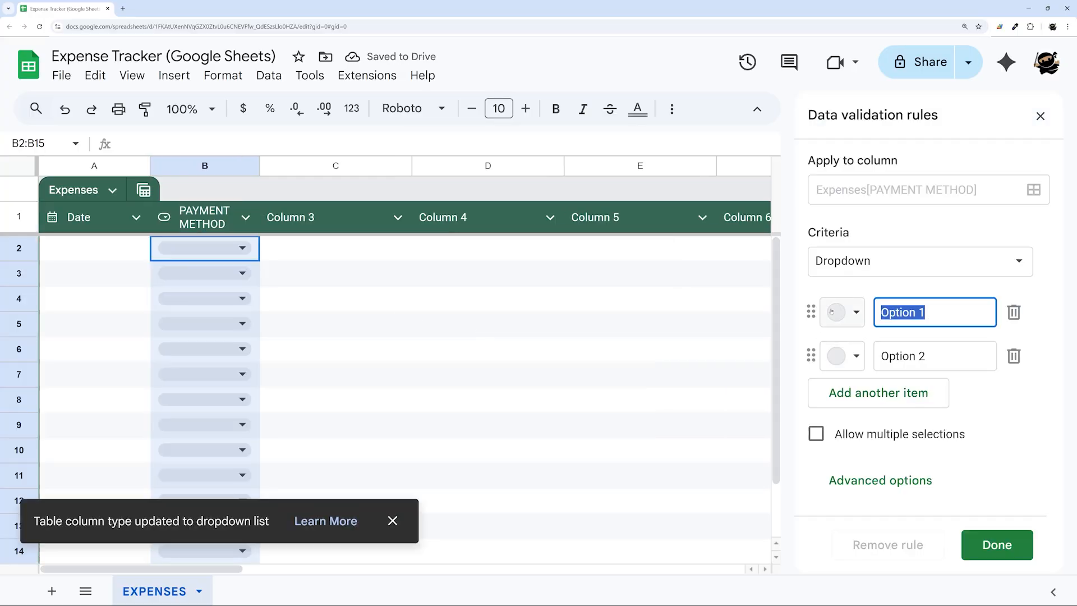
type("Cash")
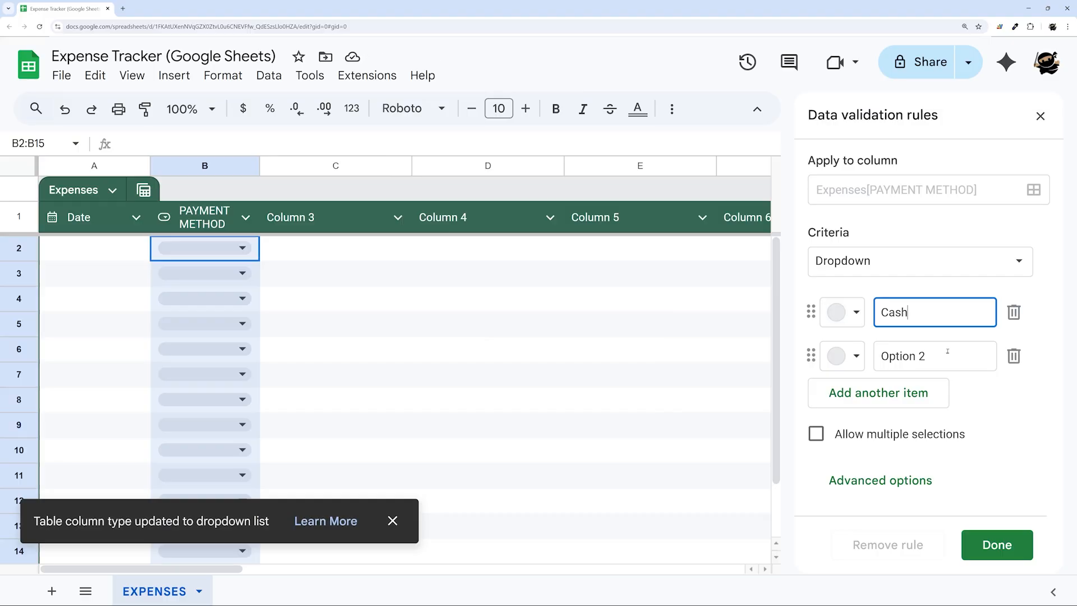
key("Tab")
key("Return")
Set the second and third payment method options to Check and CC, and save the dropdown rule.
left_click(879, 356)
left_click_drag(879, 355, 982, 360)
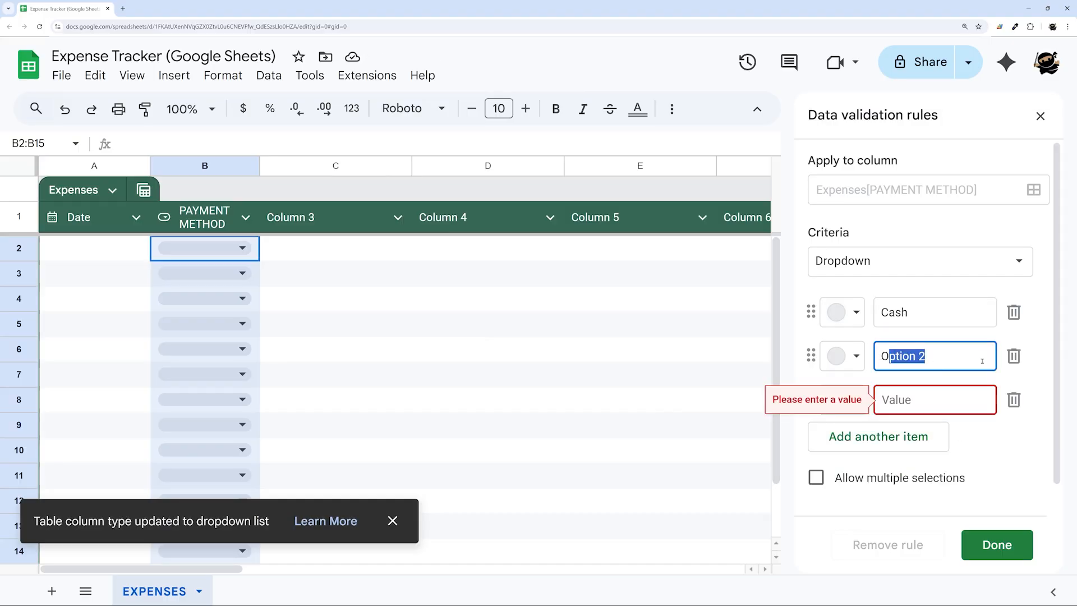
type("Check")
left_click(958, 397)
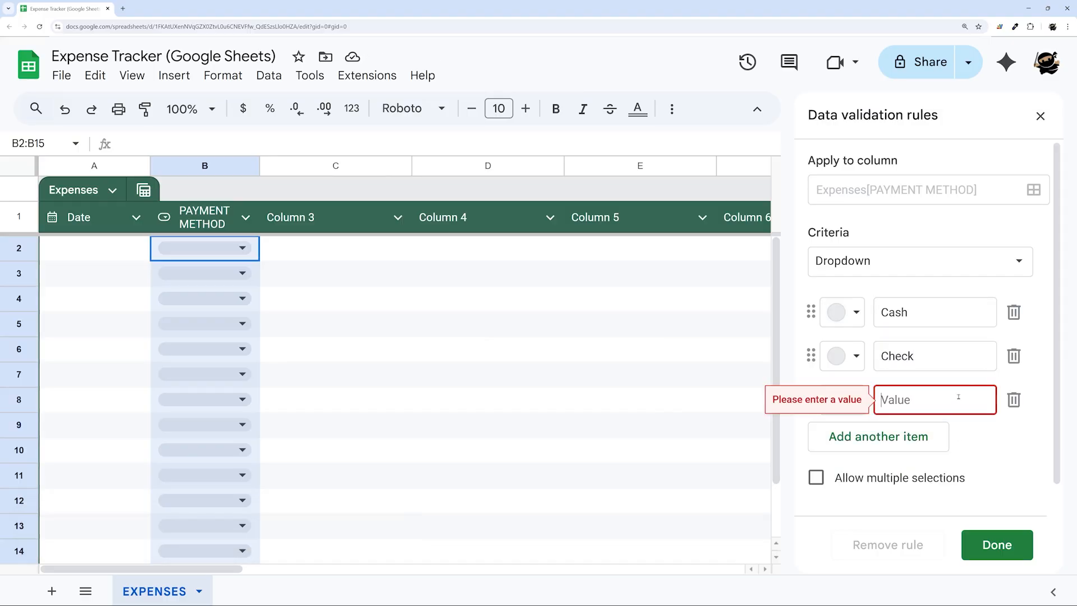
type("CC")
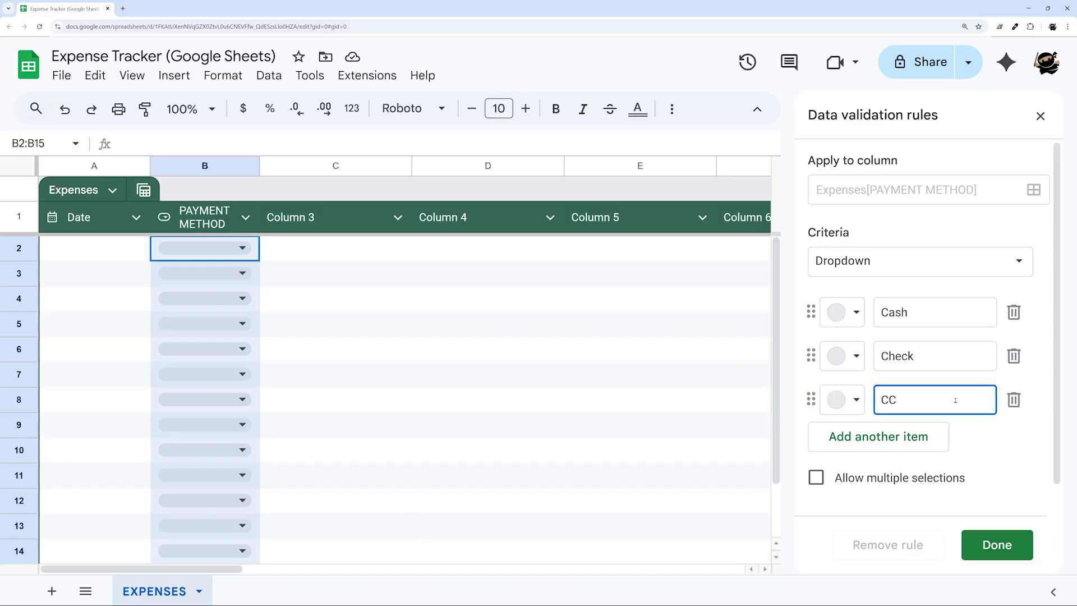
scroll(937, 393, "down", 1)
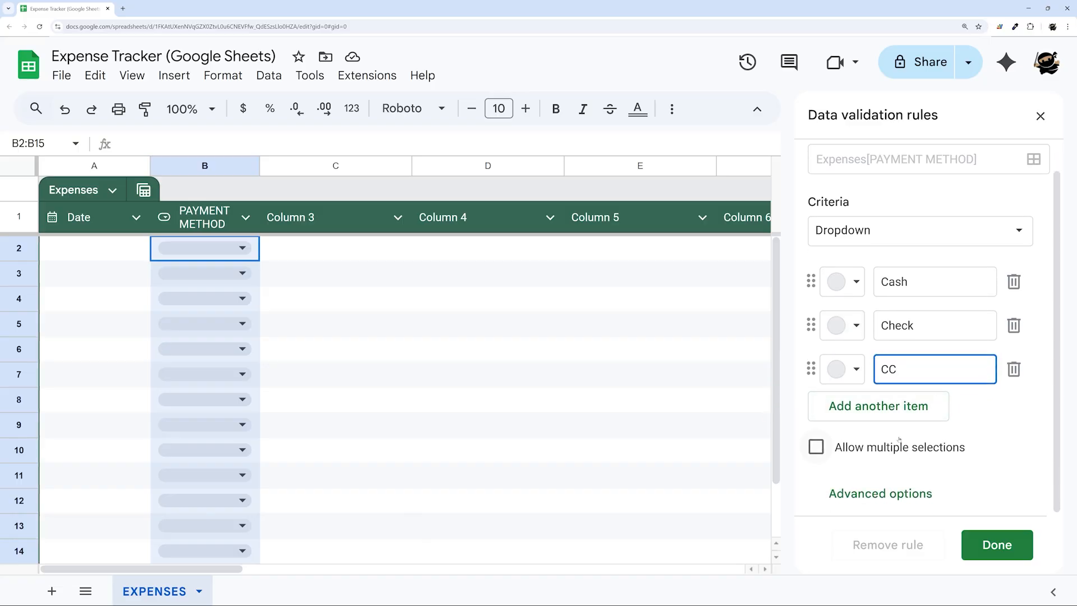
left_click(996, 545)
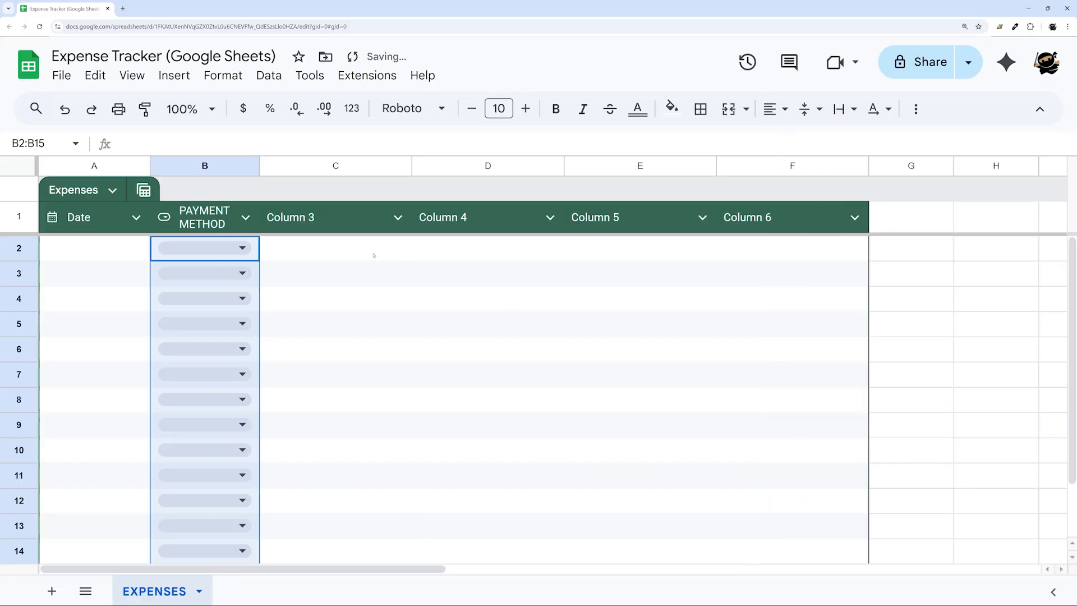
Rename the Column 3 header of the Expenses table as CATEGORY.
left_click(346, 222)
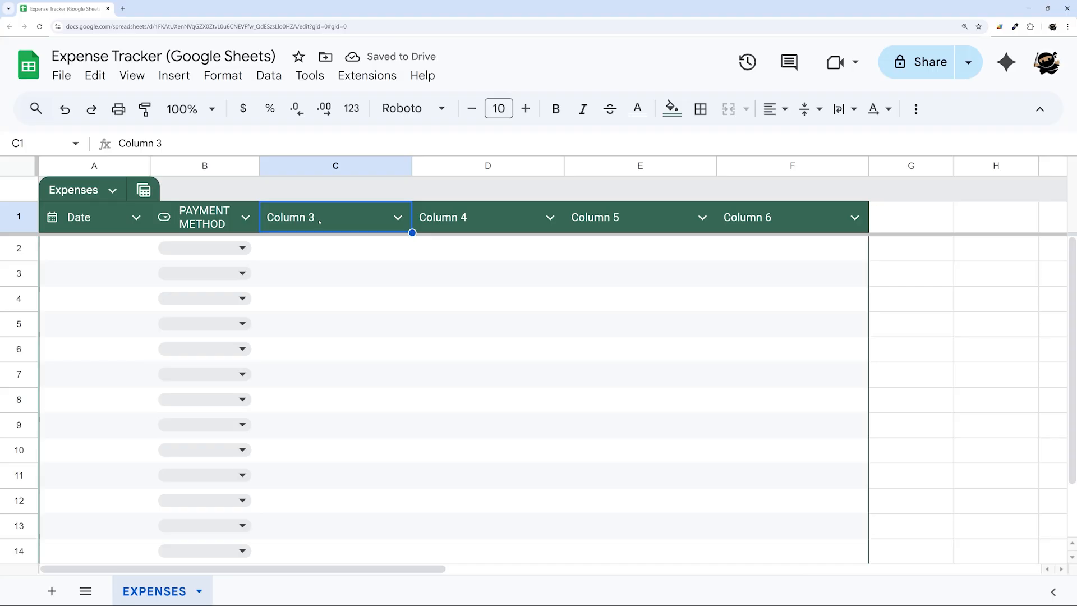
double_click(319, 222)
key("ctrl+a")
type("CAT")
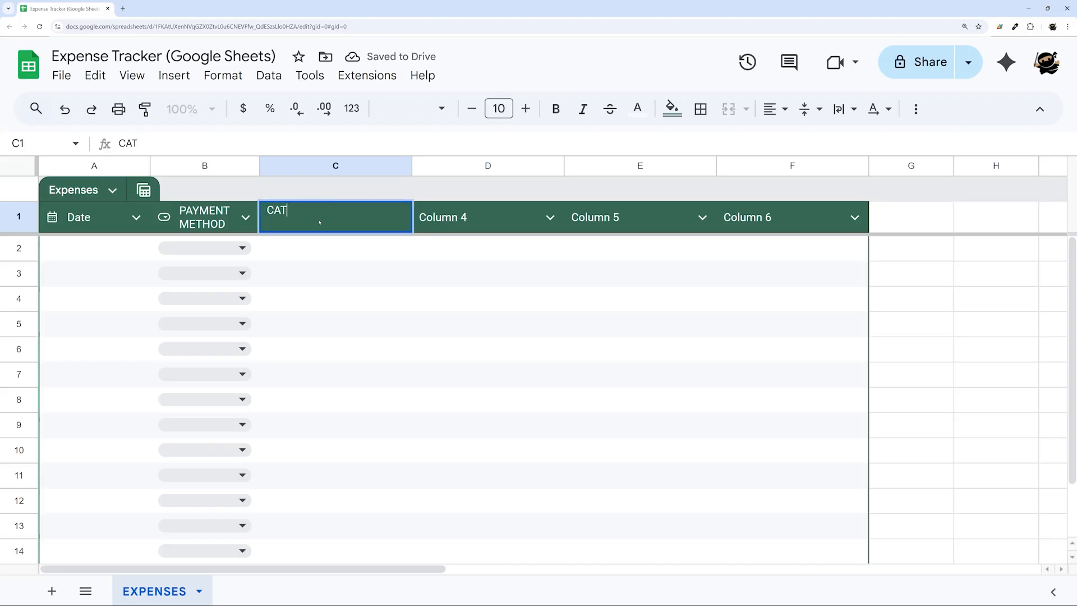
type("EGORY")
key("Return")
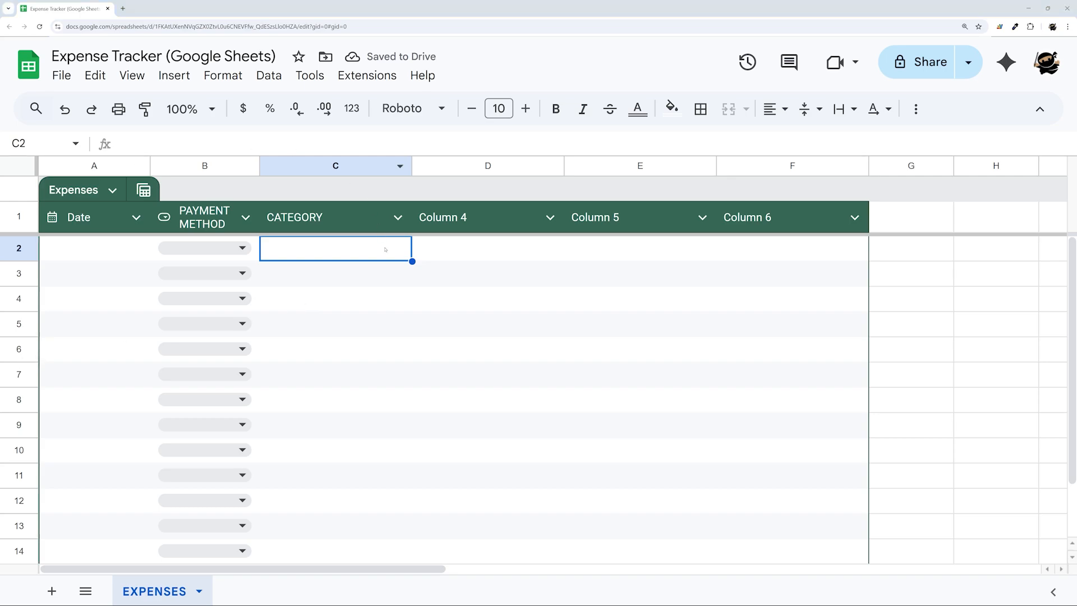
Add a new sheet to the spreadsheet and name it CATEGORIES.
left_click(51, 591)
right_click(244, 591)
left_click(246, 380)
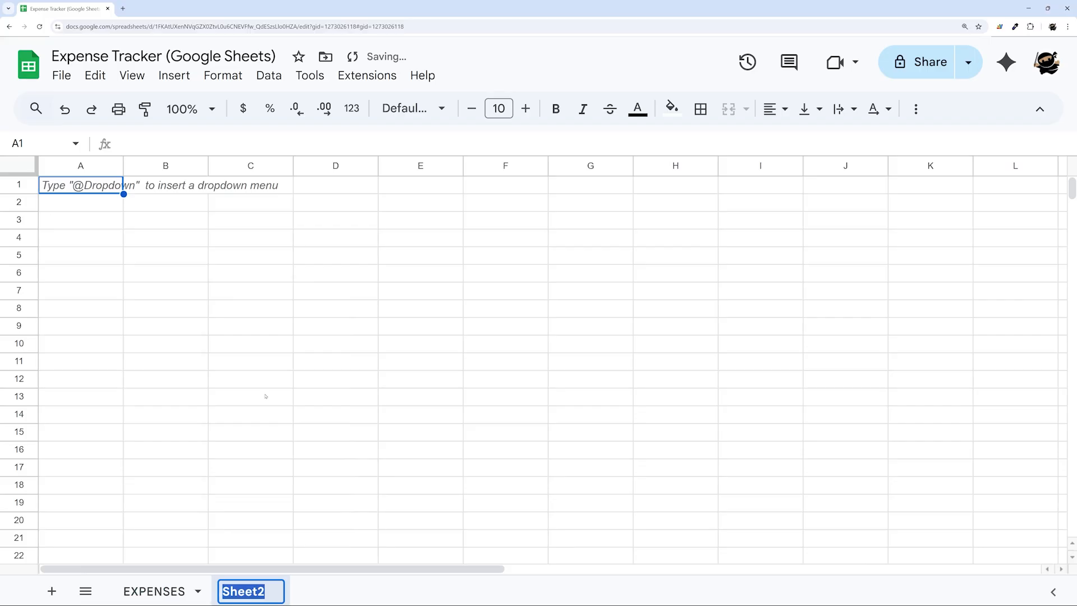
type("CATEGORIES")
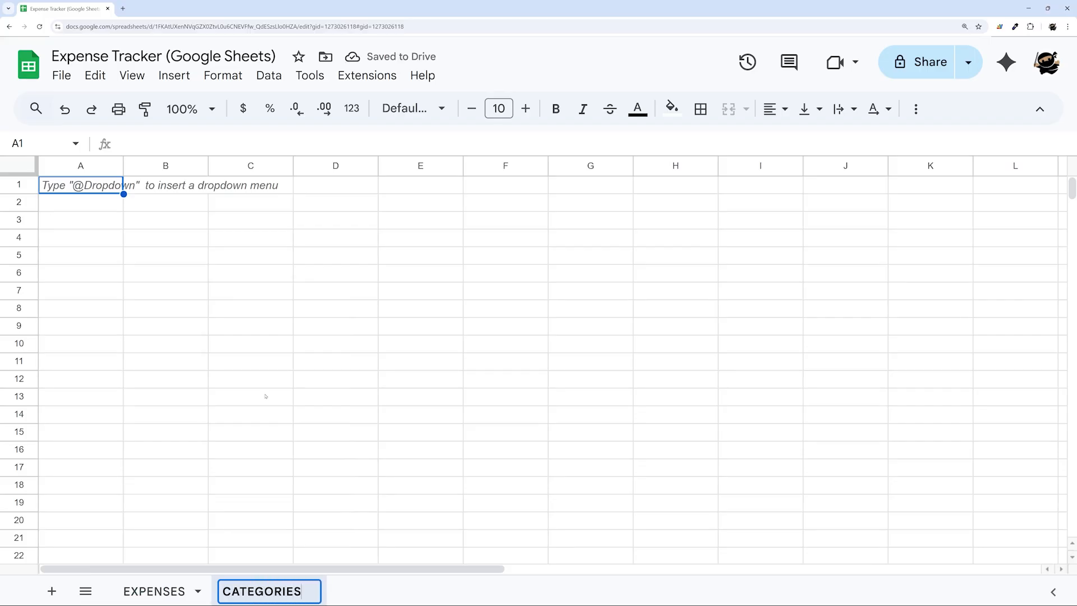
key("Return")
Insert a blank table on the CATEGORIES sheet.
left_click_drag(101, 187, 90, 317)
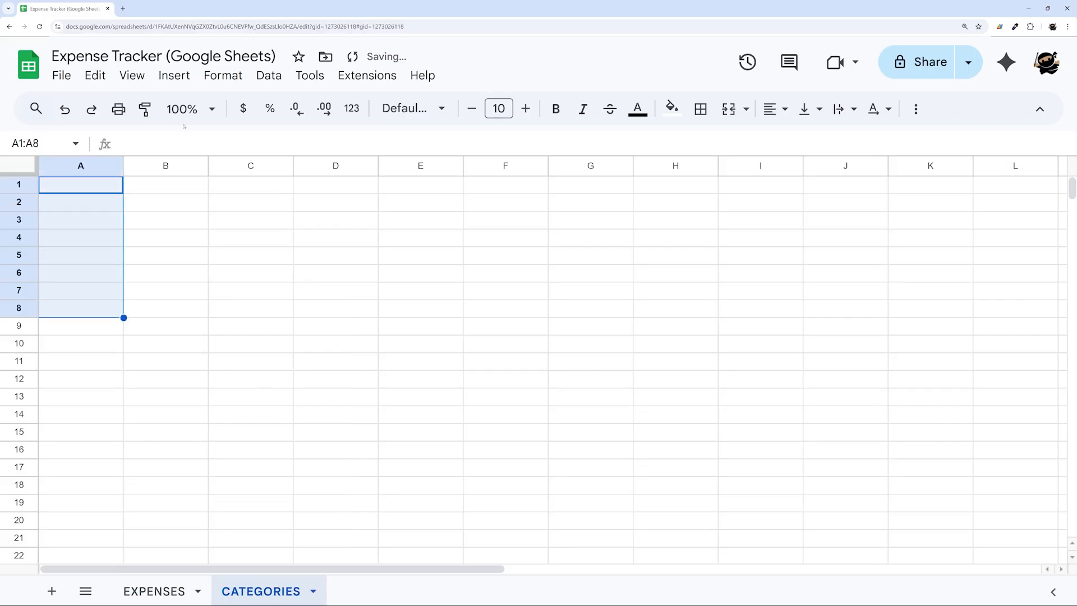
left_click(174, 75)
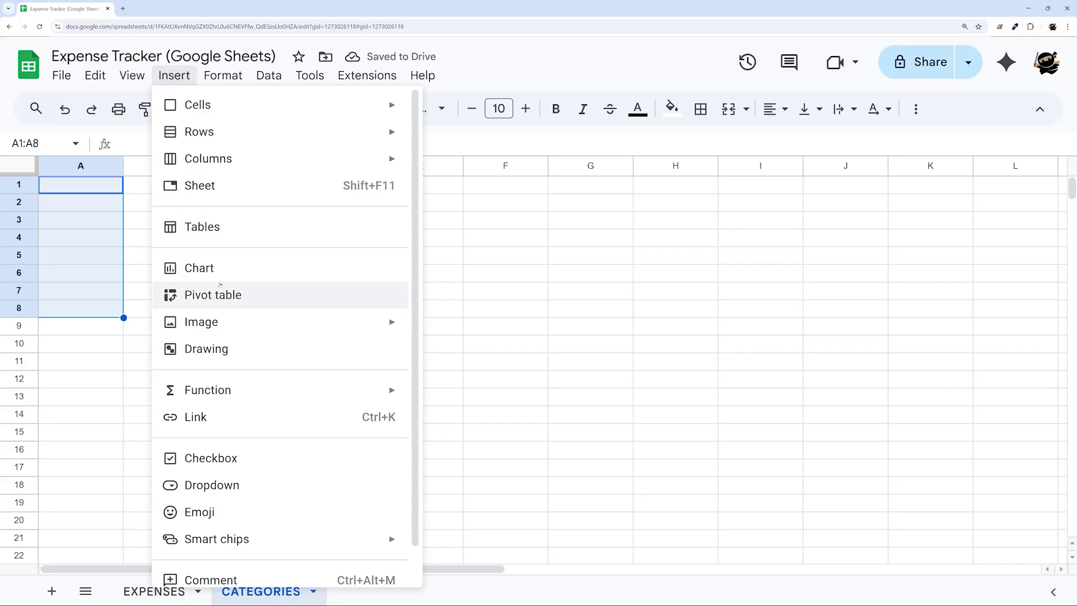
left_click(201, 226)
left_click(998, 236)
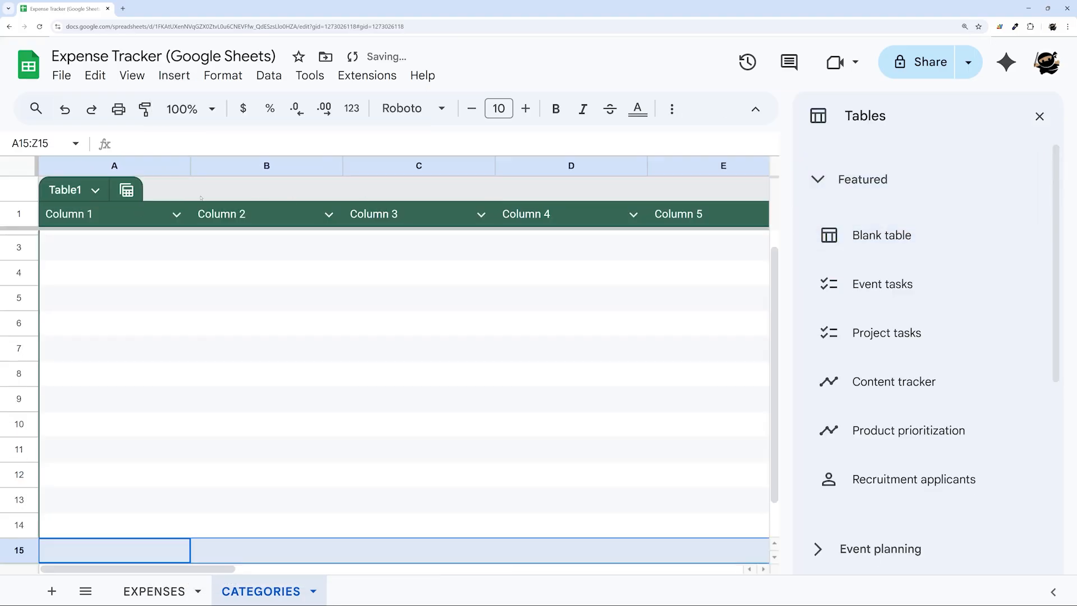
Rename the first two column headers of the new table as CATEGORY and VENDOR.
left_click(119, 215)
type("CAT")
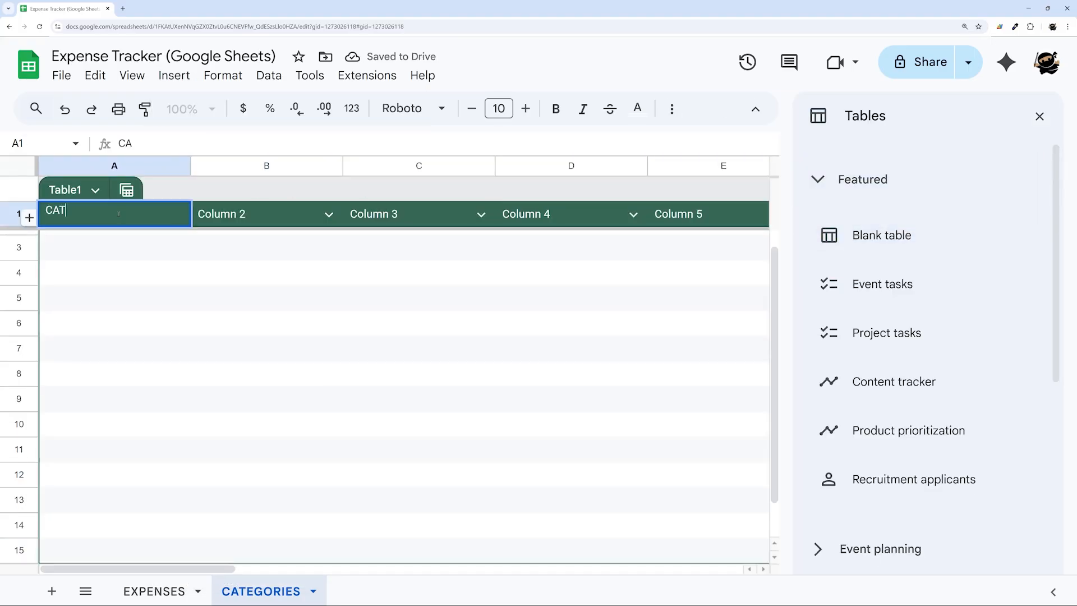
type("EGORIY")
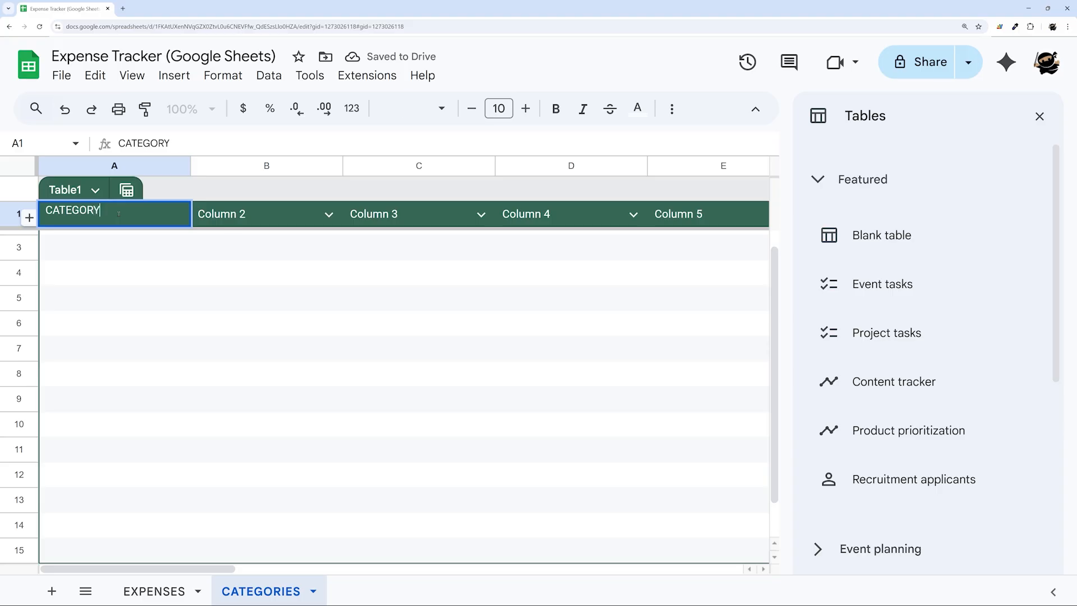
key("Tab")
type("VENDOR")
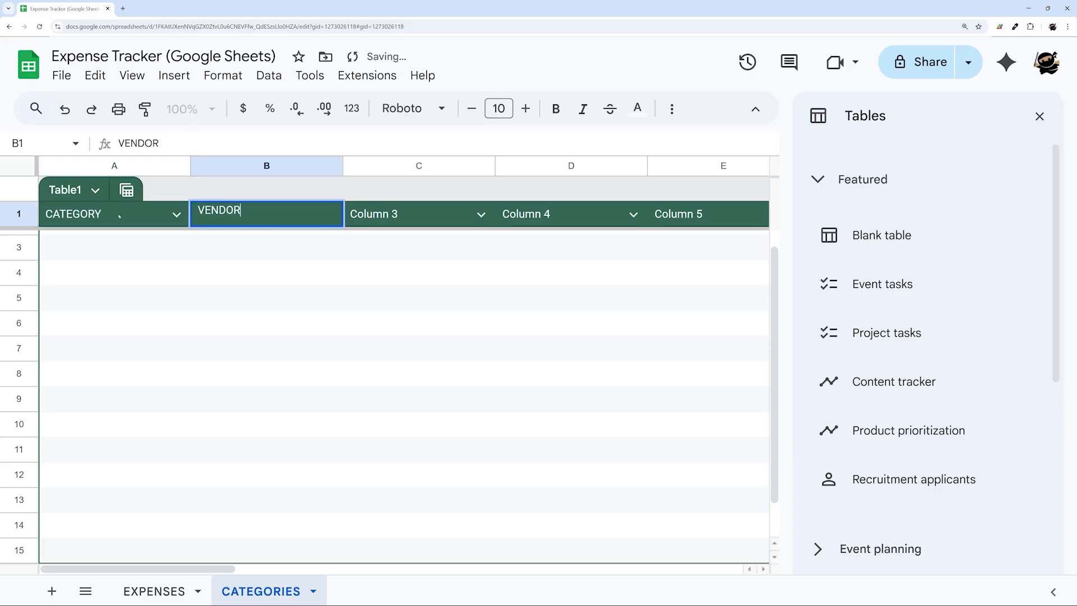
key("Return")
Name the table on the CATEGORIES sheet DROPDOWNS and close the table templates.
left_click(88, 193)
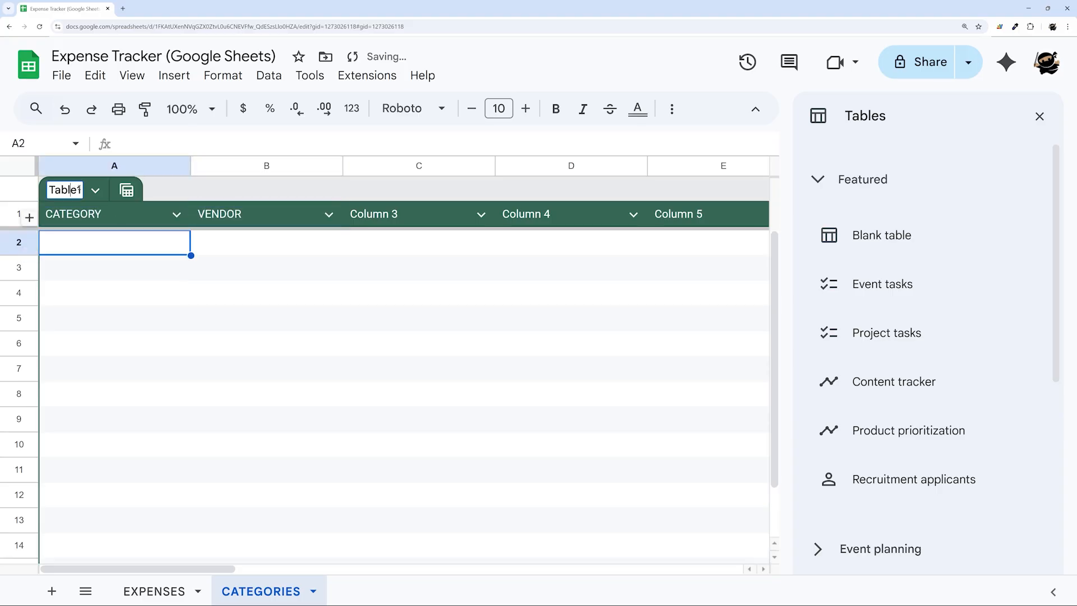
type("DROPDOWNS")
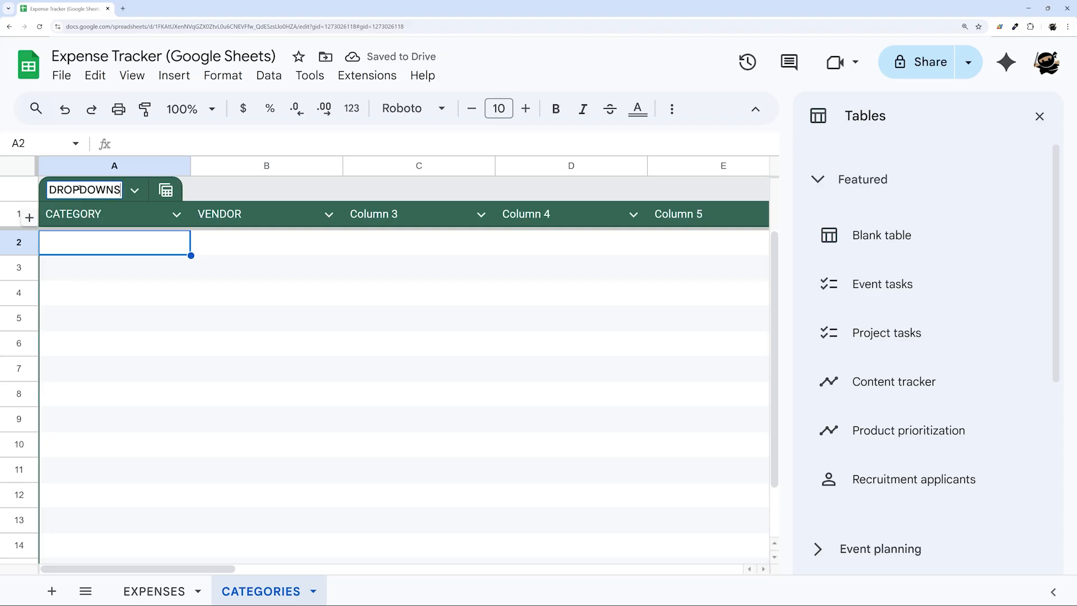
key("Return")
left_click(1039, 116)
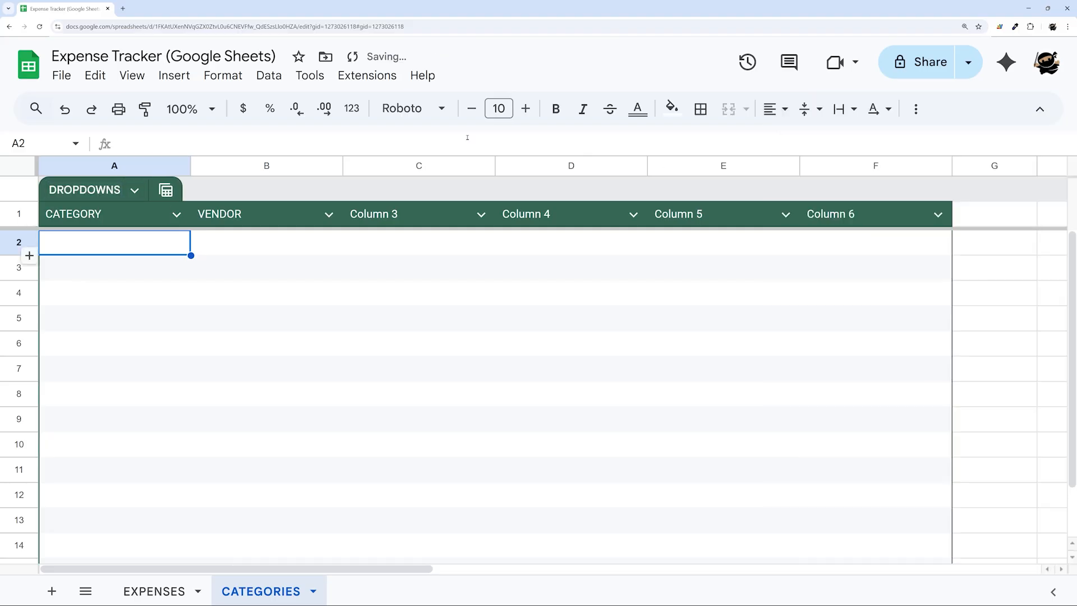
Delete all the columns after VENDOR on the CATEGORIES sheet, leaving only columns A and B.
left_click_drag(411, 169, 1043, 168)
right_click(1037, 168)
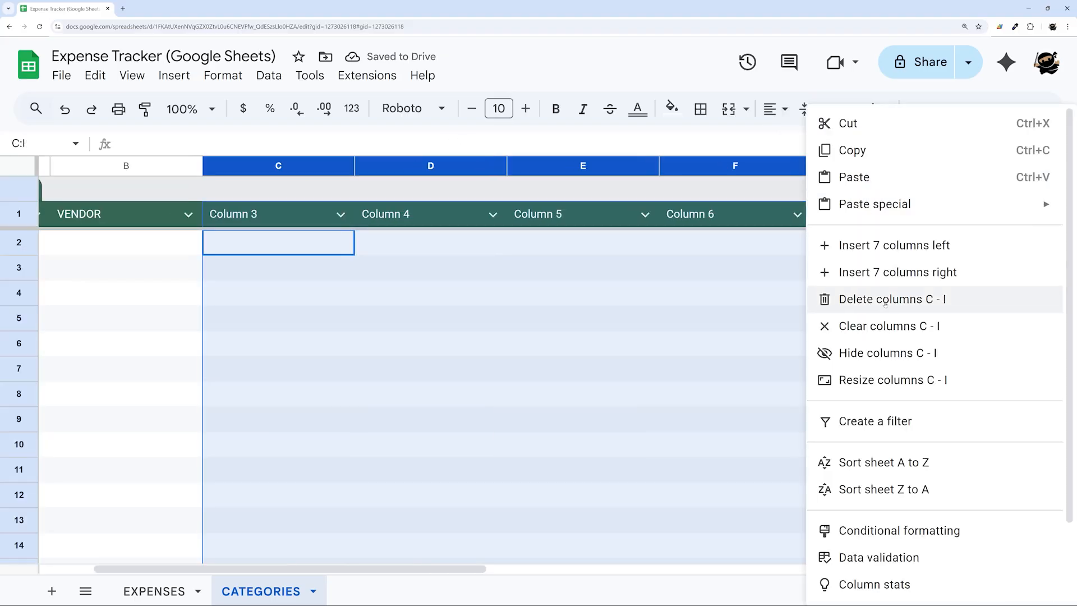
left_click(891, 299)
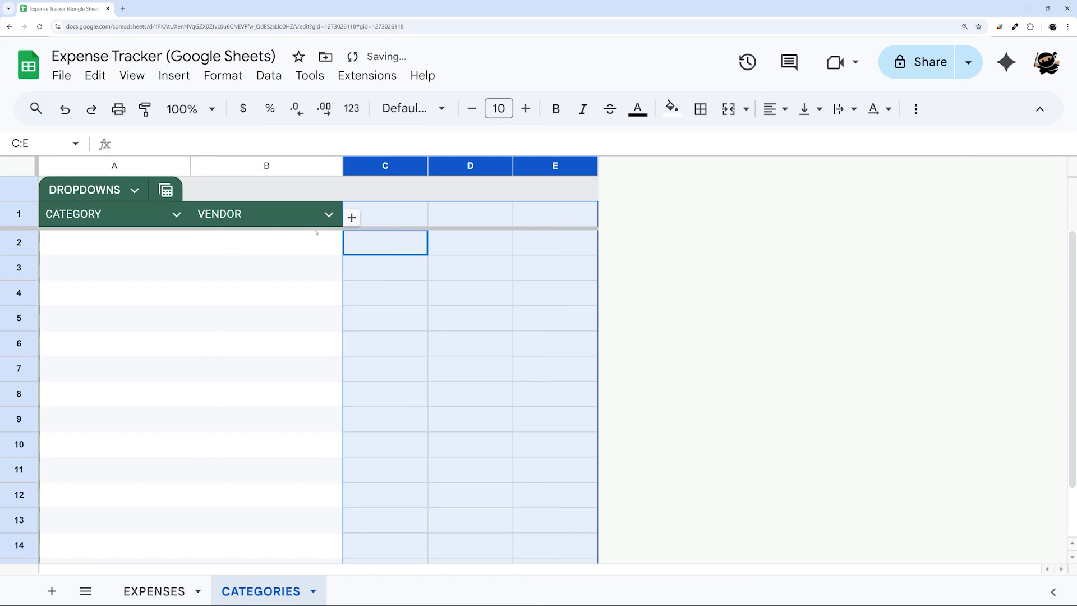
right_click(351, 214)
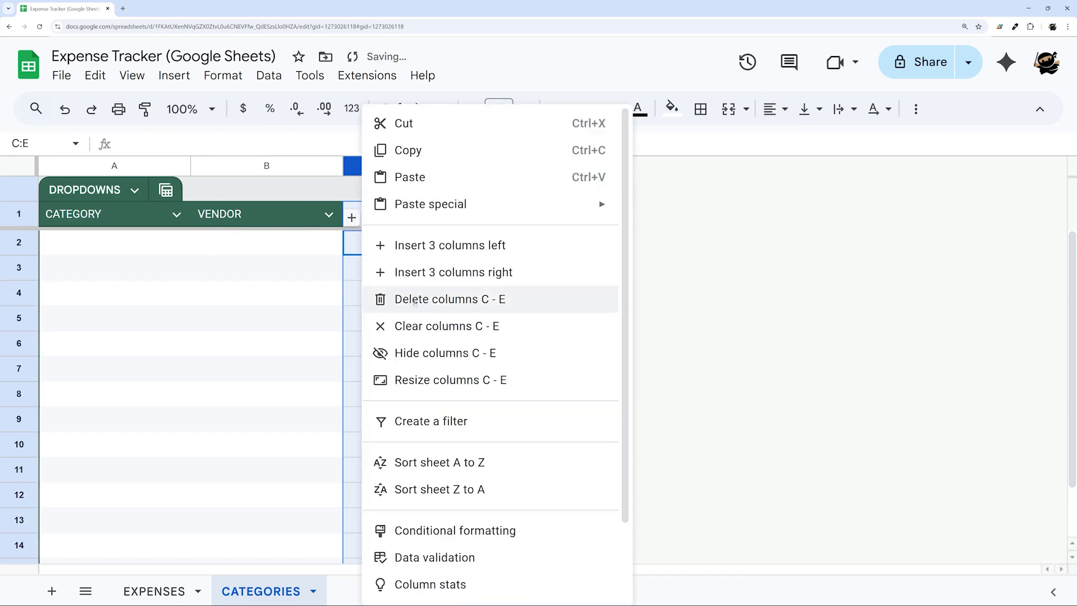
left_click(444, 298)
left_click(129, 271)
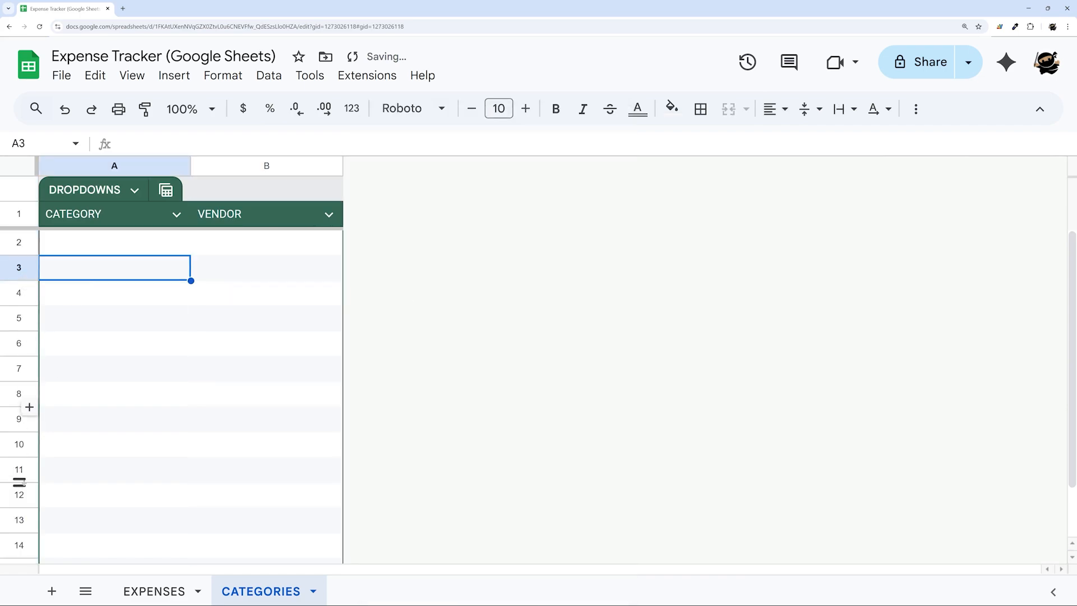
Paste the copied expense category list as values only into the CATEGORY column, starting at cell A2.
scroll(17, 465, "down", 3)
scroll(58, 510, "up", 3)
left_click(104, 241)
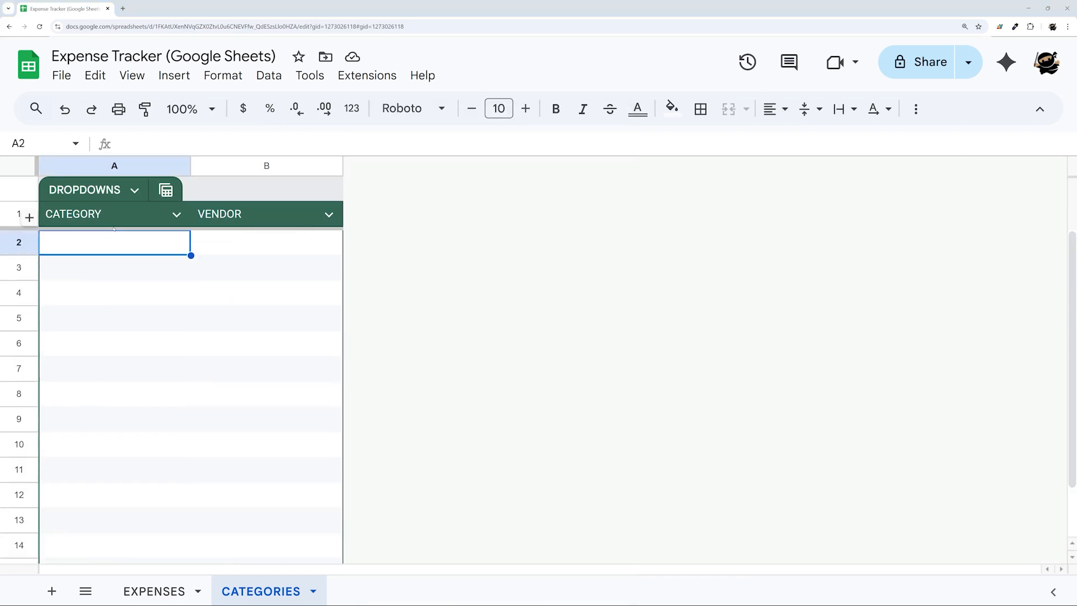
right_click(110, 252)
mouse_move(209, 204)
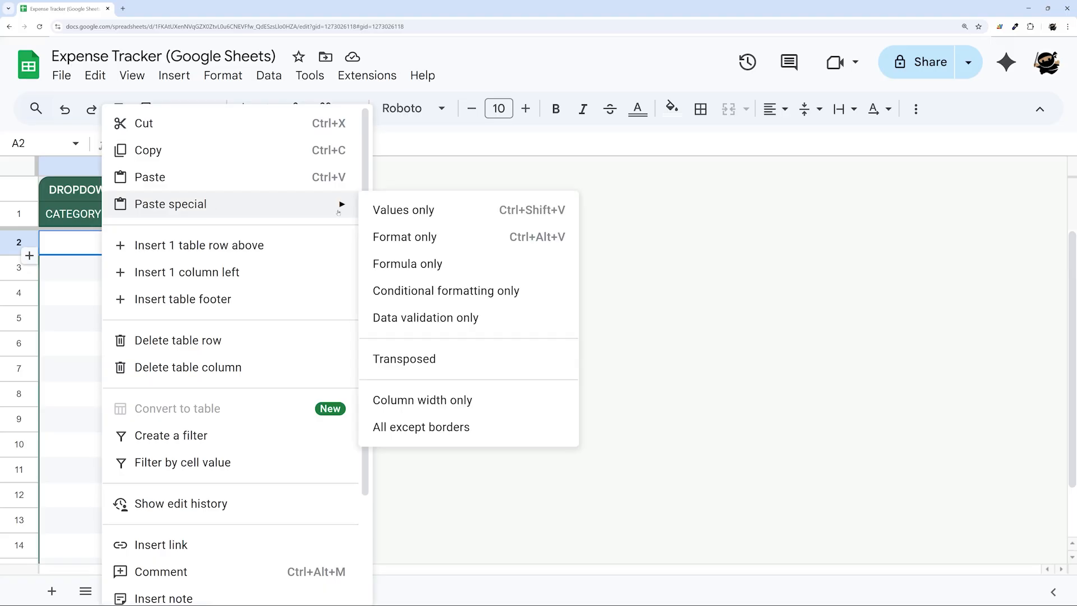
left_click(405, 215)
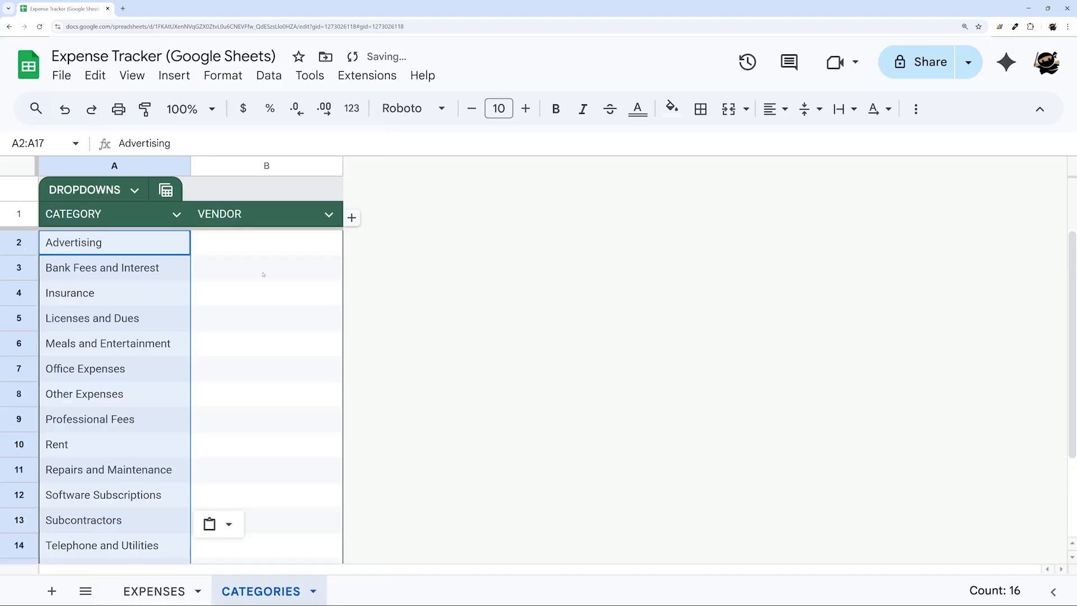
Add 5 more rows at the bottom of the CATEGORIES sheet.
scroll(253, 333, "down", 2)
left_click(142, 544)
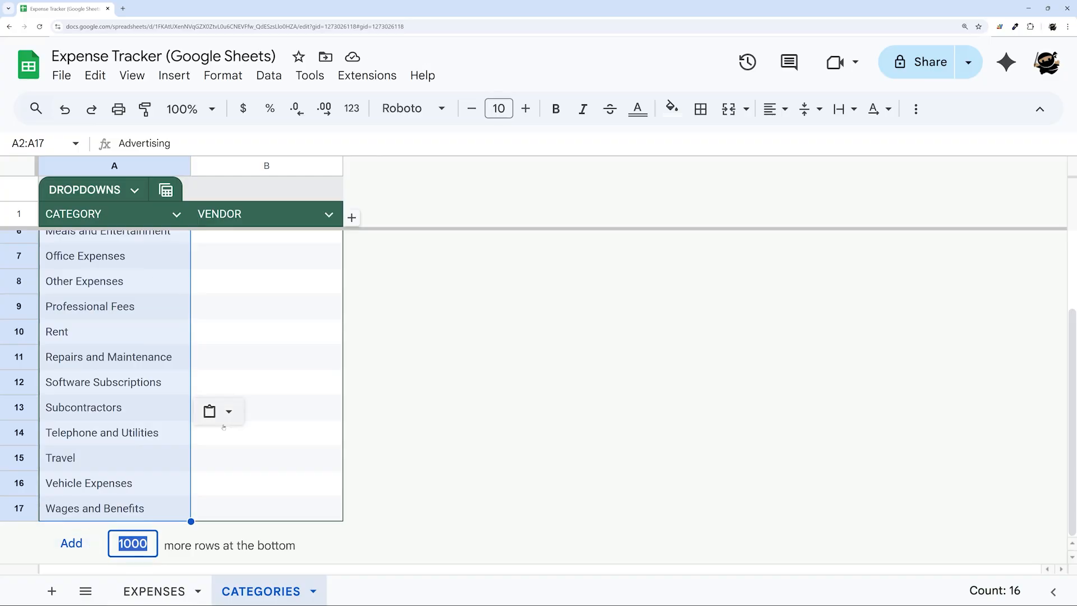
type("5")
key("Return")
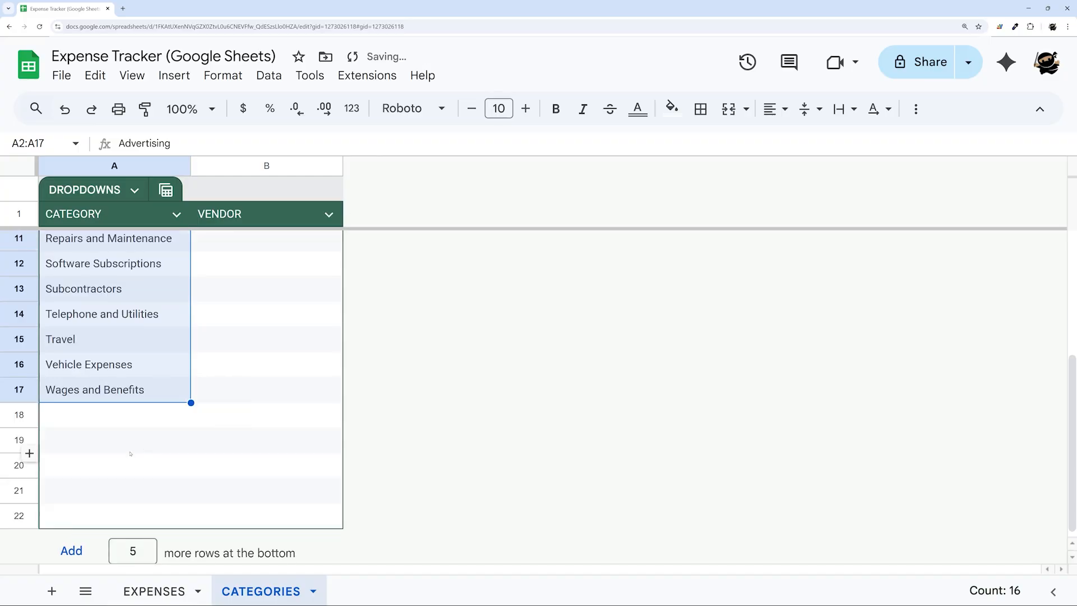
left_click_drag(16, 511, 26, 250)
right_click(26, 251)
left_click(377, 357)
Delete the last blank row, row 22, of the DROPDOWNS table.
scroll(370, 359, "down", 5)
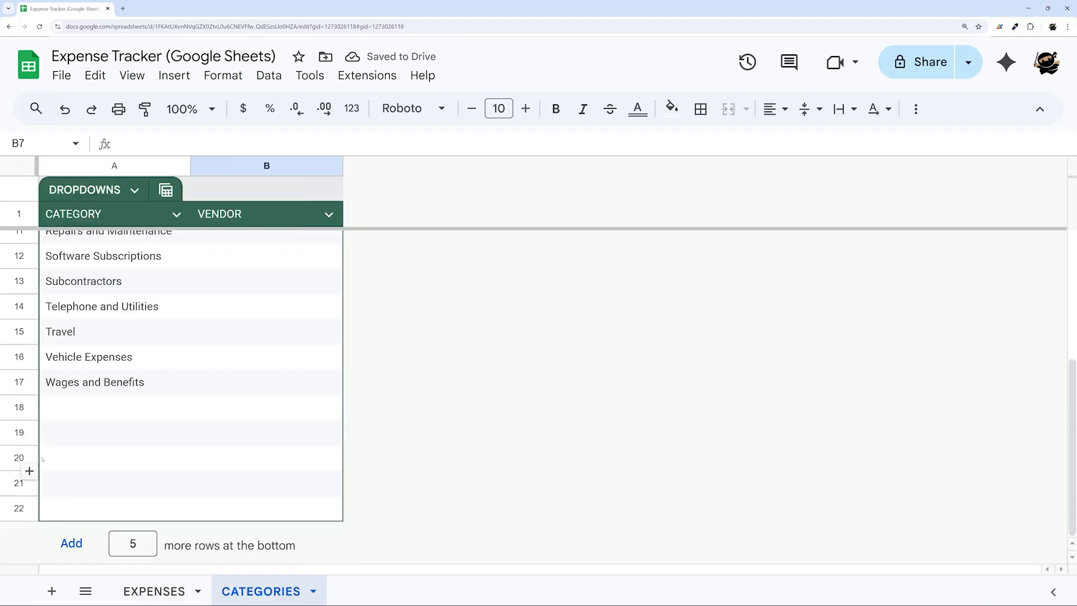
right_click(21, 507)
left_click(82, 255)
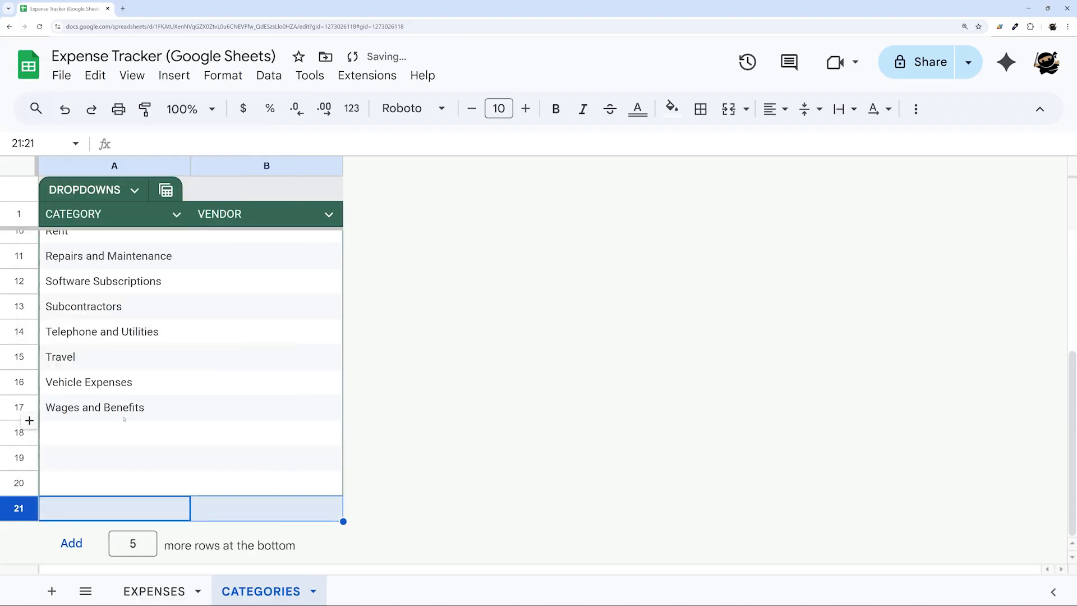
left_click(157, 433)
Paste the copied vendor list, Vendor 1 to Vendor 3, into the VENDOR column starting at cell B2.
scroll(175, 413, "up", 5)
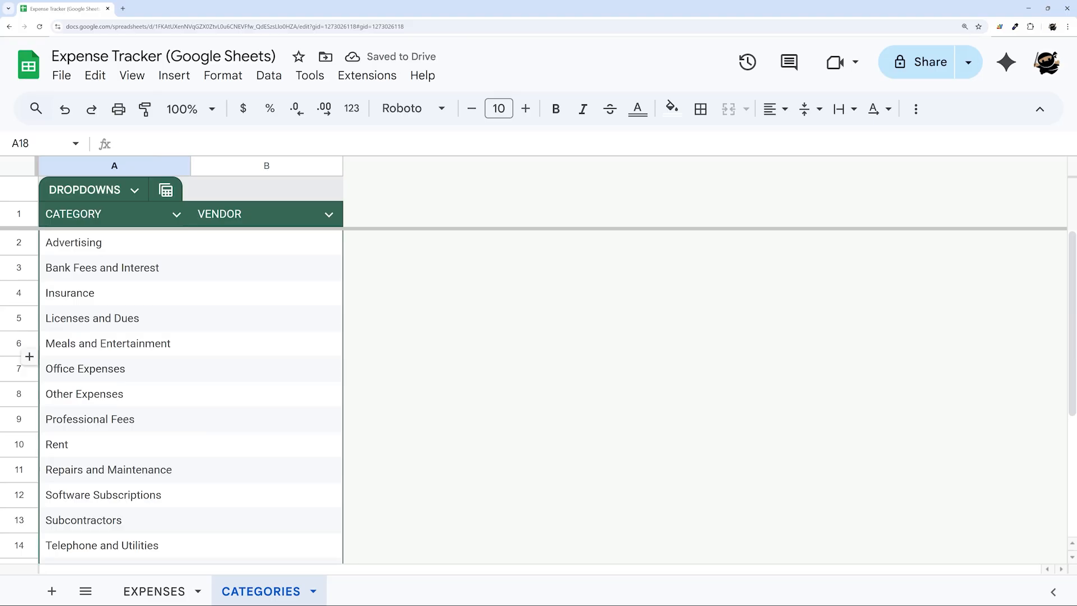
left_click(258, 243)
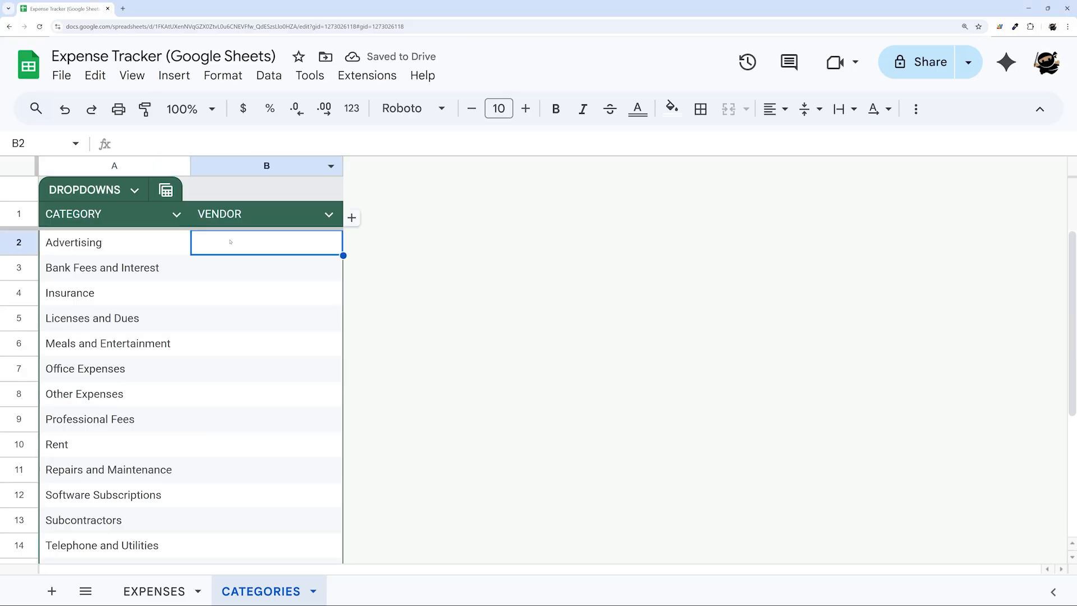
key("ctrl+v")
left_click(303, 305)
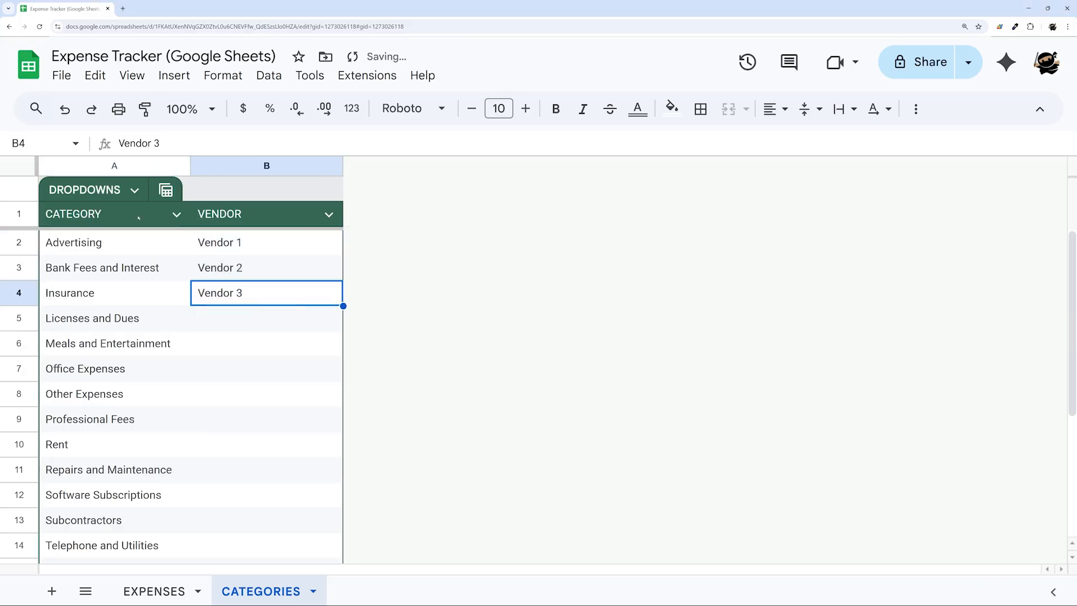
Change the CATEGORY column's type on the EXPENSES sheet to Dropdown and set its criteria to Dropdown (from a range).
left_click(155, 590)
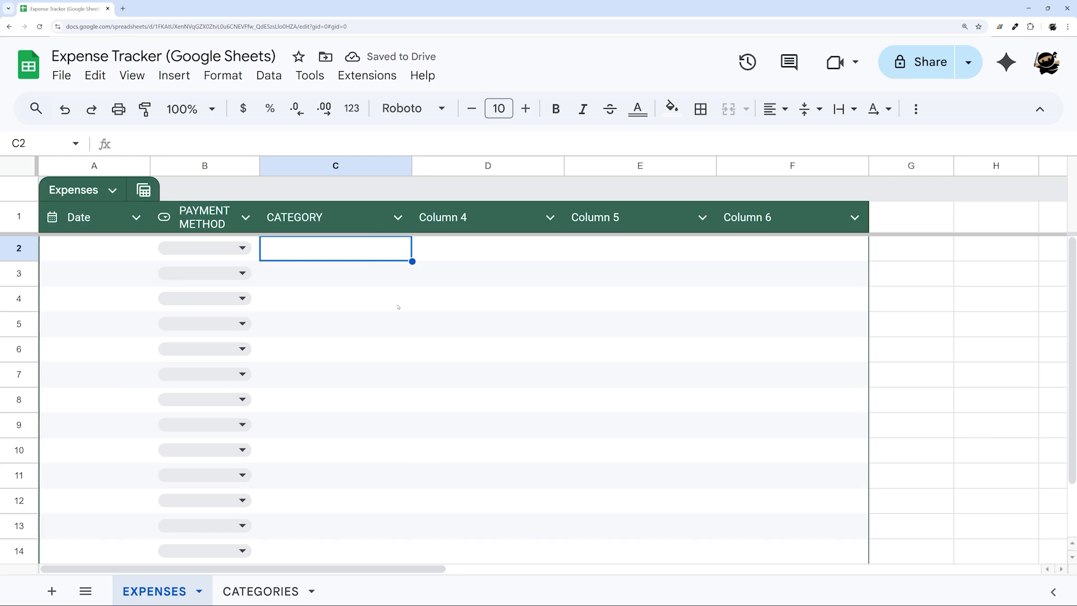
left_click(397, 217)
mouse_move(482, 250)
left_click(646, 339)
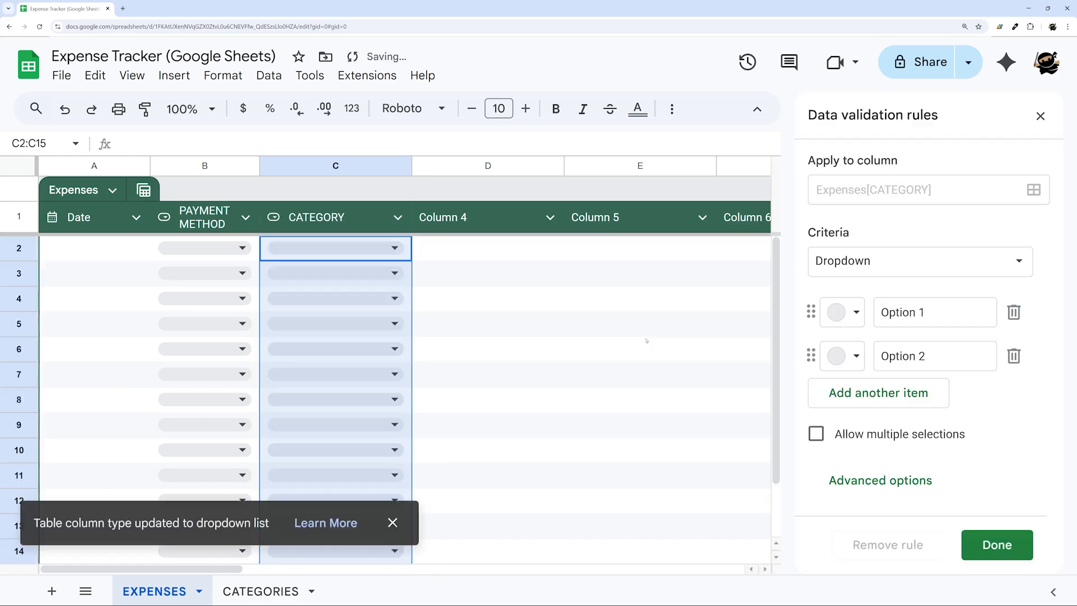
left_click(884, 259)
left_click(895, 289)
Use the DROPDOWNS table's CATEGORY cells A2:A21 as the dropdown's source range and save the rule.
left_click(1016, 311)
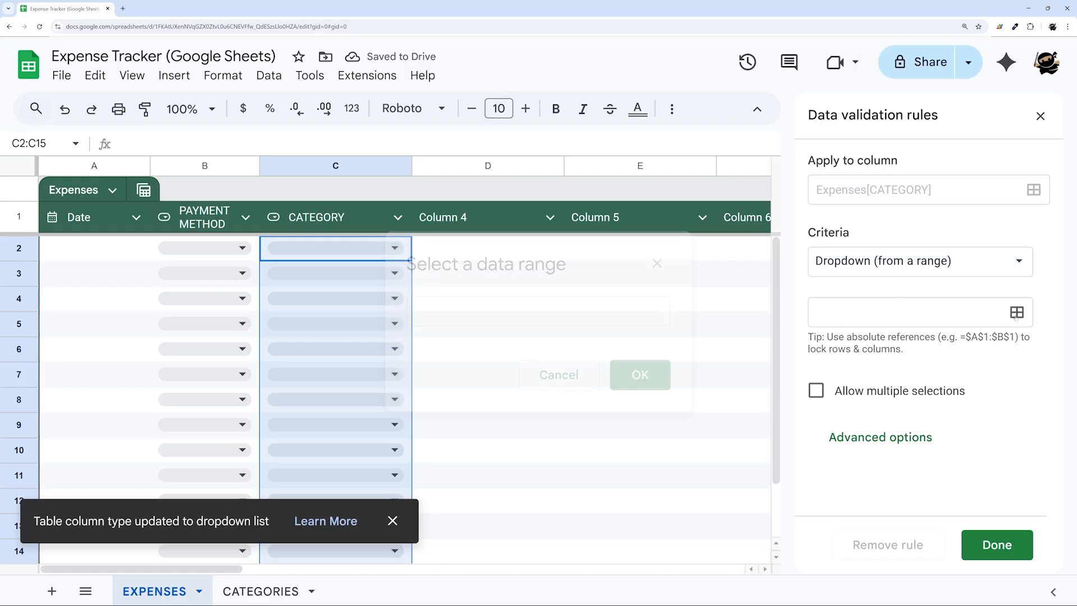
left_click(285, 589)
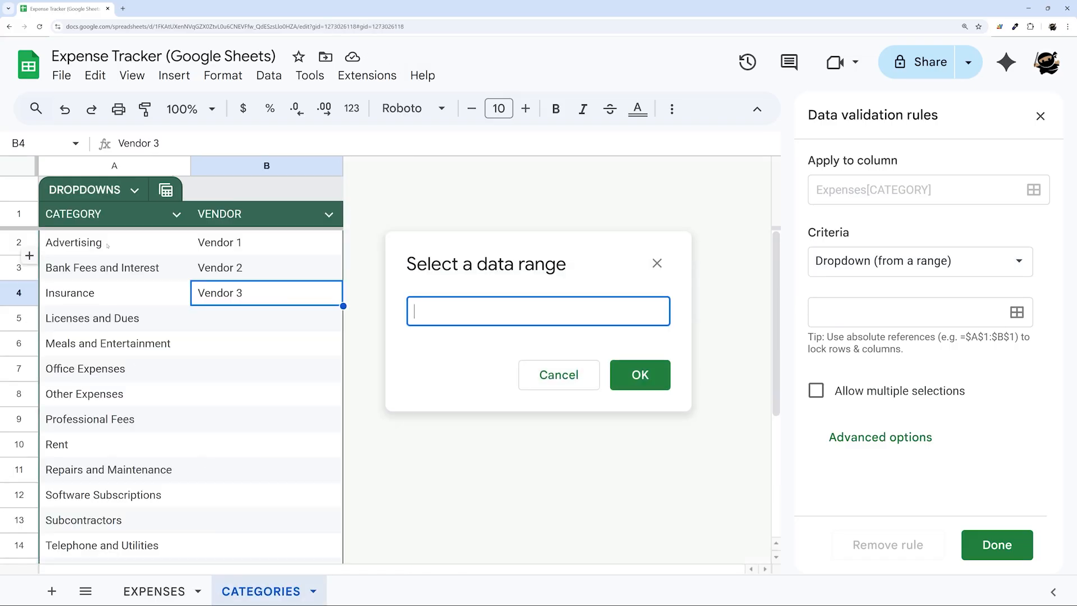
left_click(102, 223)
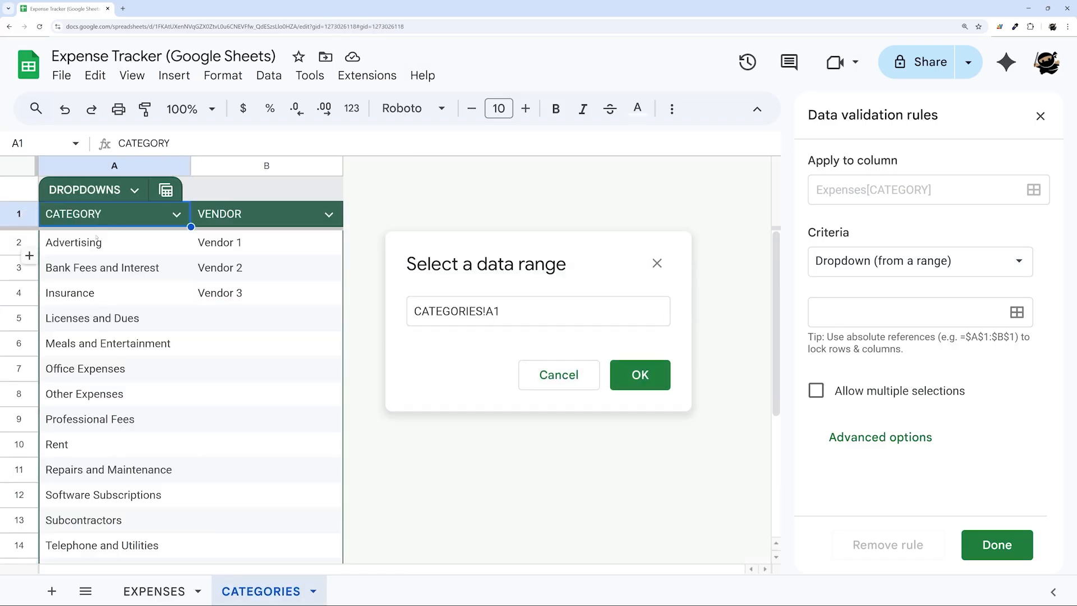
left_click_drag(112, 241, 115, 542)
left_click(639, 375)
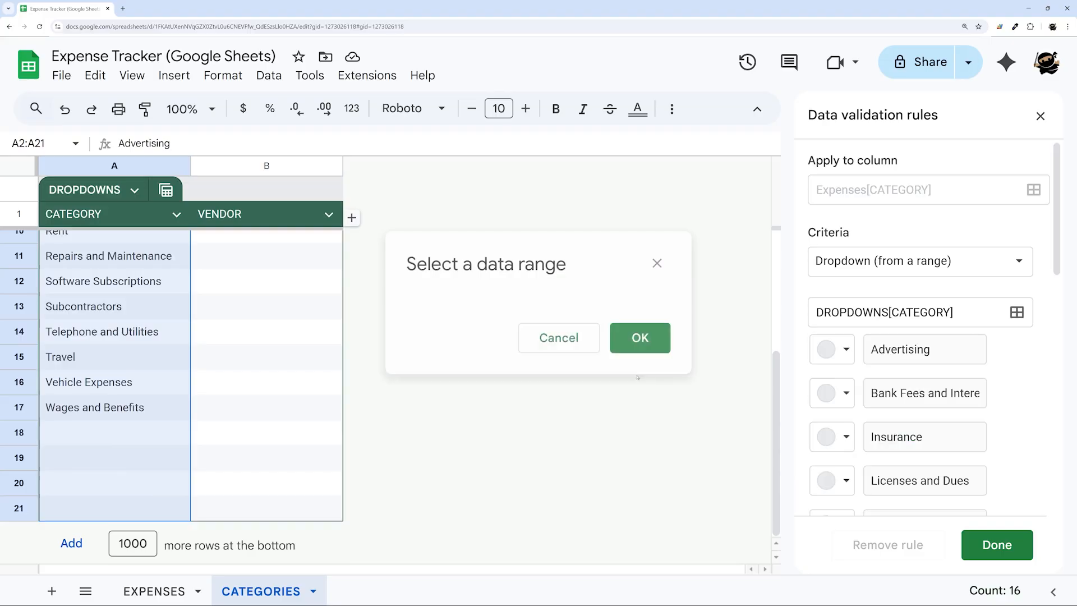
scroll(980, 392, "down", 2)
scroll(980, 392, "down", 3)
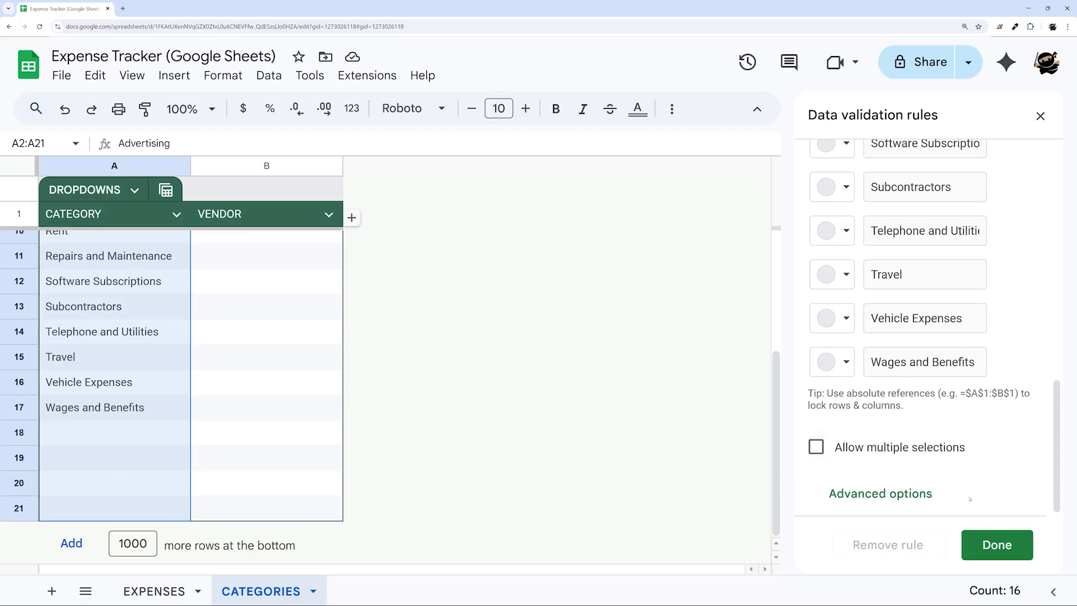
left_click(996, 545)
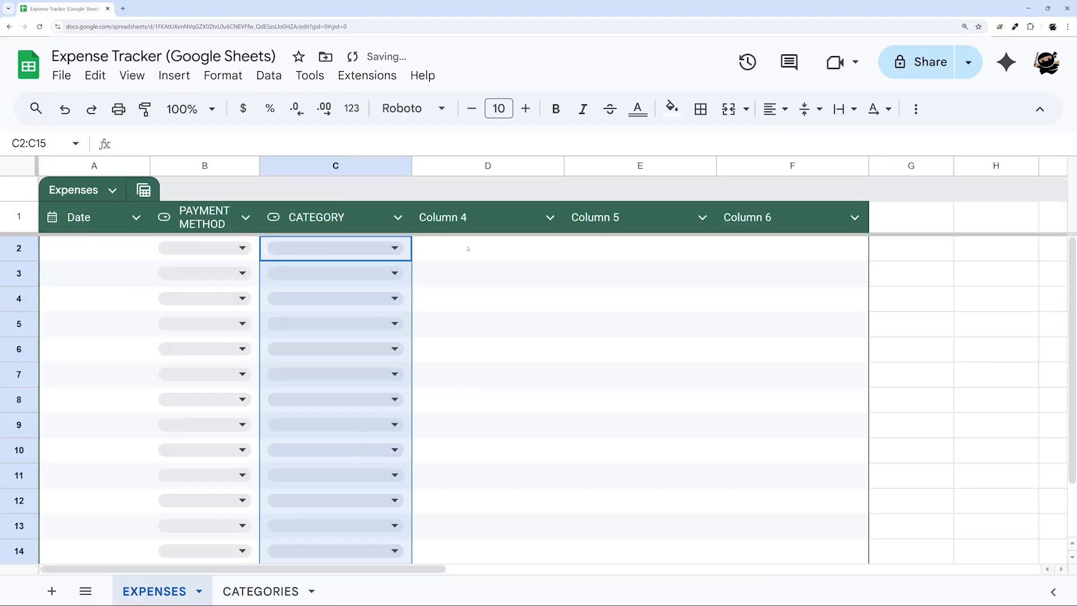
Rename the Column 4 and Column 5 headers of the Expenses table as VENDOR and AMOUNT.
left_click(475, 221)
type("VEND")
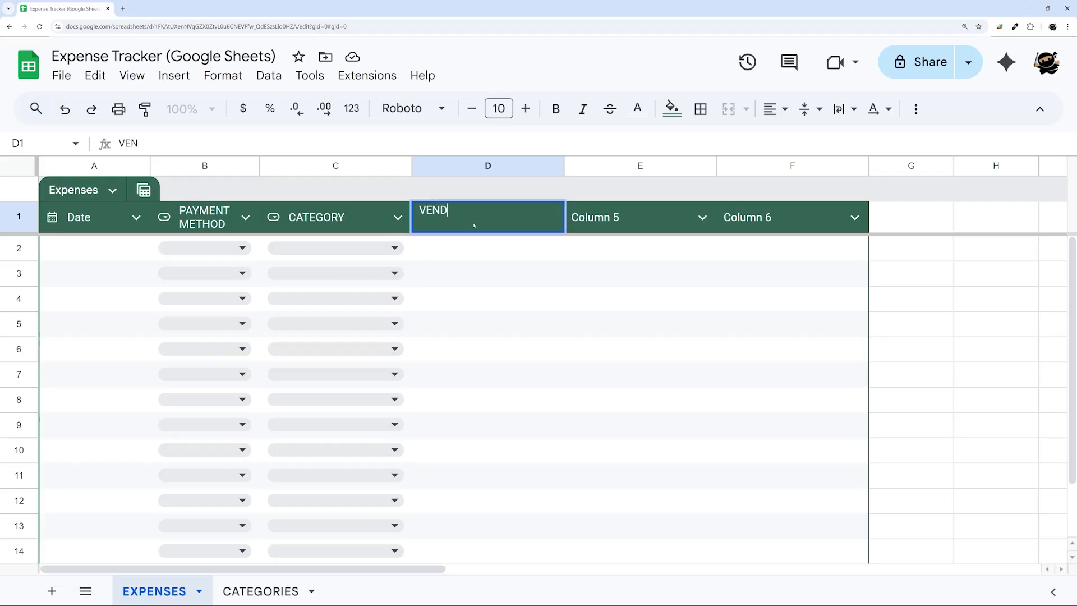
type("OR")
key("Tab")
type("A")
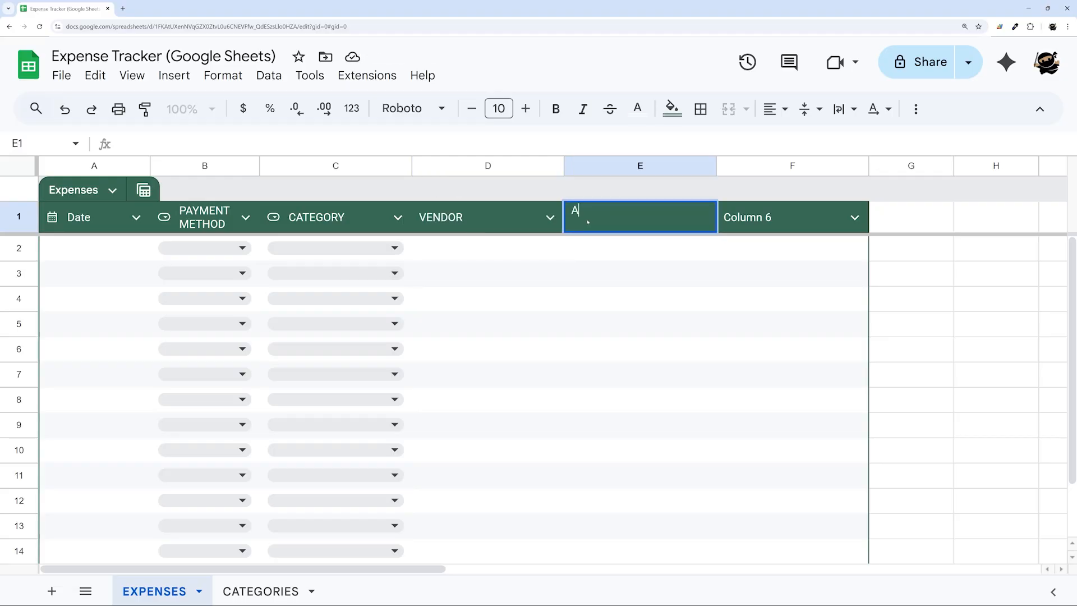
type("MOUNT")
key("Tab")
Rename the Column 6 header of the Expenses table as DESCRIPTION.
type("D")
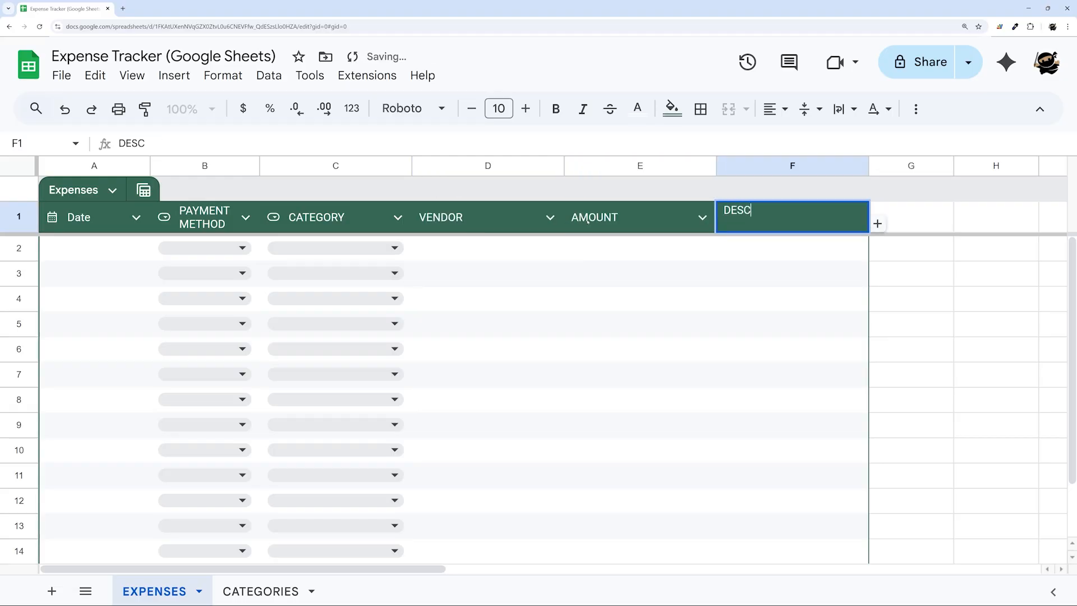
type("ESCRIPTIO")
key("BackSpace")
type("ION")
key("Return")
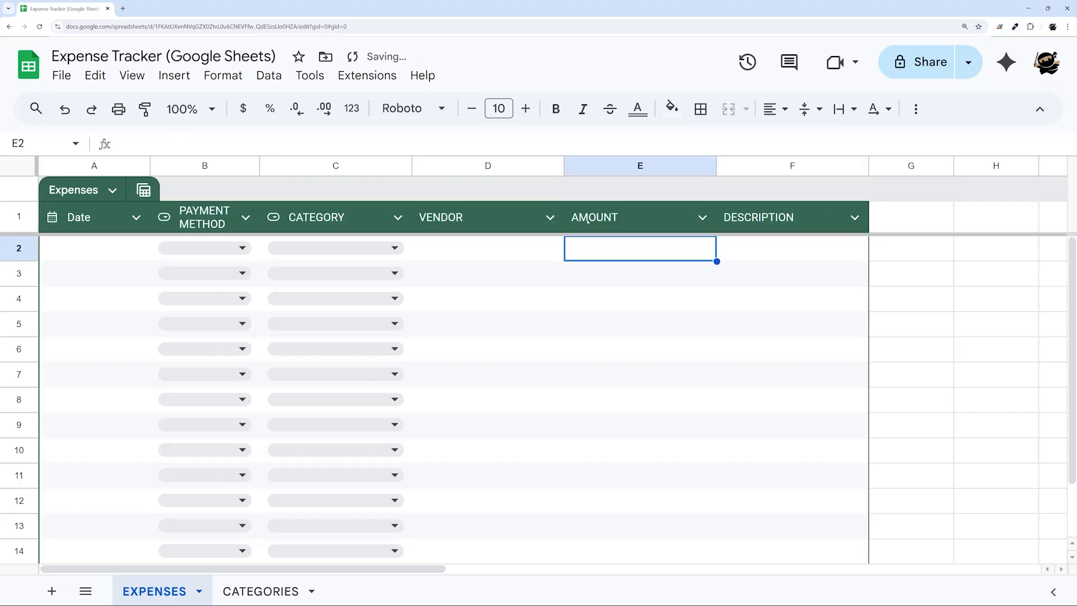
Add a column to the end of the Expenses table in column G and name it NOTES.
left_click(750, 218)
left_click(877, 223)
left_click(896, 224)
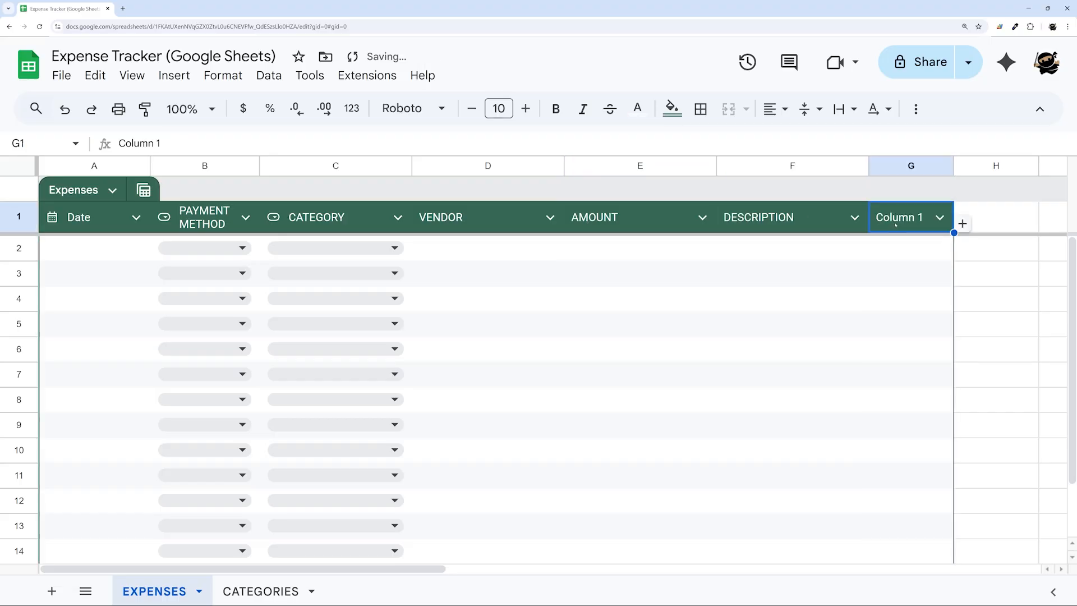
type("NOTES")
key("Return")
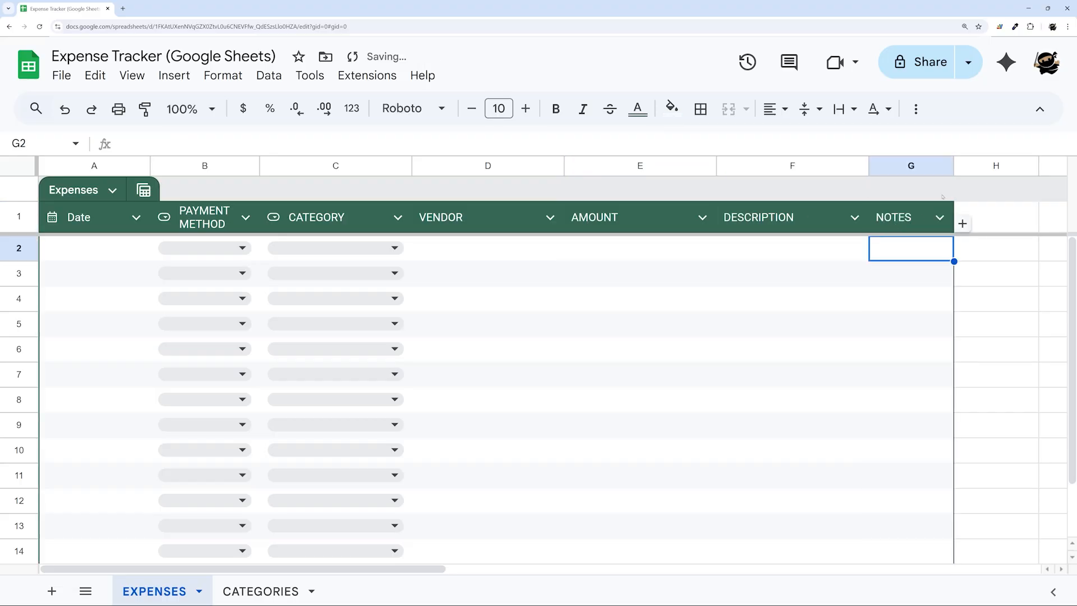
Delete the unused columns H through Z from the EXPENSES sheet.
left_click(989, 167)
left_click_drag(393, 569, 1040, 552)
left_click(1009, 168, "shift")
right_click(1009, 168)
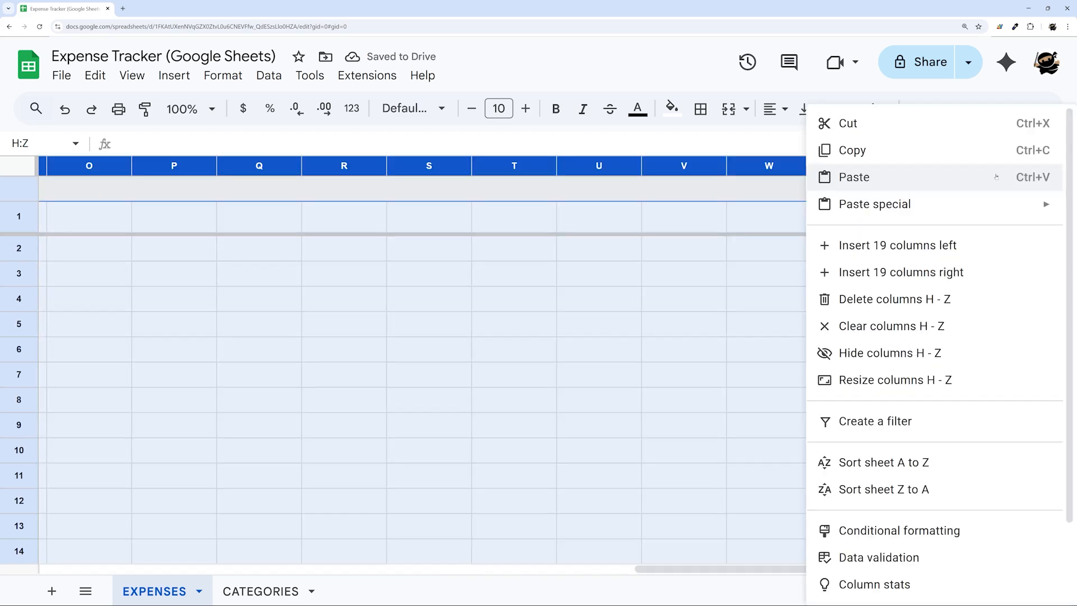
left_click(897, 299)
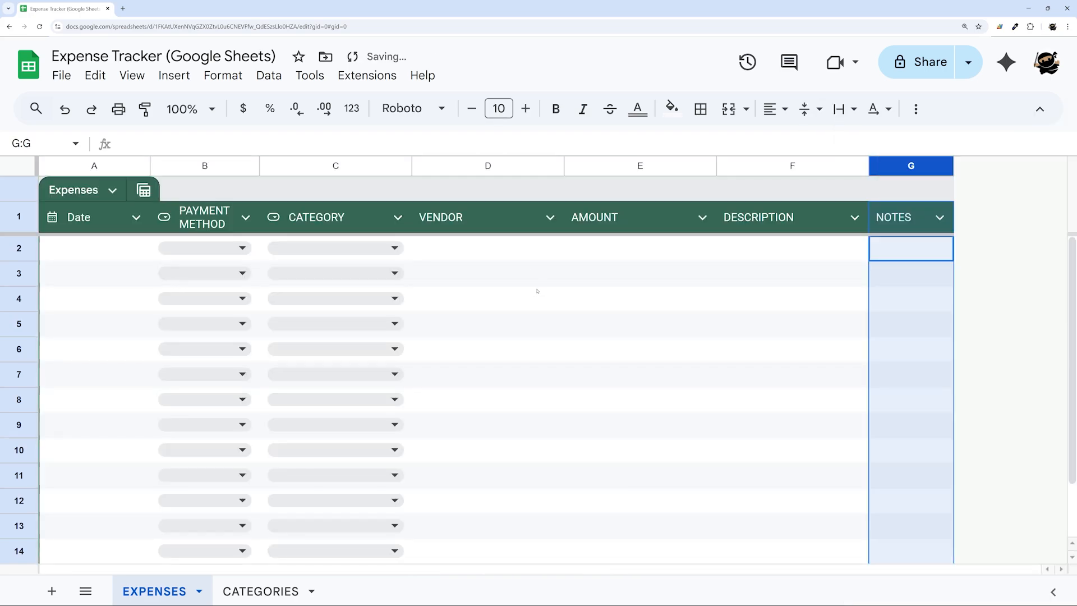
Change the VENDOR column's type to Dropdown and set its criteria to Dropdown (from a range).
left_click(549, 217)
mouse_move(672, 252)
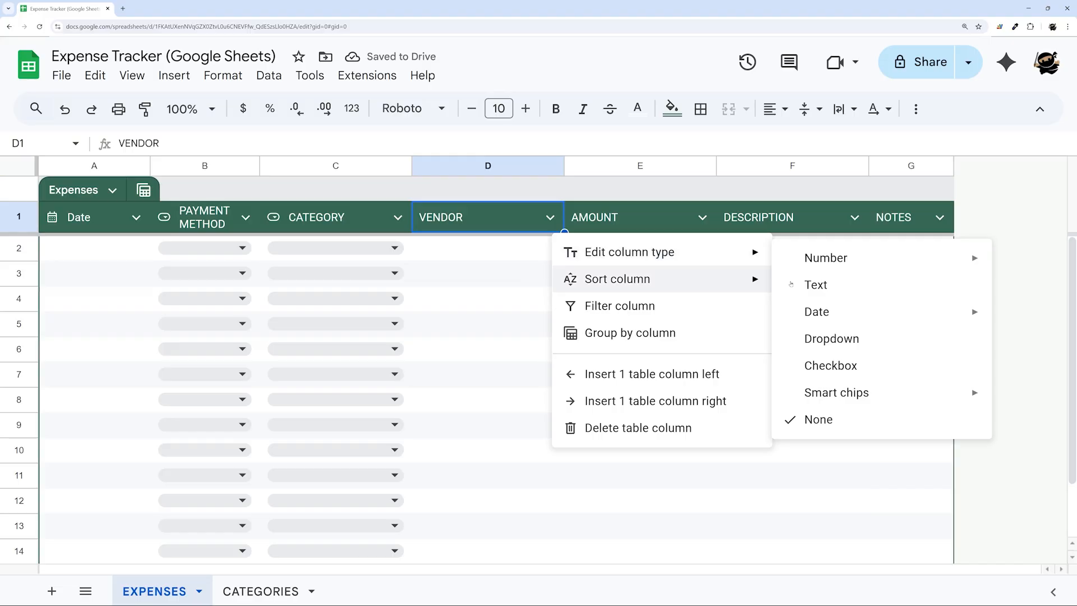
left_click(836, 339)
left_click(919, 260)
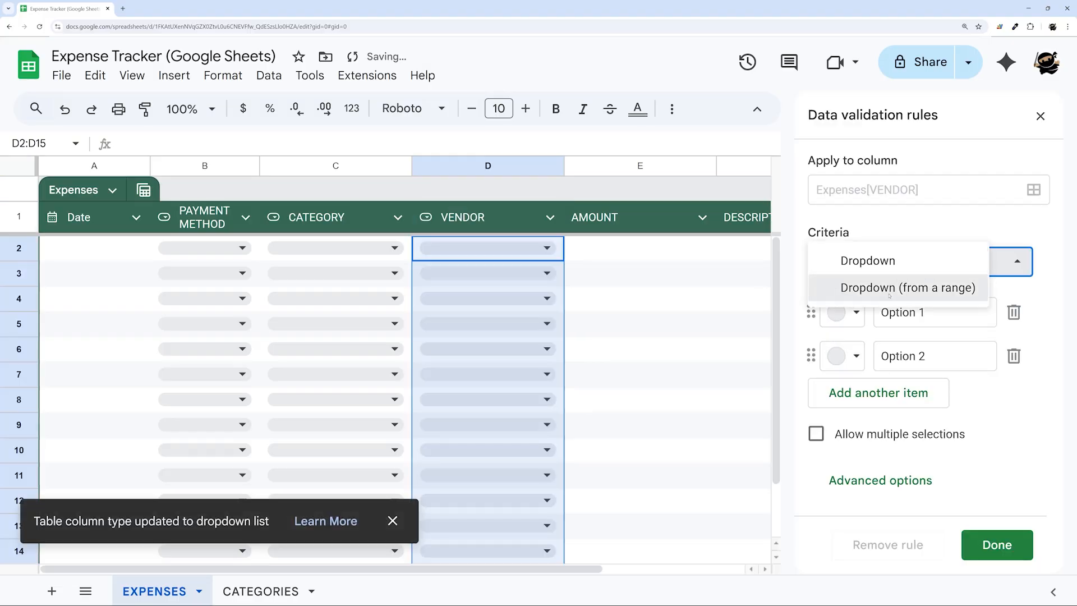
left_click(908, 286)
Use the DROPDOWNS table's VENDOR cells B2:B21 on the CATEGORIES sheet as the dropdown's source range and save the rule.
left_click(1017, 312)
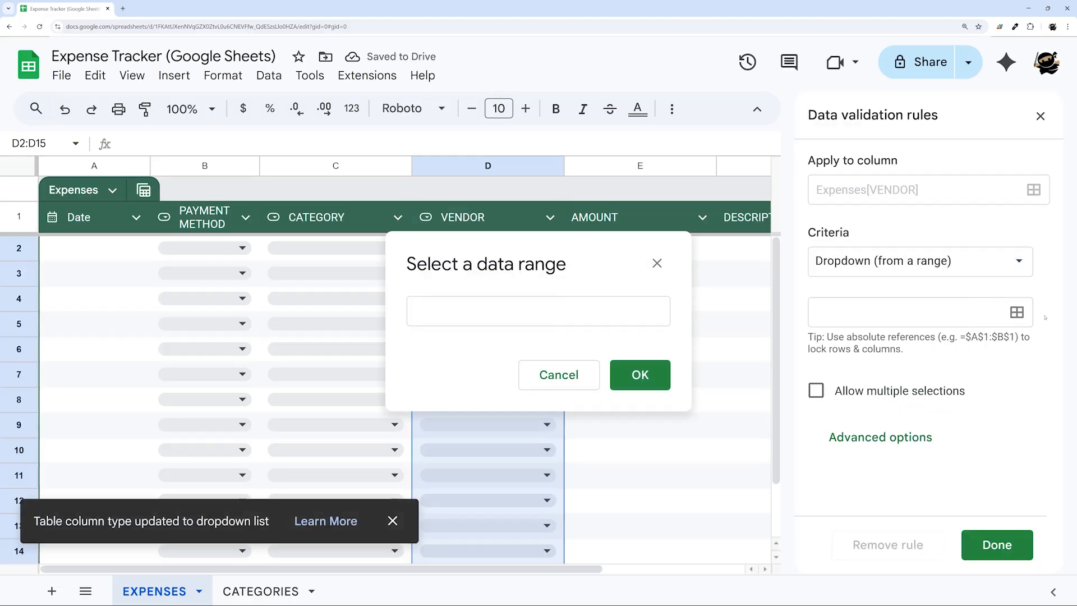
left_click(557, 308)
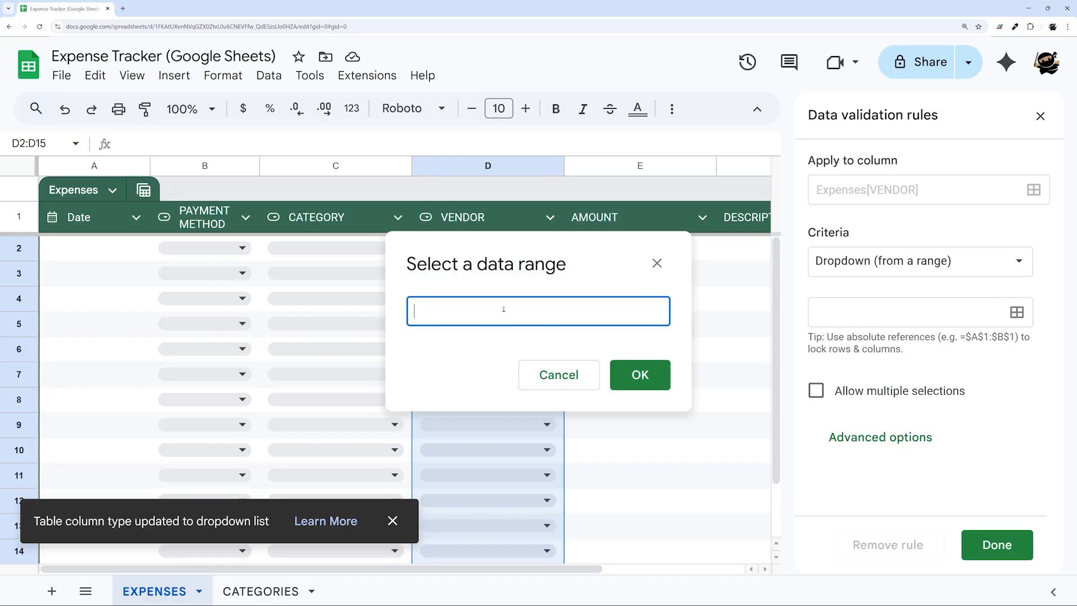
left_click(261, 591)
scroll(227, 241, "up", 4)
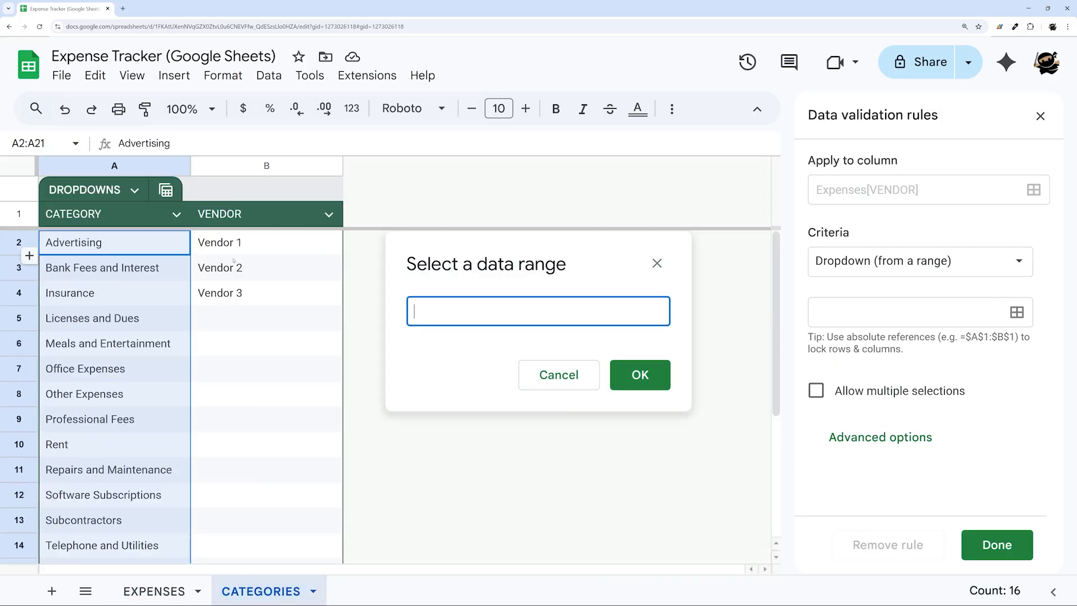
left_click_drag(227, 243, 260, 507)
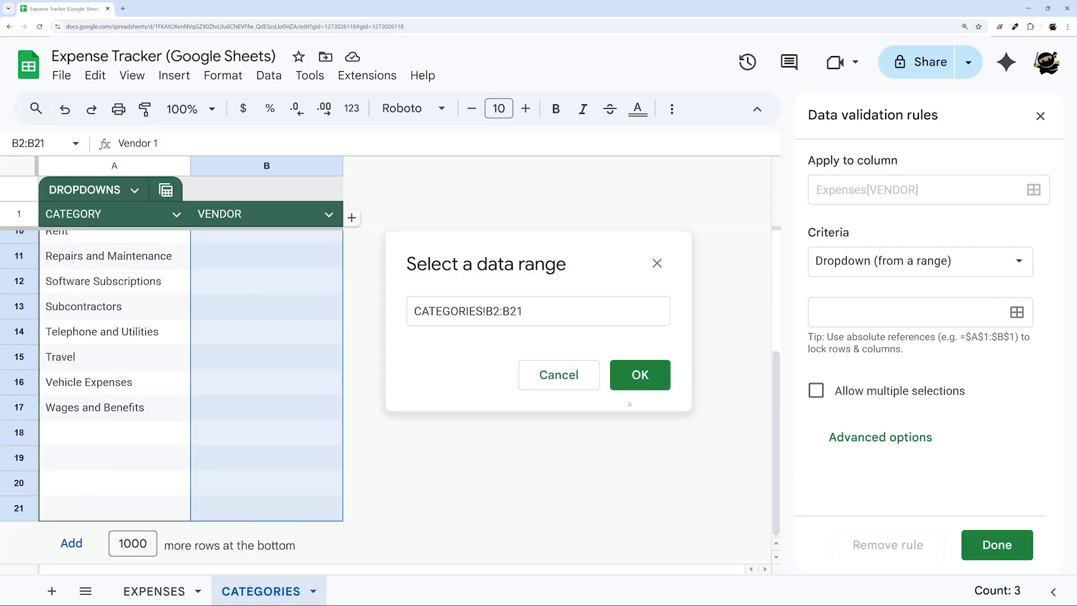
left_click(640, 375)
left_click_drag(930, 318, 821, 313)
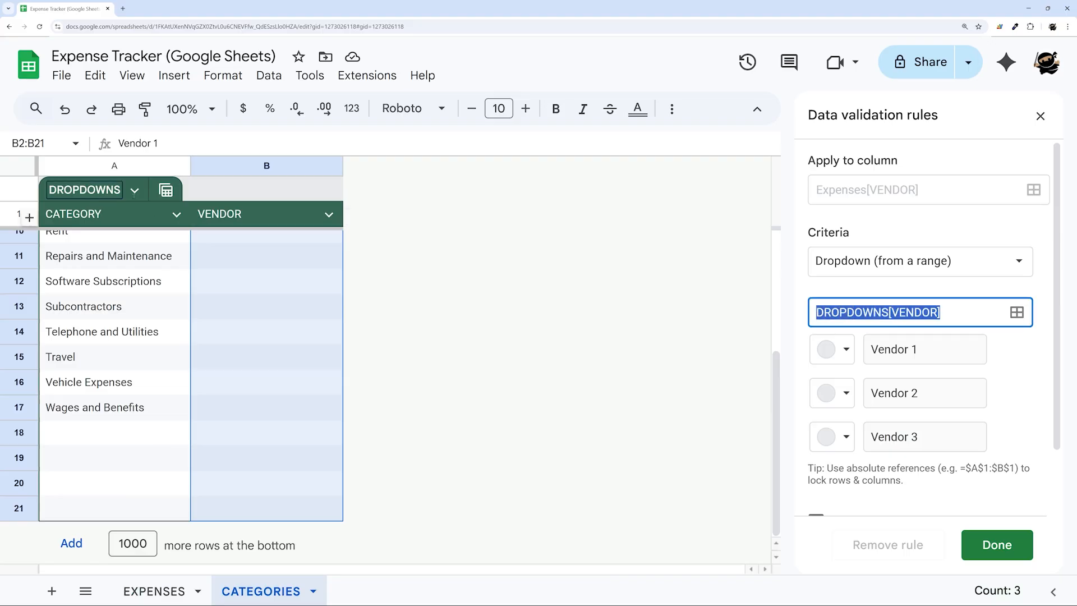
scroll(901, 416, "down", 2)
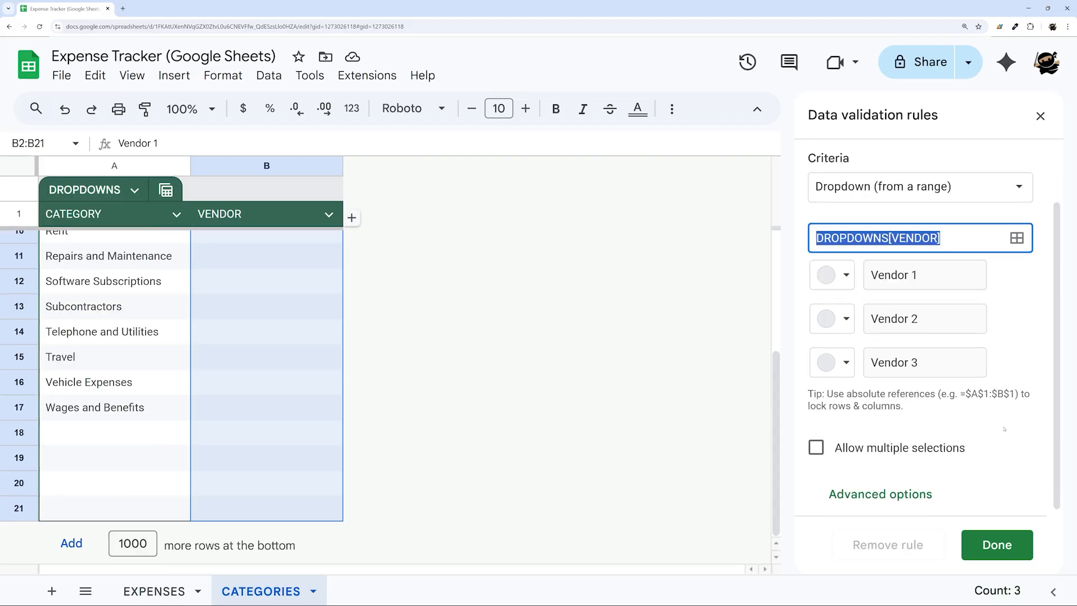
left_click(991, 546)
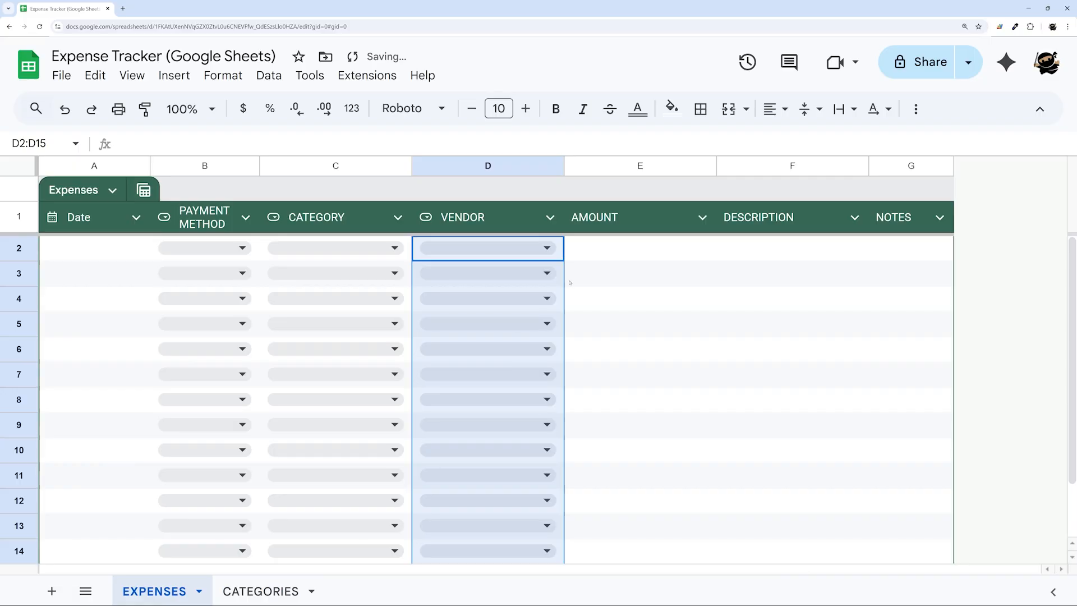
Narrow the VENDOR, CATEGORY and AMOUNT columns and widen the DESCRIPTION and NOTES columns.
left_click_drag(564, 165, 527, 166)
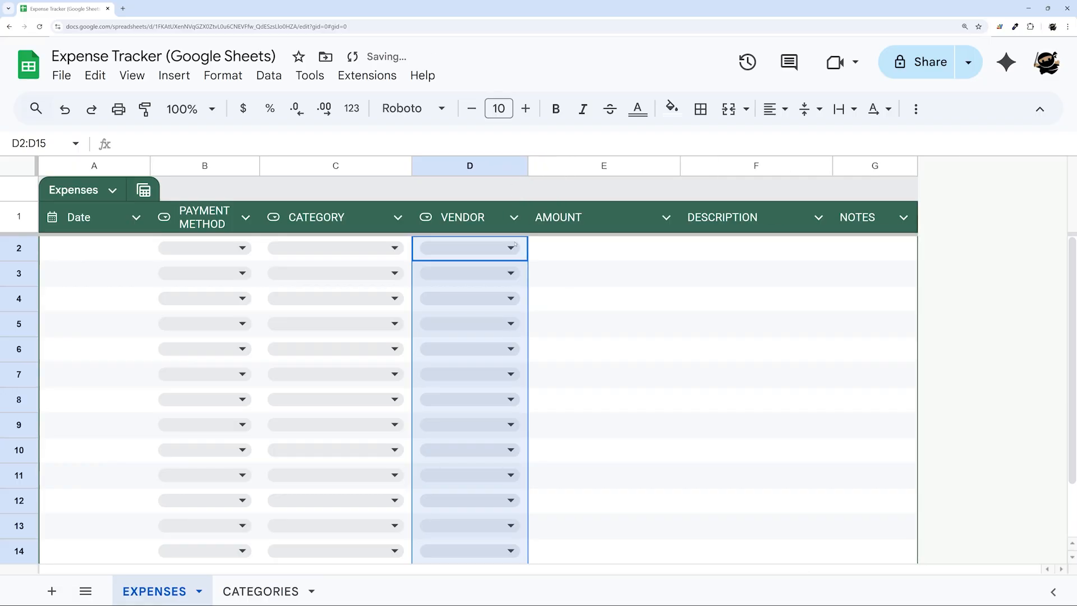
left_click_drag(412, 165, 408, 165)
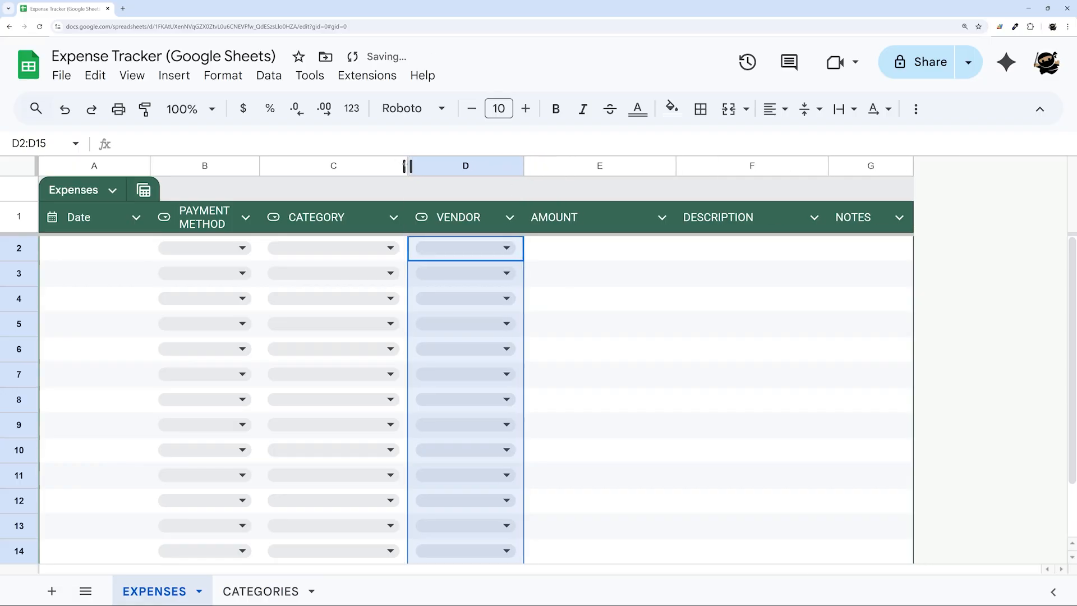
left_click_drag(676, 166, 618, 165)
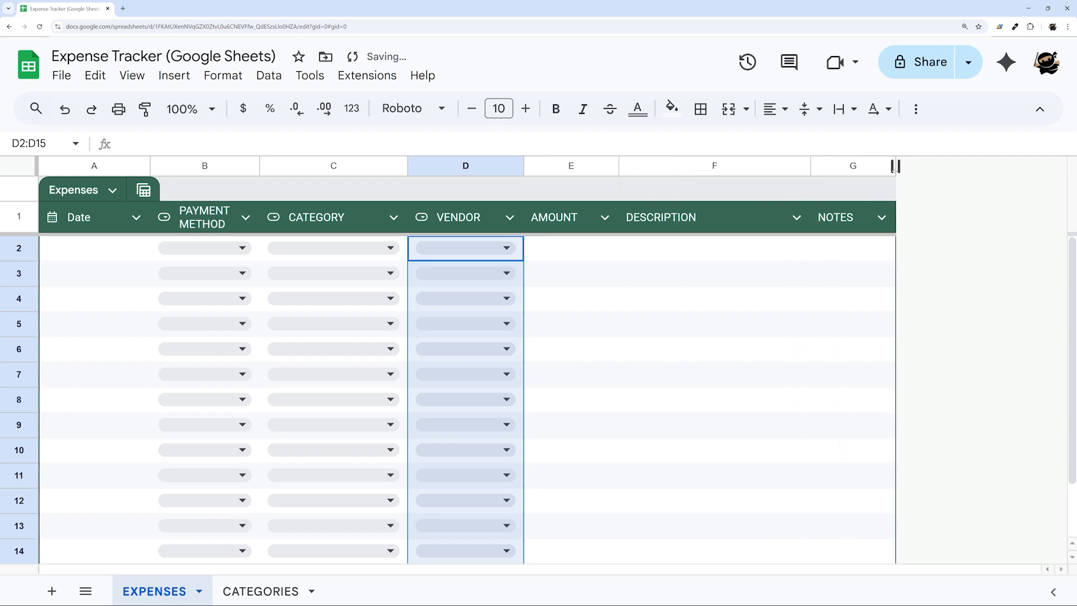
left_click_drag(894, 166, 1031, 166)
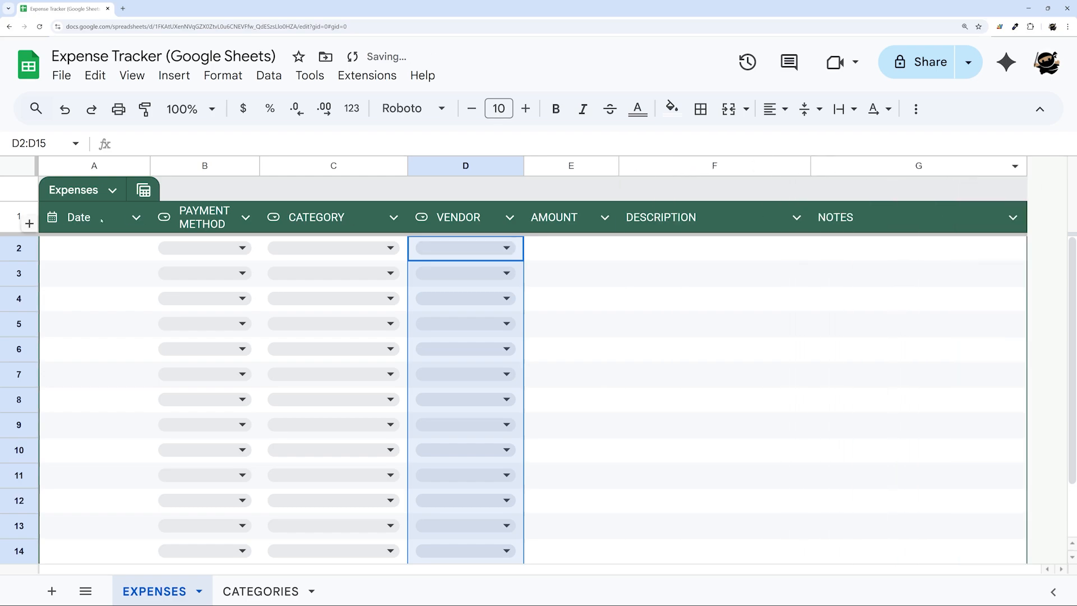
Add white vertical inner borders between the header cells in row 1 of the Expenses table.
left_click(19, 216)
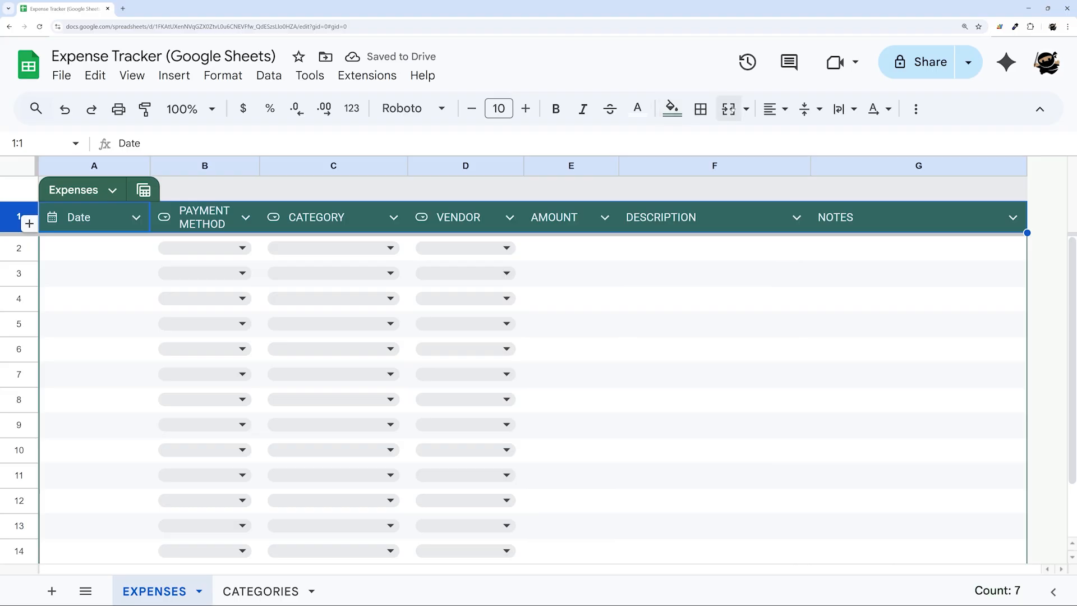
left_click(700, 109)
left_click(857, 147)
left_click(1033, 204)
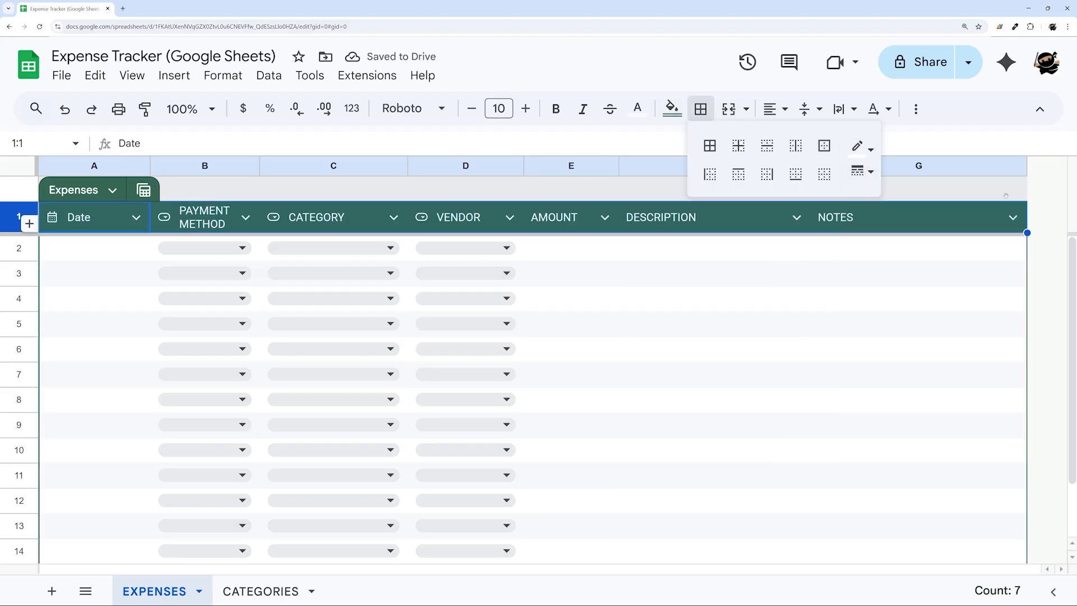
left_click(795, 146)
Add light gray vertical inner borders to the Expenses table's body cells A2:G15.
left_click_drag(110, 247, 971, 511)
scroll(714, 368, "down", 2)
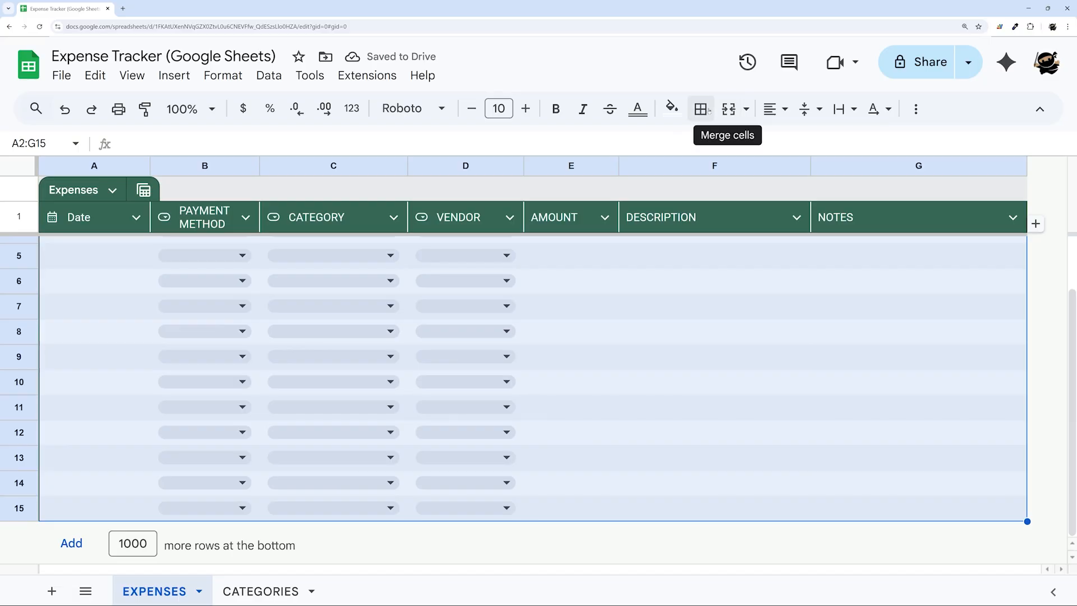
left_click(701, 108)
left_click(856, 147)
left_click(977, 206)
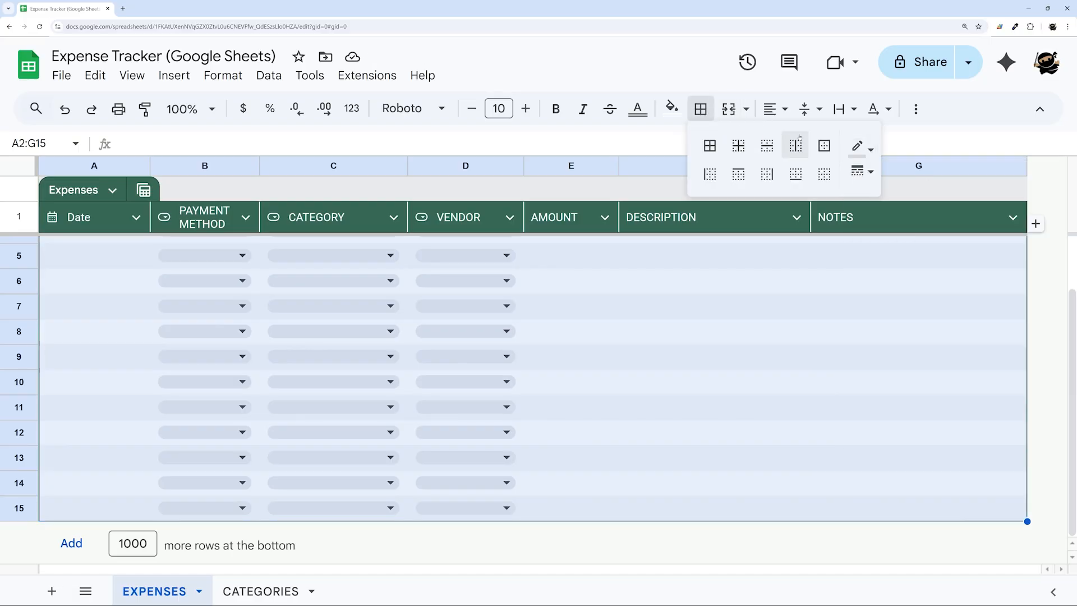
left_click(795, 146)
scroll(611, 307, "up", 2)
left_click(84, 299)
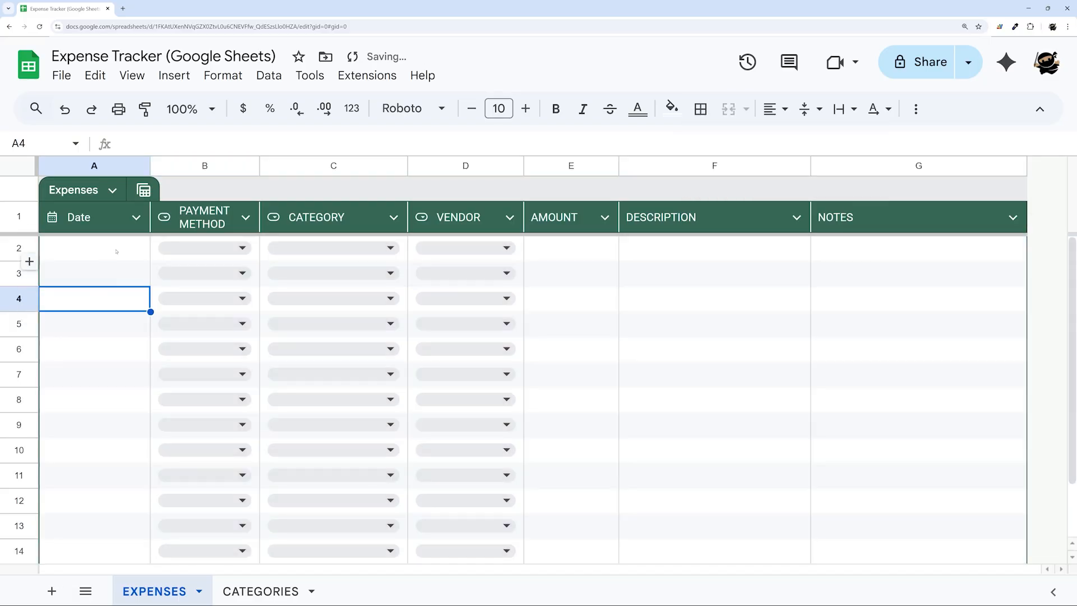
Rename the Date header in capitals as DATE and narrow column A to fit it.
left_click_drag(150, 165, 127, 165)
double_click(88, 215)
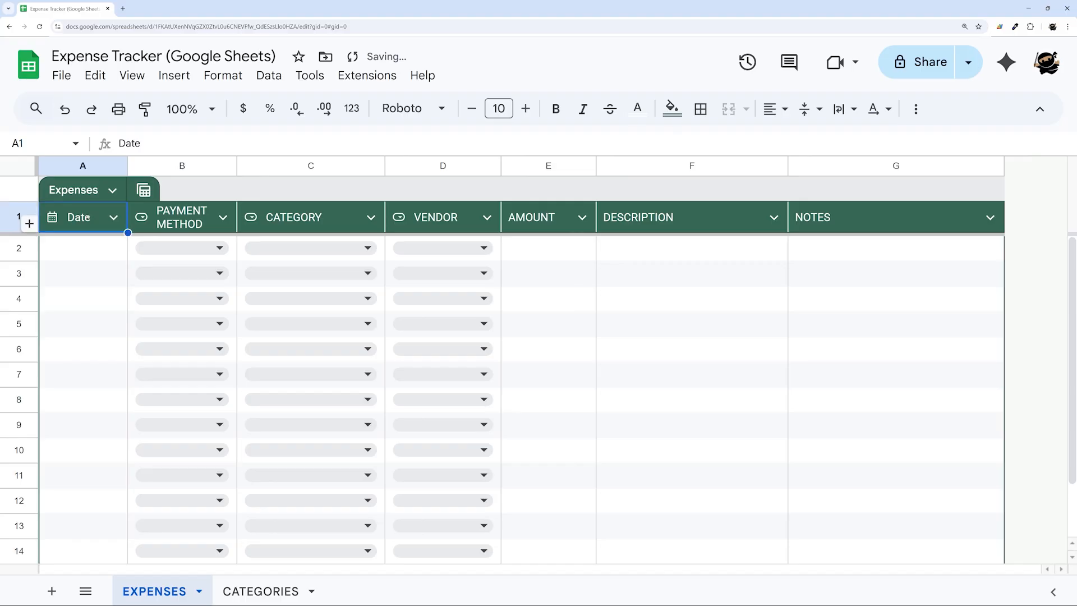
type("DATE")
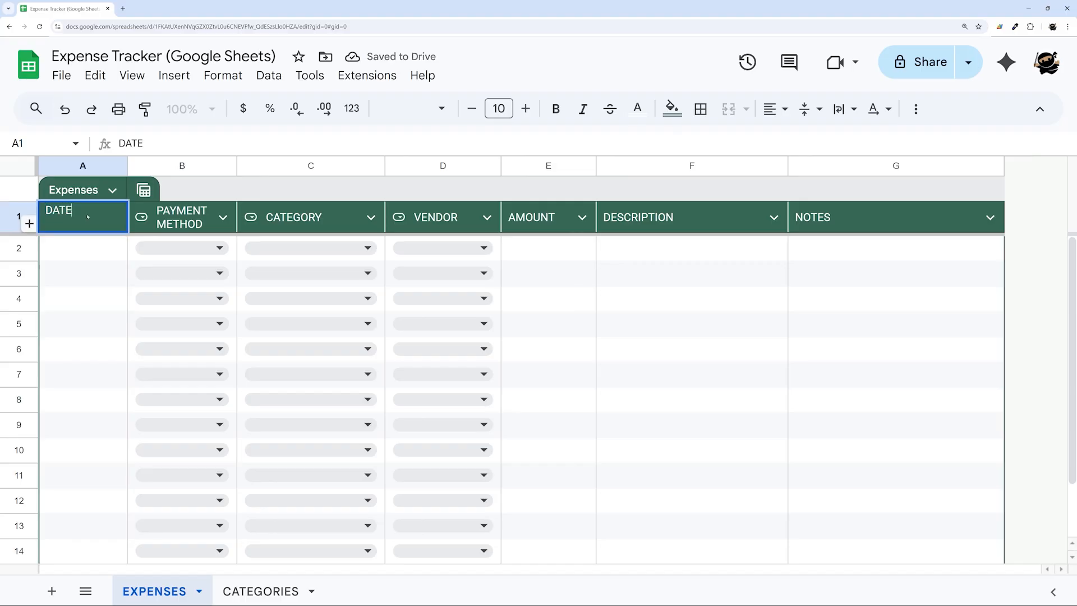
key("Return")
left_click_drag(128, 166, 134, 165)
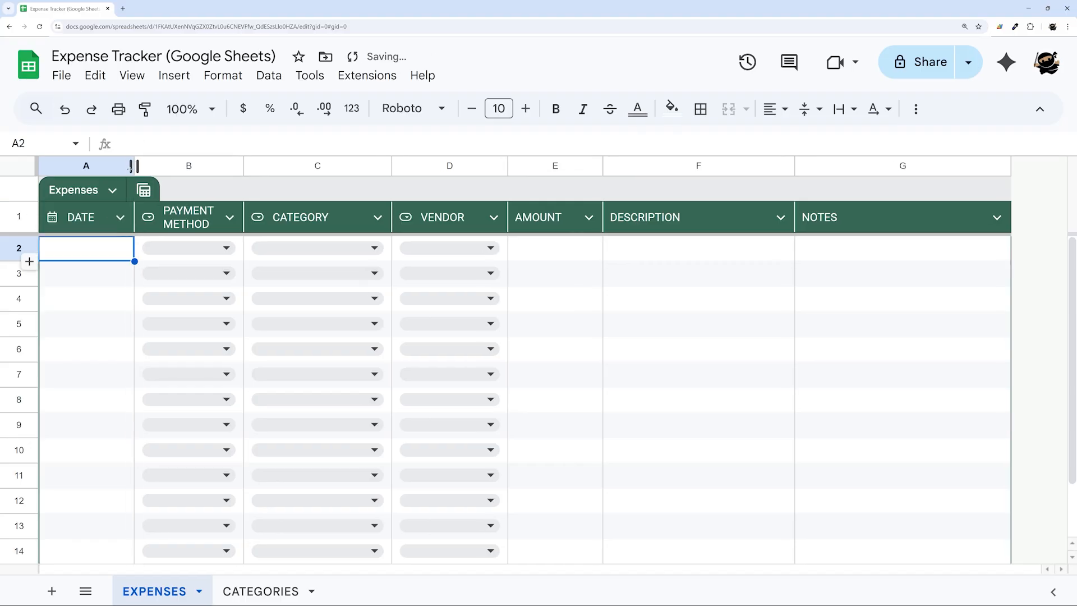
Rename the Expenses table in capitals as EXPENSES.
left_click(81, 190)
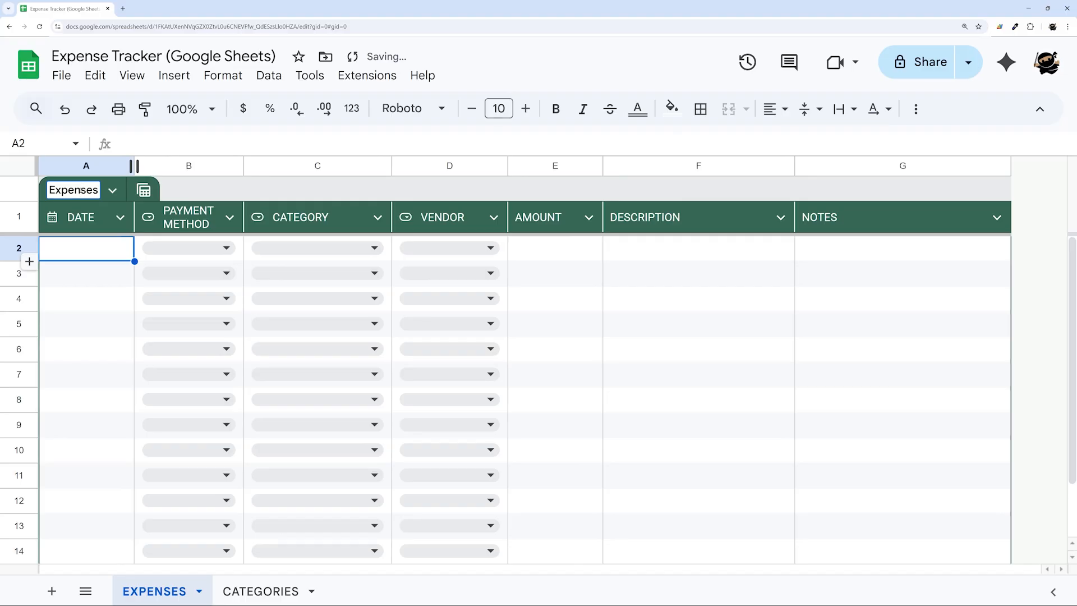
double_click(80, 190)
type("EXPE")
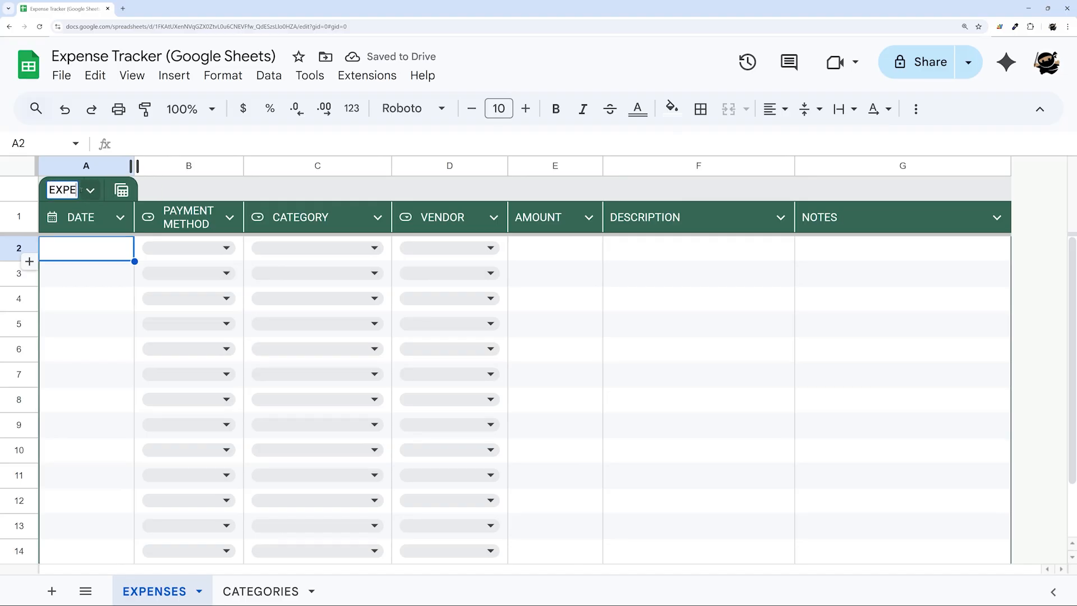
type("NSES")
key("Return")
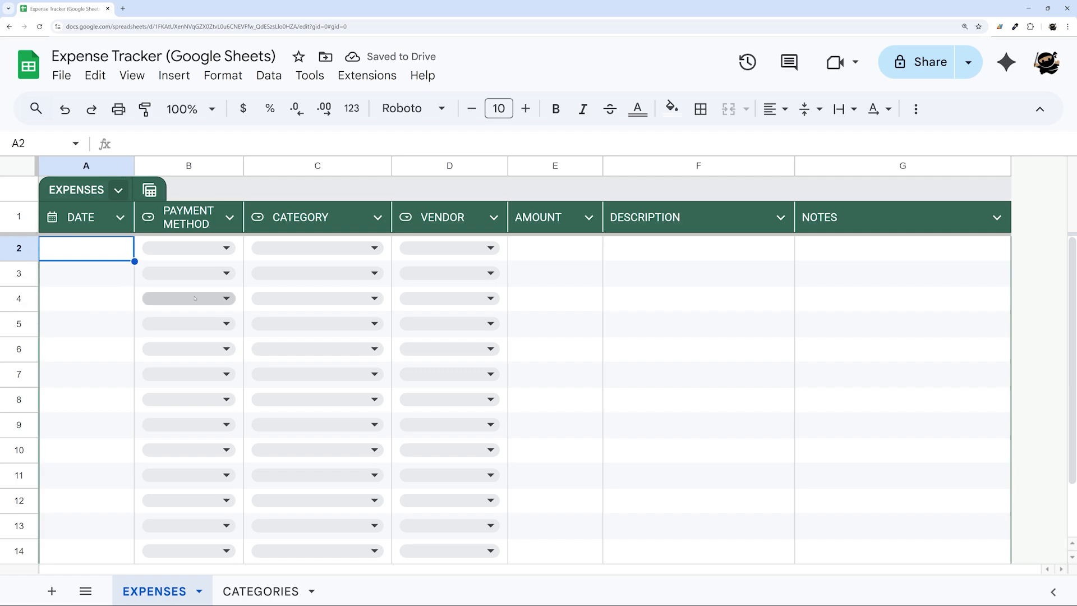
Fill row 2 with the date 4/1/2025, payment method Check and category Professional Fees.
double_click(73, 247)
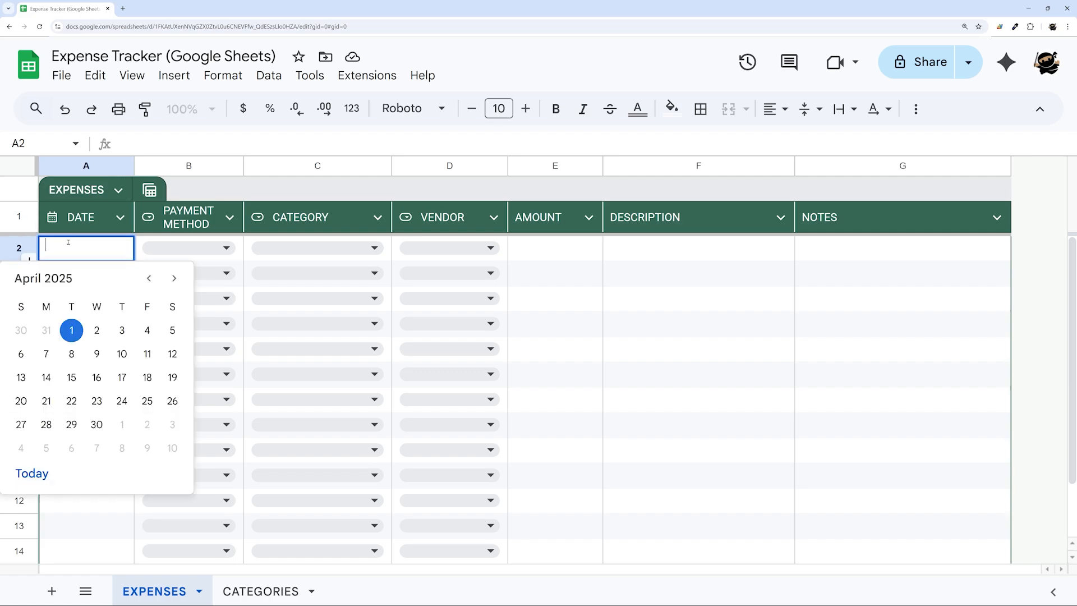
left_click(72, 330)
left_click(223, 248)
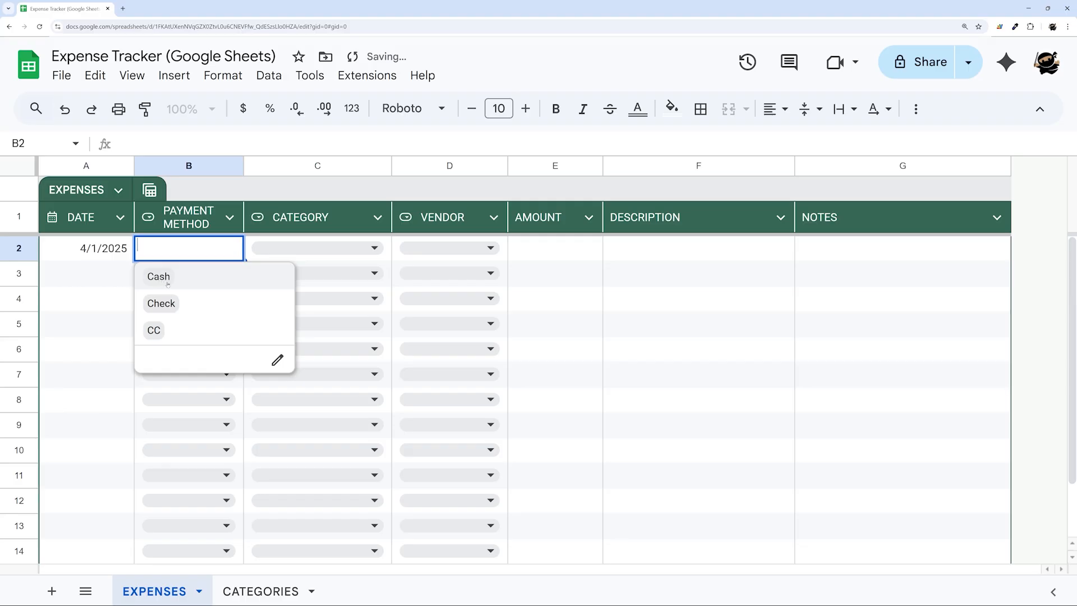
left_click(161, 303)
left_click(372, 247)
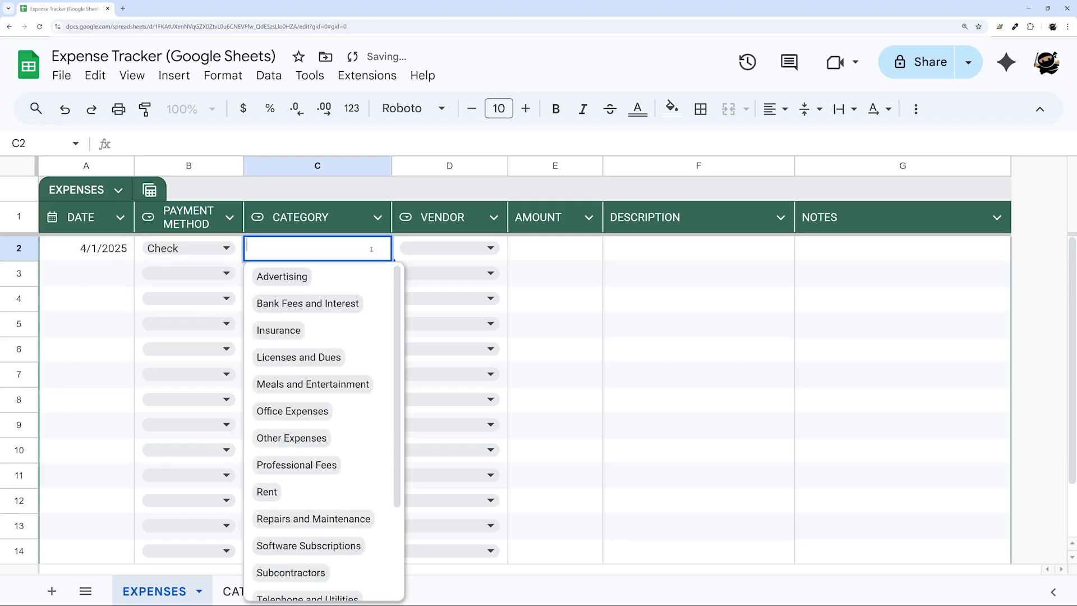
scroll(337, 364, "down", 2)
left_click(332, 372)
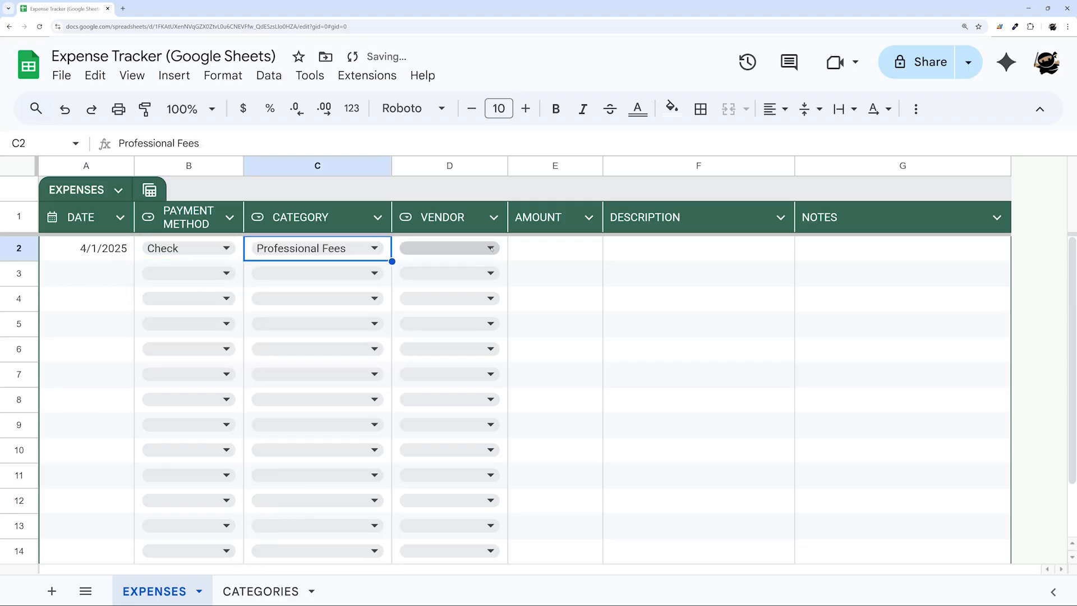
Choose Vendor 1 as the vendor in row 2 and enter 2000 as its amount.
left_click(428, 248)
left_click(426, 276)
left_click(555, 250)
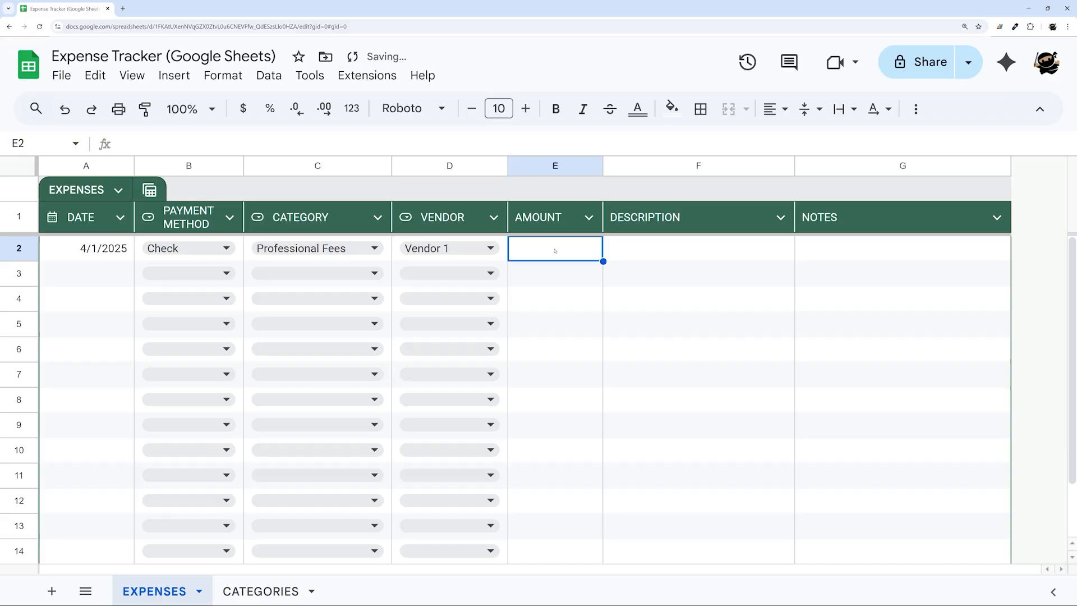
type("2000")
key("Return")
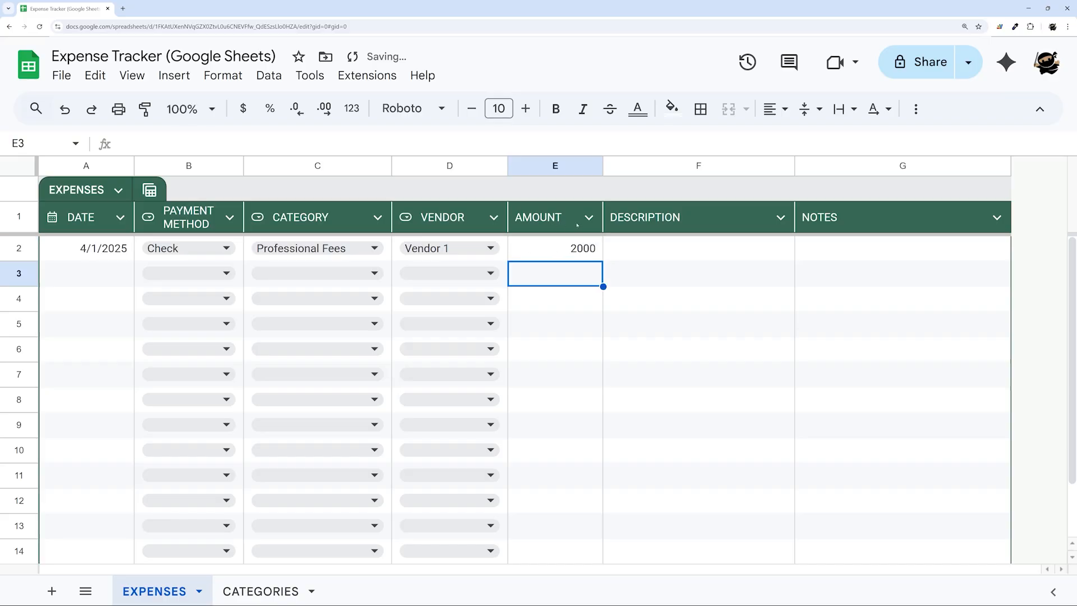
Set the AMOUNT column type to currency and slightly widen the AMOUNT and PAYMENT METHOD columns.
left_click(589, 217)
mouse_move(729, 252)
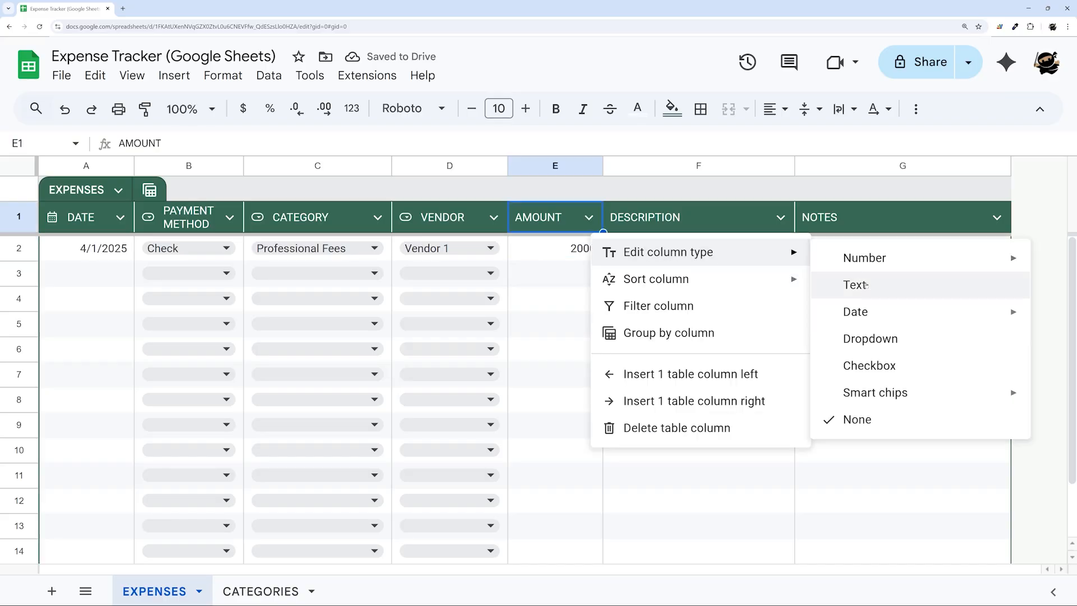
mouse_move(864, 257)
left_click(649, 314)
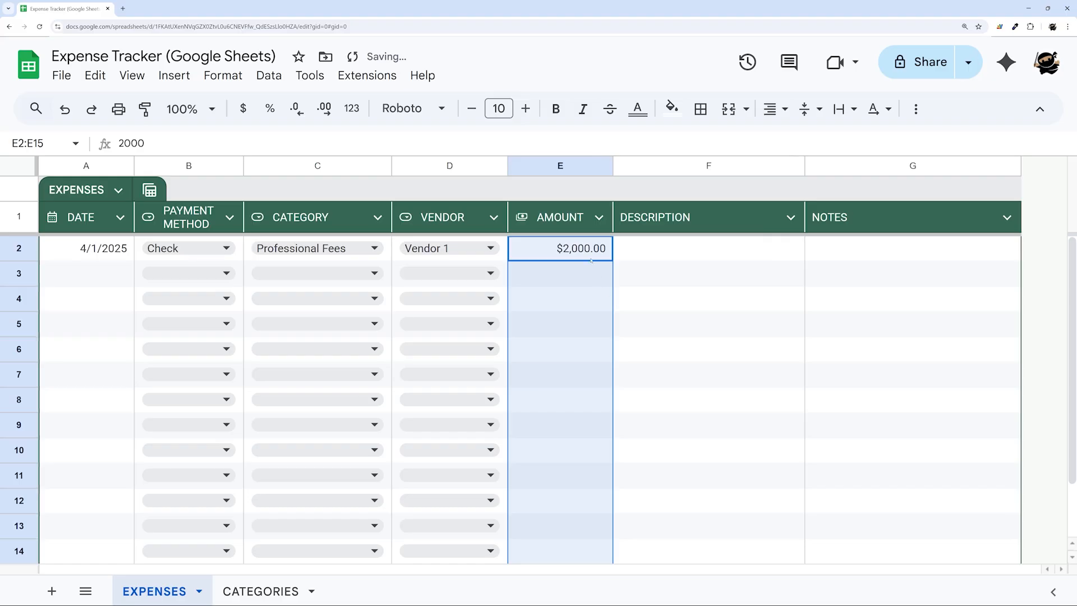
left_click_drag(613, 167, 617, 166)
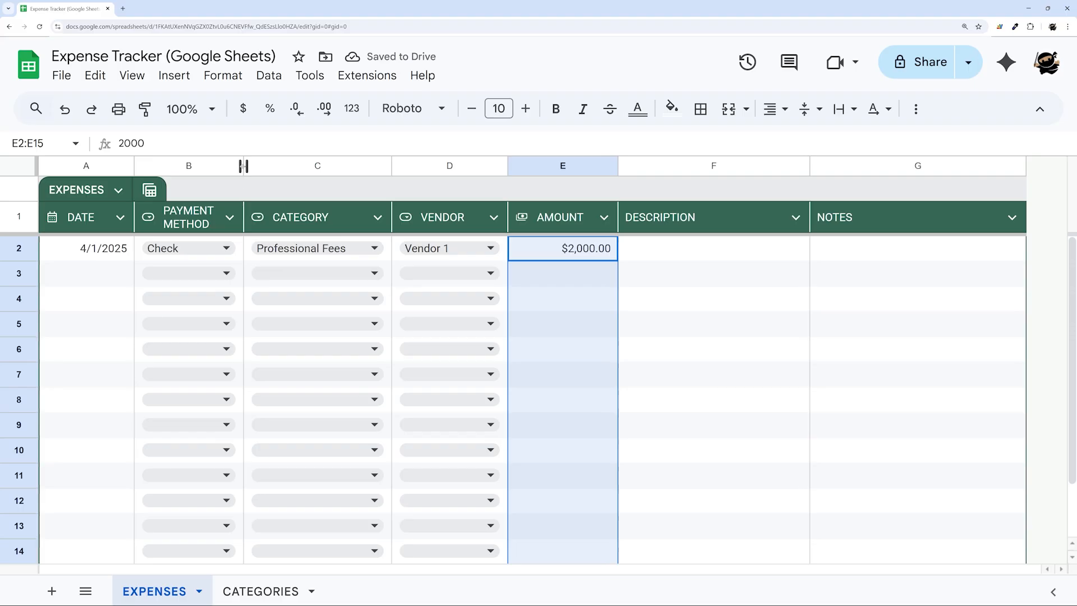
left_click_drag(243, 166, 248, 166)
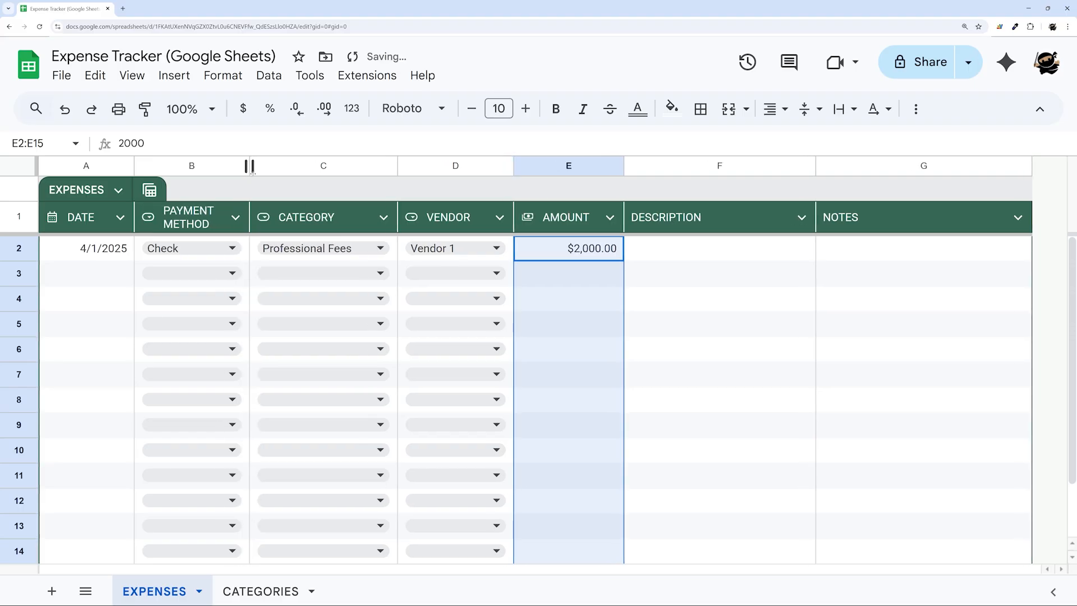
Set the column type of both DESCRIPTION and NOTES to Text.
left_click(802, 217)
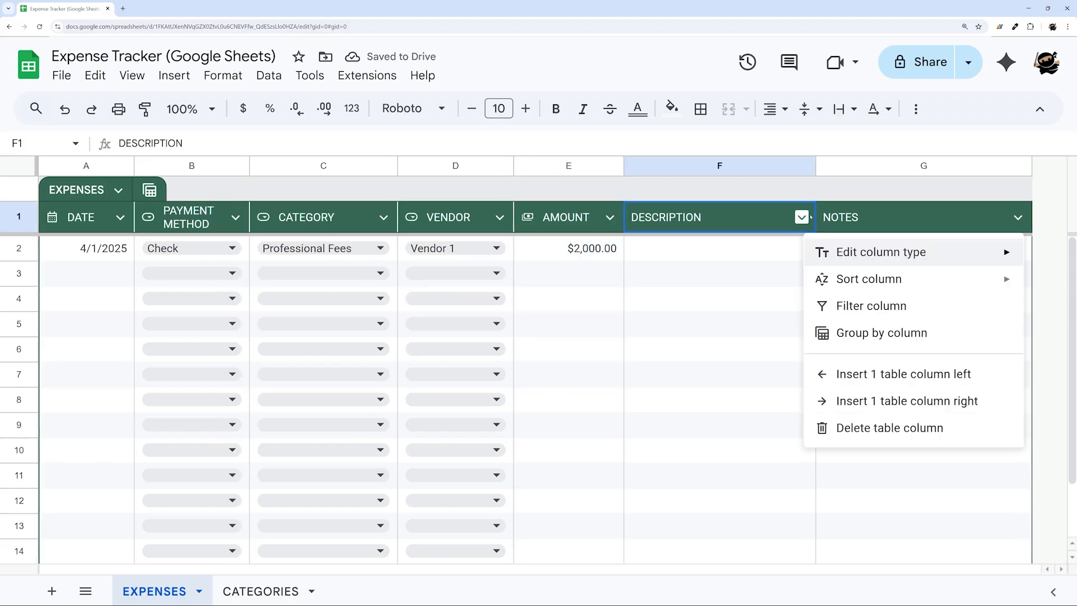
mouse_move(841, 251)
left_click(631, 284)
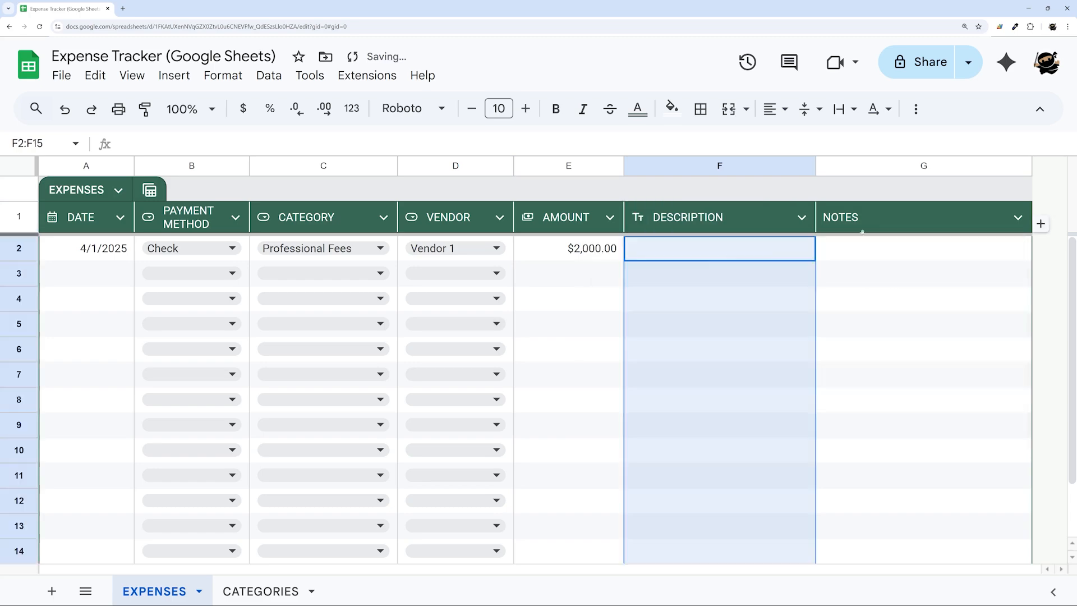
left_click(1018, 217)
mouse_move(875, 251)
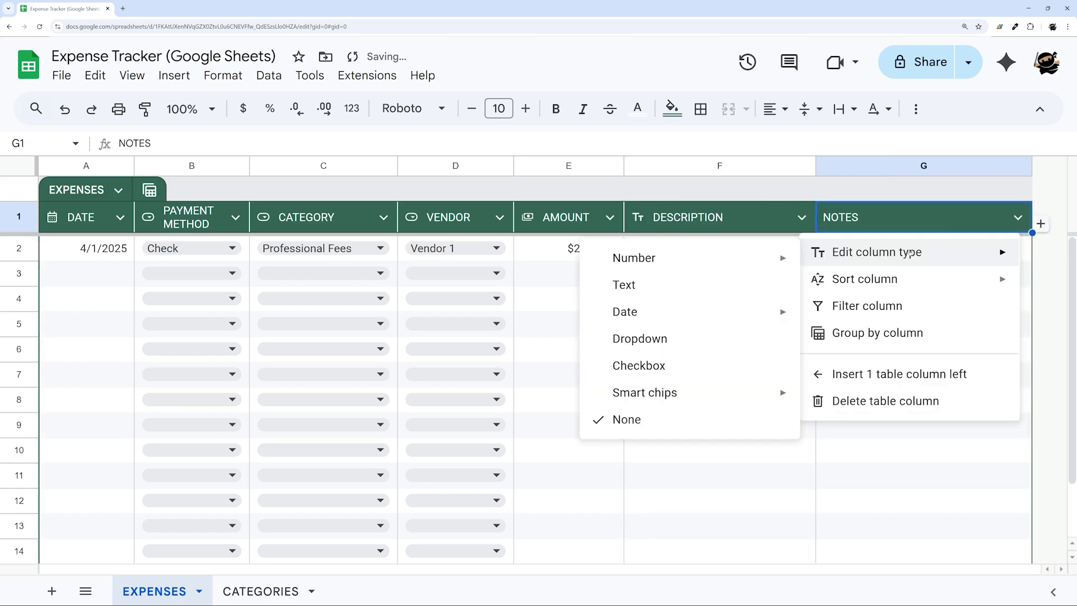
left_click(653, 286)
left_click(859, 225)
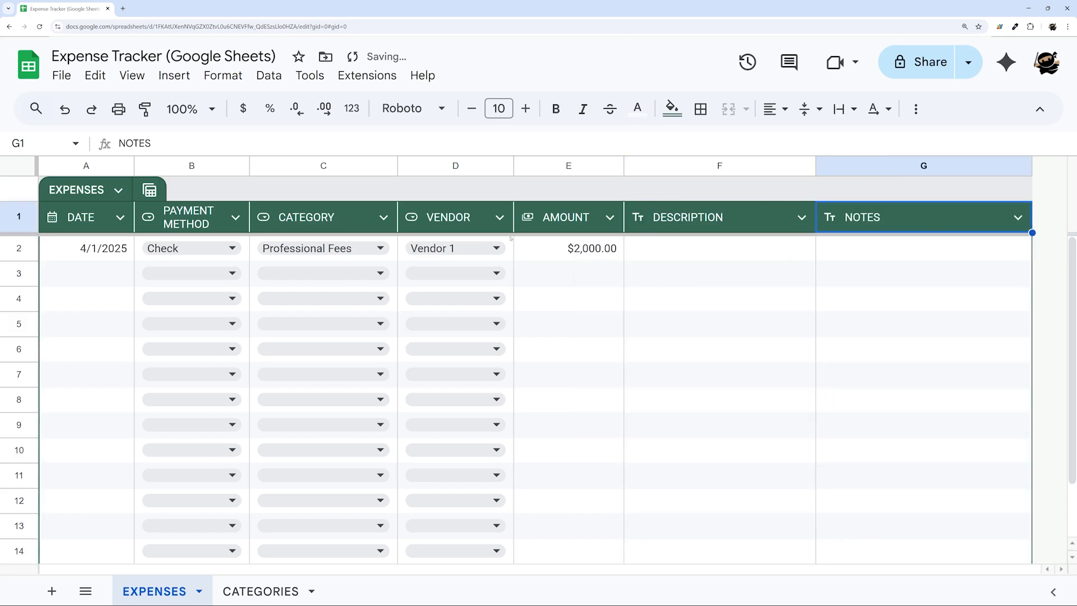
left_click(84, 248)
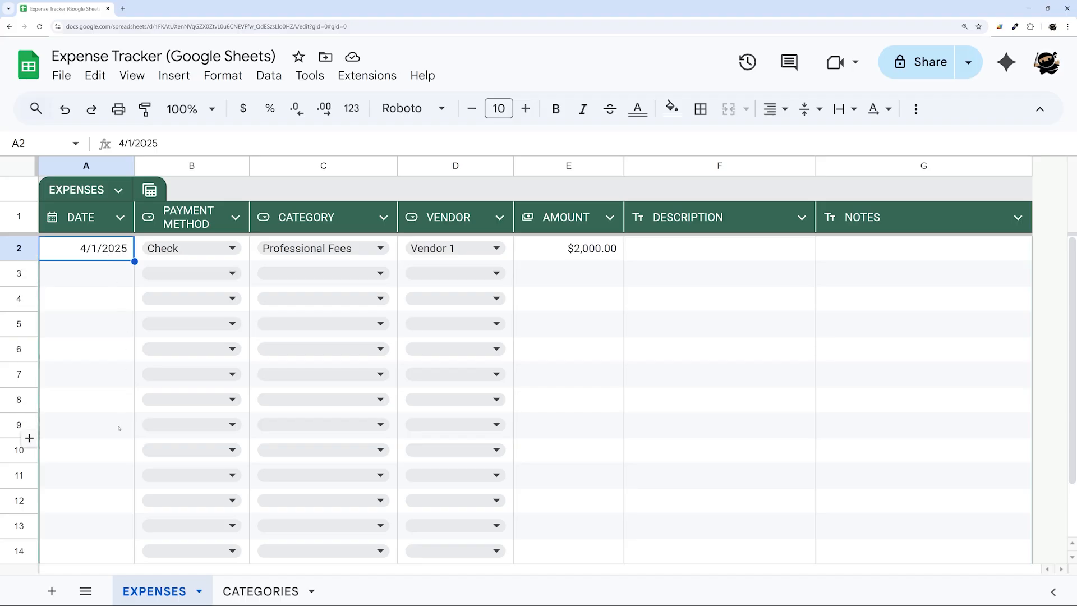
Add a new sheet before the EXPENSES sheet and rename it DASHBOARD.
left_click(52, 591)
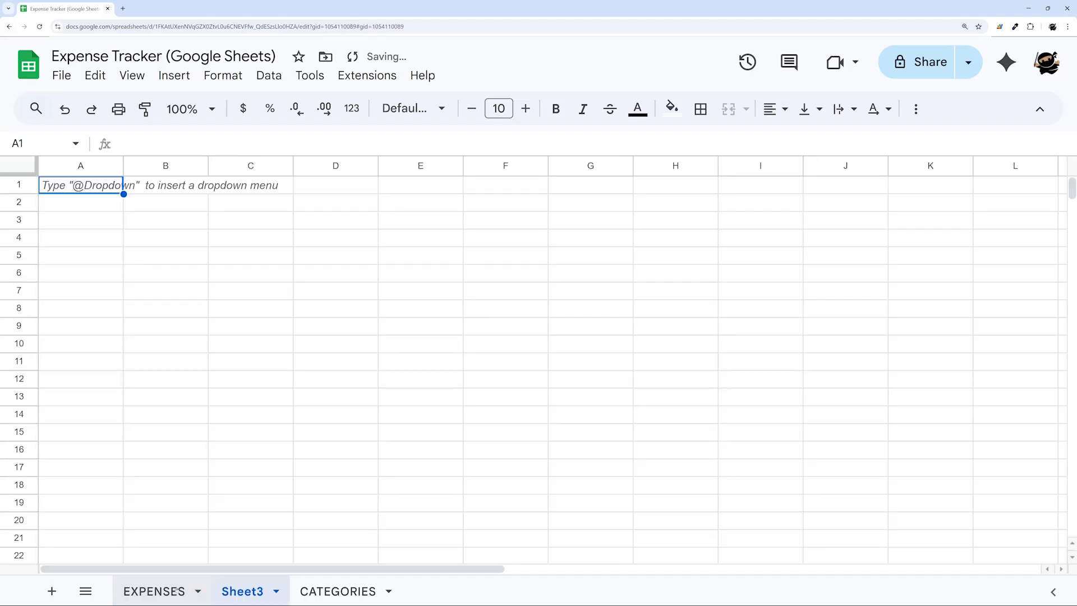
left_click_drag(226, 591, 131, 591)
right_click(135, 591)
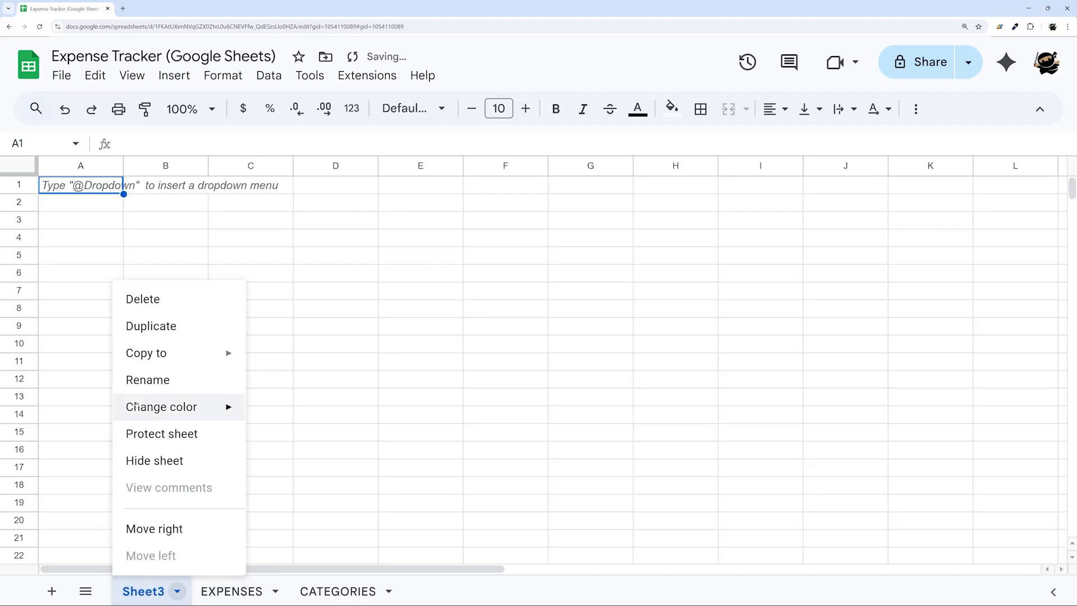
left_click(153, 383)
type("DASHBOA")
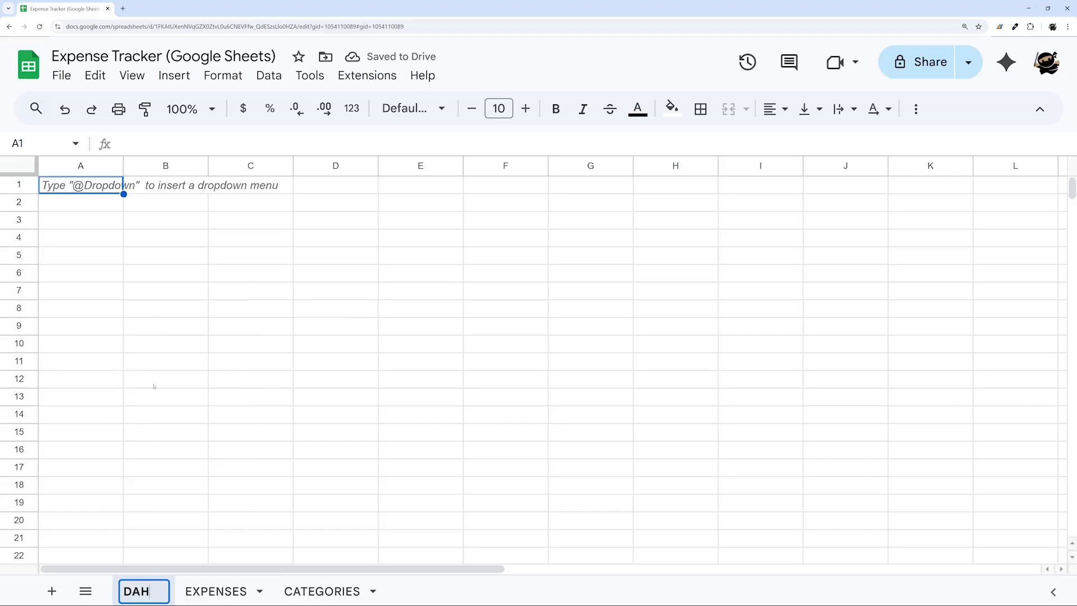
type("RD")
key("Return")
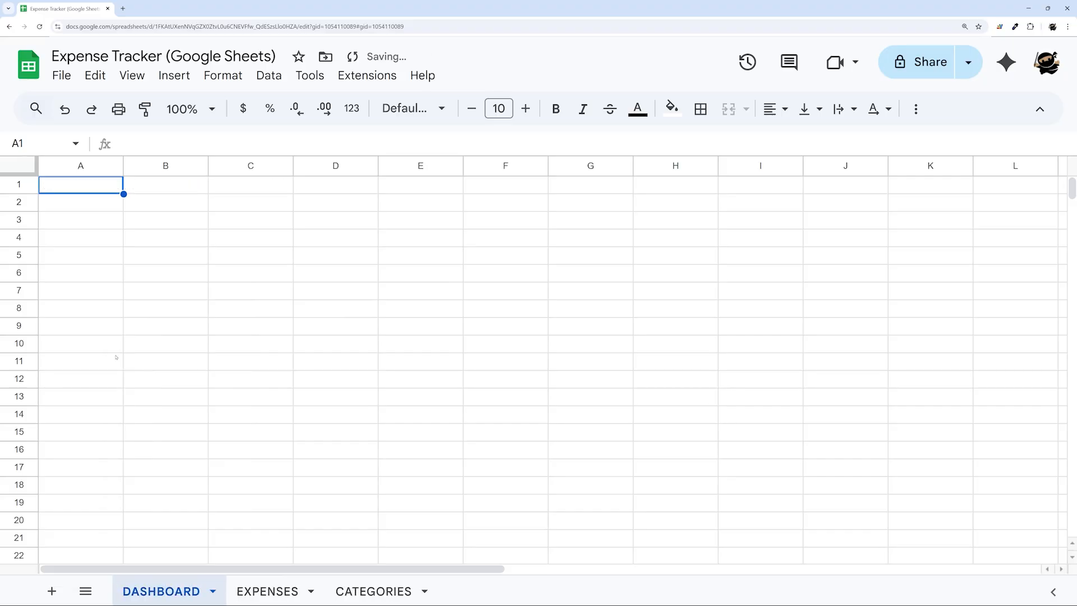
Resize column A of the DASHBOARD sheet to 20 pixels.
right_click(54, 166)
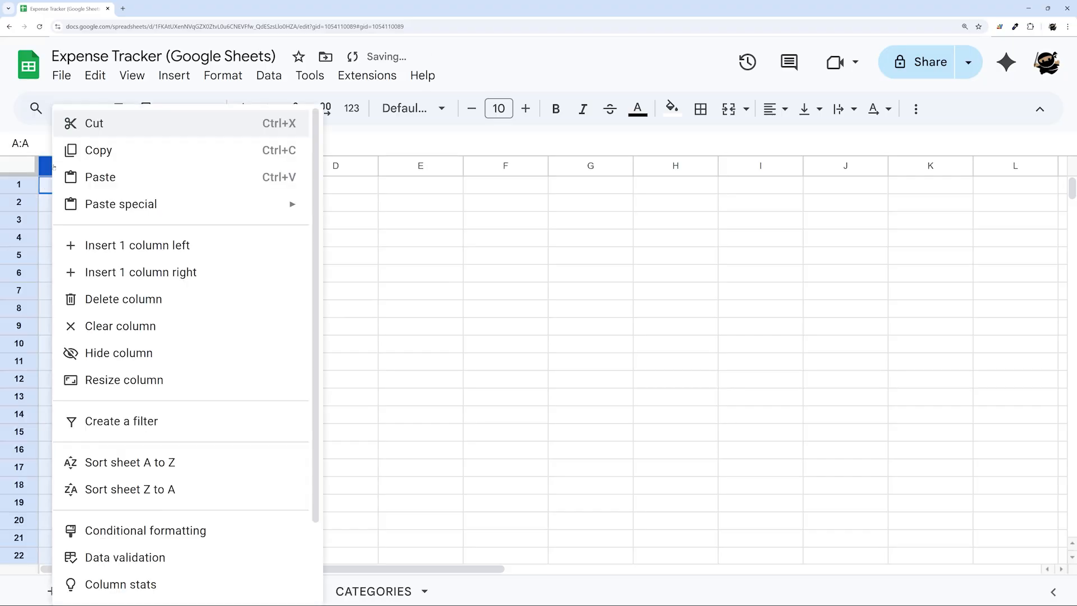
left_click(96, 381)
type("20")
key("Return")
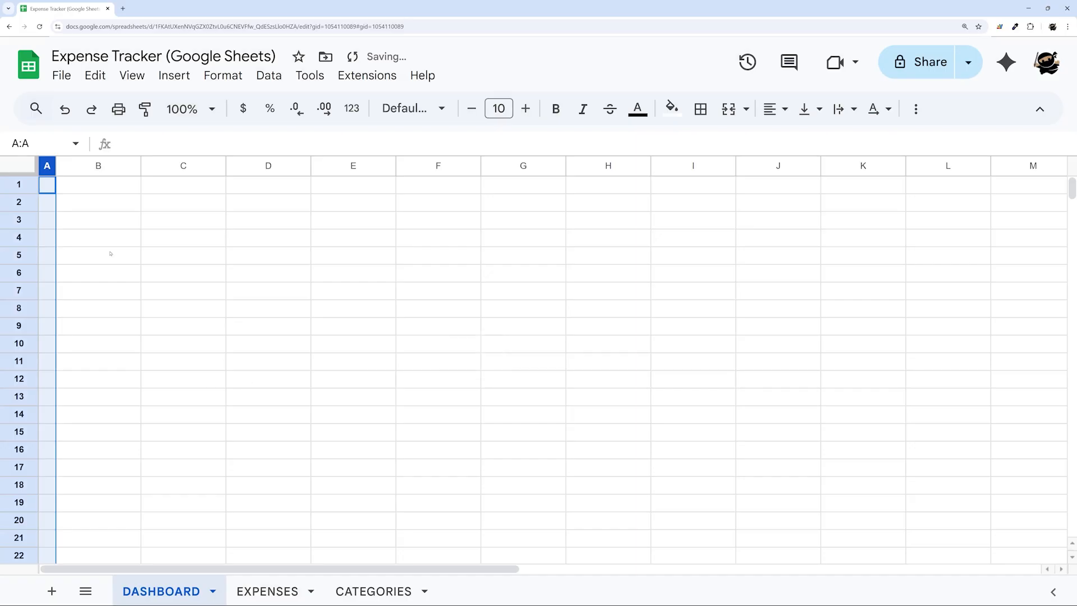
Enter the year 2025 in B2 and the title EXPENSES TOTALS in C2.
left_click(113, 205)
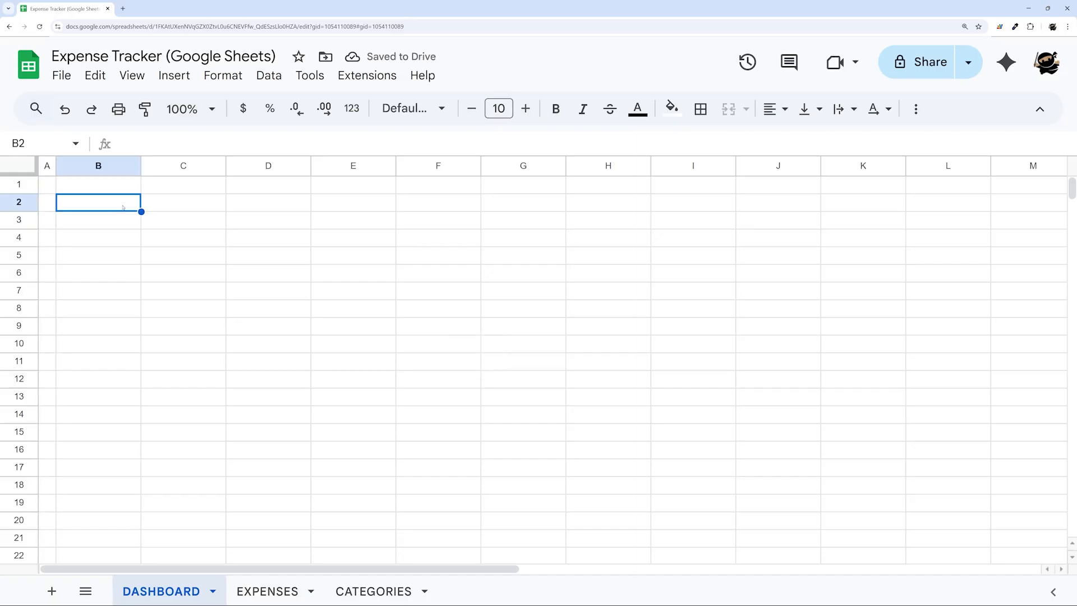
type("2025")
key("Tab")
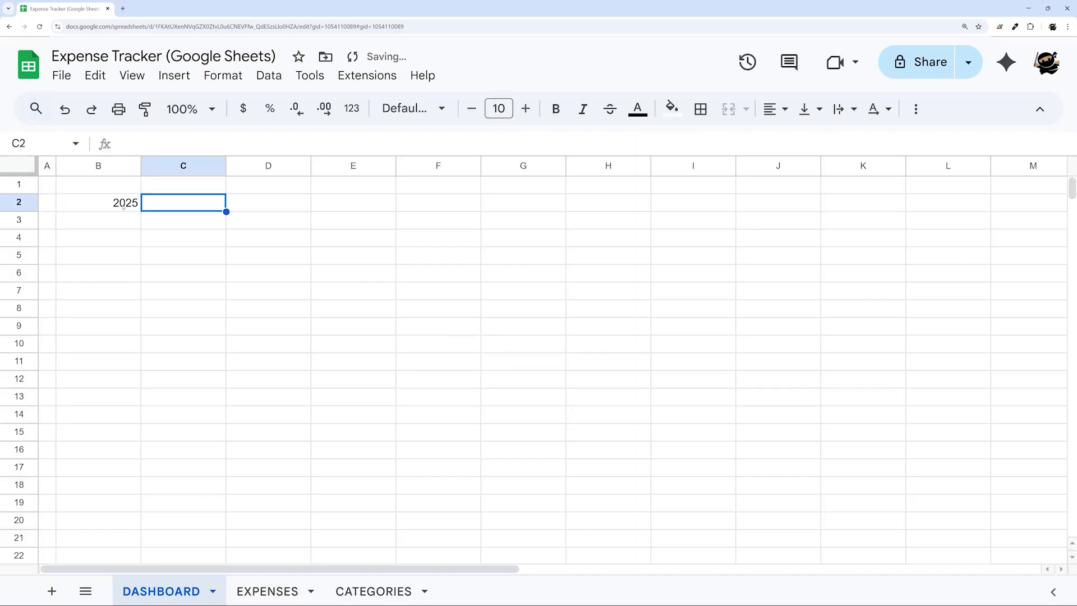
type("EXPENSES TOTALS")
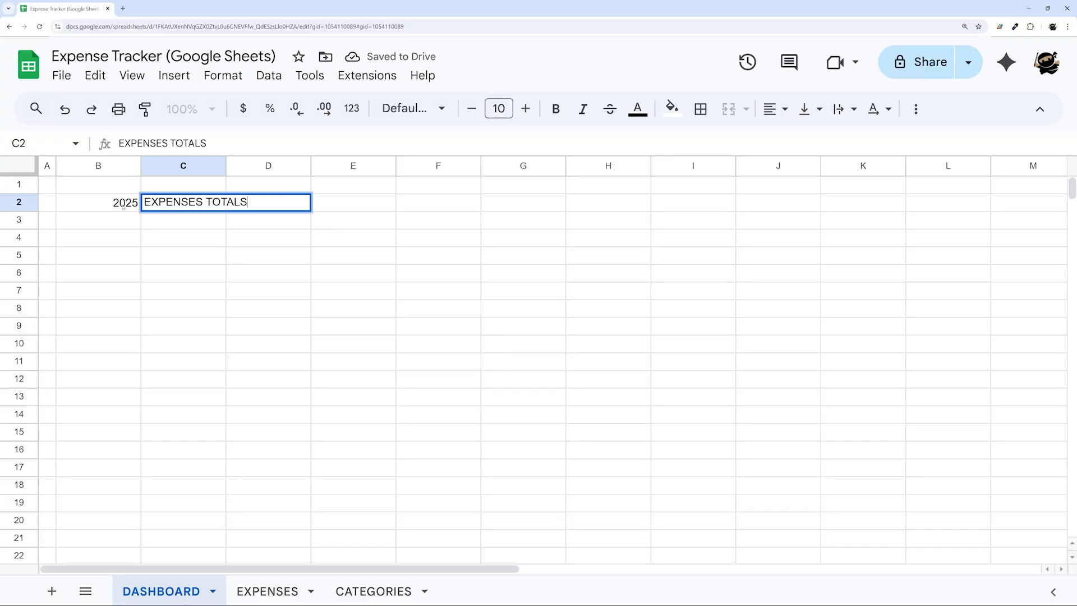
key("Return")
key("Up")
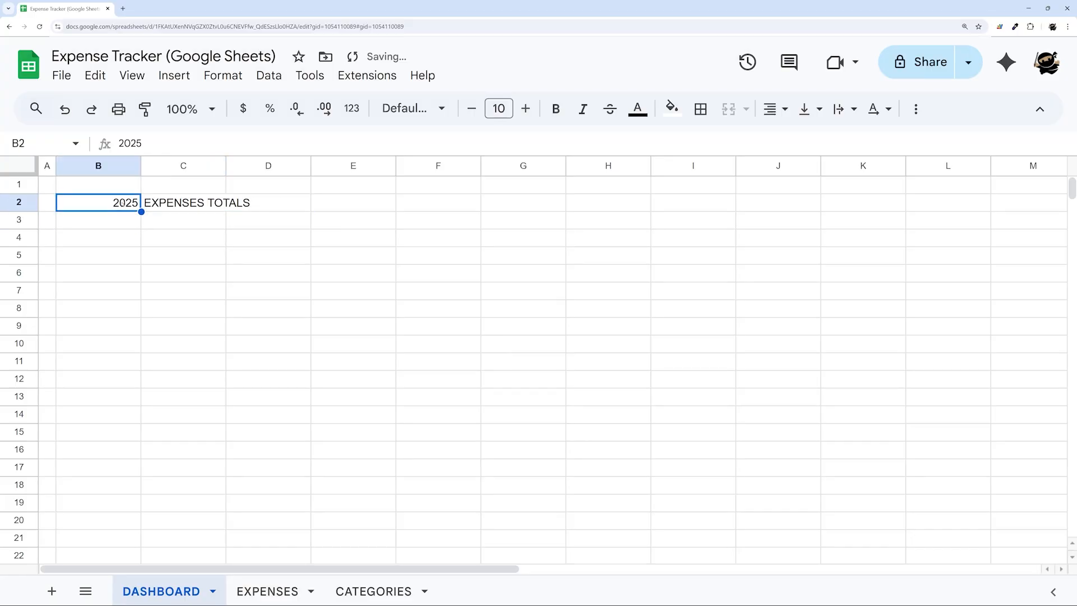
Check the DATE column on the EXPENSES sheet and return to the DASHBOARD sheet.
left_click(267, 591)
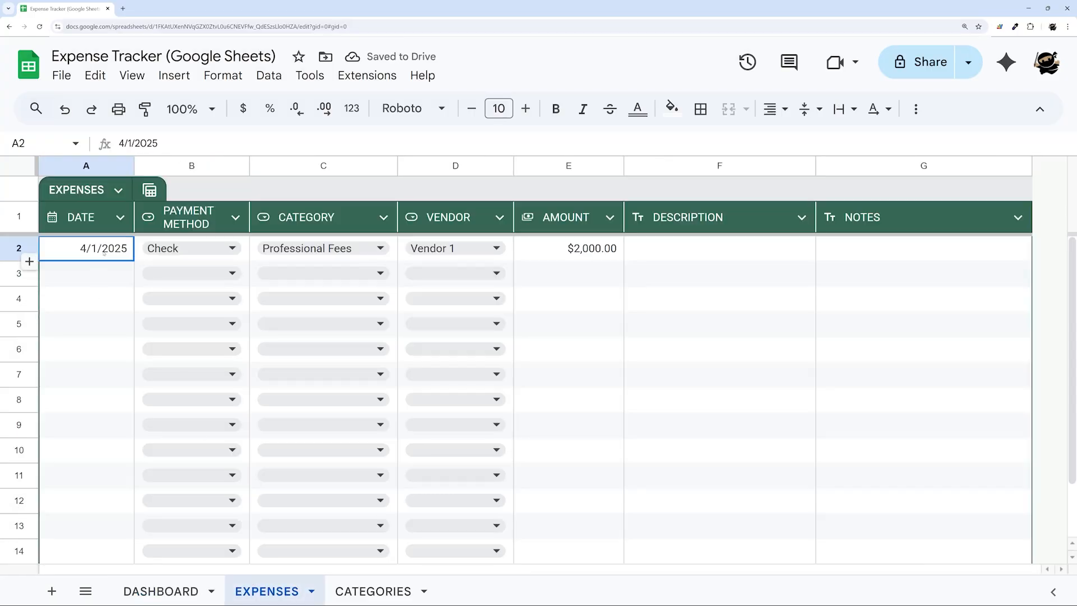
left_click_drag(104, 253, 84, 449)
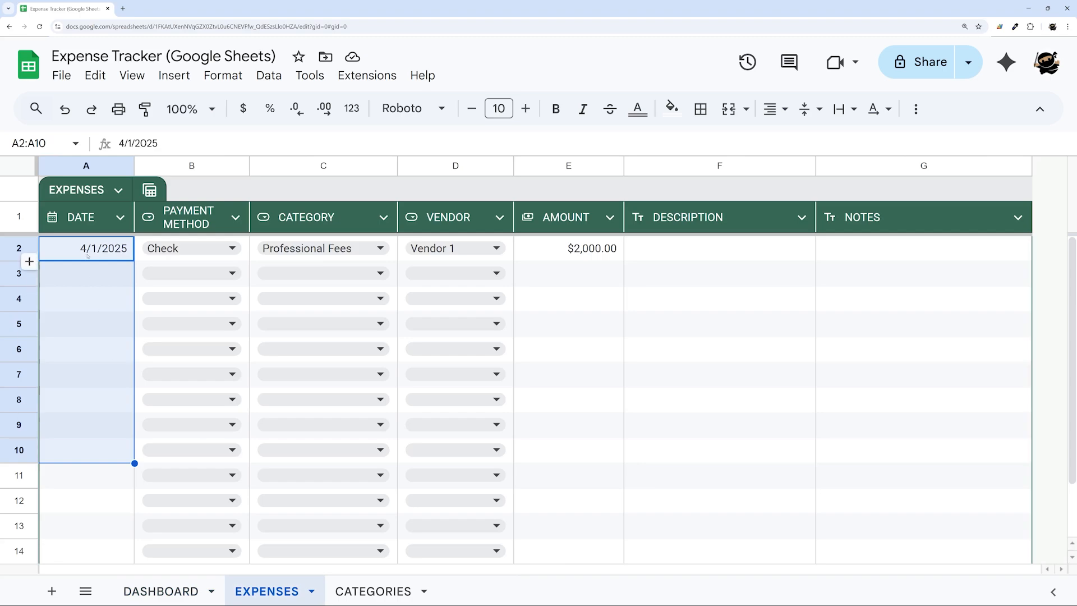
left_click(171, 592)
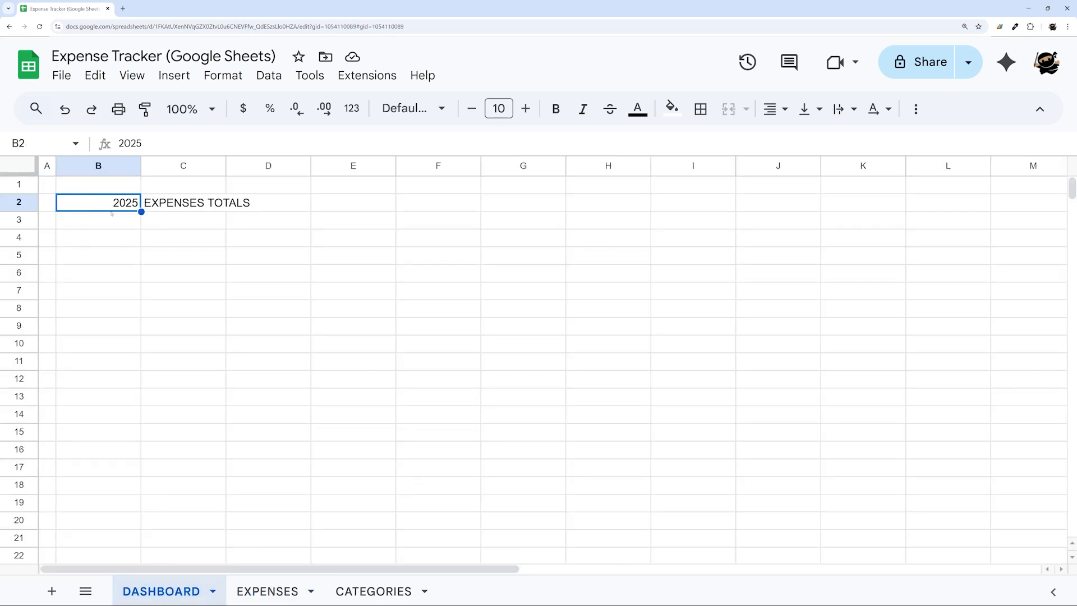
Try 2026 as the year in B2 and restore it to 2025.
type("2026")
key("Return")
key("Up")
type("2025")
key("Return")
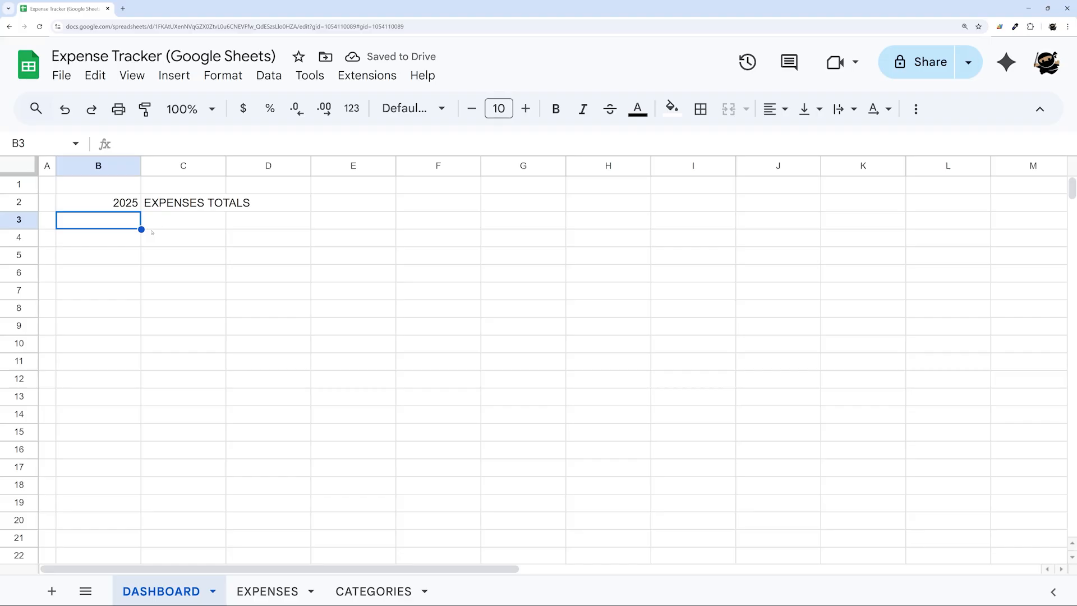
Enter the heading EXPENSES BY CATEGORY in B4 and widen column B to fit it.
left_click(116, 243)
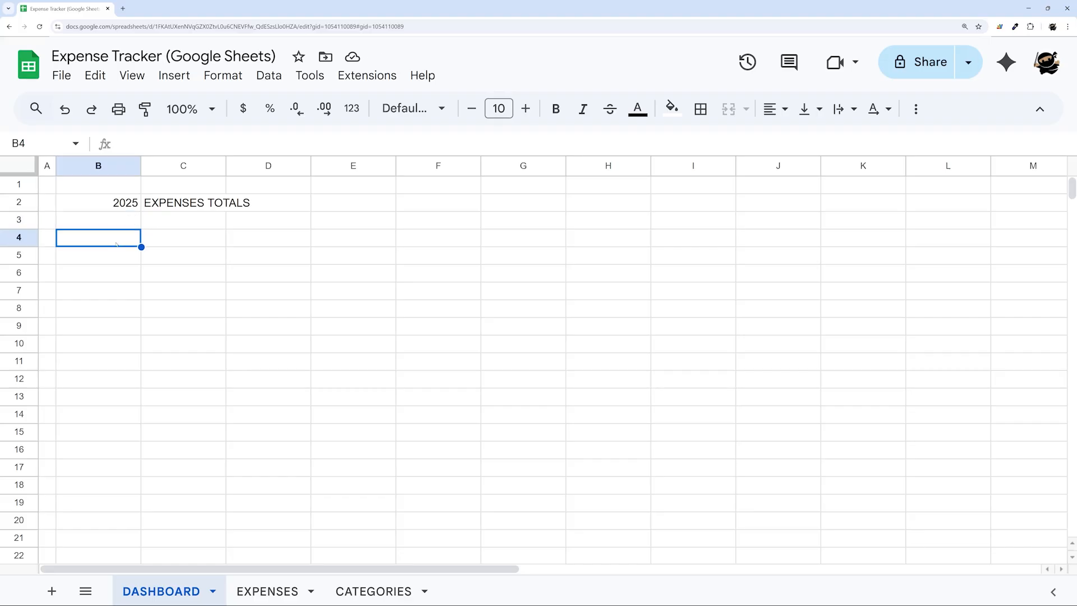
type("E")
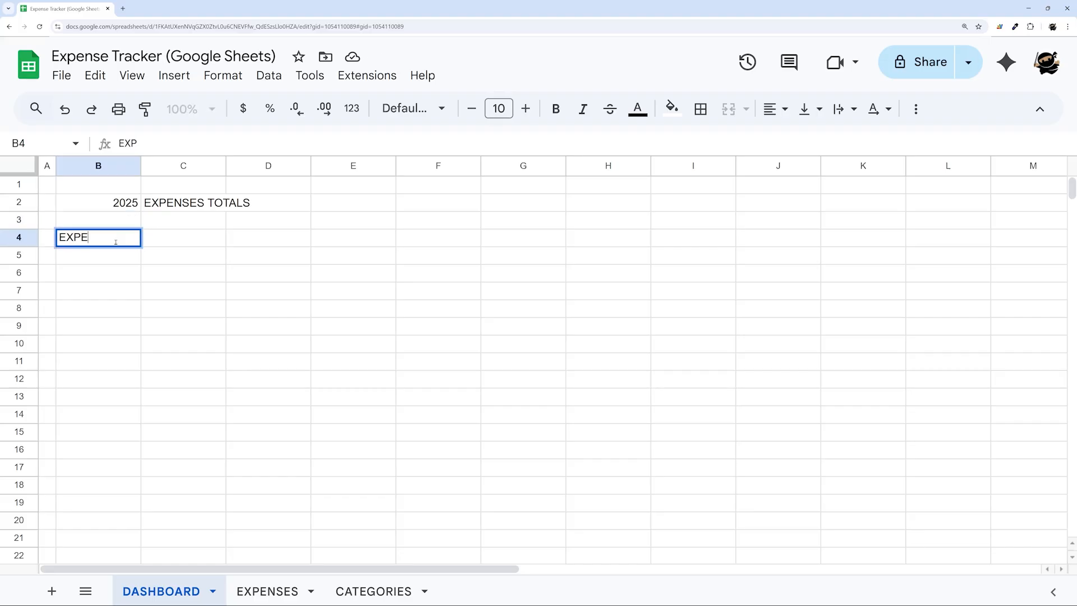
type("XPNNSES BY CAT")
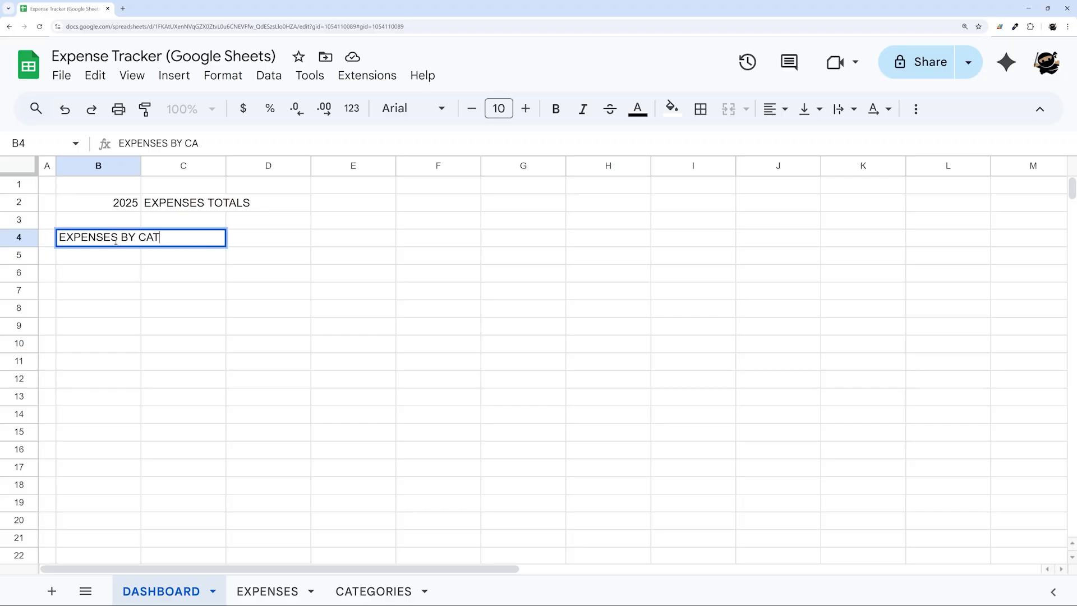
type("REGORY")
key("Return")
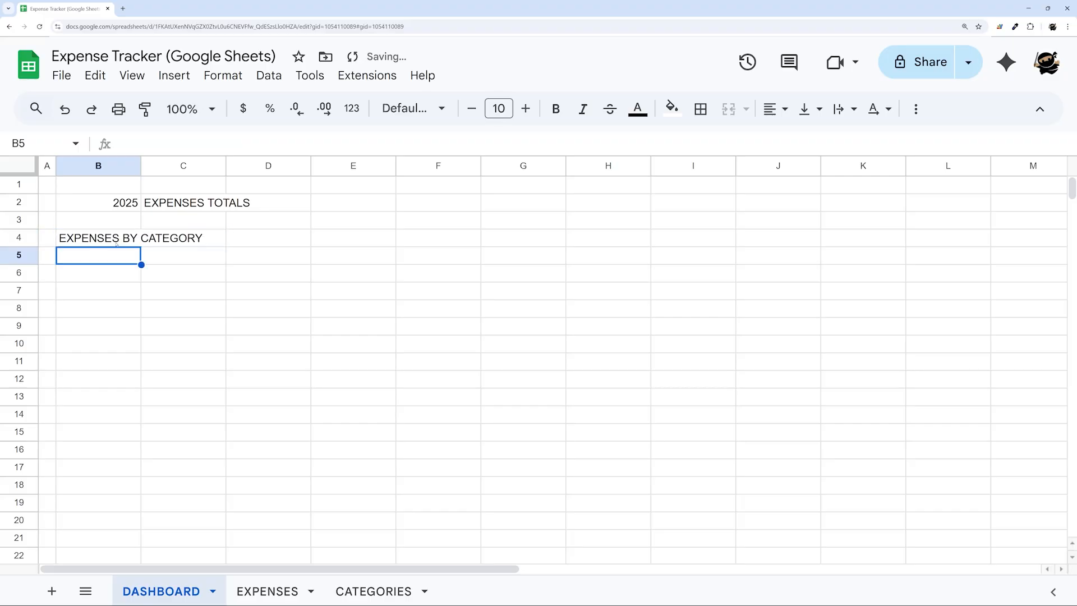
left_click_drag(141, 165, 233, 166)
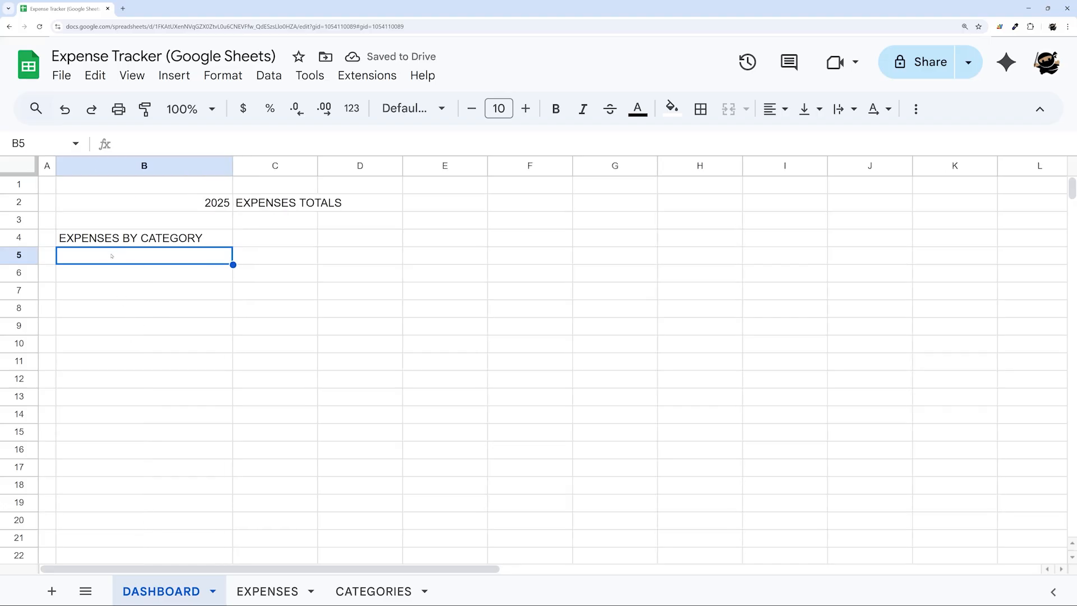
Enter the row label TOTAL in B5 and the column heading Year Total in C4.
type("TOTAL")
key("Tab")
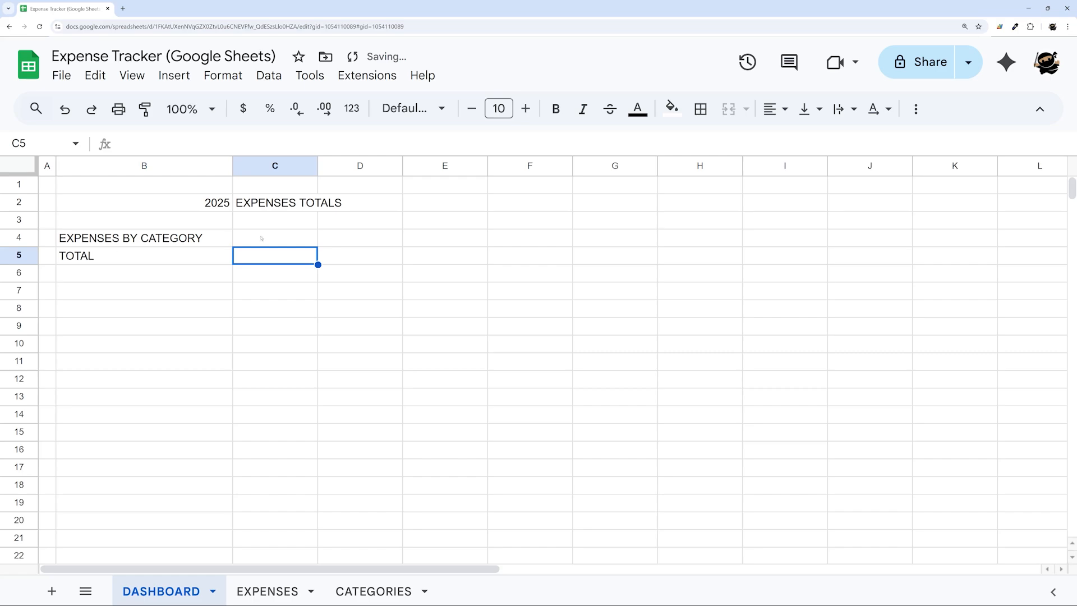
left_click_drag(262, 238, 848, 235)
left_click_drag(299, 256, 763, 256)
left_click(273, 245)
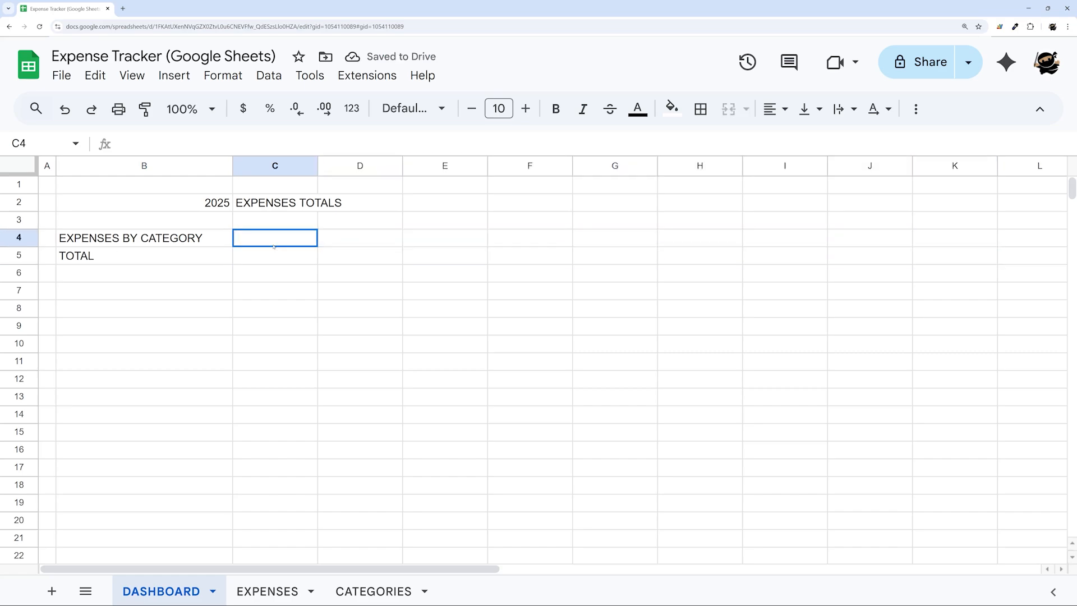
type("Year Total")
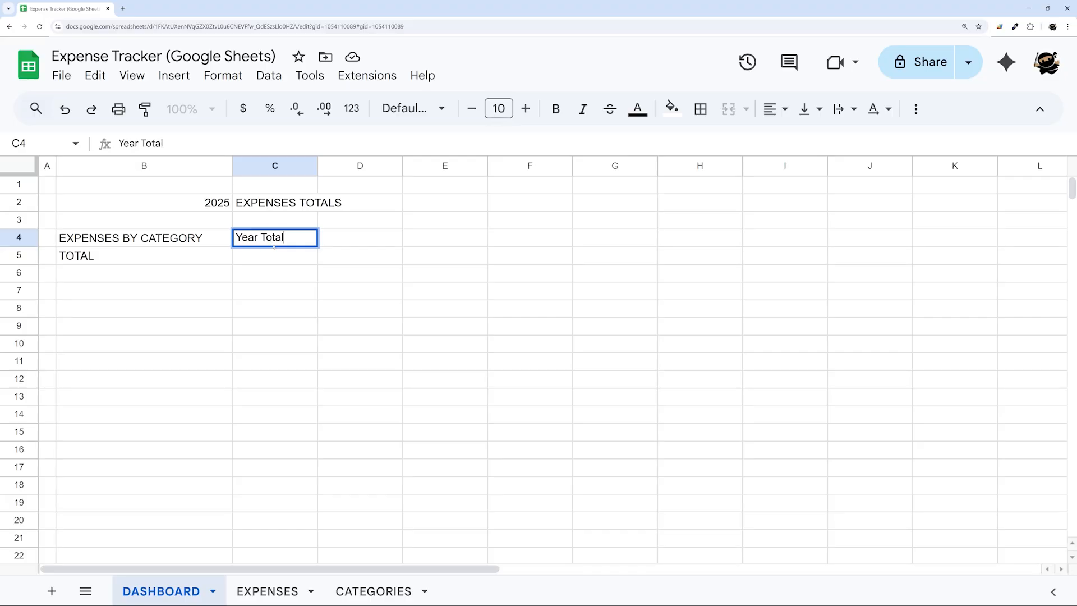
key("Tab")
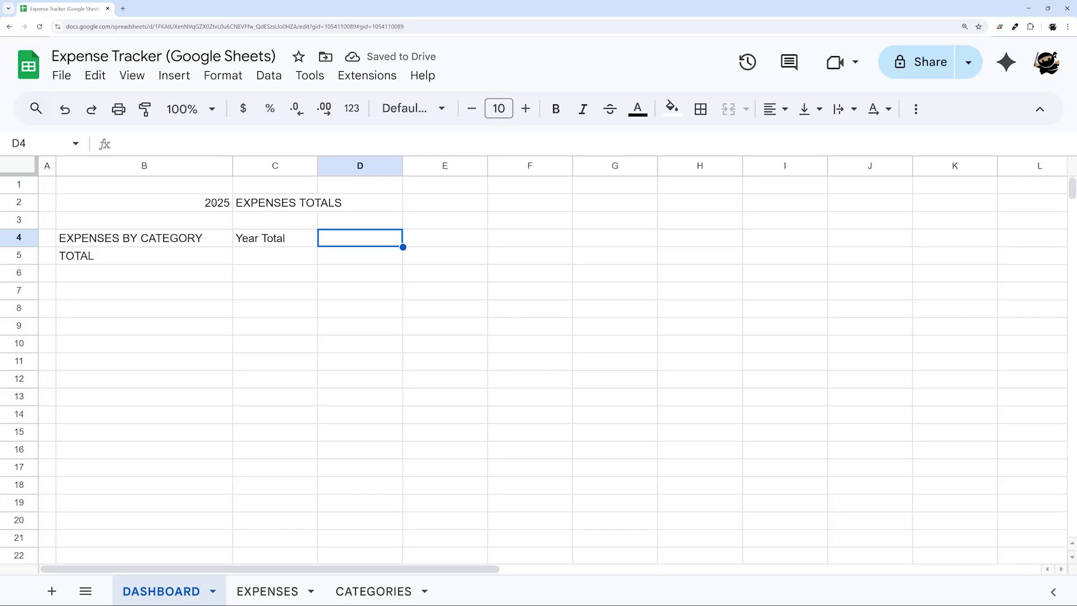
Enter the formula =date(B2,1,1) in D4 to build the first month's date from the year in B2.
left_click_drag(397, 245, 611, 240)
left_click(189, 204)
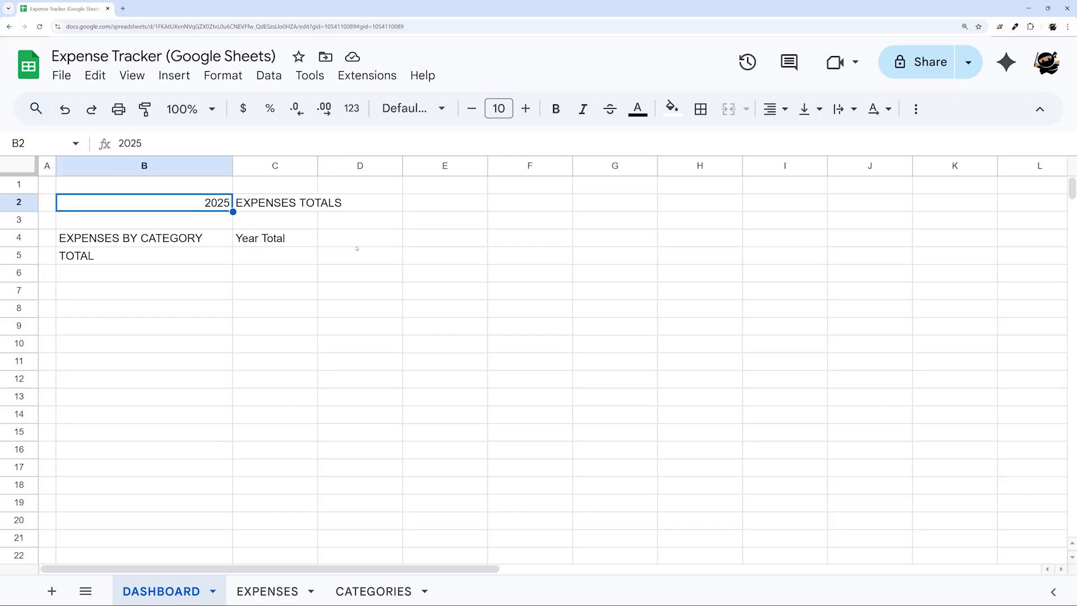
left_click(360, 240)
type("=")
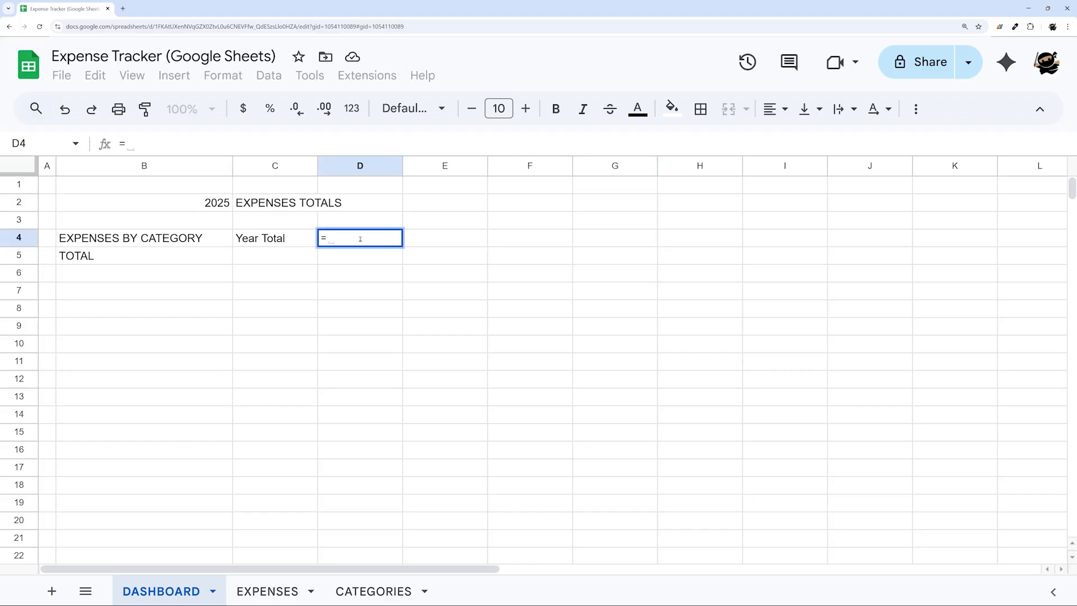
type("date(")
left_click(220, 203)
type(",")
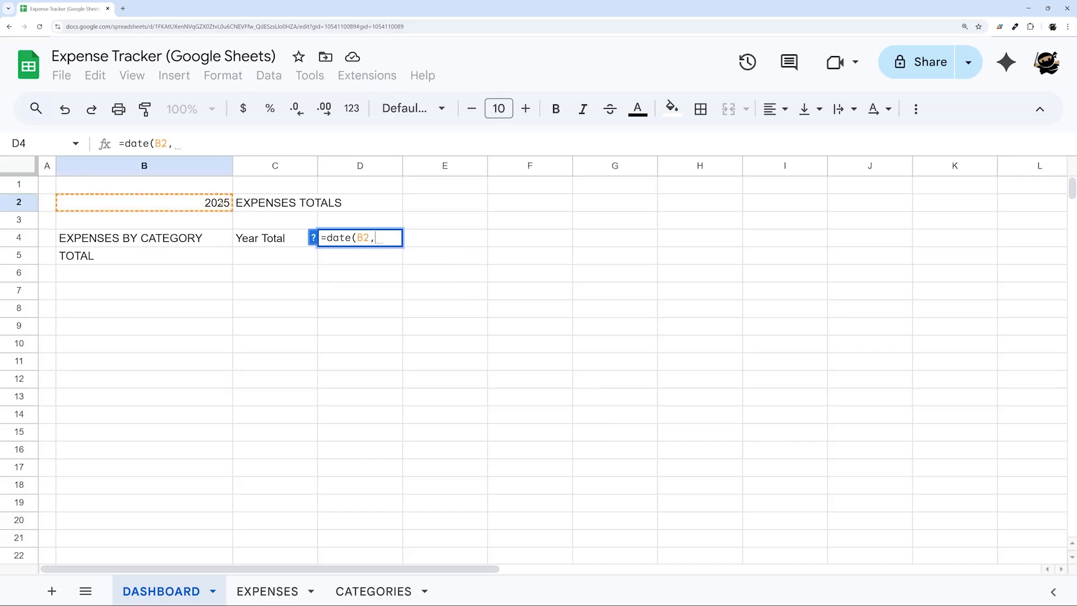
type("1,1)")
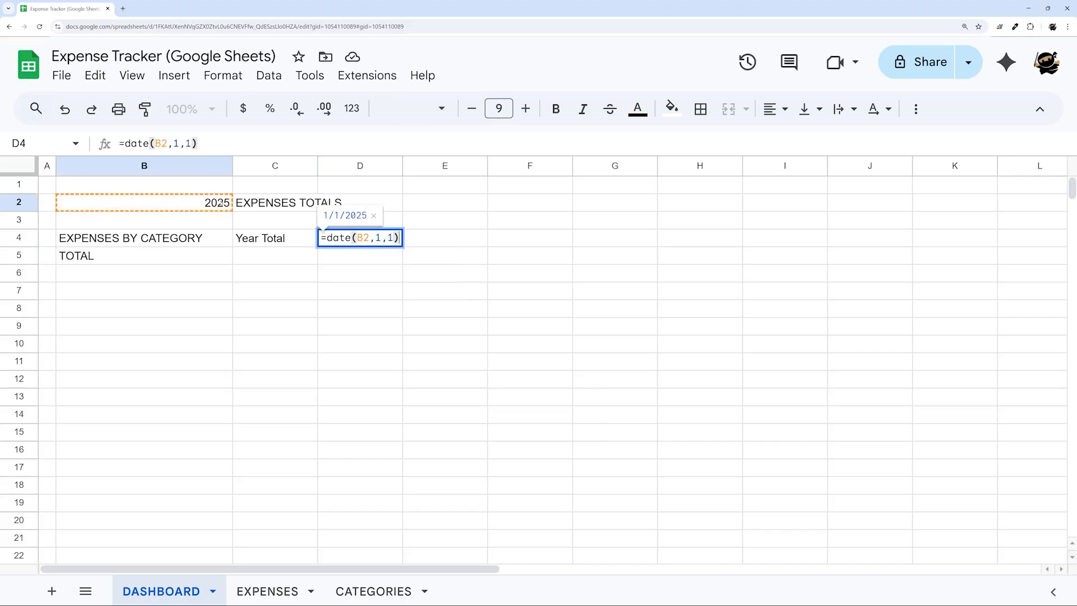
key("Return")
left_click(450, 364)
key("Up")
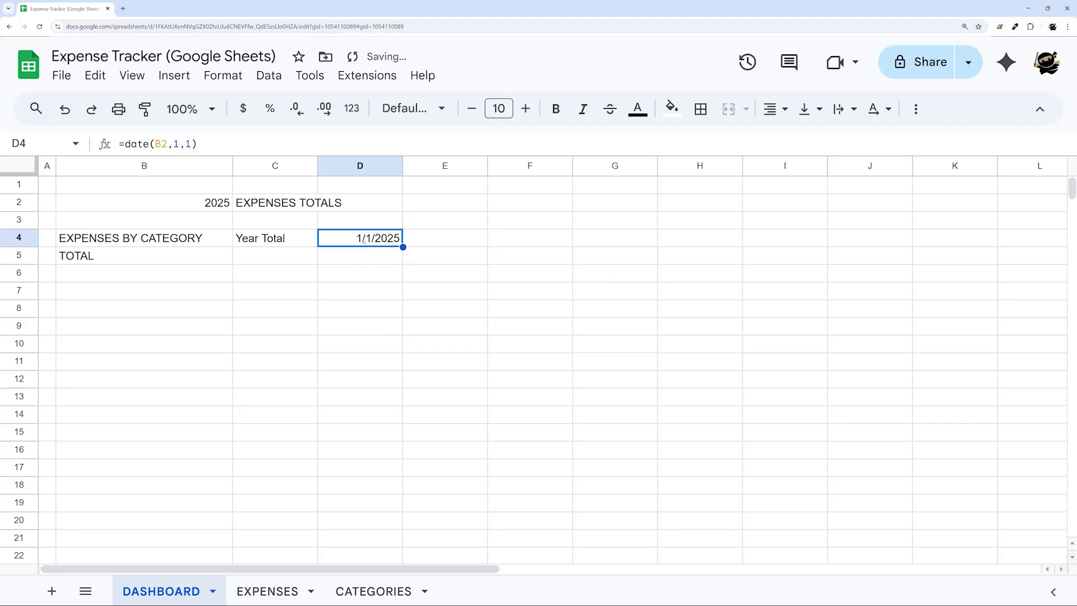
Replace the month argument of the D4 formula with a sequence, making it =date(B2,sequence(12),1).
double_click(163, 144)
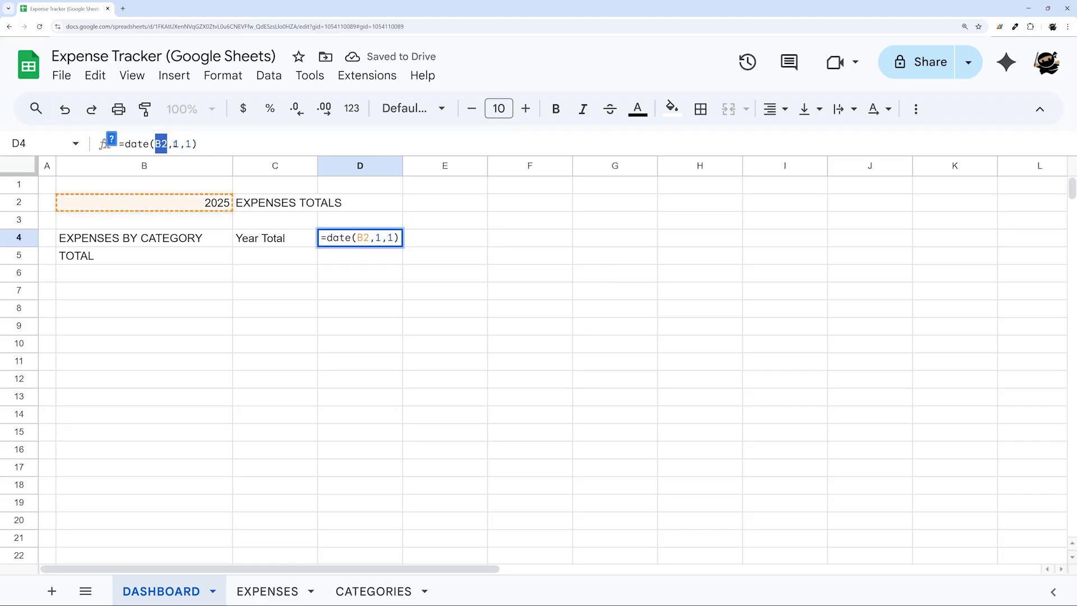
left_click(175, 145)
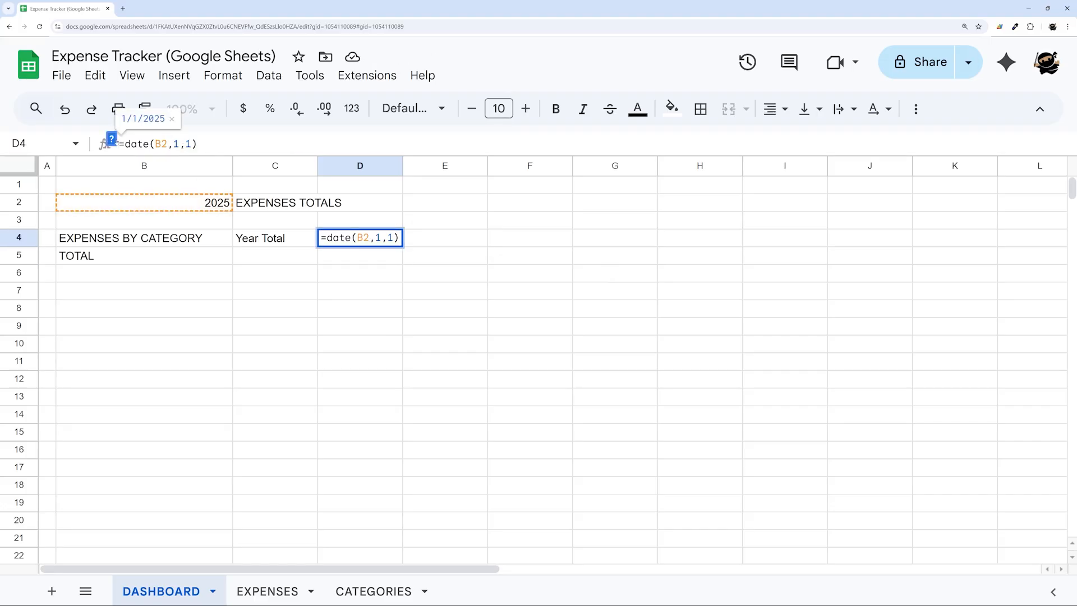
left_click(111, 139)
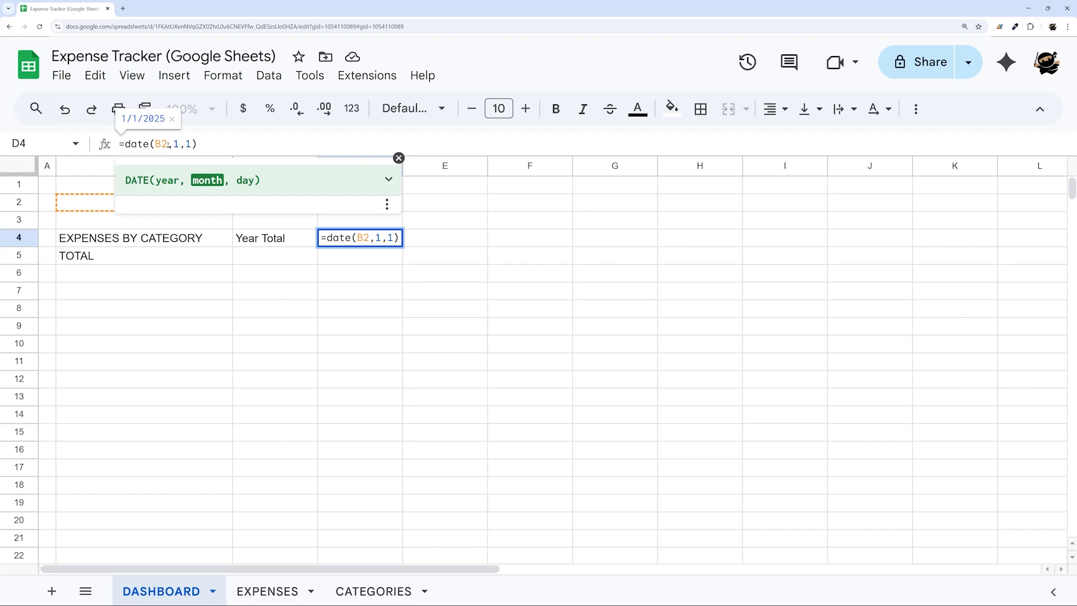
type("se")
type("quence(")
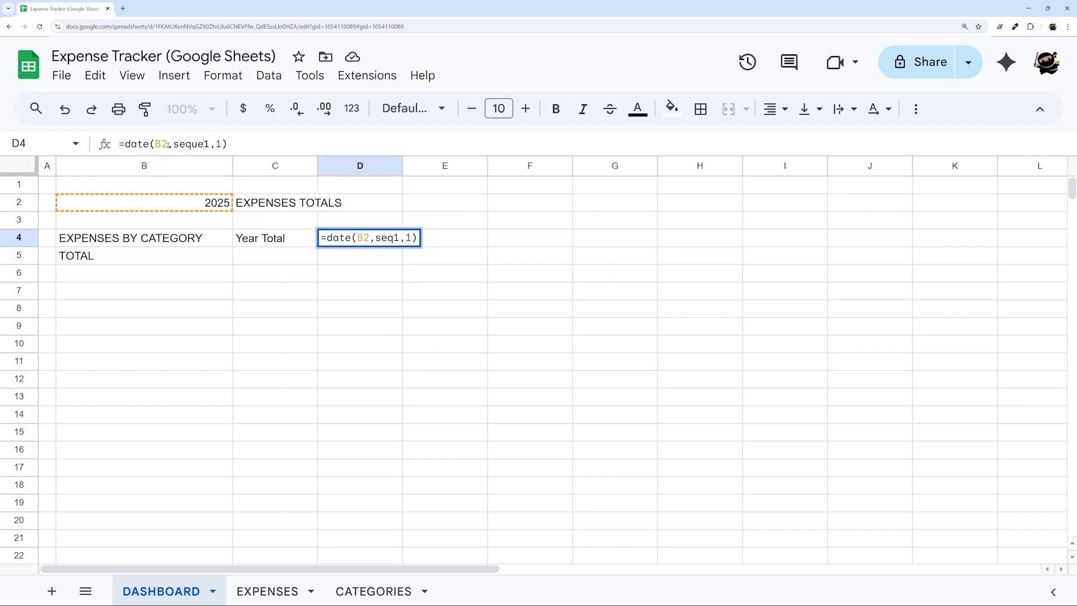
key("Right")
type("2)")
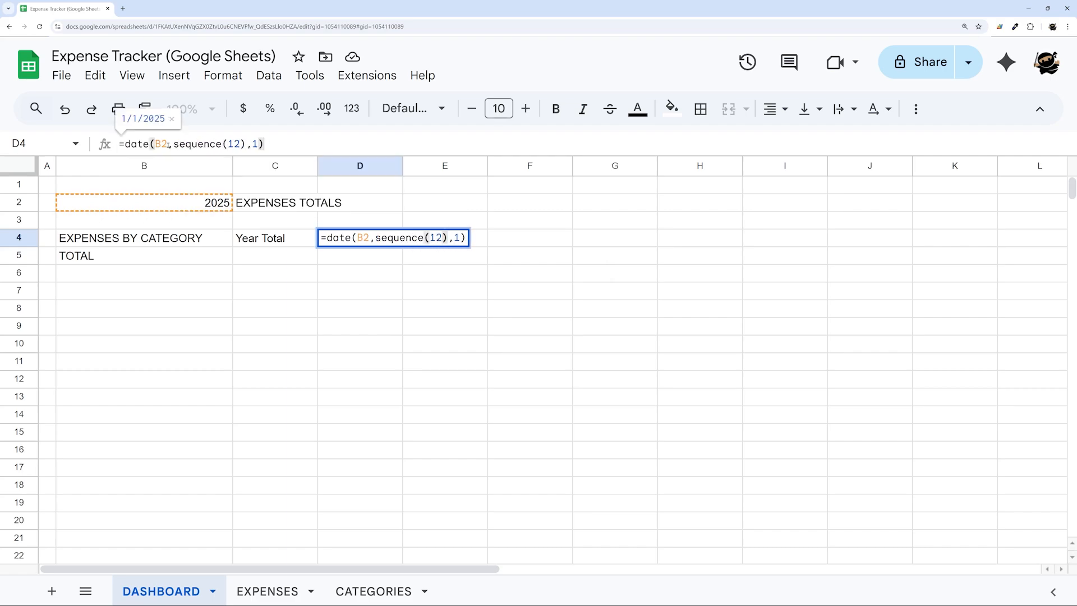
key("Return")
left_click(371, 244)
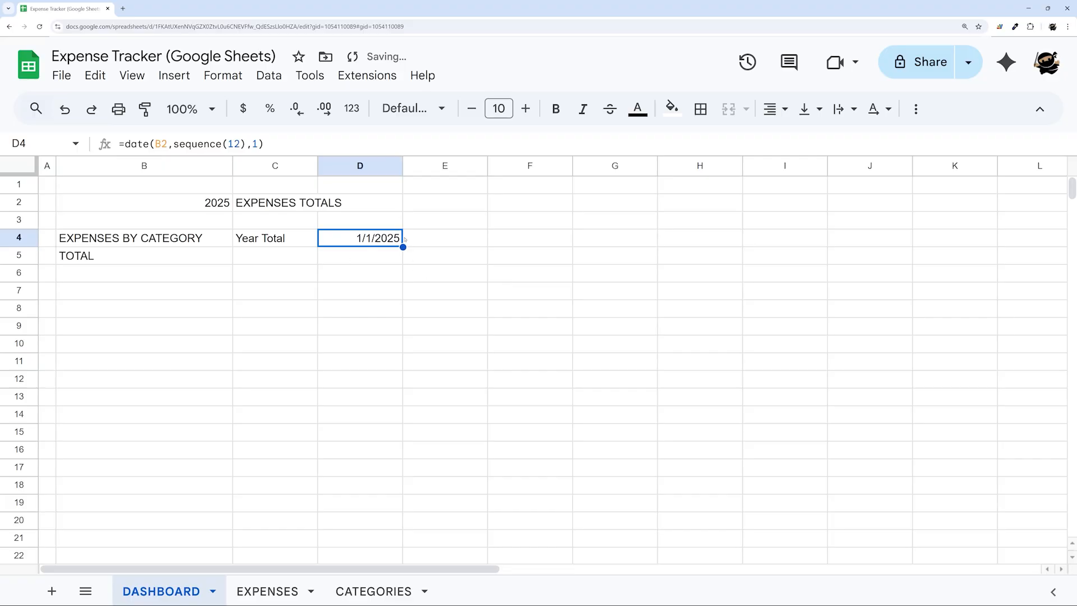
Wrap the D4 formula in ARRAYFORMULA so it reads =arrayformula(date(B2,sequence(12),1)).
left_click(123, 143)
type("arr")
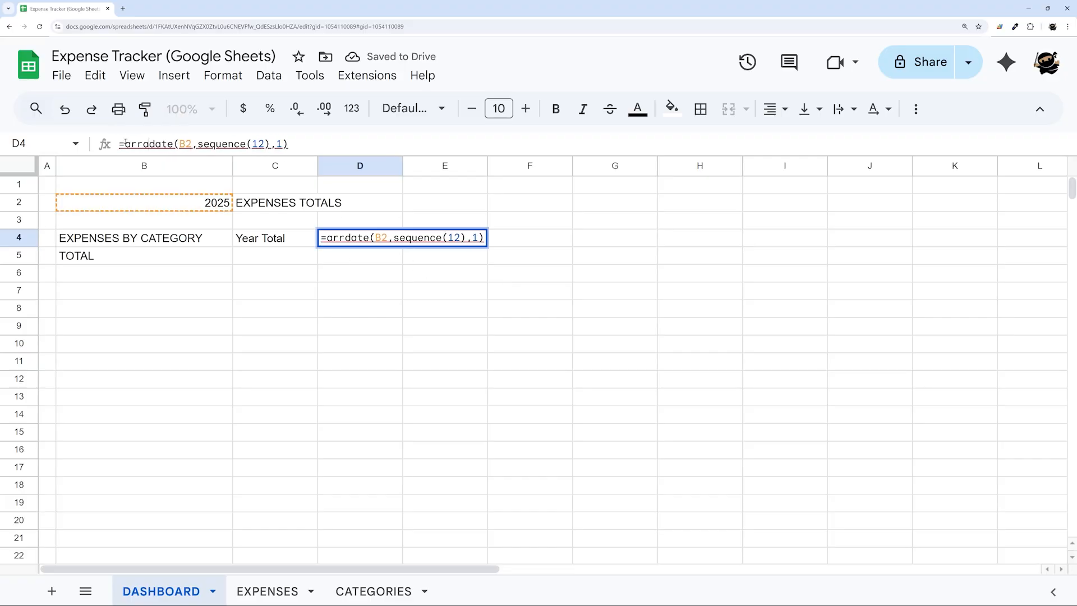
type("ayformula(")
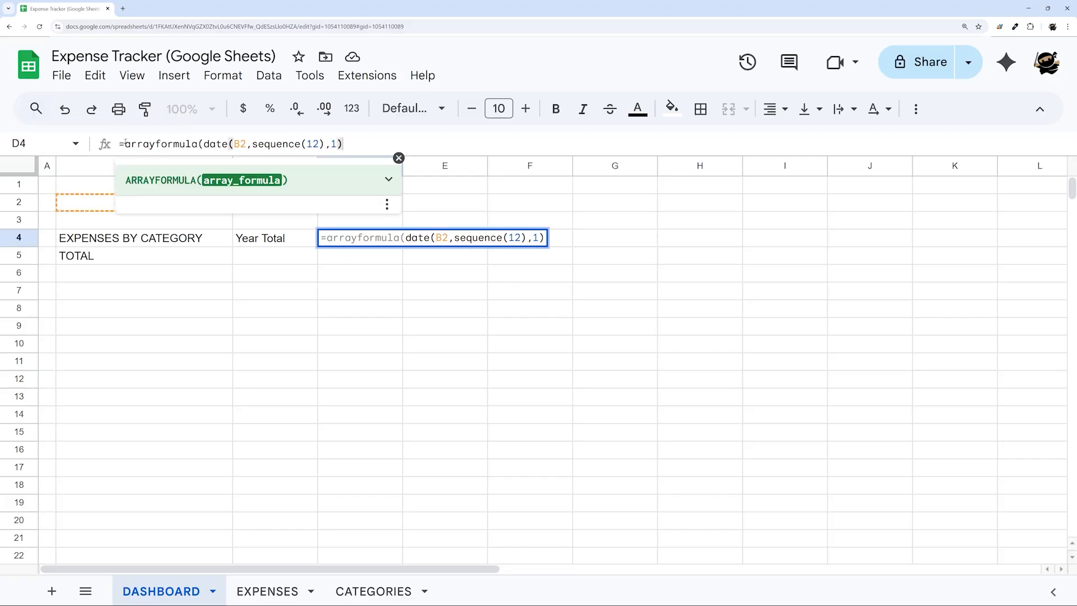
key("Return")
left_click(357, 244)
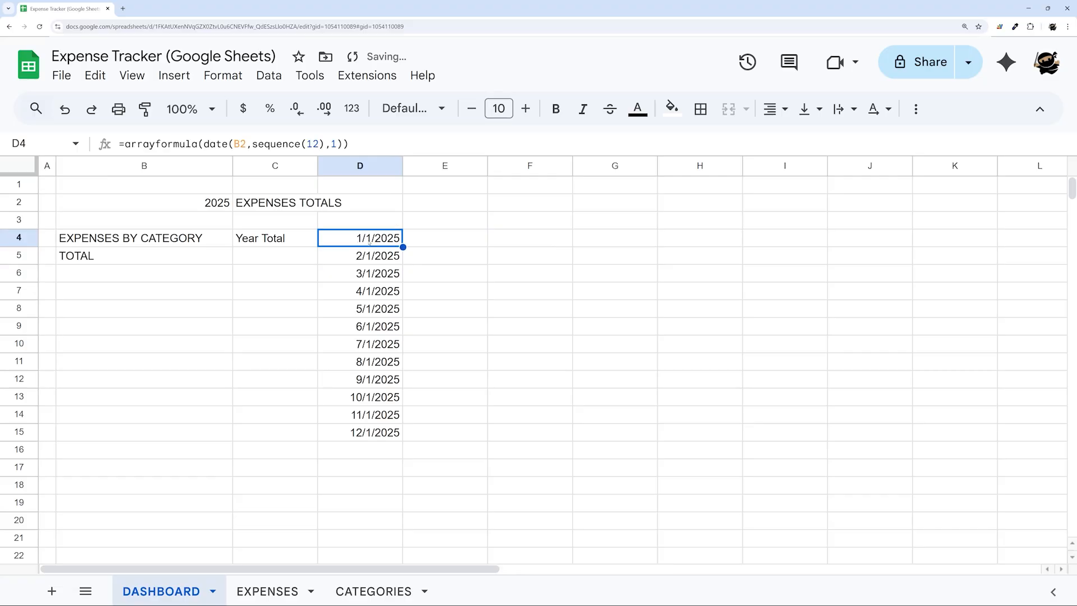
Examine the monthly dates running down D4:D15 and return to D4.
key("shift+Down")
key("shift+Down")
key("shift+Down")
key("shift+Down")
key("shift+Down")
key("shift+Down")
key("shift+Down")
key("shift+Down")
key("shift+Down")
key("shift+Down")
key("shift+Down")
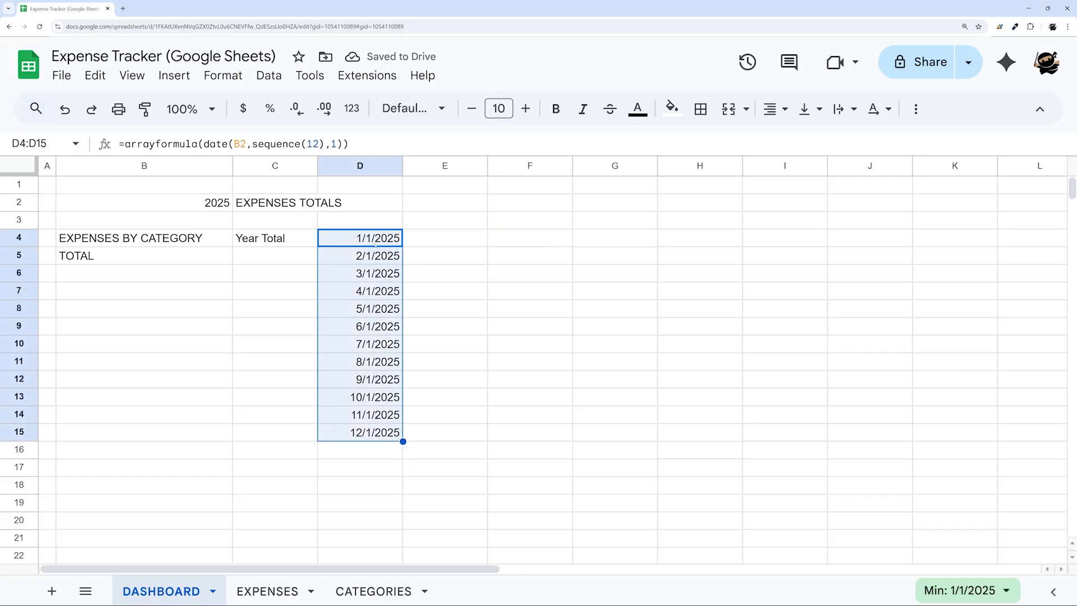
left_click(375, 244)
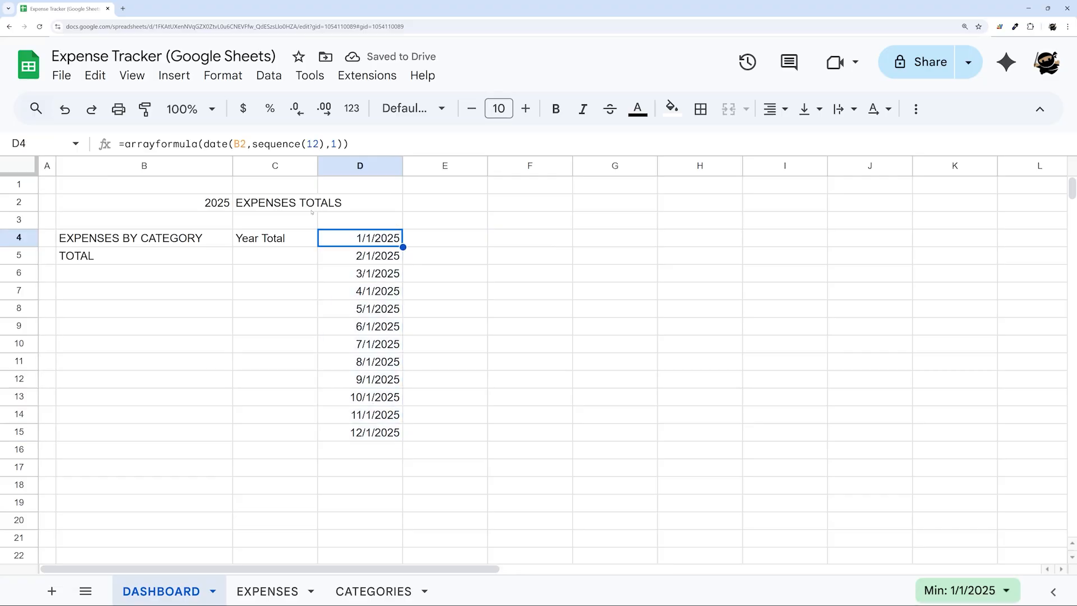
Wrap the D4 formula in TRANSPOSE so the dates run across row 4: =transpose(arrayformula(date(B2,sequence(12),1))).
left_click(126, 144)
type("transpose")
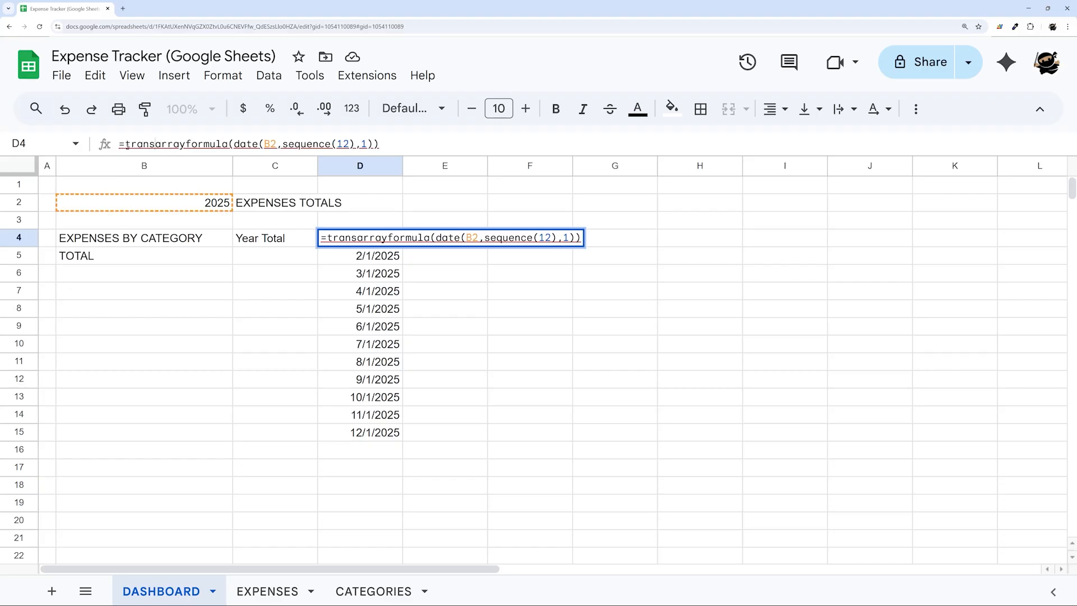
type("(")
key("End")
type(")")
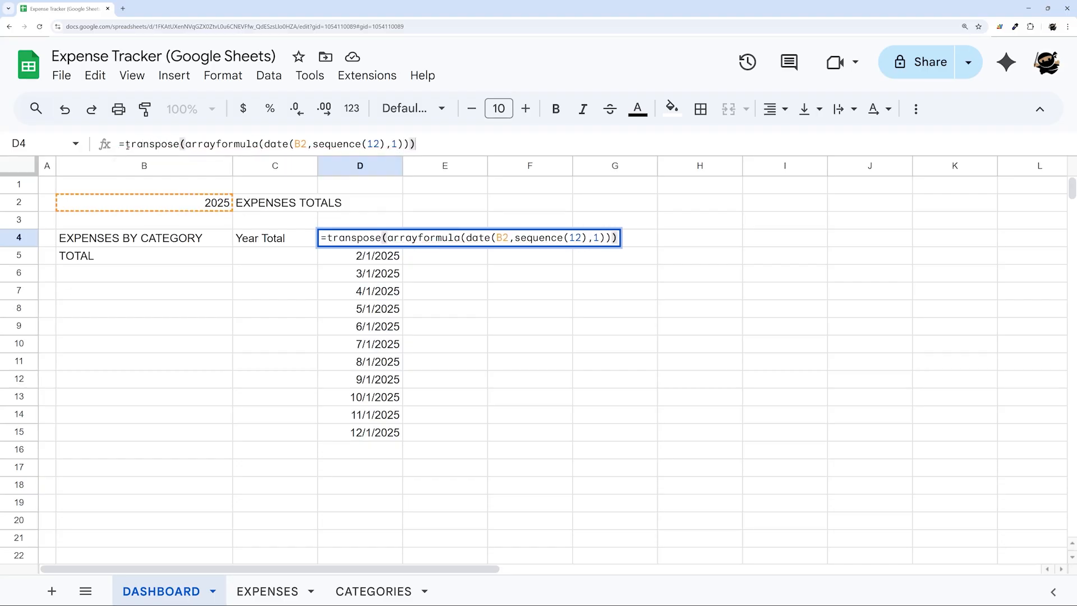
key("Return")
Apply the custom month-and-year date format "Aug 1930" to D4:O4 and center the cells horizontally.
left_click_drag(365, 240, 1074, 244)
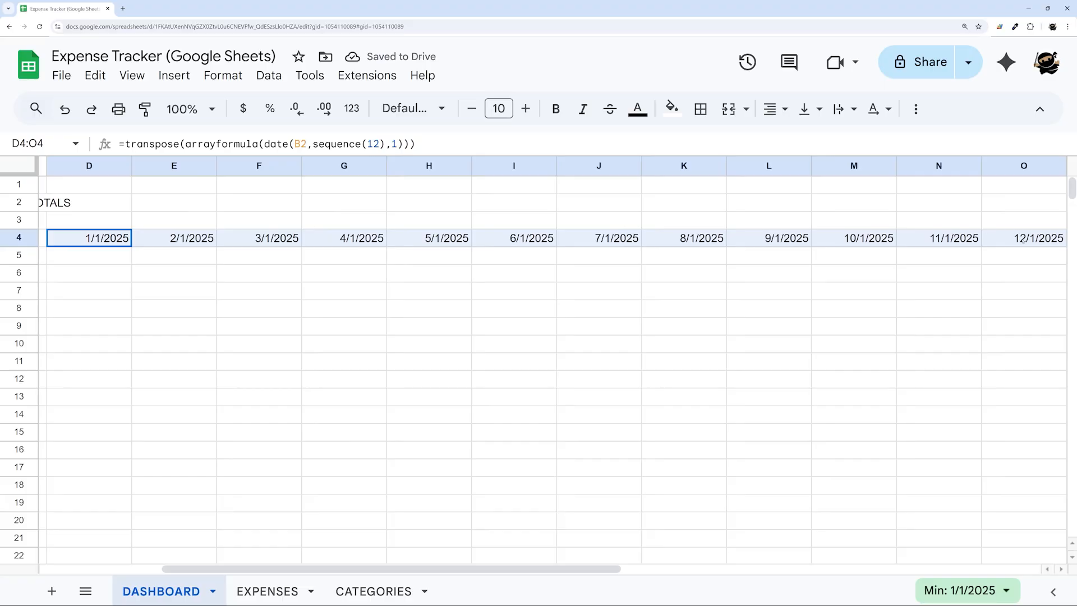
left_click(413, 108)
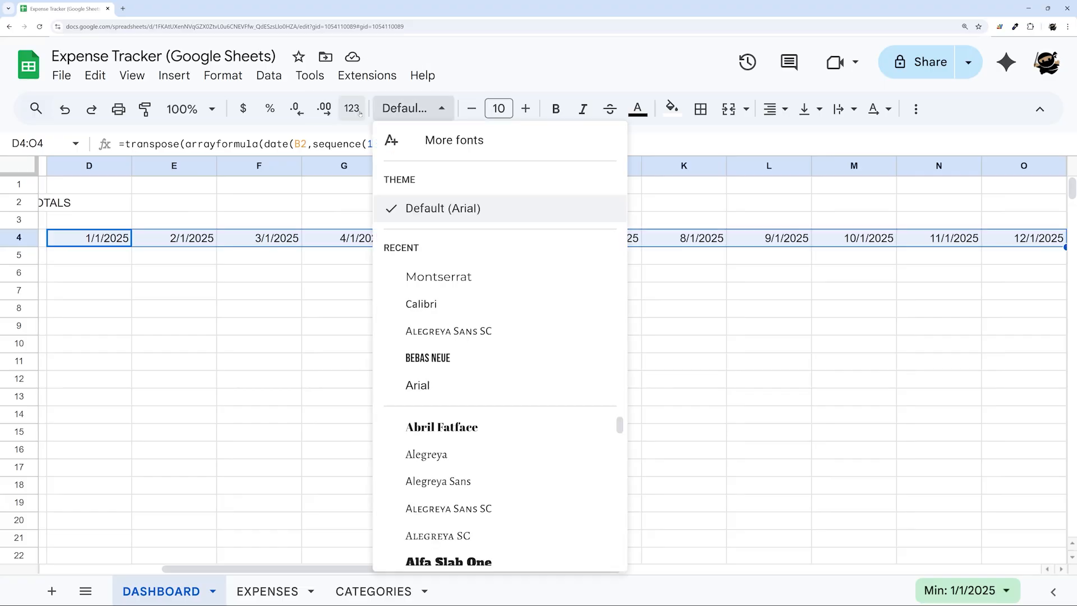
left_click(352, 108)
scroll(495, 450, "down", 2)
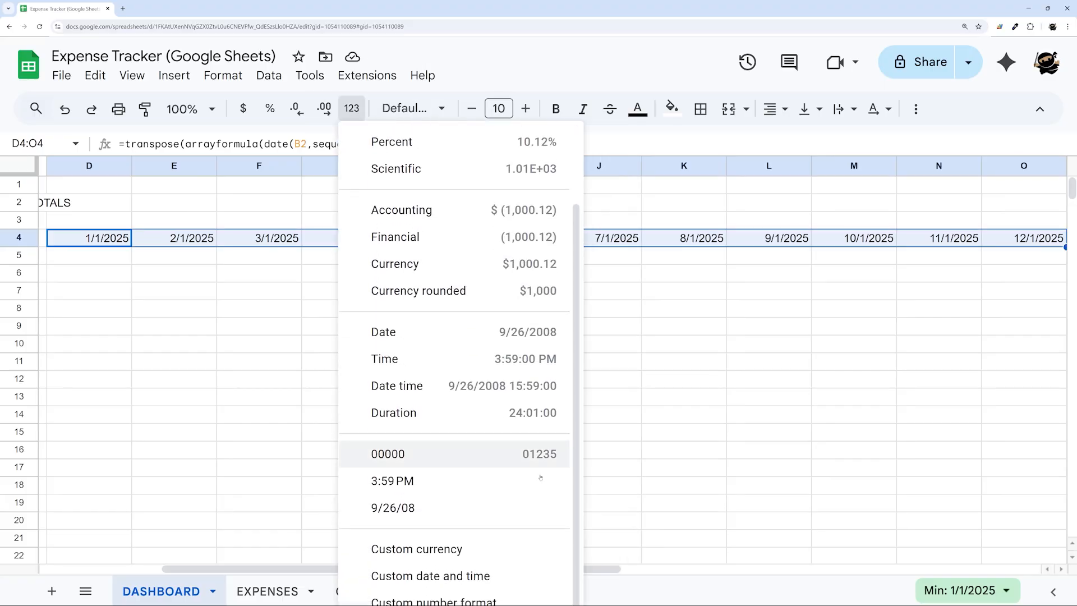
left_click(423, 575)
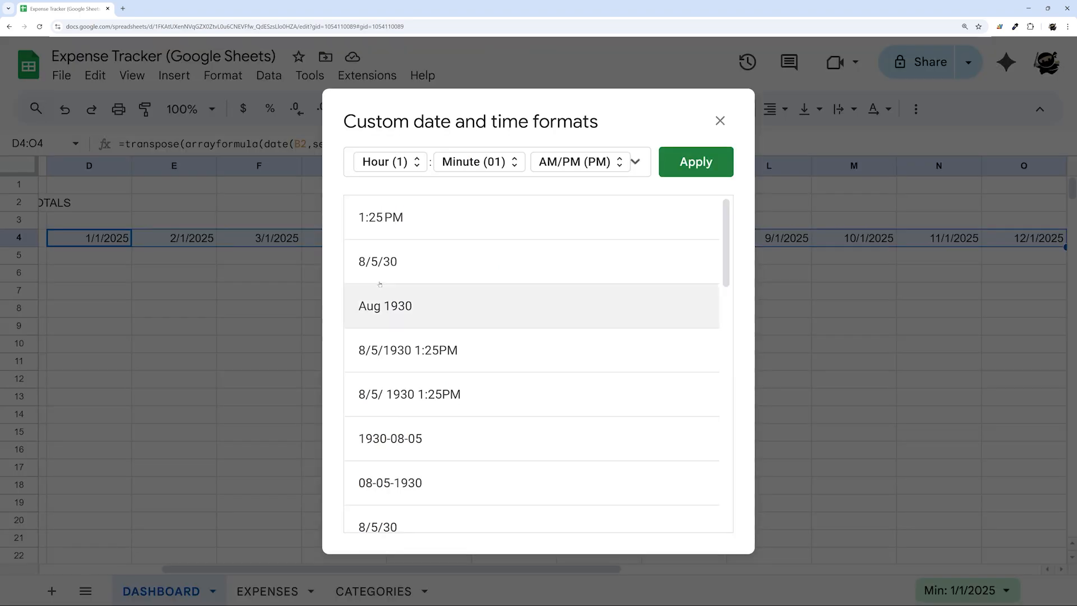
left_click(429, 305)
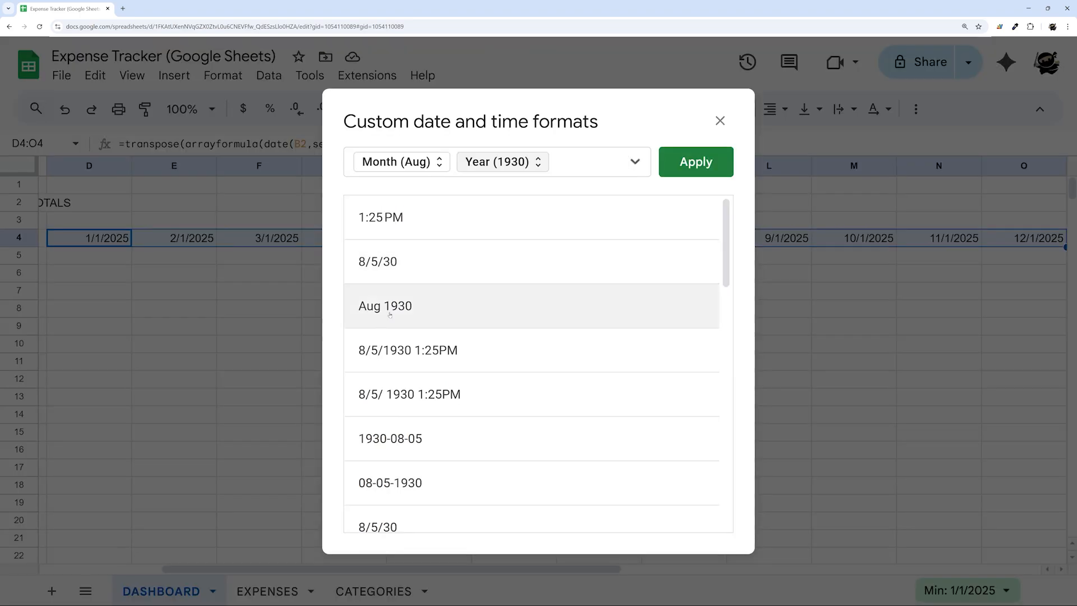
left_click(691, 161)
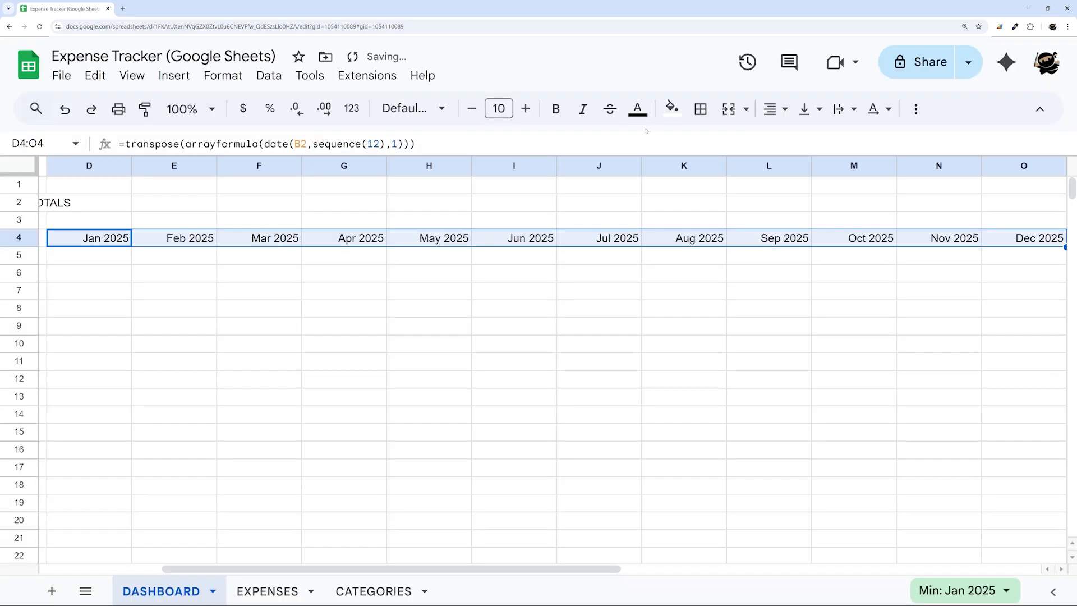
left_click(771, 109)
left_click(802, 140)
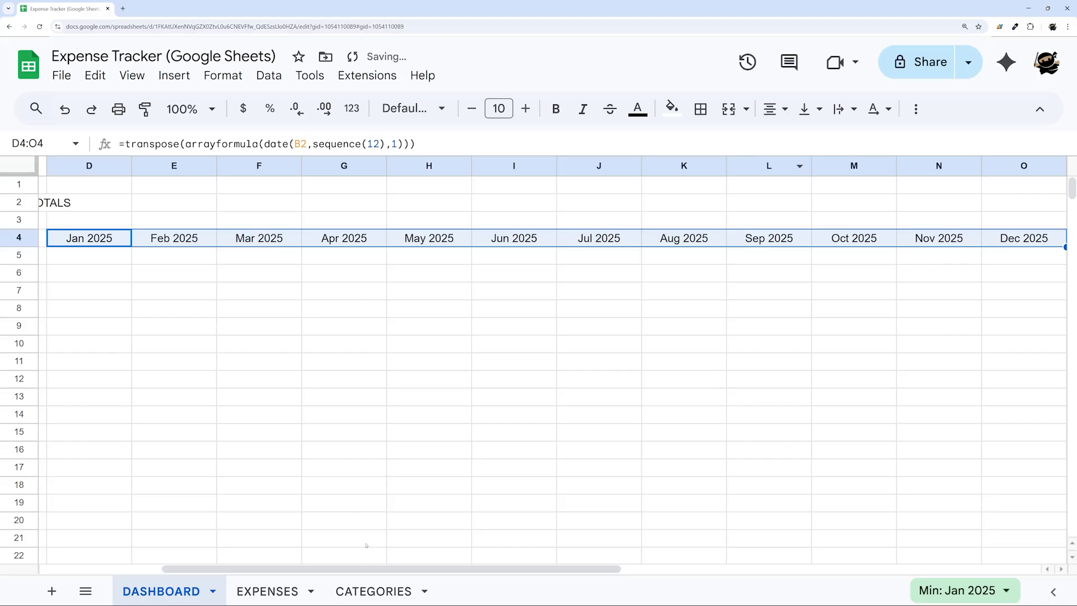
Remove the year from the custom date format of D4:O4, leaving only the abbreviated month.
left_click(351, 108)
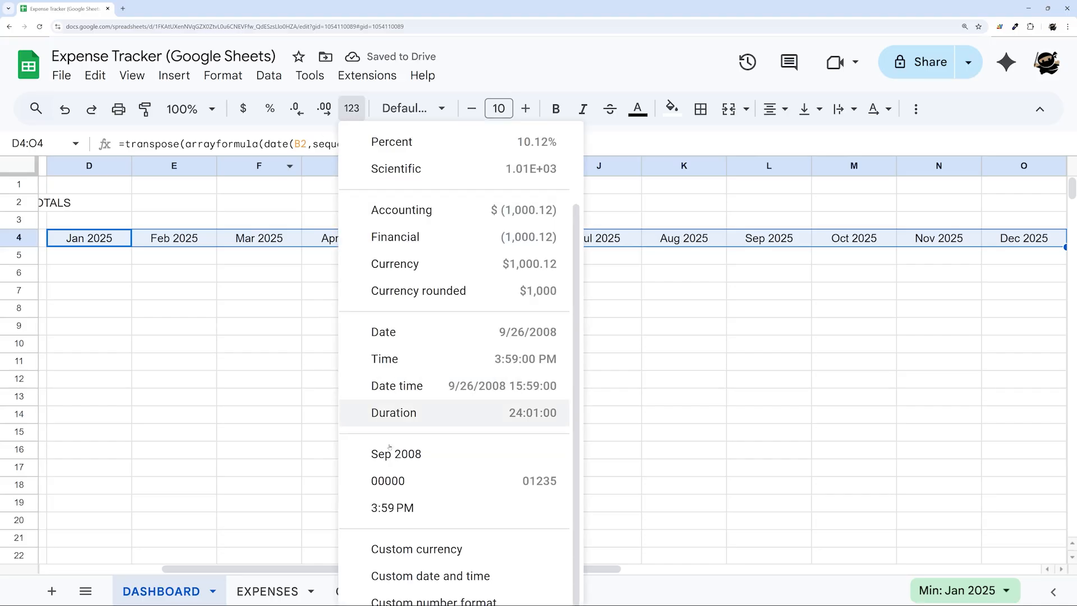
left_click(418, 576)
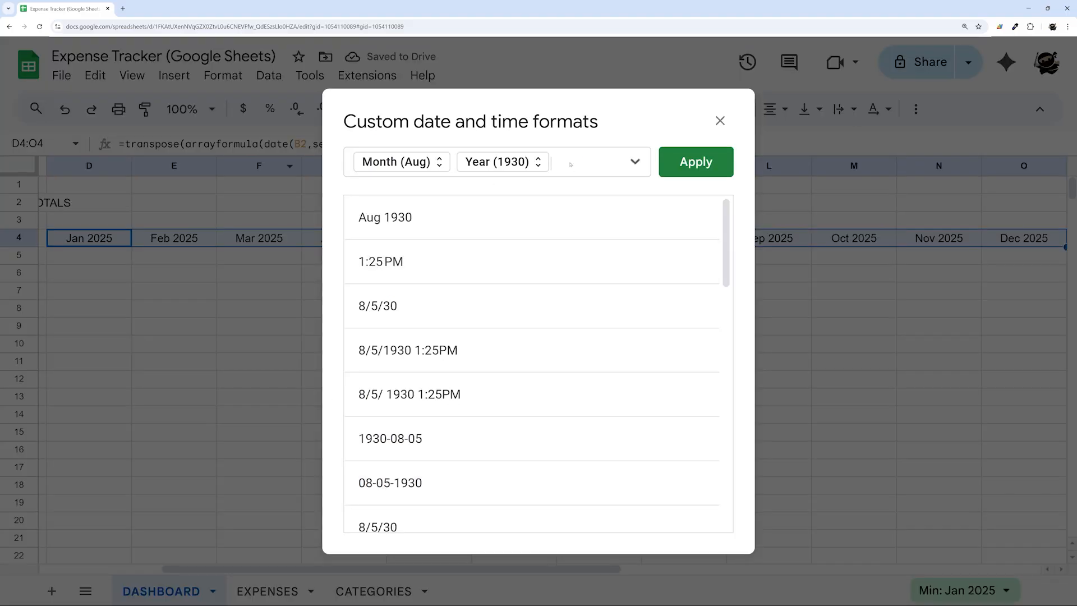
key("BackSpace")
left_click(684, 162)
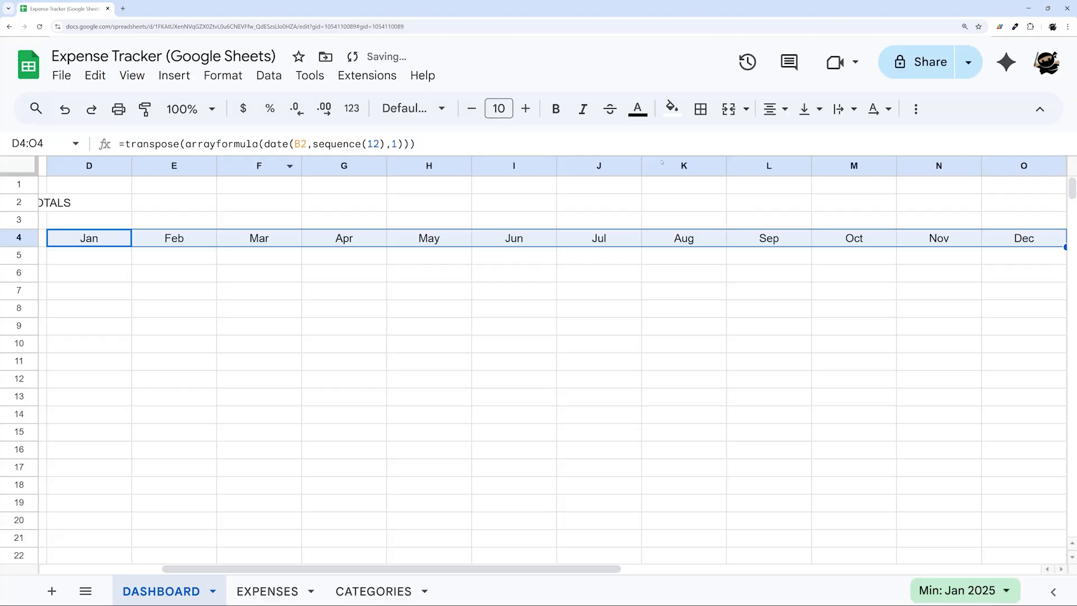
Give the header row B4:O4 a dark blue fill and white text.
left_click_drag(432, 566, 311, 566)
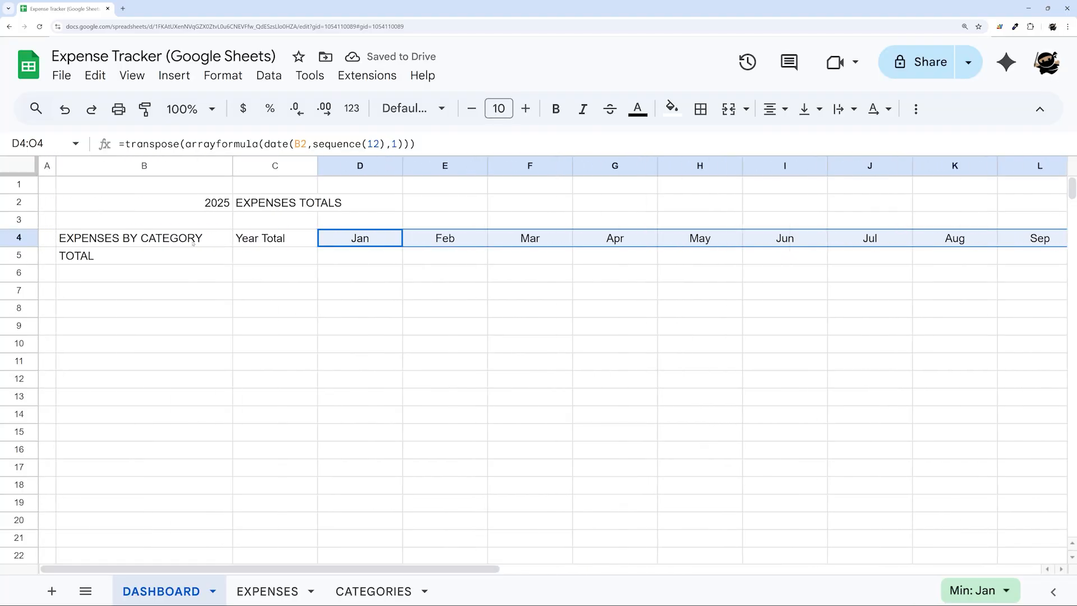
left_click_drag(192, 243, 939, 238)
left_click(671, 107)
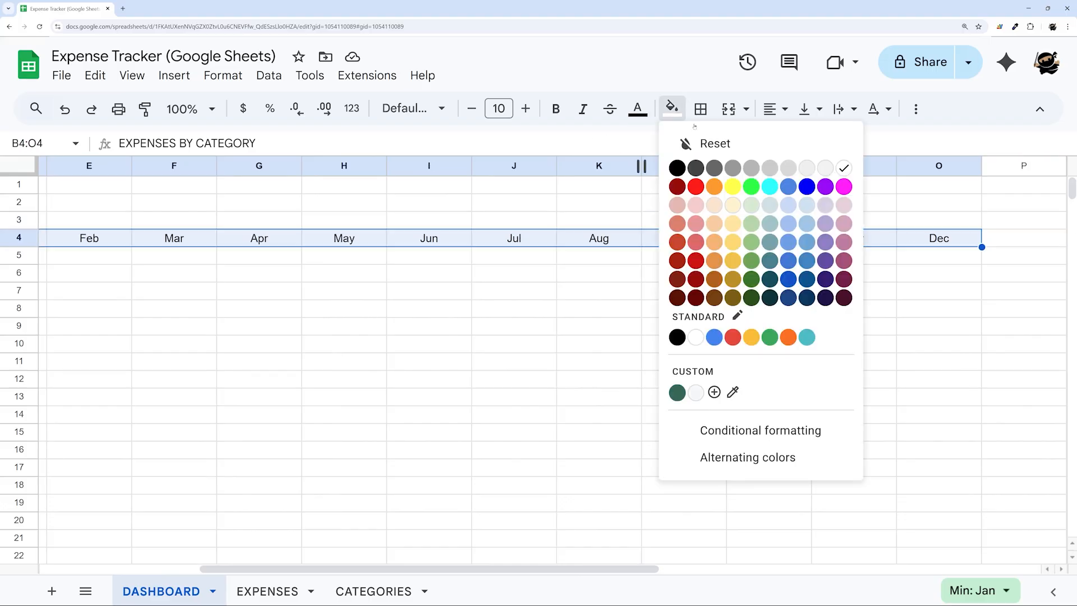
left_click(806, 278)
left_click(637, 109)
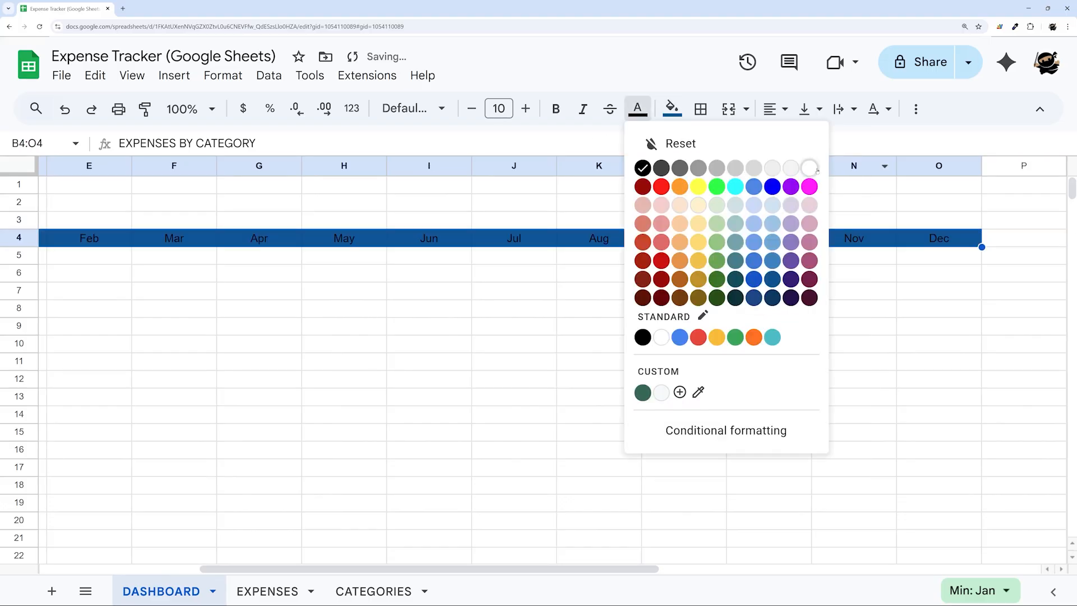
left_click(637, 109)
left_click(672, 109)
left_click(806, 278)
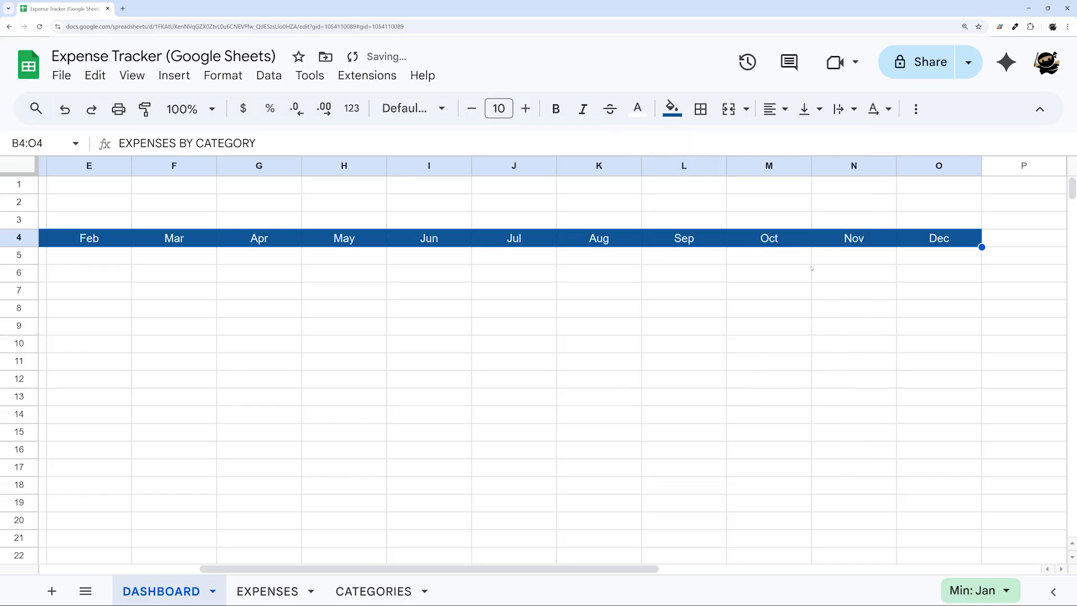
left_click(807, 273)
Set the width of column P to 20 pixels.
left_click(995, 168)
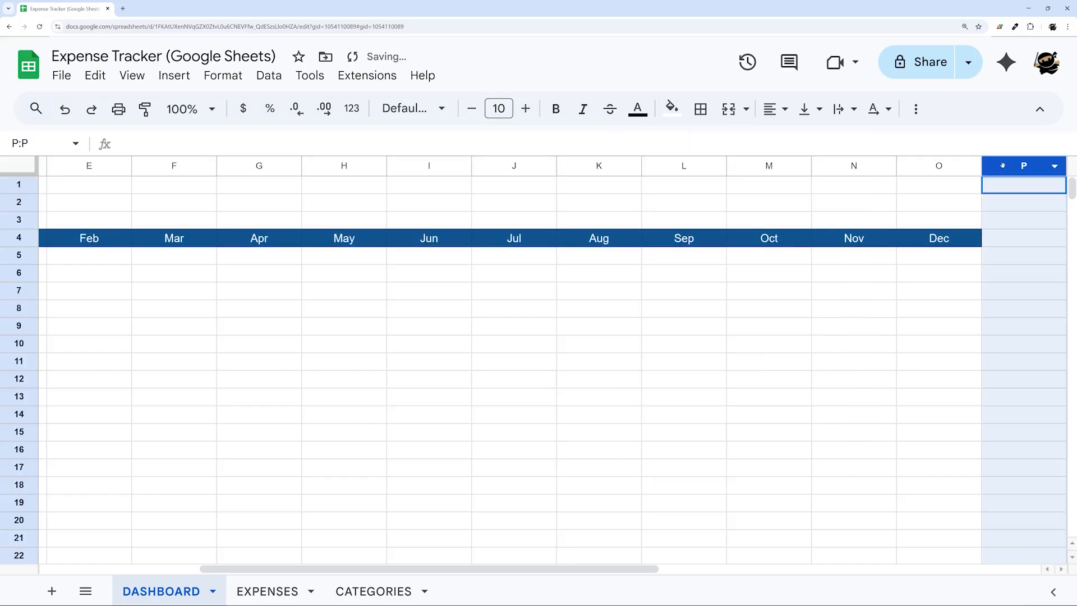
right_click(995, 168)
left_click(855, 379)
type("20")
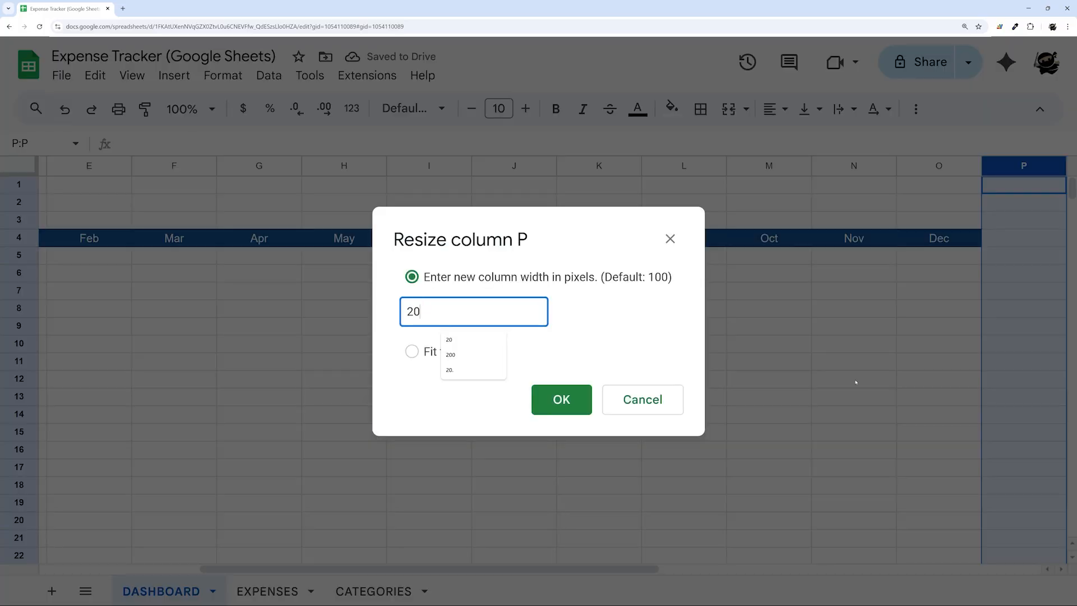
key("Return")
left_click_drag(582, 569, 787, 570)
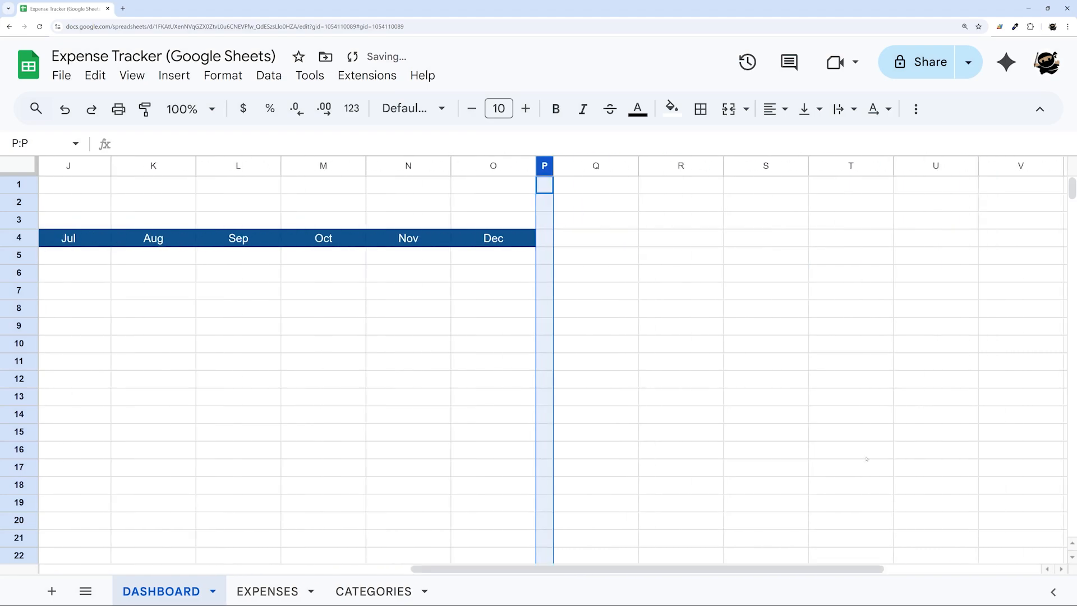
Delete all columns after column P on the DASHBOARD sheet.
left_click_drag(599, 168, 1060, 165)
right_click(578, 168)
left_click(641, 298)
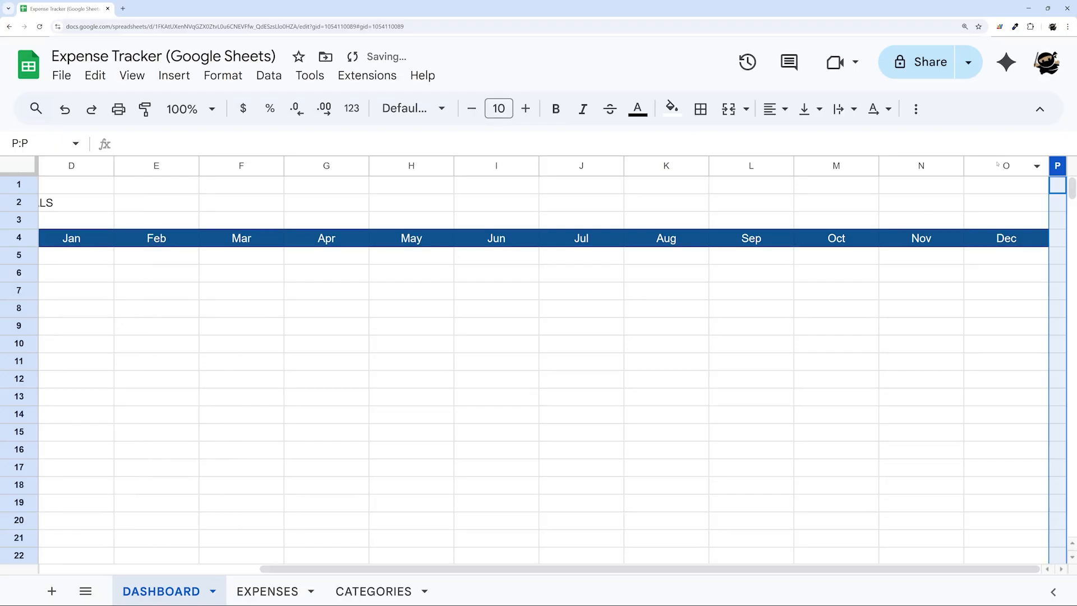
Set the width of columns D through O to 80 pixels and narrow column C slightly.
left_click_drag(1006, 166, 362, 165)
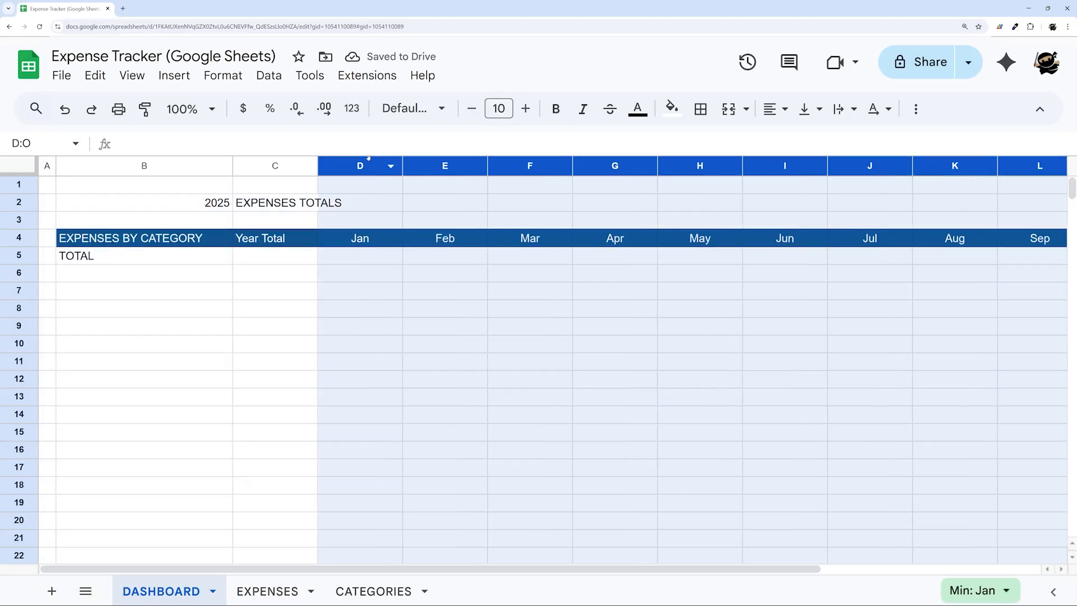
right_click(370, 166)
left_click(465, 379)
type("80")
key("Return")
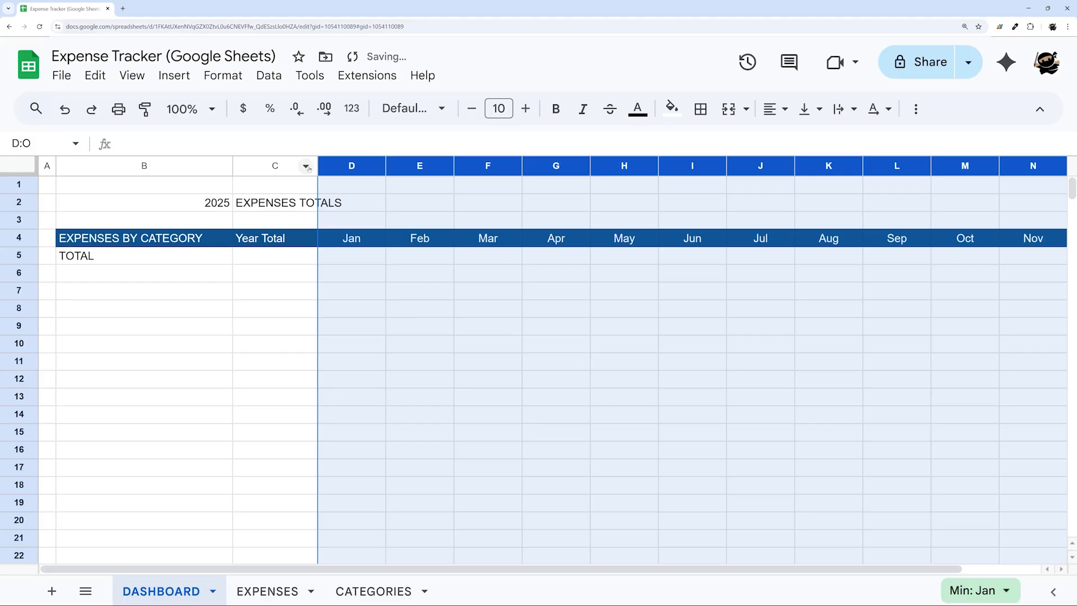
left_click_drag(317, 165, 306, 166)
left_click(256, 252)
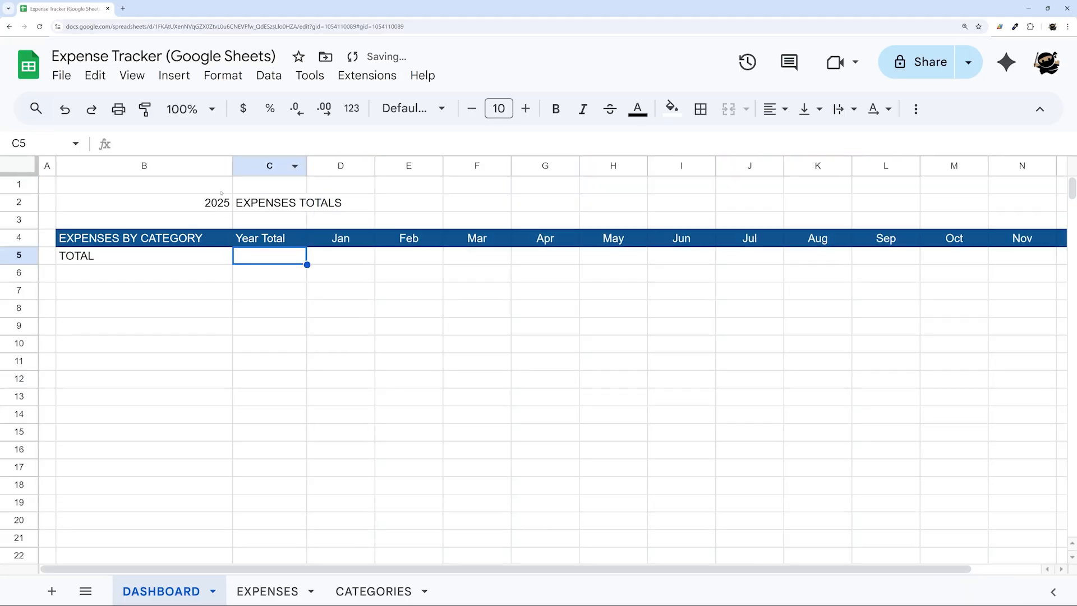
Format the title row B2:O2 in bold Montserrat, size 24, and center it horizontally.
left_click_drag(186, 203, 1037, 203)
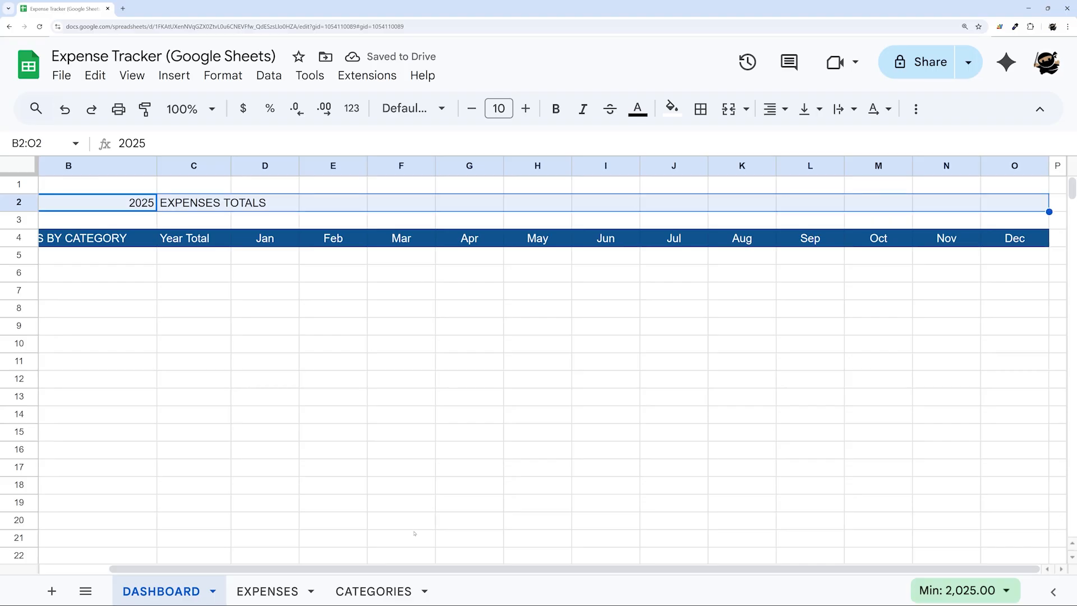
left_click_drag(433, 571, 365, 569)
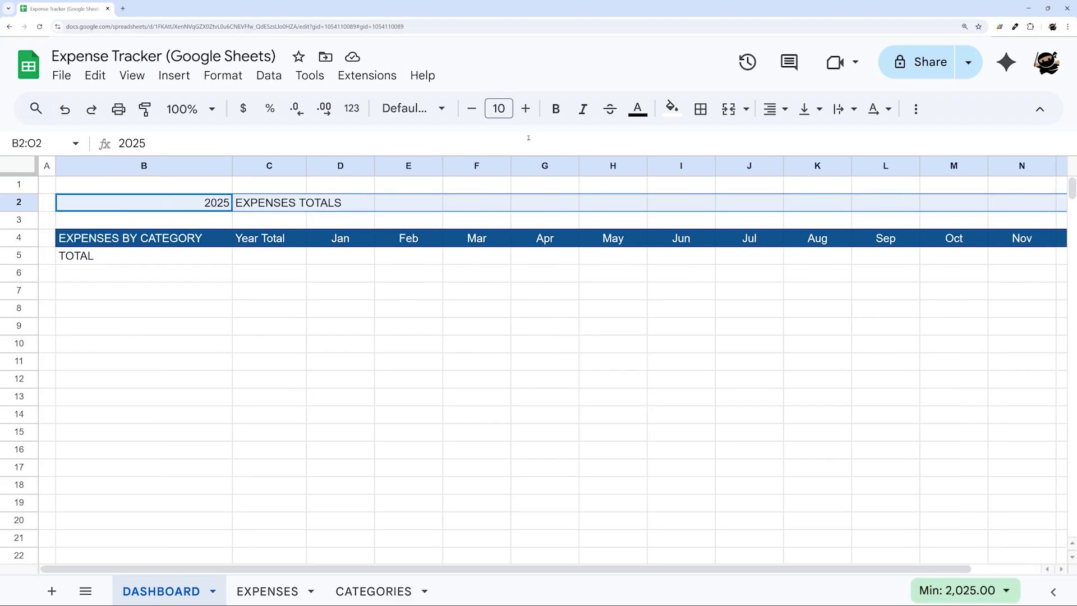
left_click(412, 108)
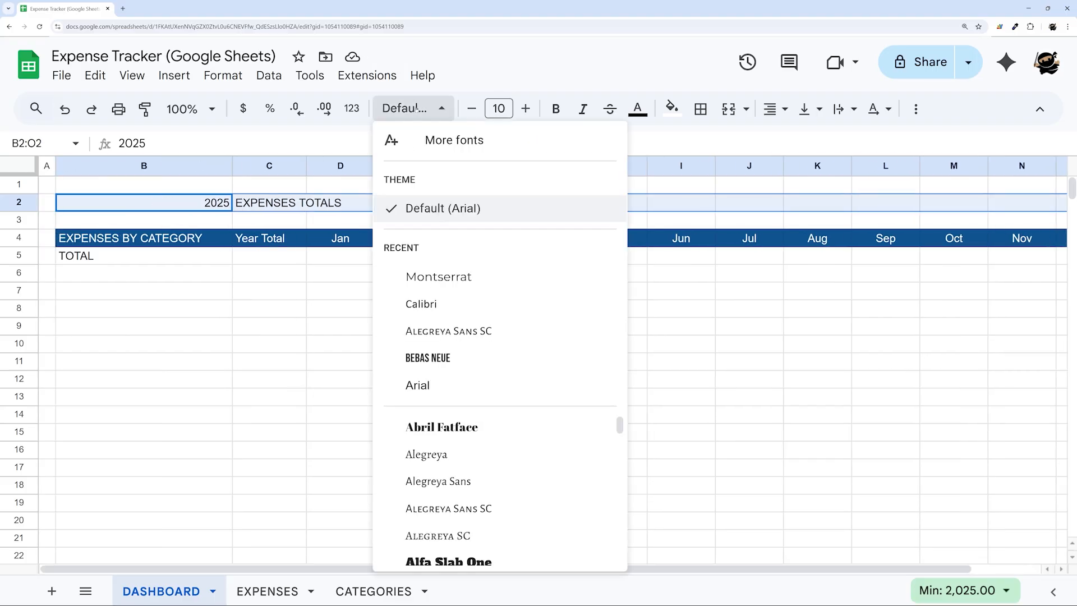
left_click(446, 278)
left_click(499, 108)
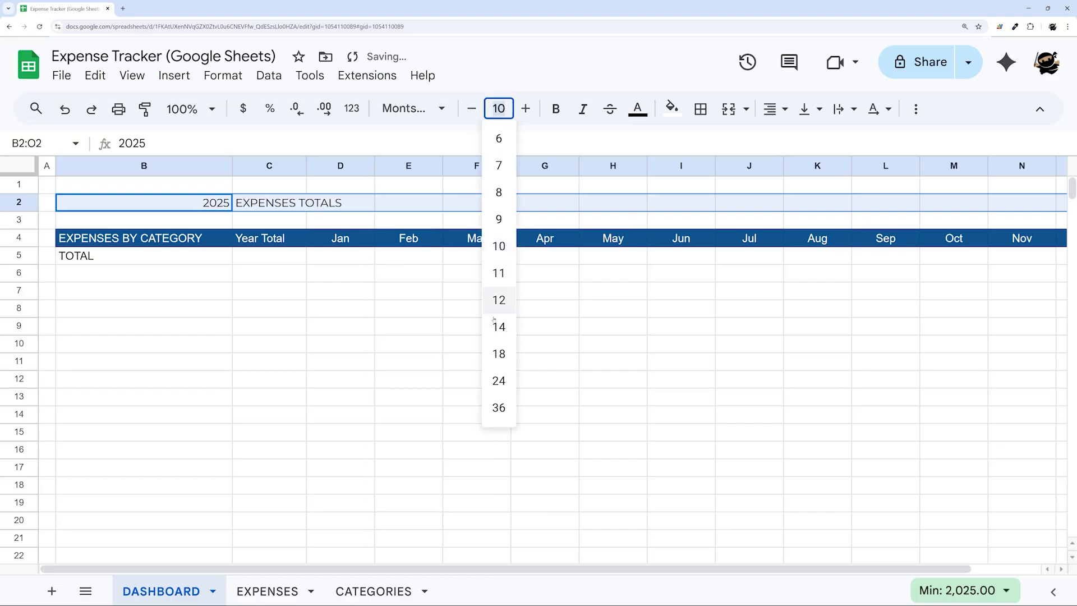
left_click(499, 381)
left_click(555, 108)
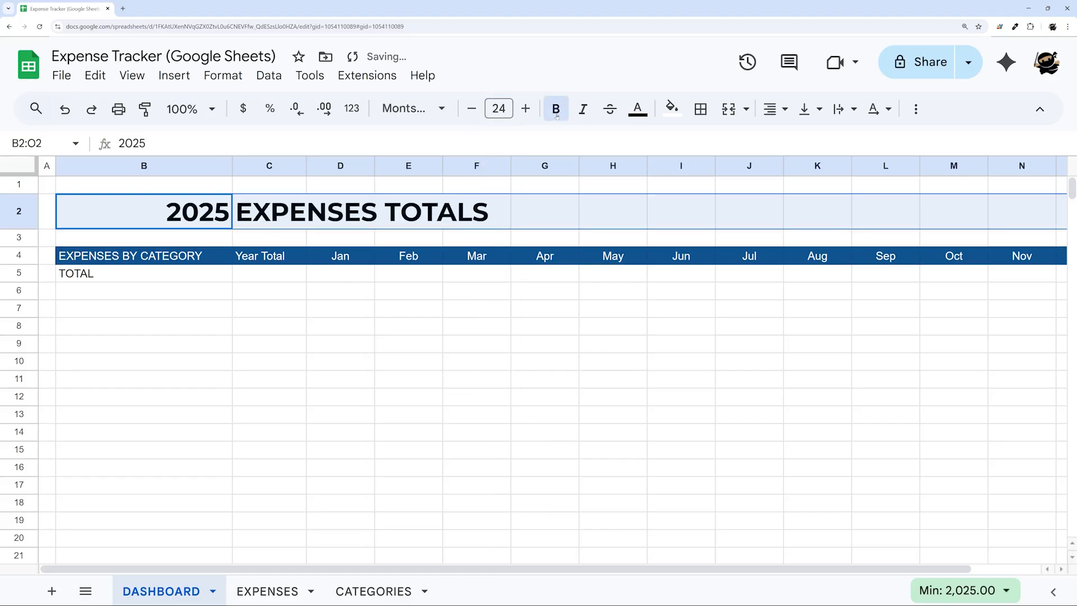
left_click(773, 109)
left_click(800, 139)
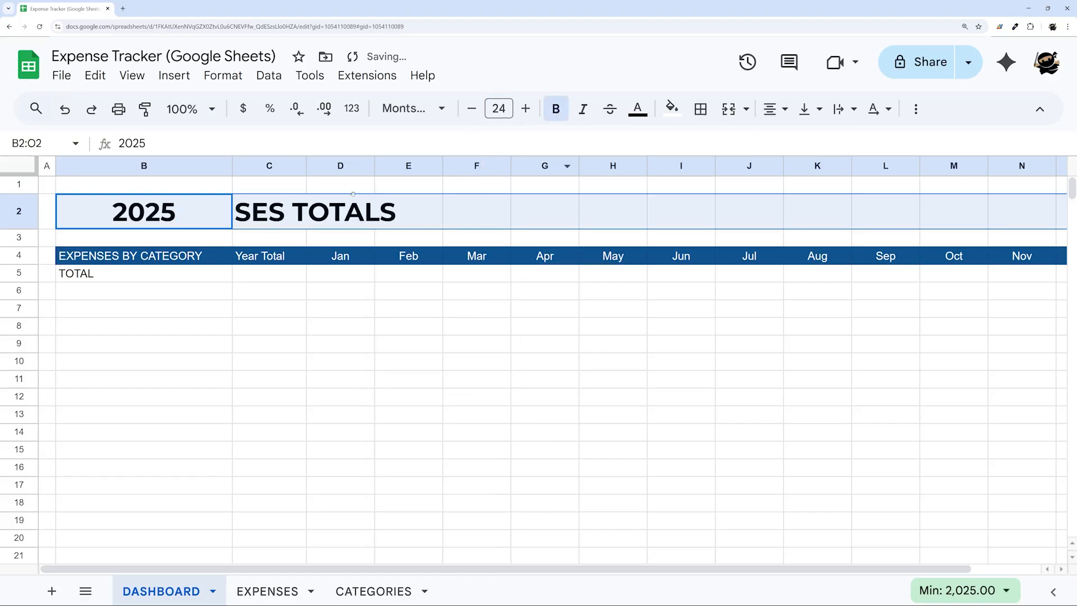
Left-align the EXPENSES TOTALS title in C2 and merge C2:O2 into one cell.
left_click(297, 212)
left_click(774, 109)
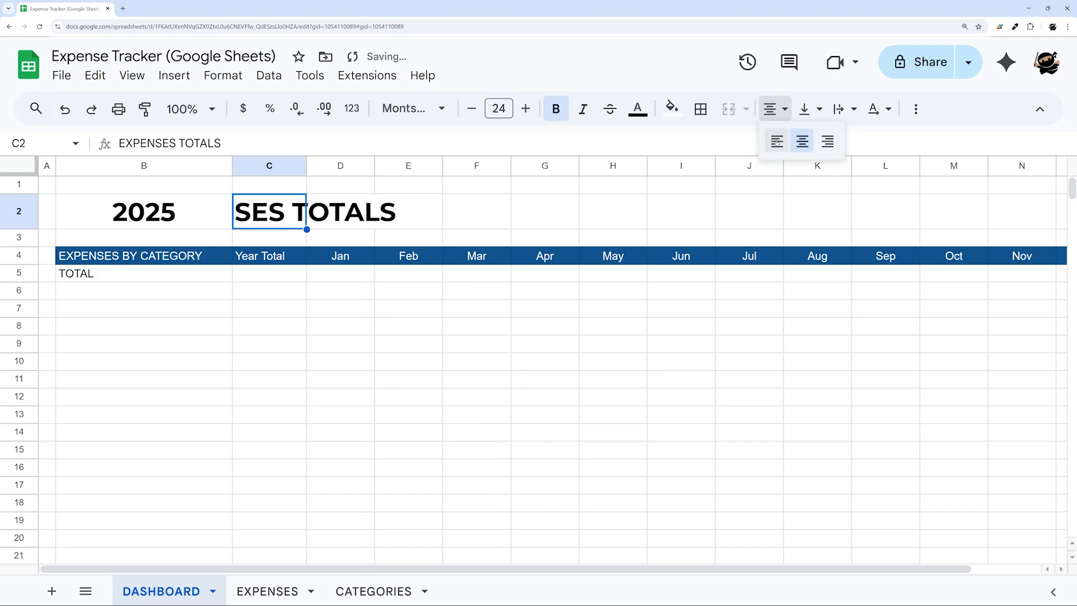
left_click(770, 139)
left_click_drag(269, 212, 1047, 213)
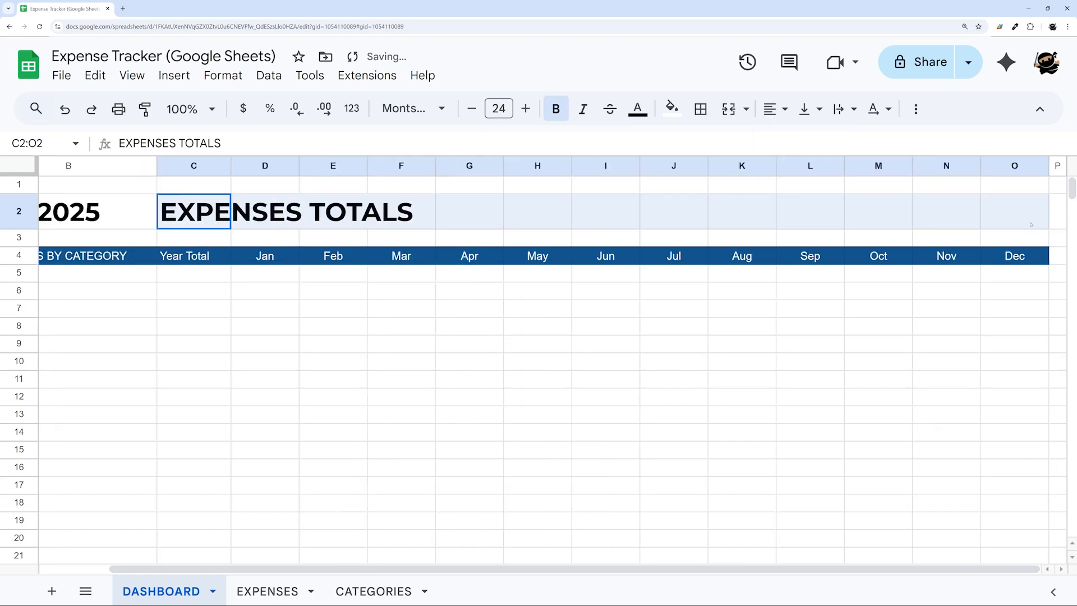
left_click(732, 111)
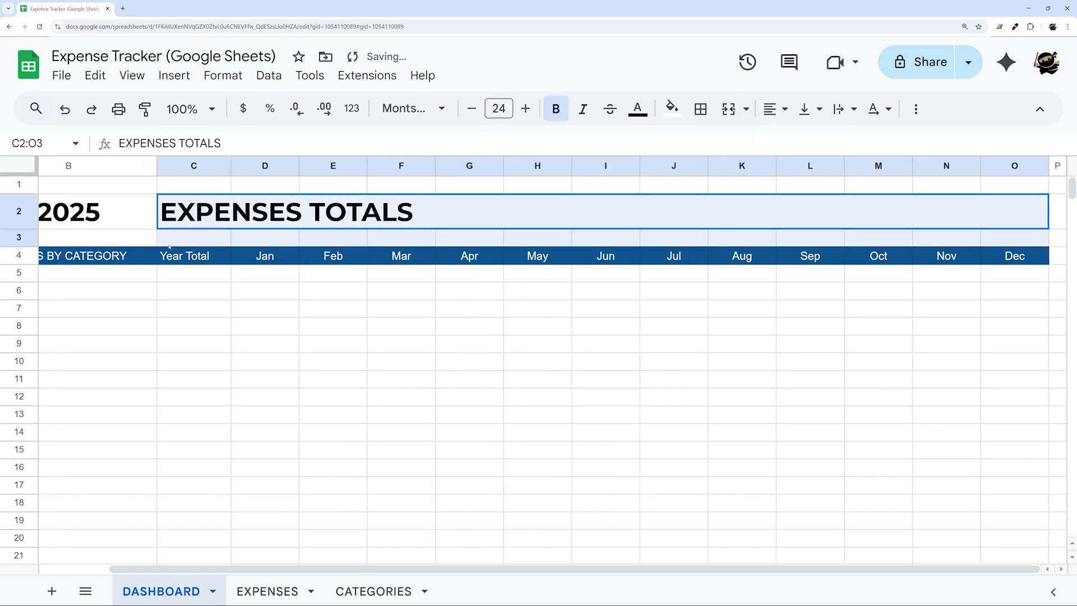
Add a black, medium-thickness bottom border under the title row B2:O2.
key("shift+Left")
left_click(700, 108)
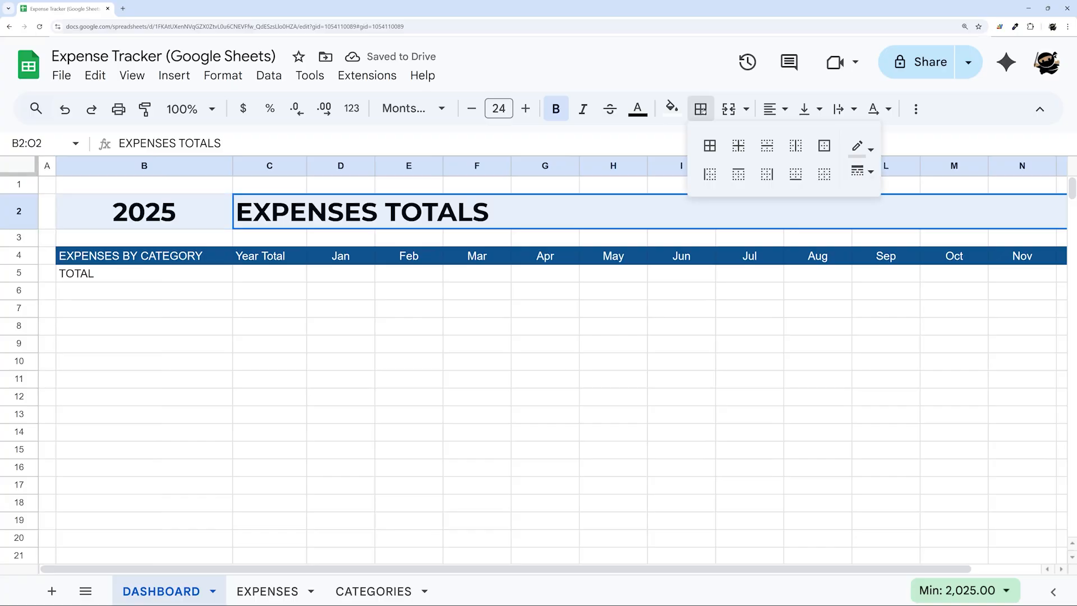
left_click(861, 146)
left_click(864, 206)
left_click(861, 171)
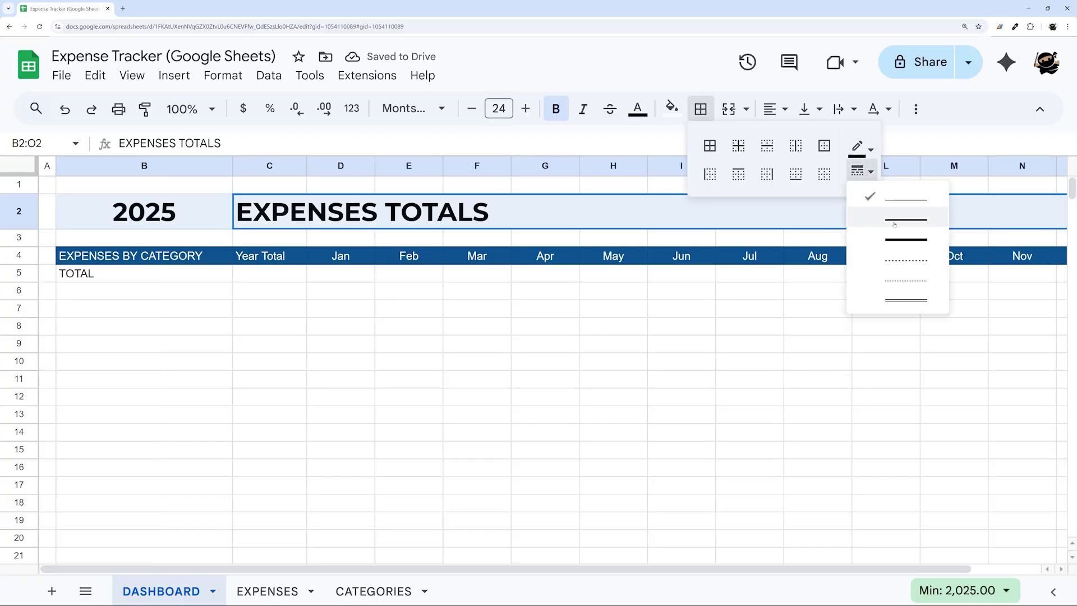
left_click(883, 217)
left_click(795, 174)
left_click(404, 232)
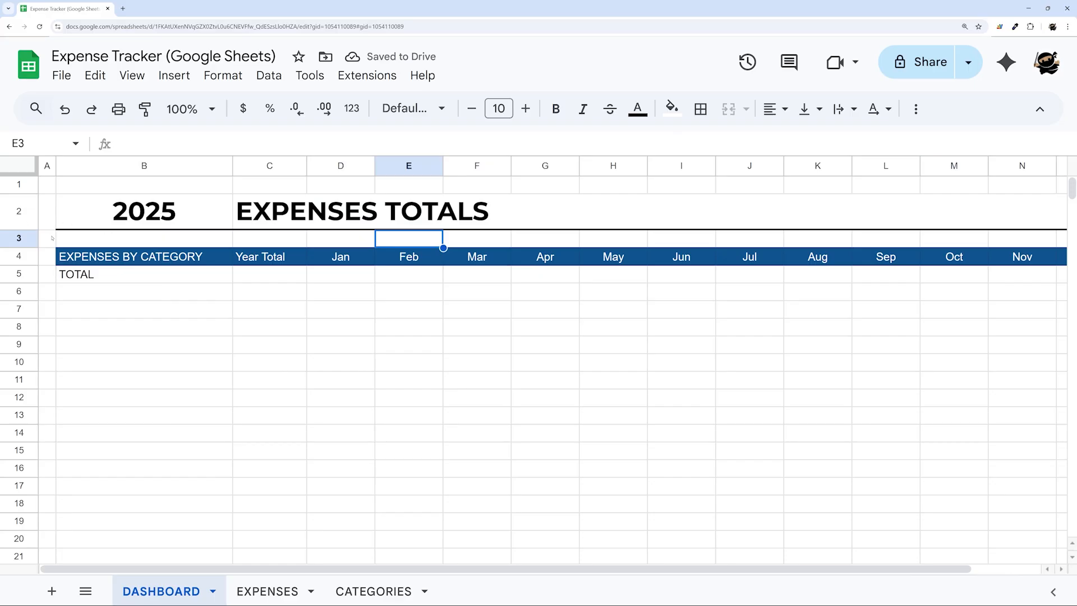
Enter =sort(DROPDOWNS[CATEGORY]) in B6 to list the categories from the CATEGORIES sheet alphabetically.
left_click_drag(113, 291, 165, 497)
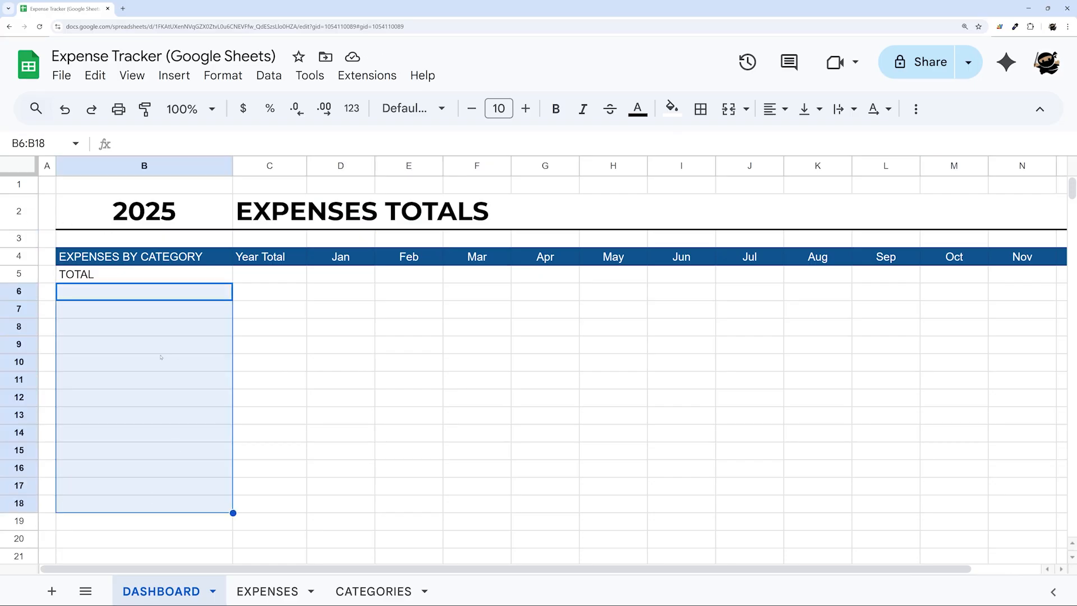
left_click(175, 300)
type("=sort(")
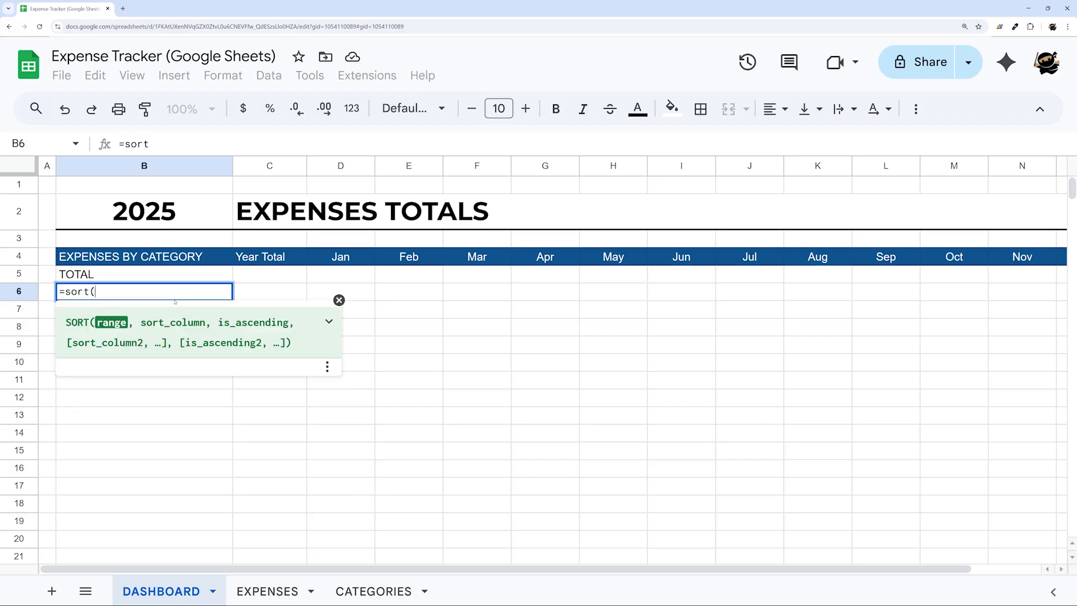
left_click(375, 590)
scroll(110, 282, "up", 4)
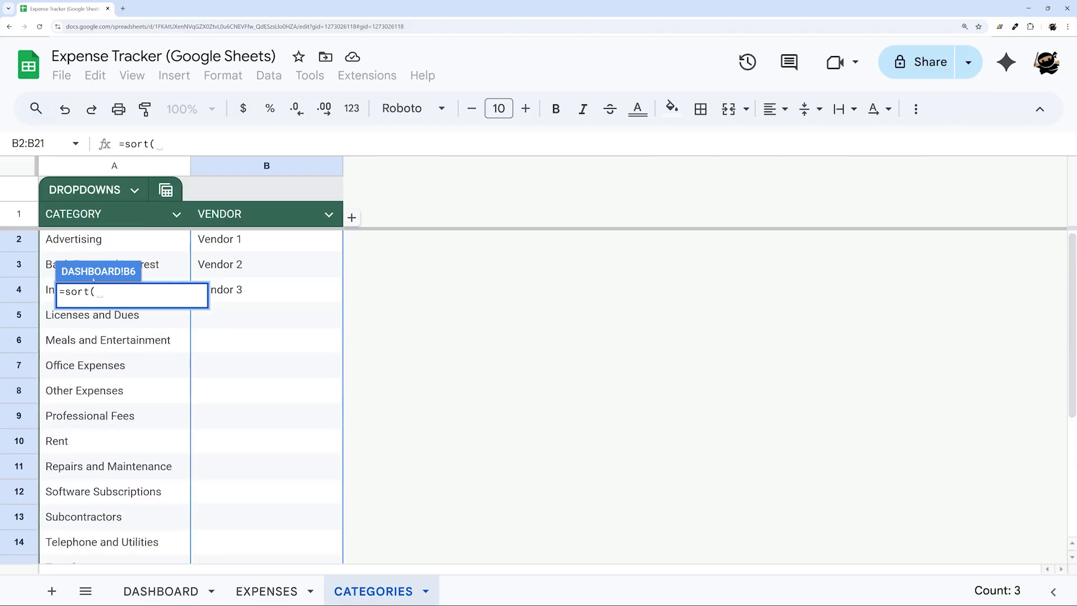
left_click_drag(79, 240, 171, 382)
key("Return")
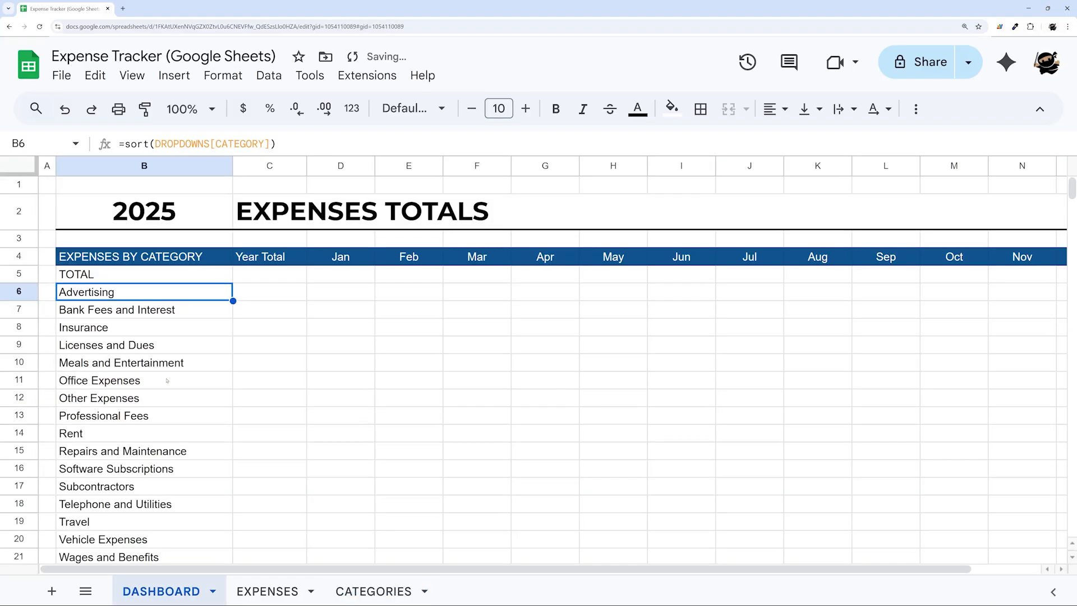
Compare the end of the DASHBOARD category list with the spare rows A18:A21 on the CATEGORIES sheet.
scroll(122, 295, "down", 4)
left_click_drag(122, 294, 132, 351)
left_click(375, 588)
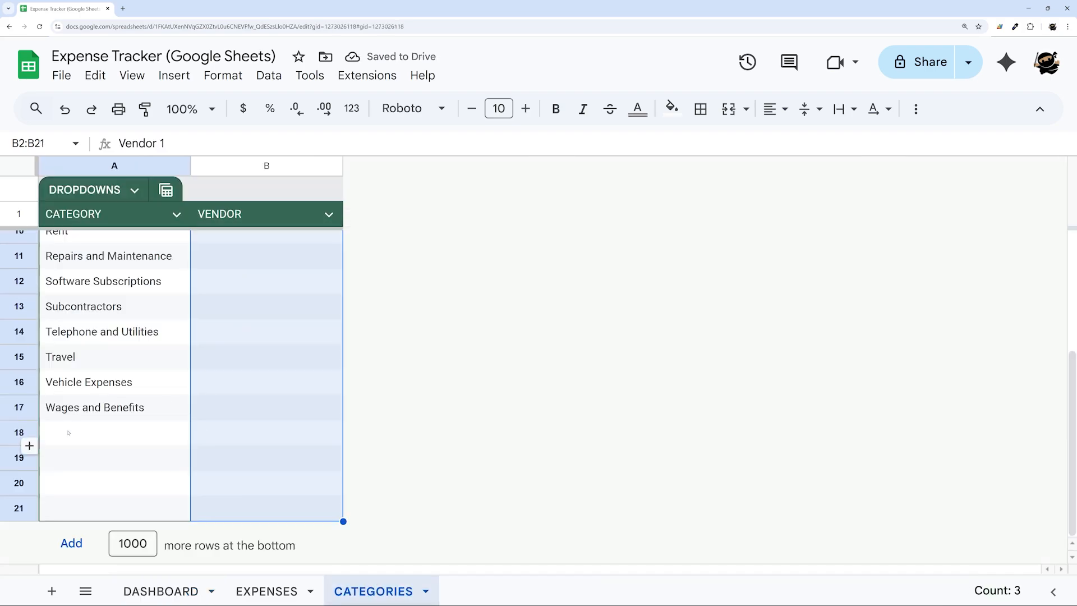
left_click_drag(113, 432, 112, 507)
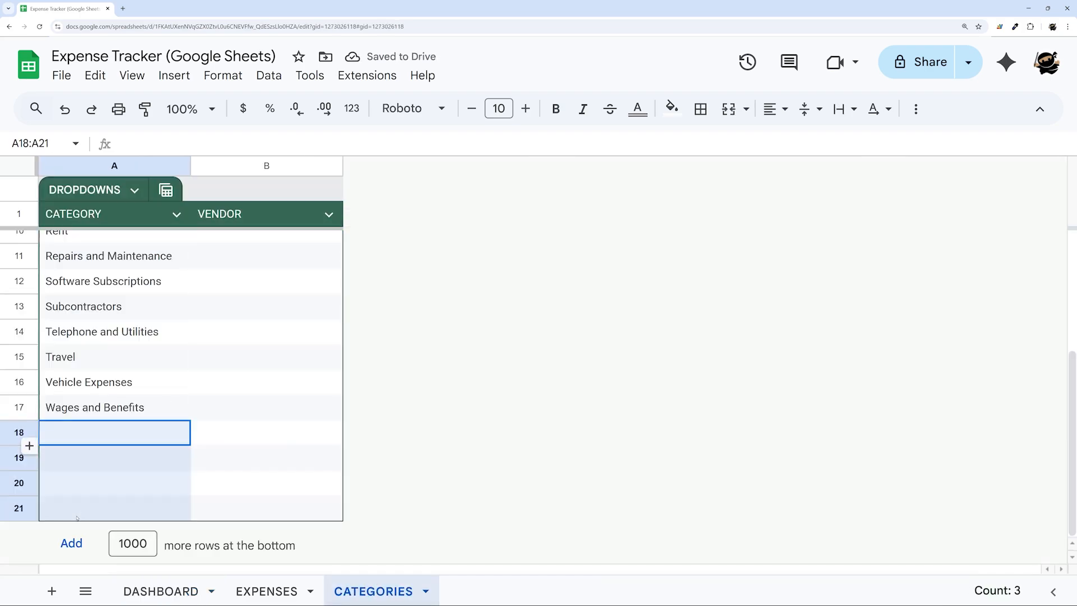
left_click_drag(109, 440, 110, 512)
left_click(159, 591)
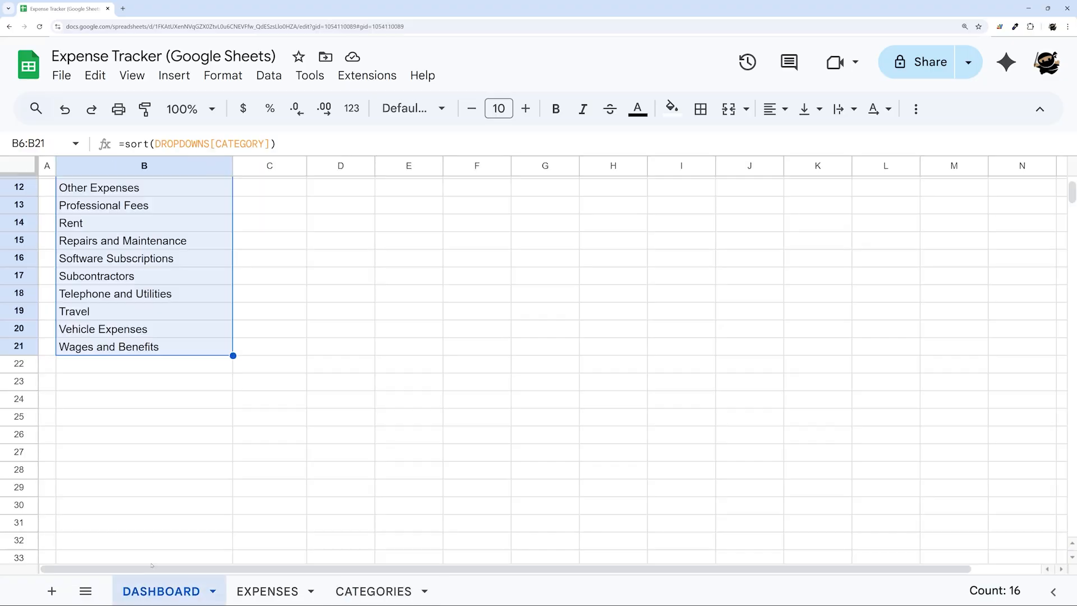
Outline the DASHBOARD range B4:O25 with a thin black outer border.
mouse_move(99, 363)
left_mouse_down()
mouse_move(95, 421)
mouse_move(86, 418)
mouse_move(90, 223)
mouse_move(90, 257)
mouse_move(1054, 258)
mouse_move(1014, 267)
left_mouse_up()
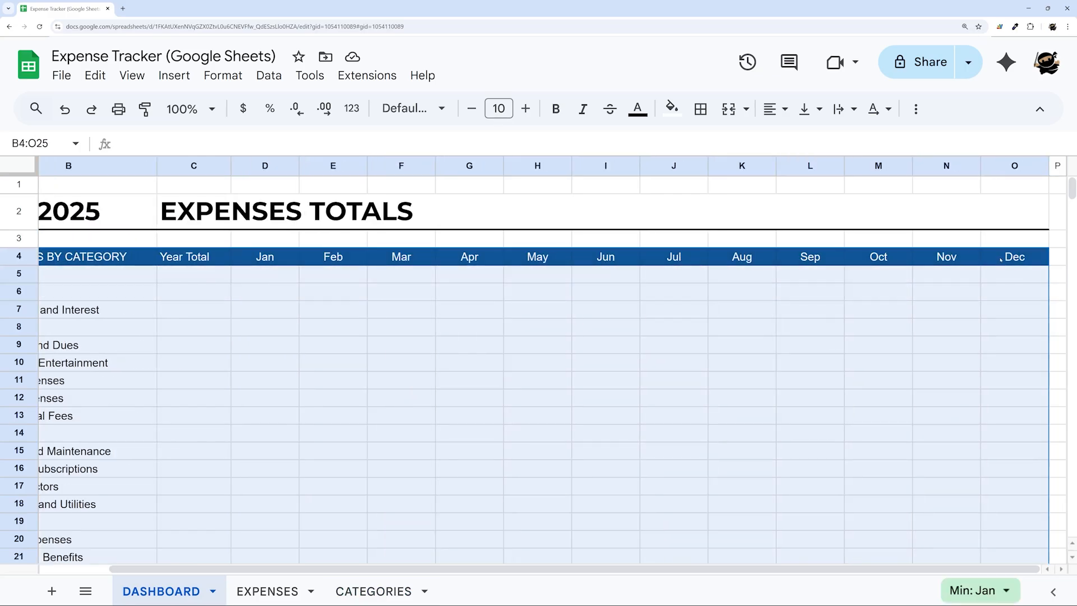
left_click(701, 108)
left_click(862, 171)
left_click(885, 200)
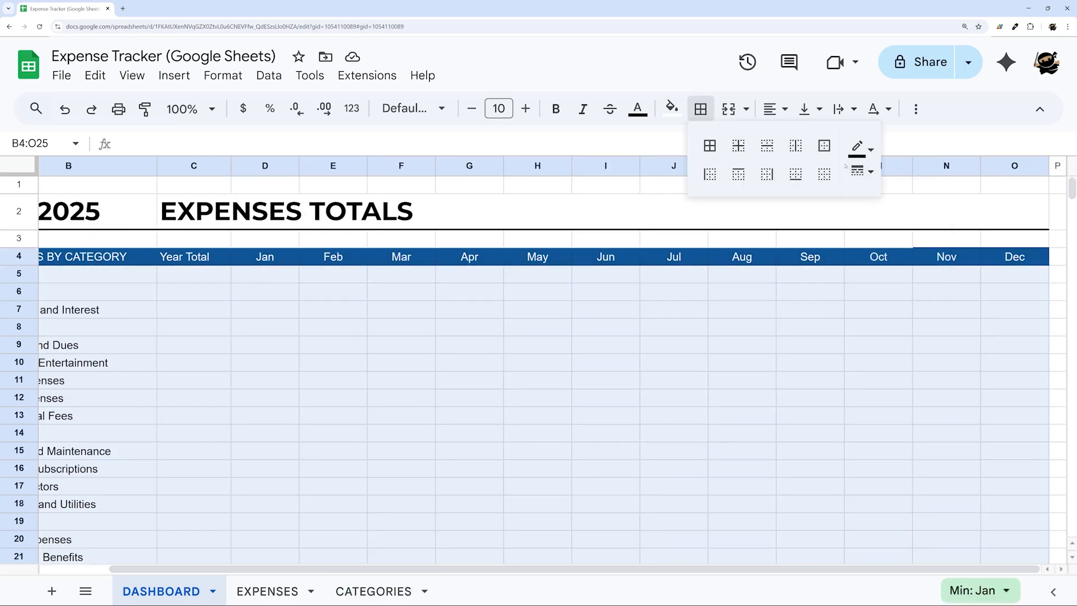
left_click(824, 146)
left_click_drag(670, 569, 371, 568)
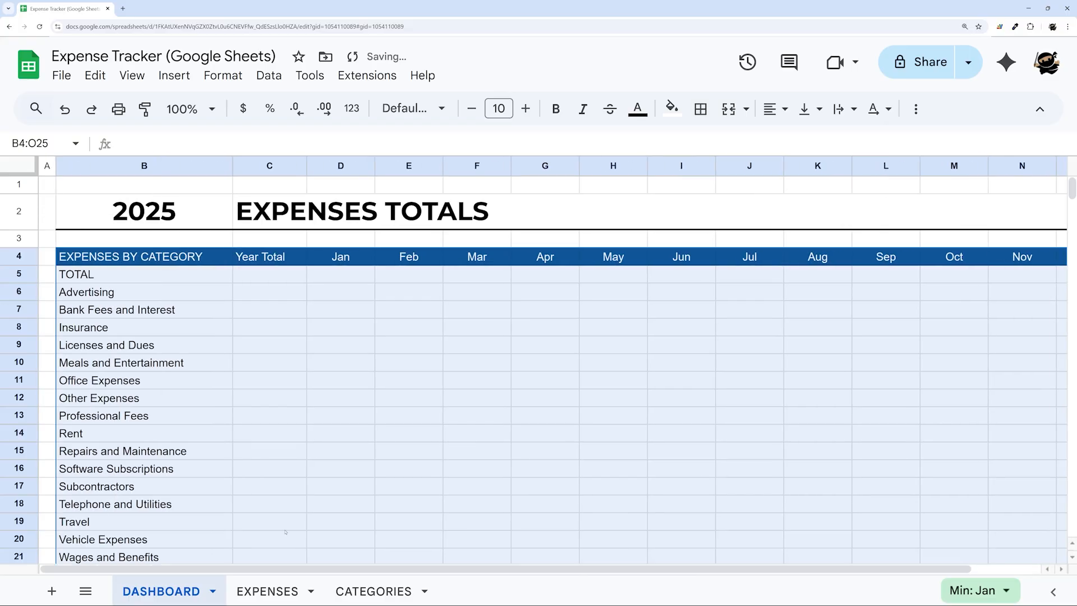
left_click(250, 309)
scroll(213, 337, "down", 4)
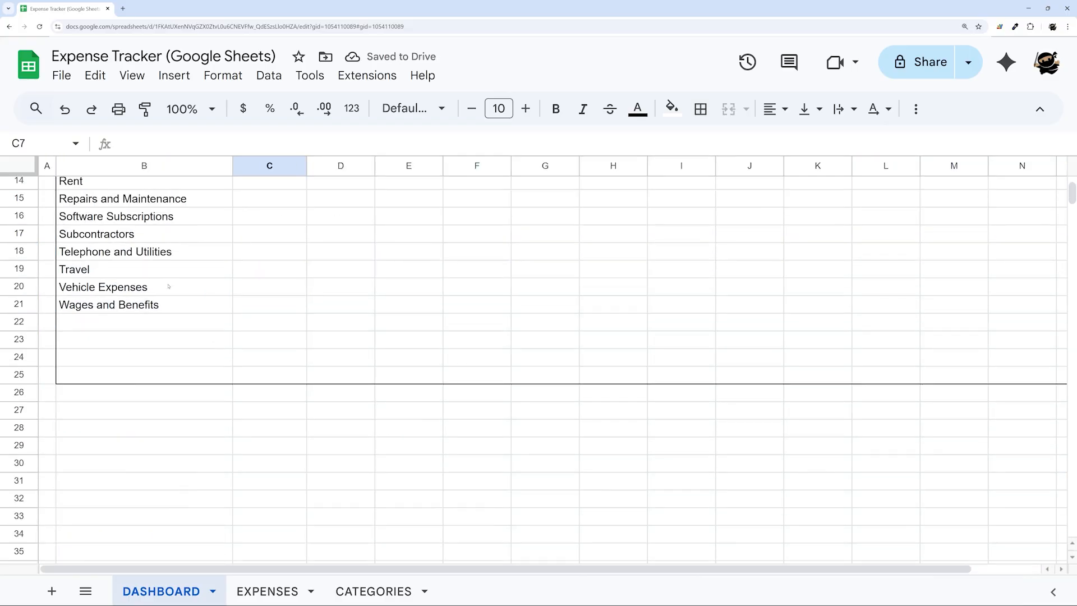
scroll(169, 287, "up", 5)
Give the TOTAL row B5:O5 a light gray fill and align its contents vertically to the middle.
left_click_drag(75, 277, 991, 254)
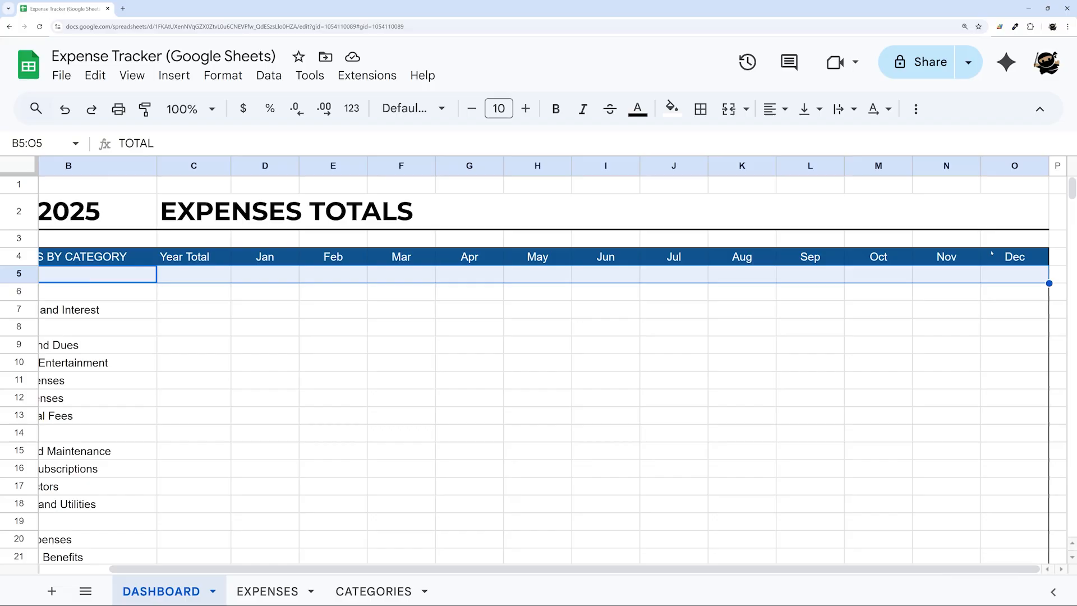
left_click(672, 107)
left_click(807, 166)
left_click(811, 108)
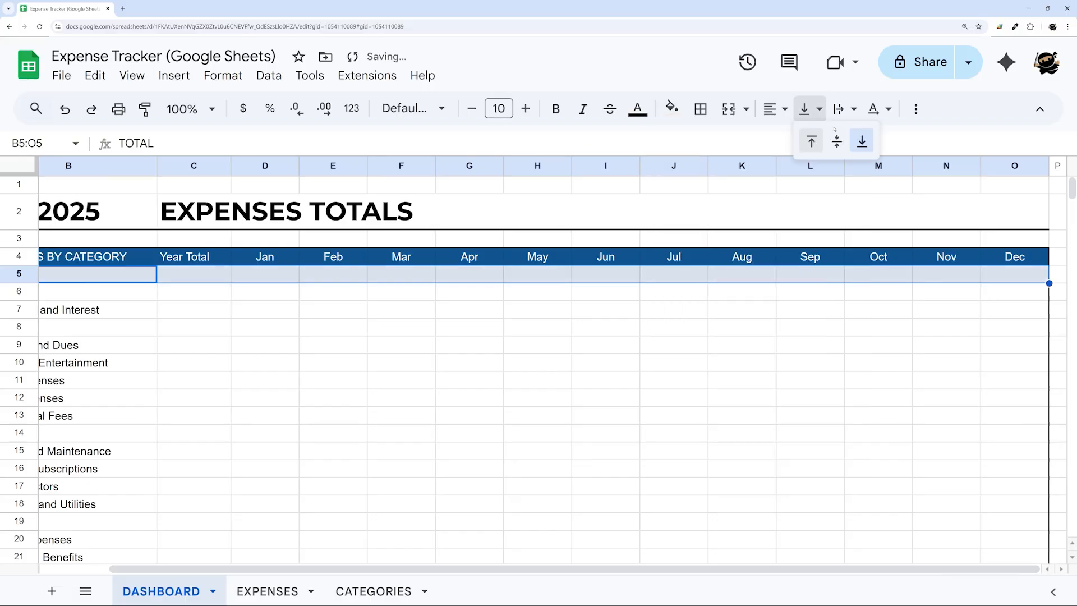
left_click(836, 140)
scroll(648, 561, "left", 3)
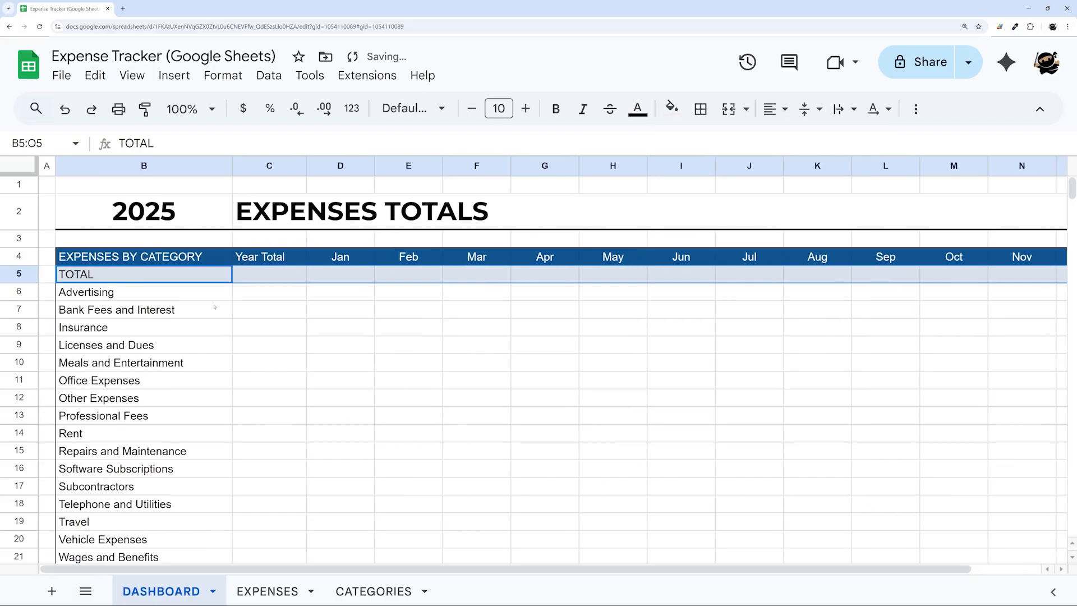
left_click_drag(257, 279, 251, 576)
scroll(257, 303, "up", 2)
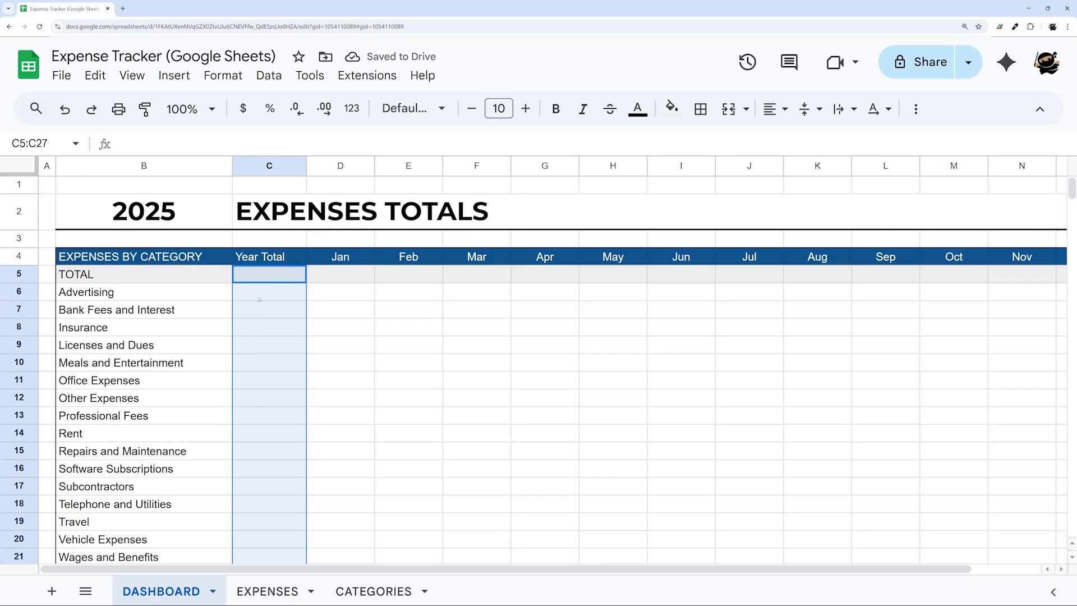
left_click_drag(259, 295, 231, 578)
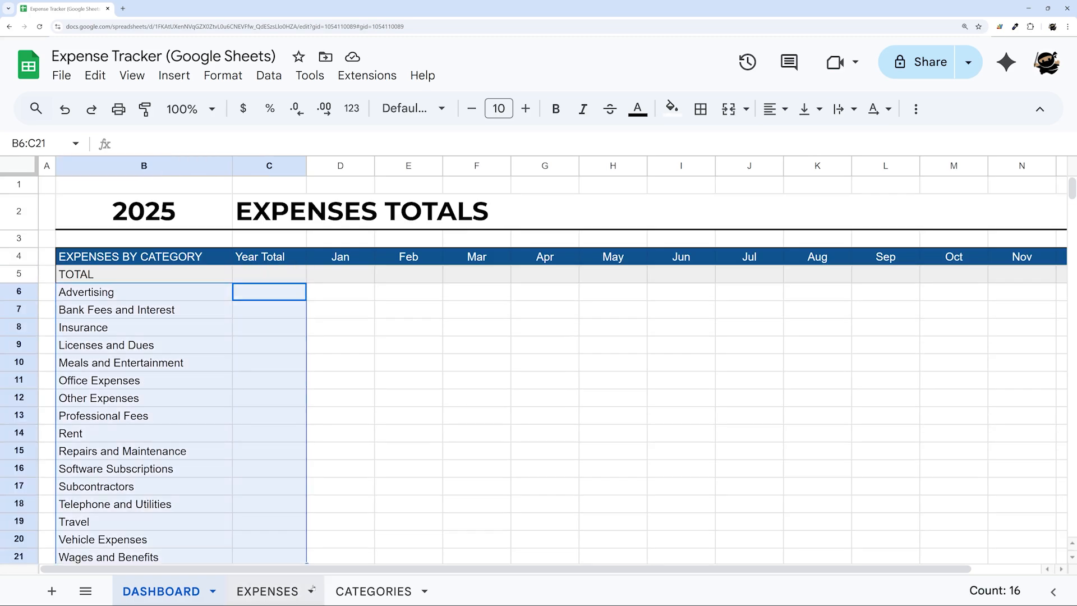
Change the date of the first record in the EXPENSES table, cell A2, to 1/1/2025.
left_click(267, 591)
double_click(75, 245)
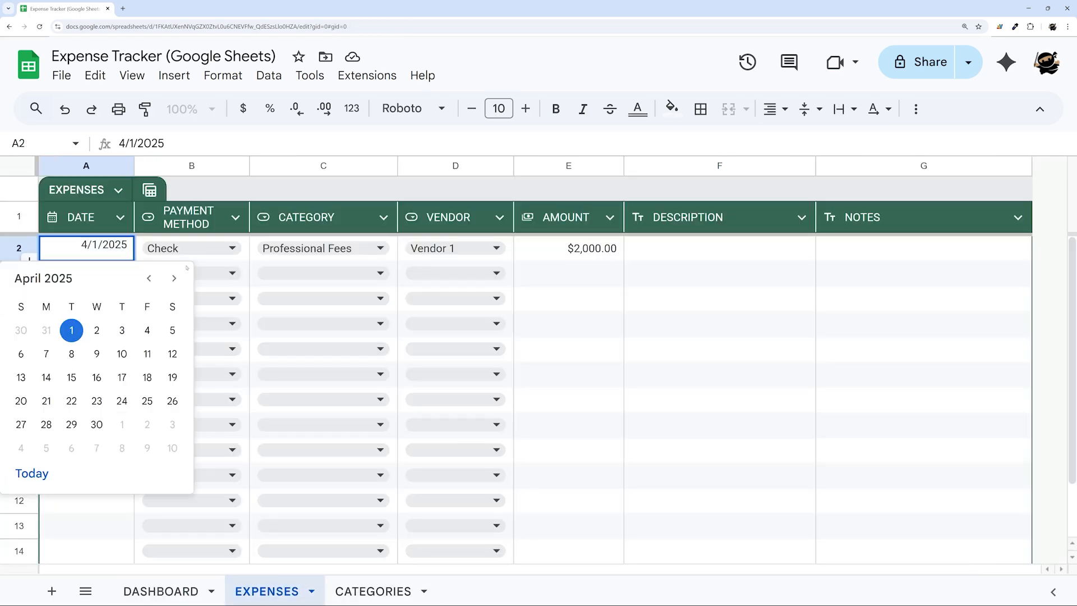
left_click(149, 279)
left_click(149, 278)
left_click(149, 278)
left_click(97, 330)
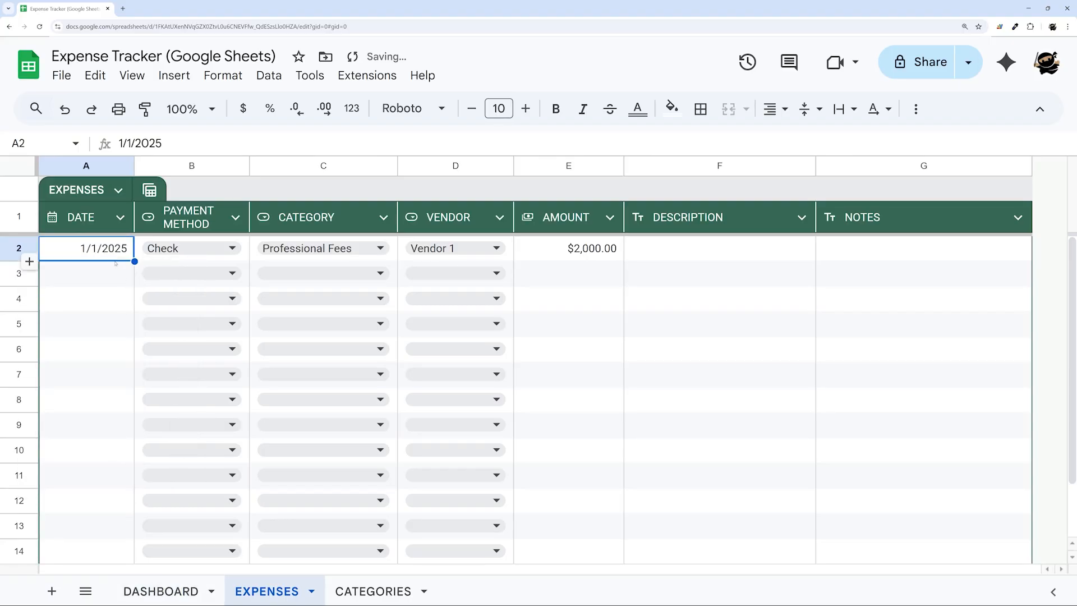
double_click(115, 250)
left_click(185, 249)
Add a second record in row 3 of the EXPENSES table with date 1/1/2025, category Advertising and amount 100.
double_click(84, 274)
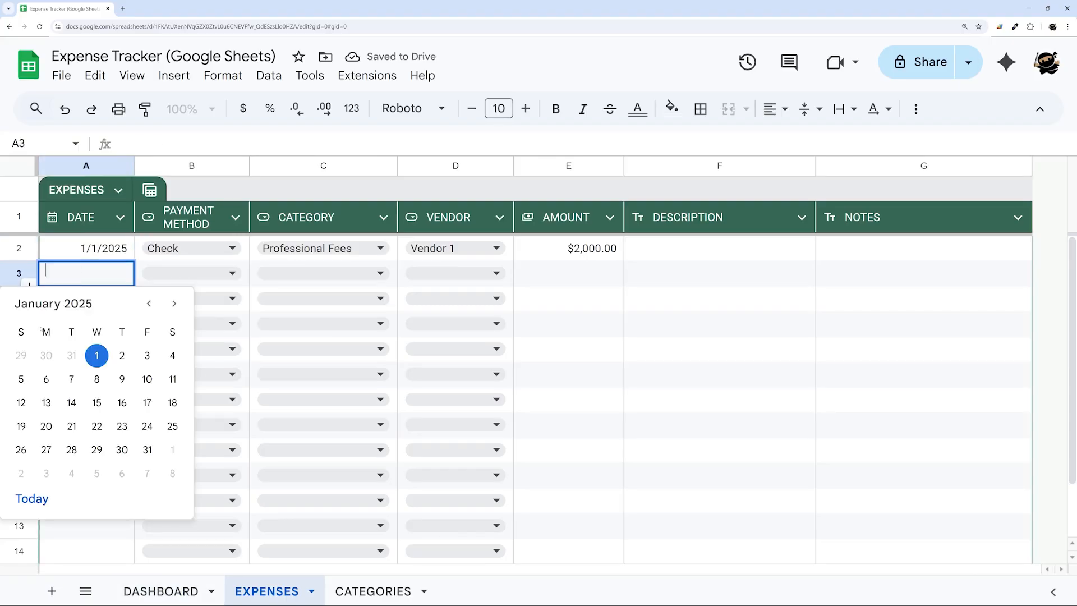
left_click(98, 356)
left_click(309, 273)
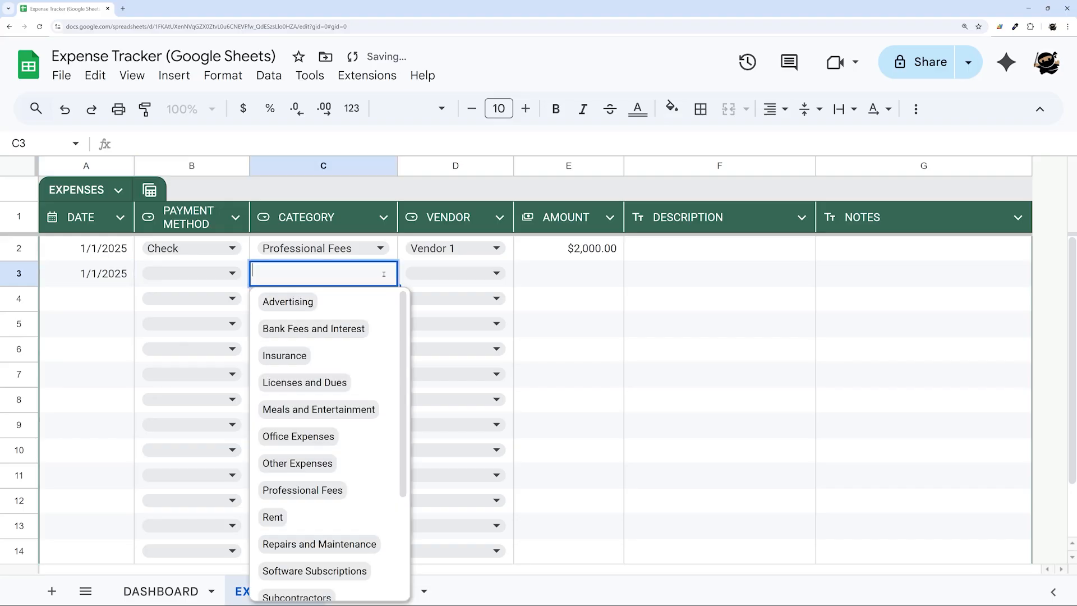
left_click(307, 307)
left_click(555, 272)
type("100")
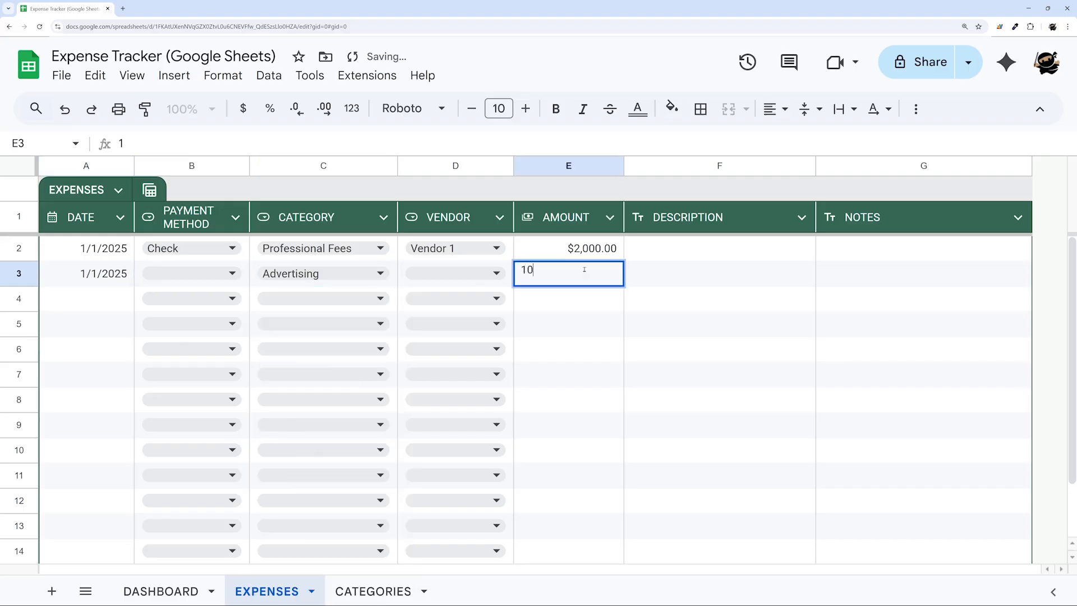
key("Return")
Begin a SUMIFS formula in DASHBOARD cell D6, the Jan cell for Advertising, with EXPENSES[AMOUNT] as the sum range.
left_click(161, 591)
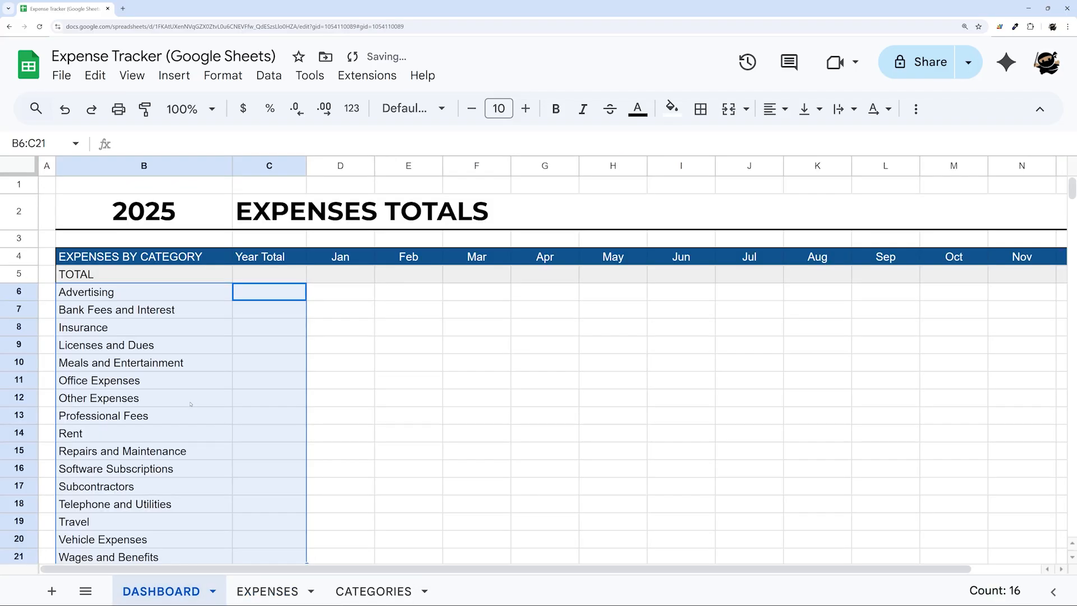
left_click(277, 294)
left_click(318, 293)
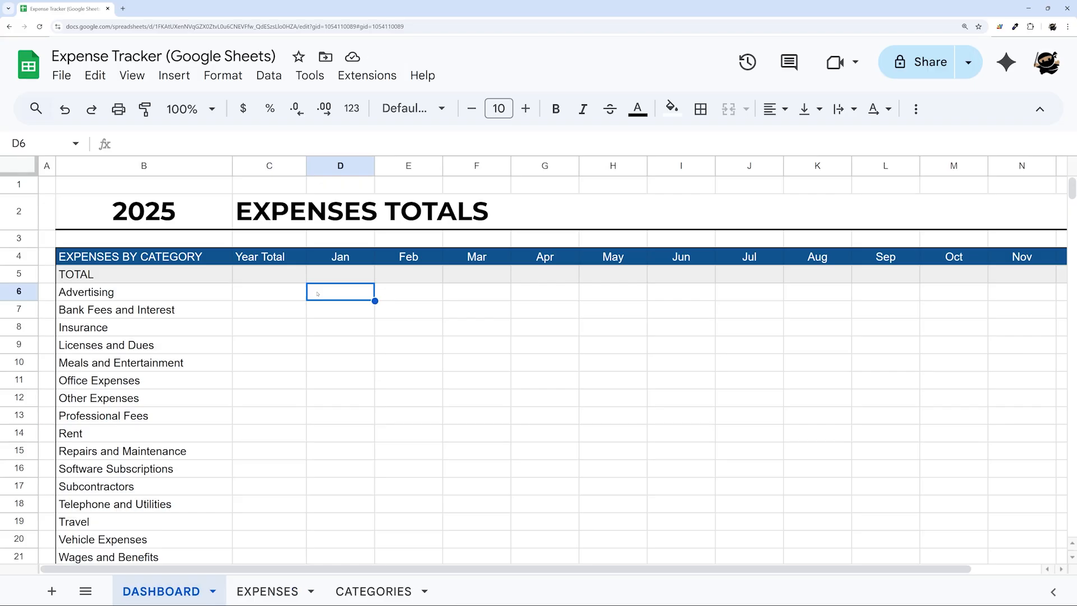
type("=sumifs(")
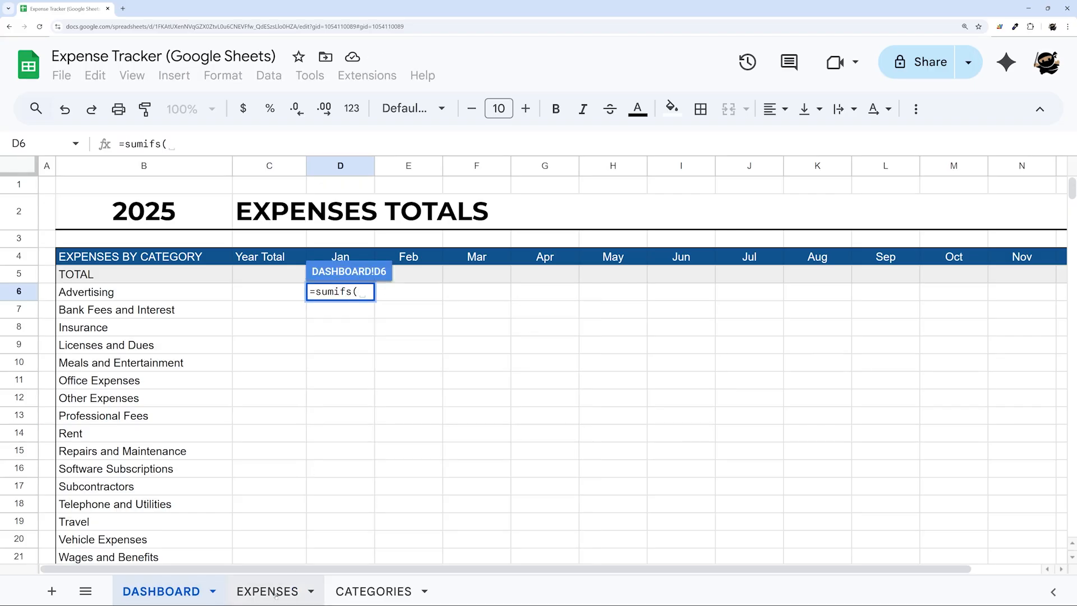
left_click(266, 591)
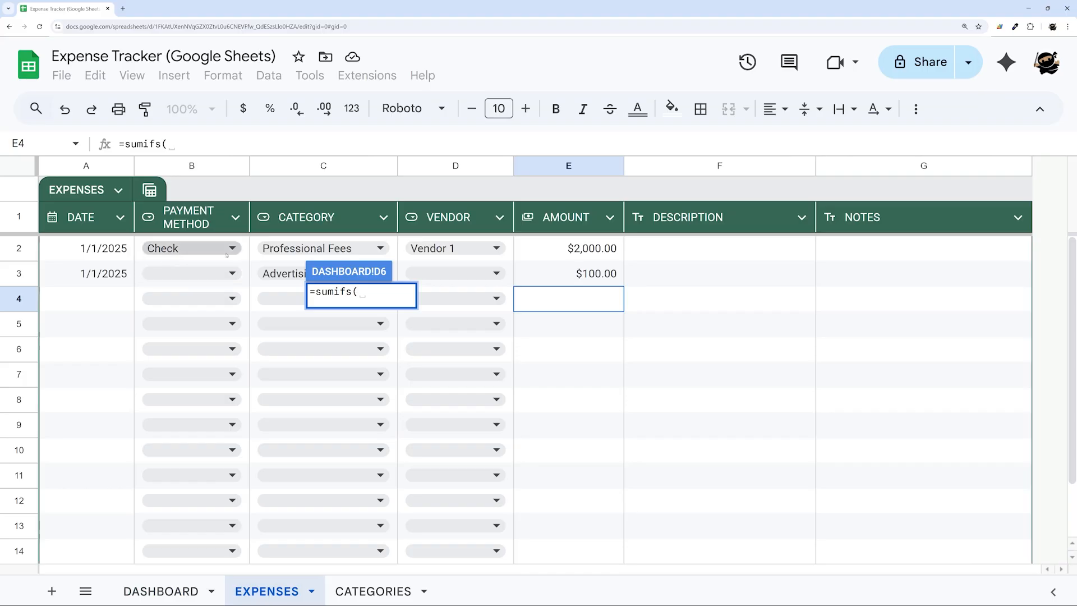
type("EX")
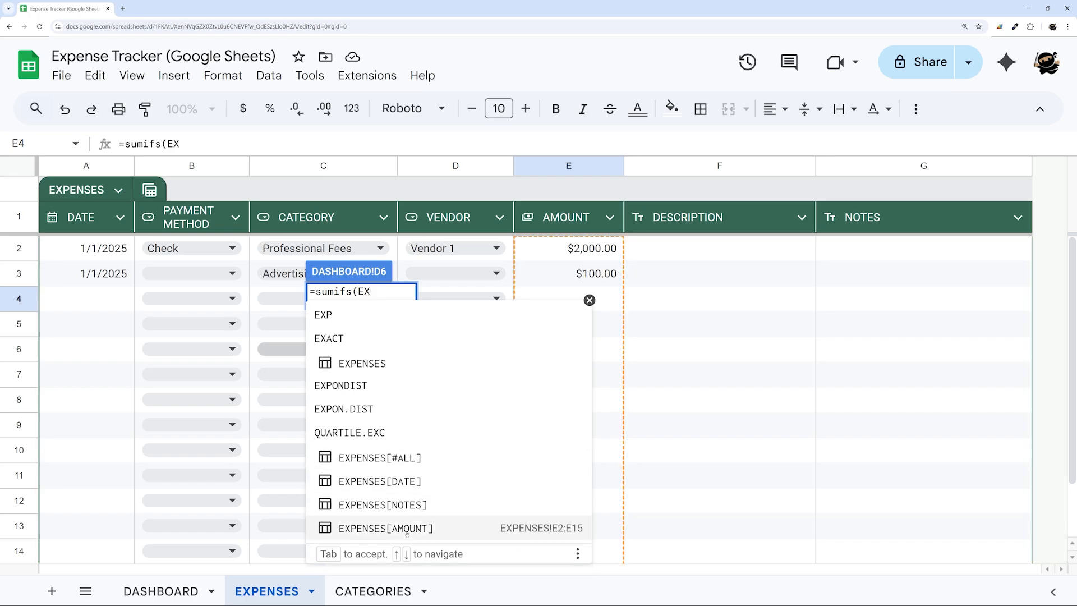
left_click(407, 528)
type(",")
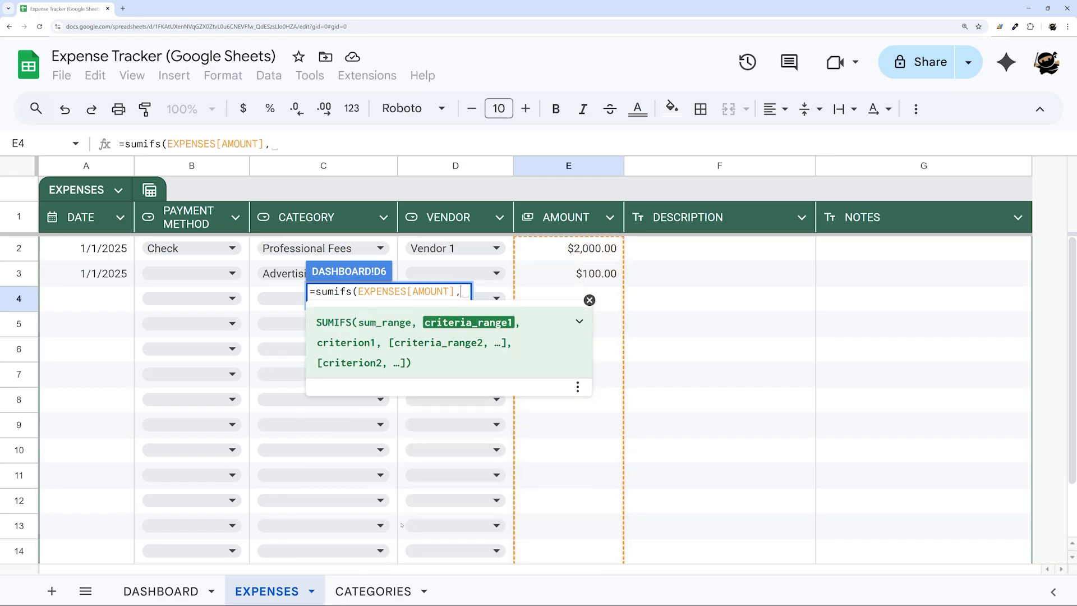
Add a first criterion to the SUMIFS formula that matches EXPENSES[CATEGORY] to the category name in DASHBOARD cell B6.
type("EXP")
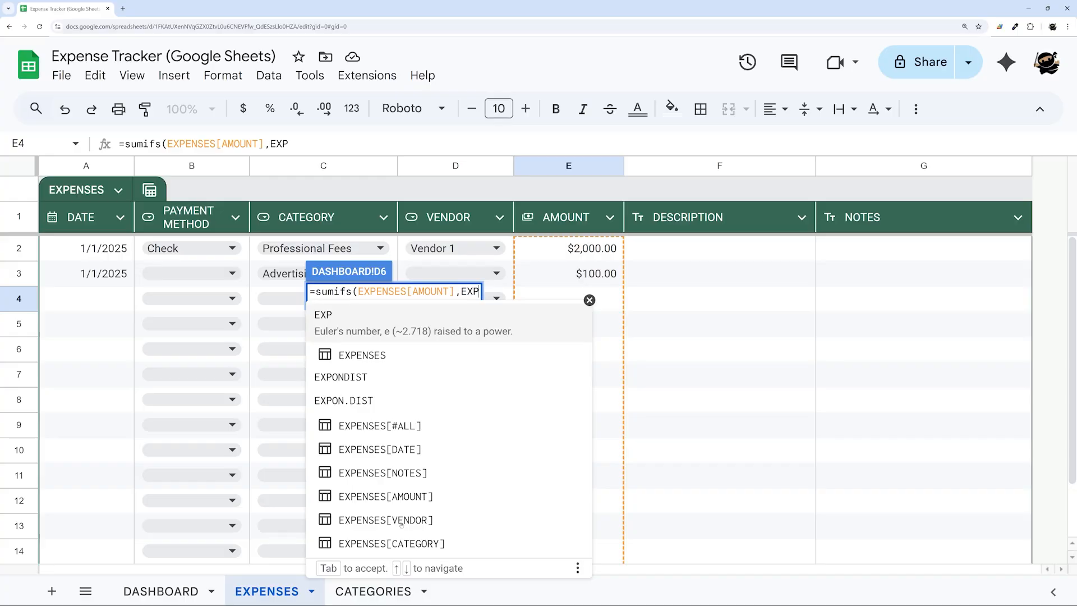
left_click(409, 534)
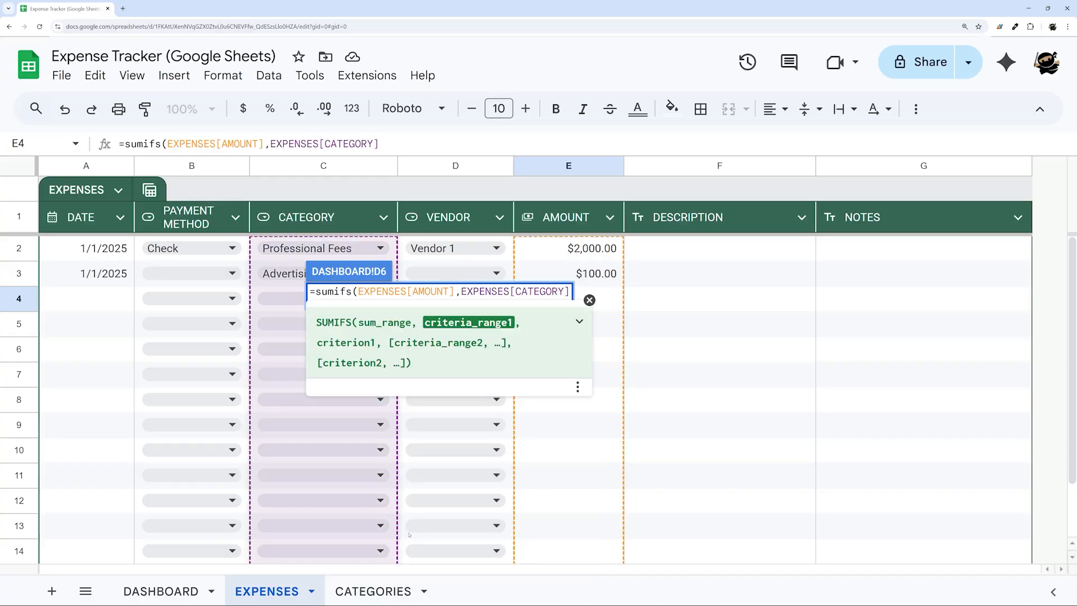
type(",")
left_click(163, 592)
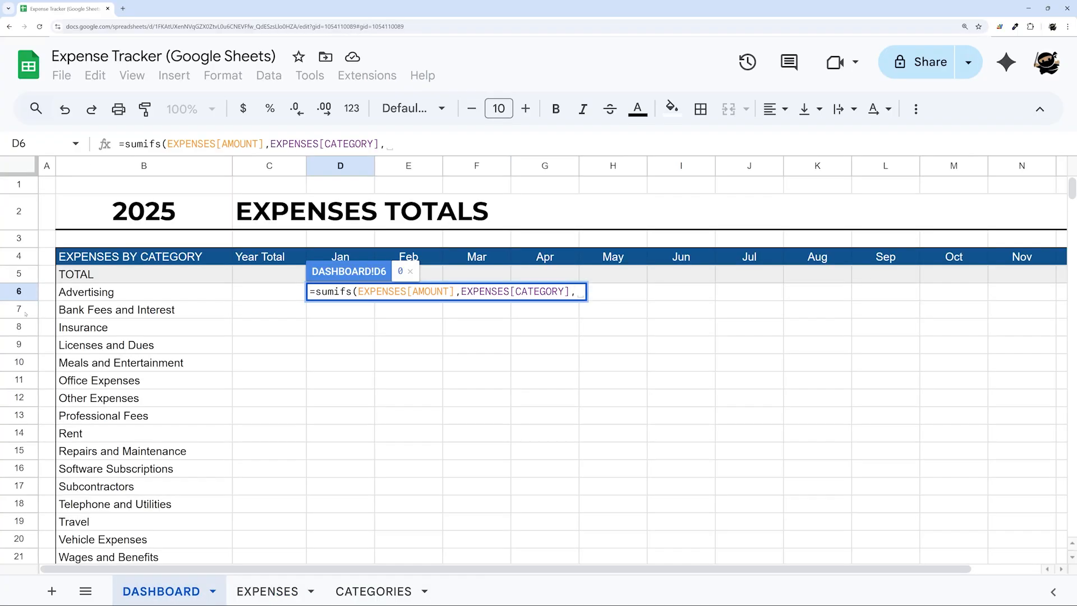
left_click(144, 293)
type(",")
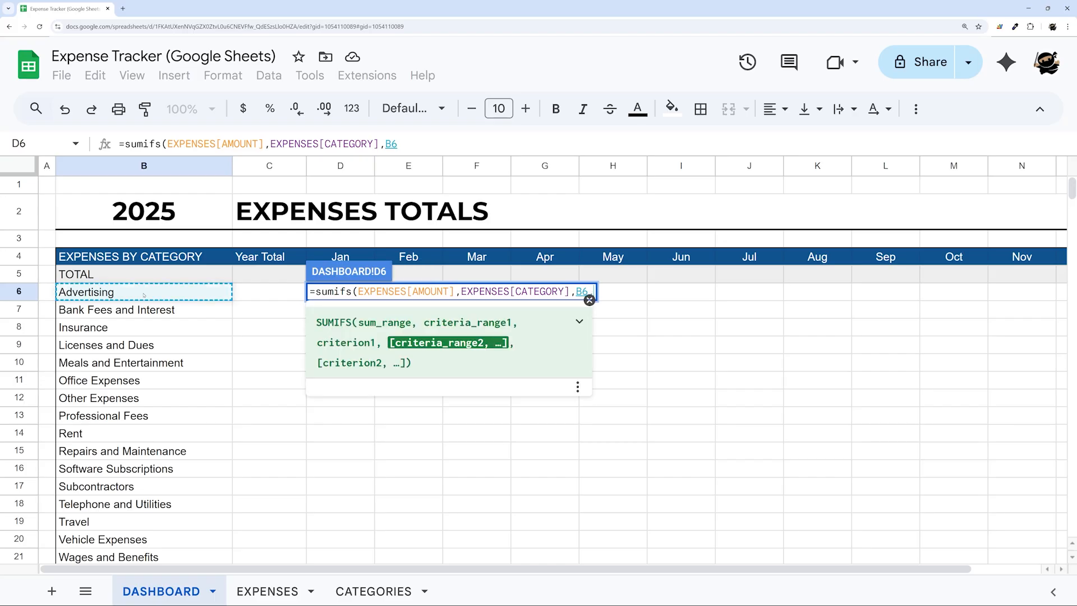
Add a second criterion requiring EXPENSES[DATE] to be ">="&D4, the Jan header cell, and enter the formula.
type("EX")
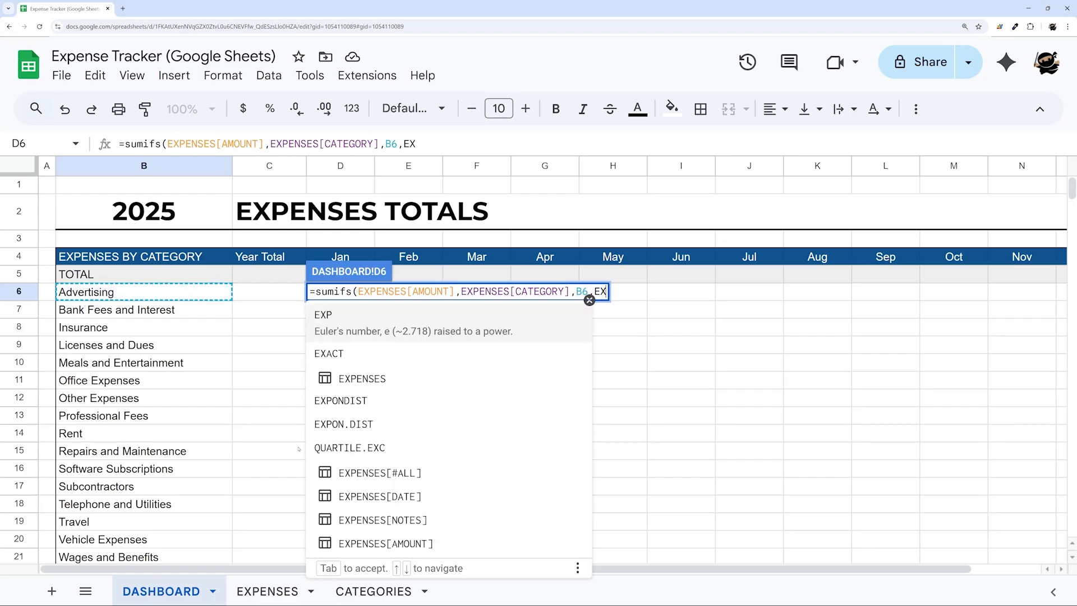
left_click(378, 496)
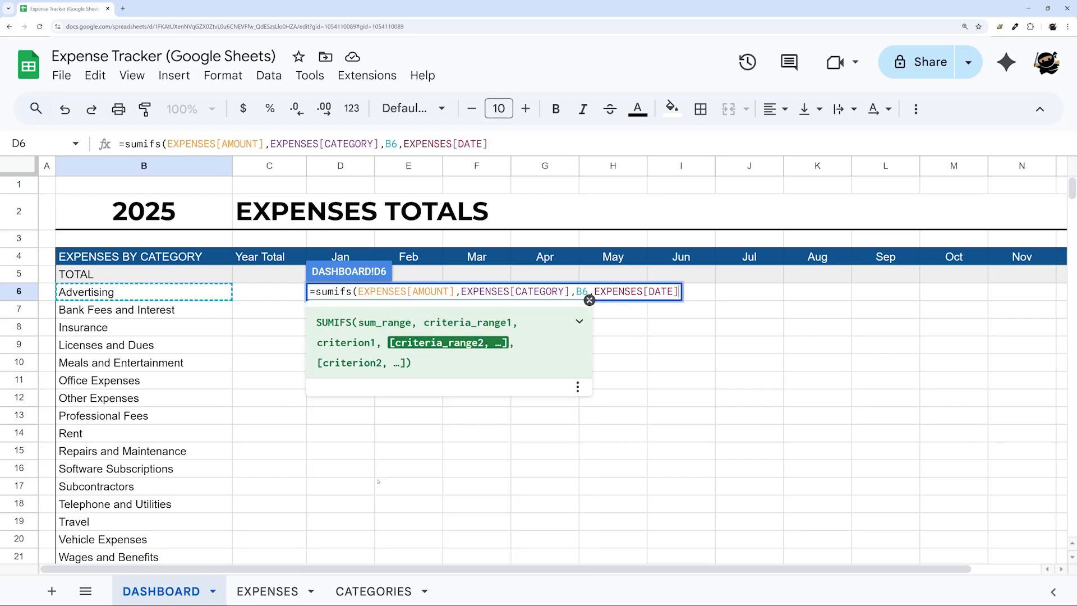
type(",\">=\"")
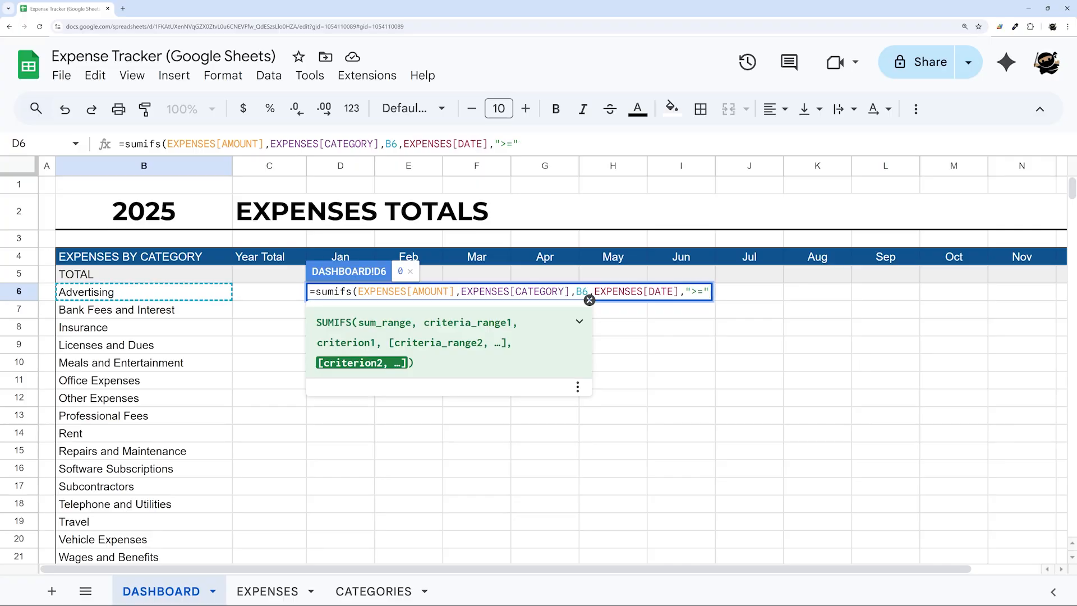
type("&")
left_click(340, 257)
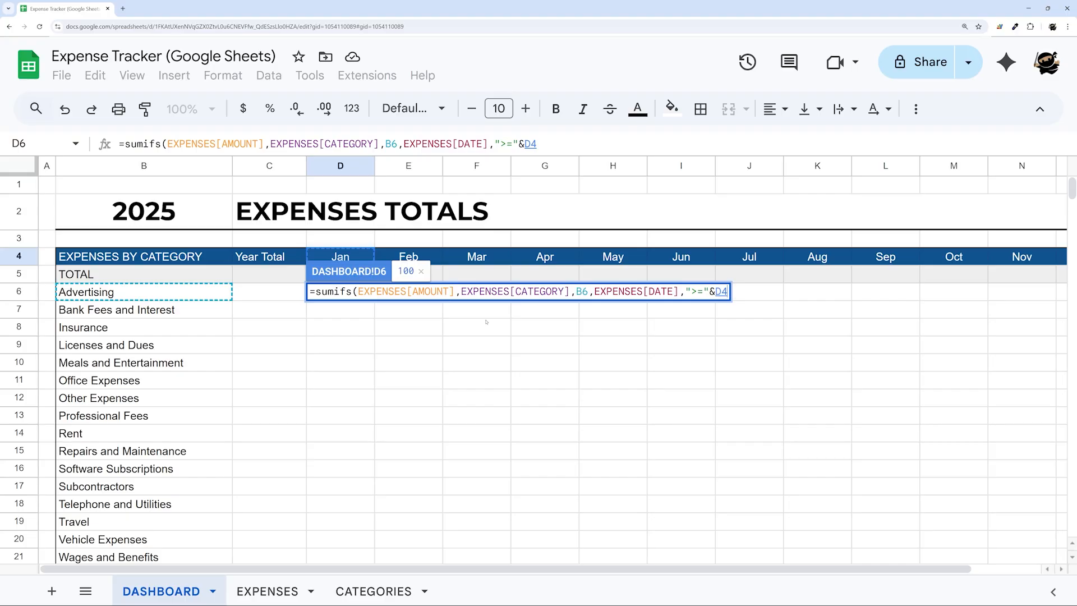
key("Return")
Append a copy of the EXPENSES[DATE] condition to the end of the D6 formula and change the copy's operator to "<=".
left_click(354, 292)
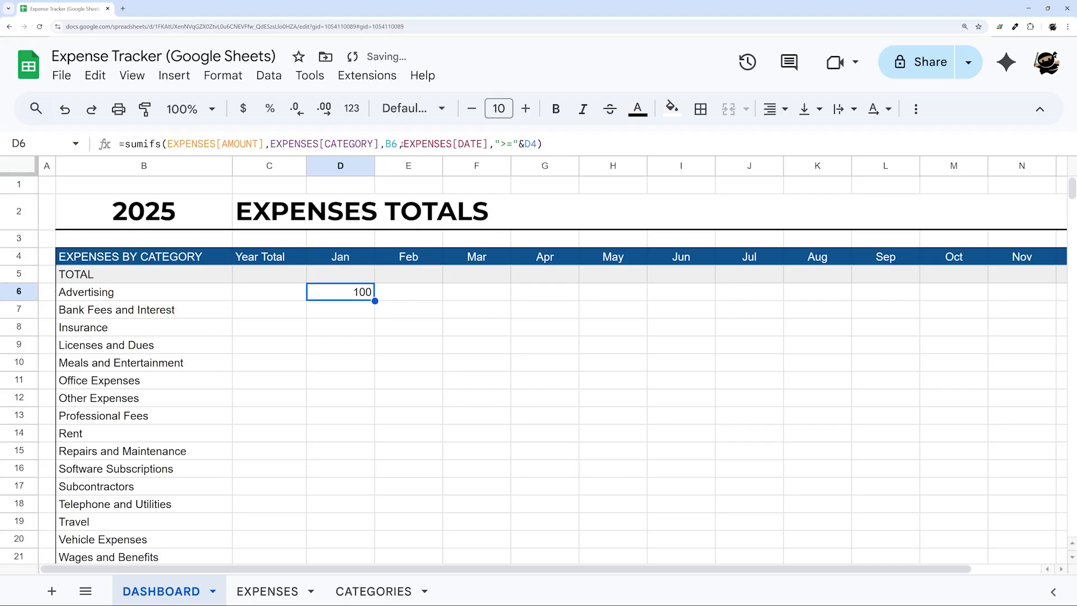
left_click_drag(536, 144, 380, 145)
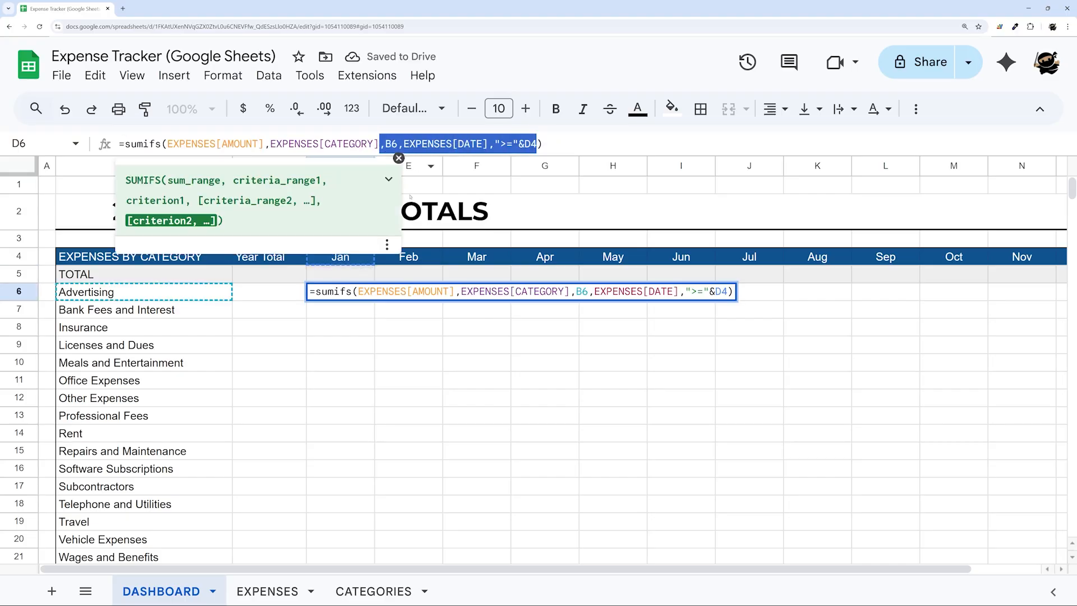
key("Escape")
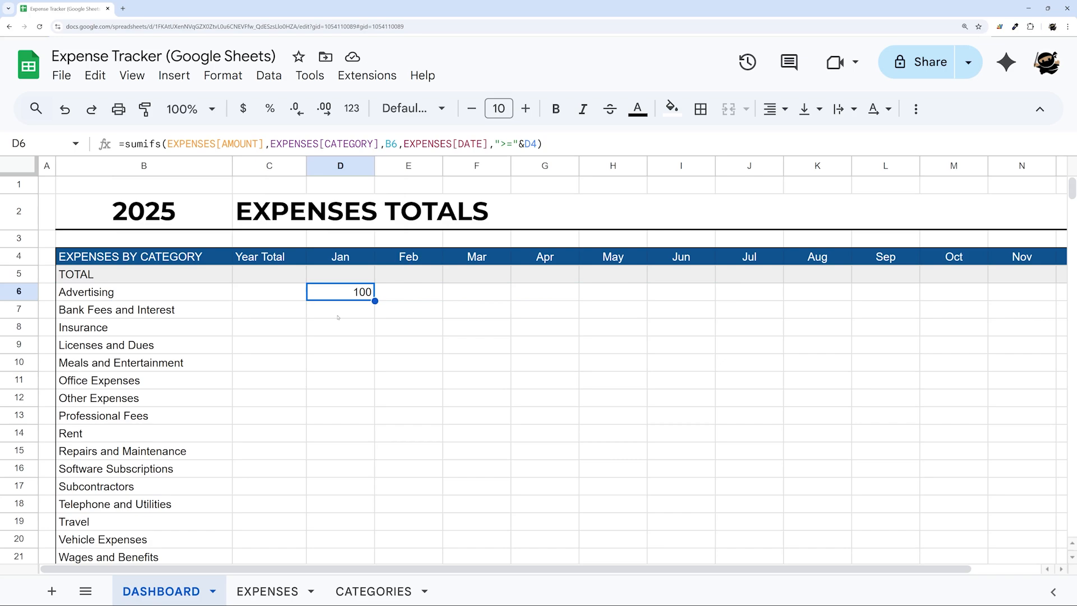
left_click_drag(404, 144, 537, 144)
key("ctrl+c")
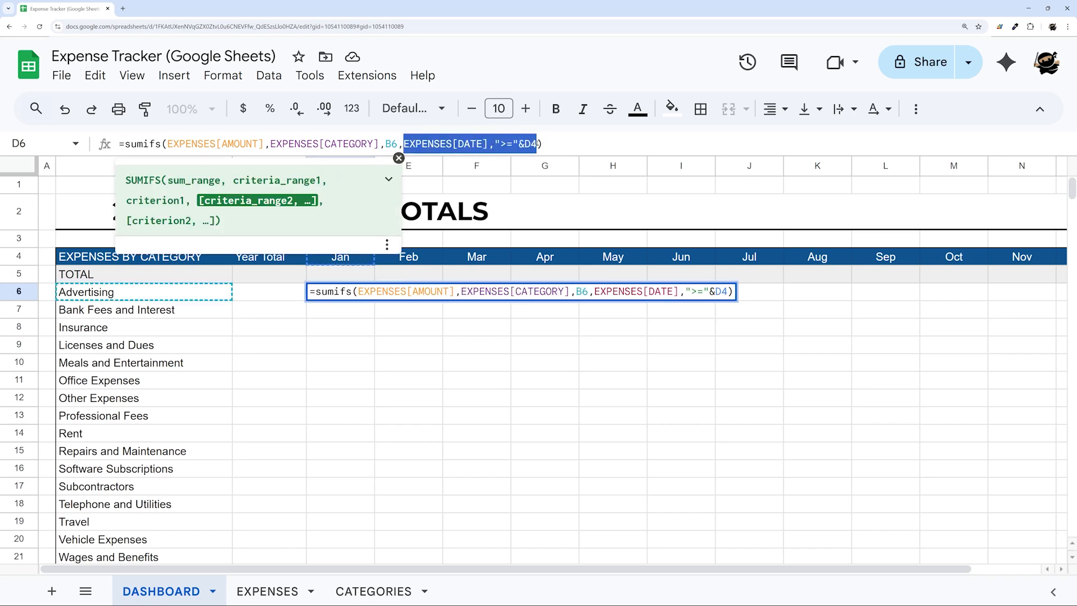
left_click(538, 145)
type(",")
key("ctrl+v")
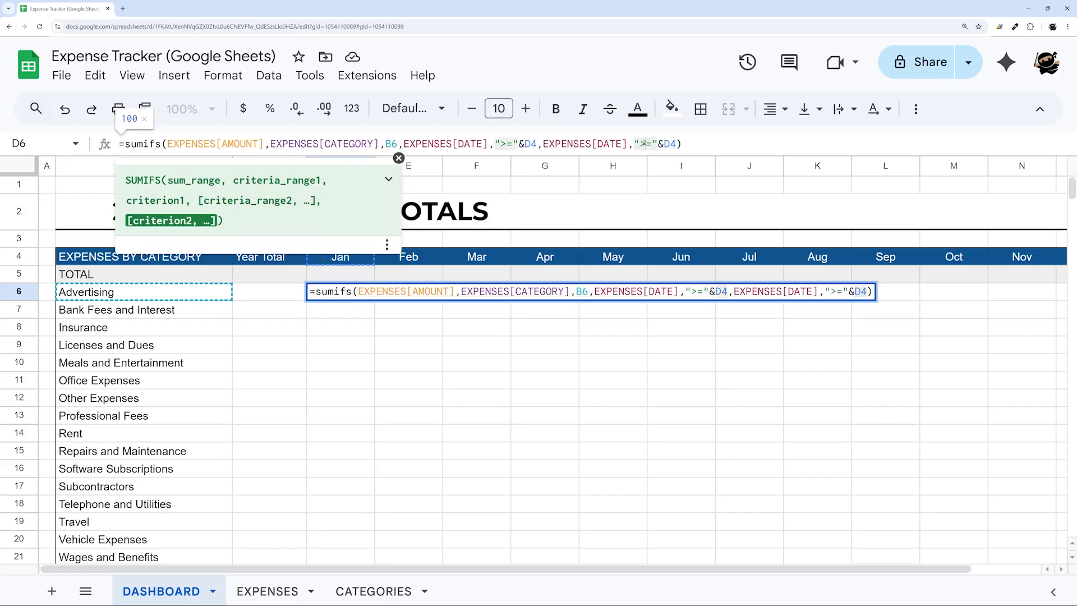
type("<")
left_click_drag(636, 143, 657, 144)
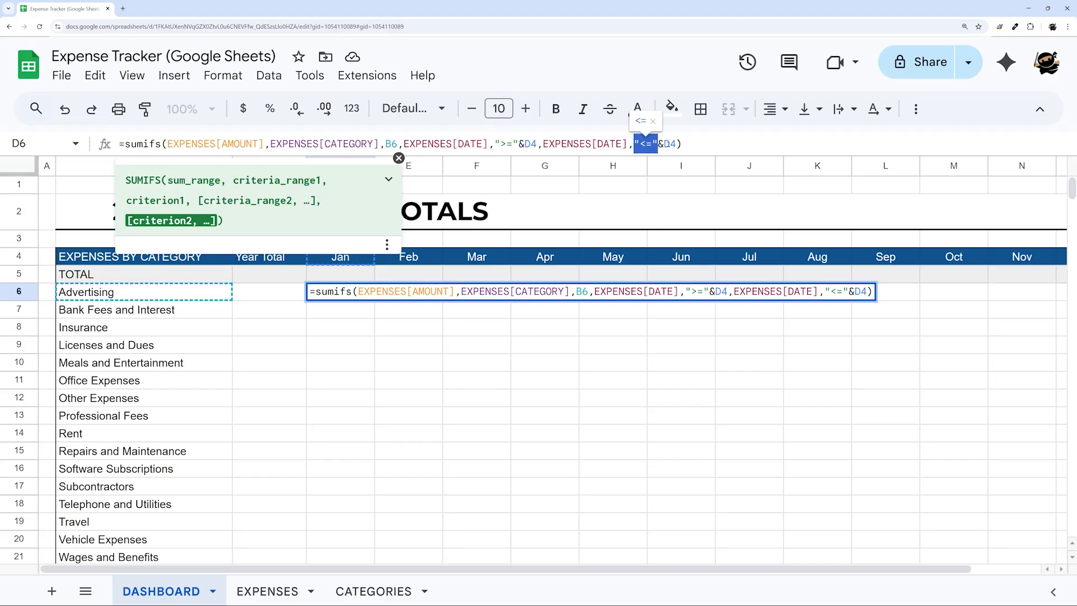
Wrap the D4 reference of the "<=" condition as EOMONTH(D4,0) and enter the D6 formula.
left_click(664, 144)
type("EOMONTH(")
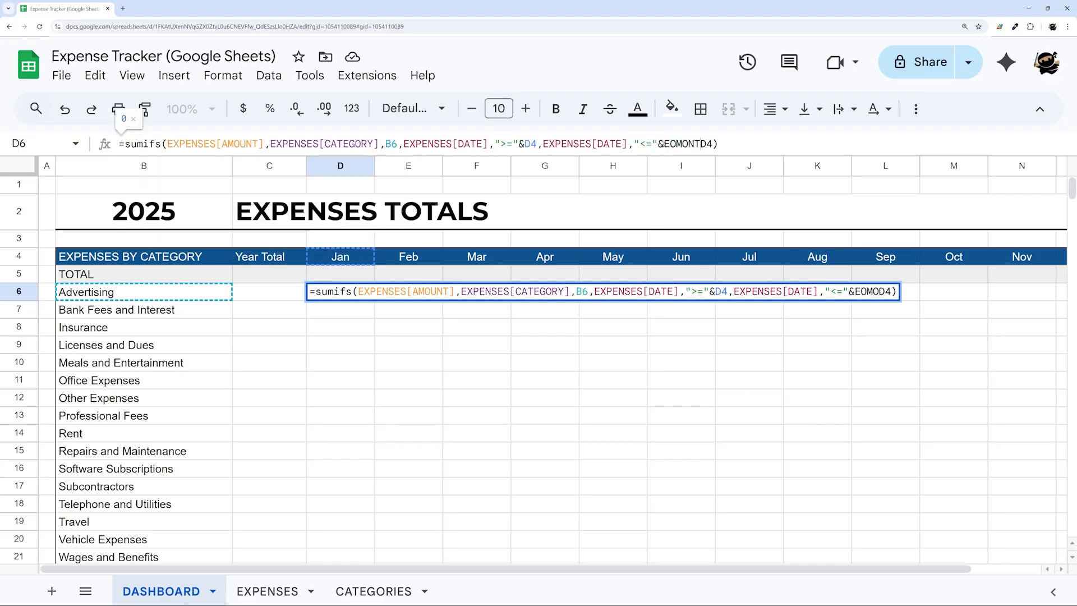
key("Right")
key("Right")
type(",0)")
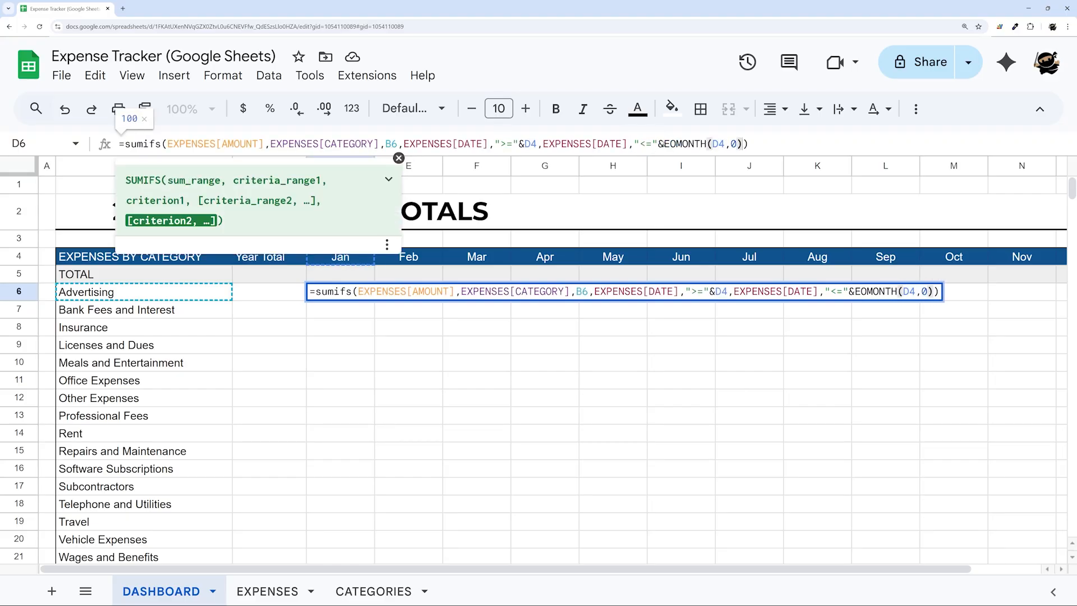
left_click_drag(663, 144, 741, 144)
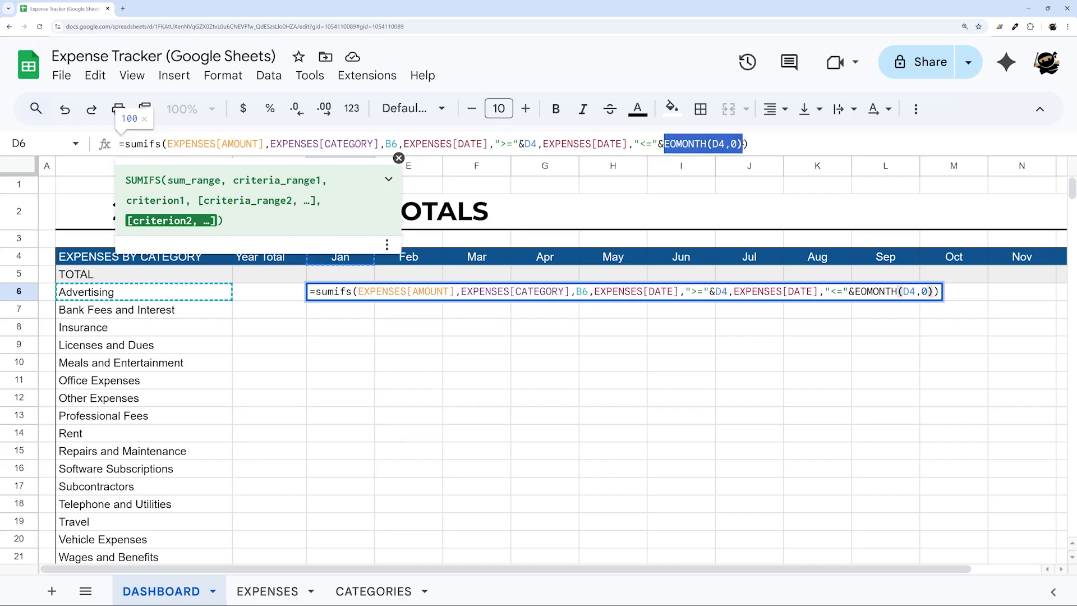
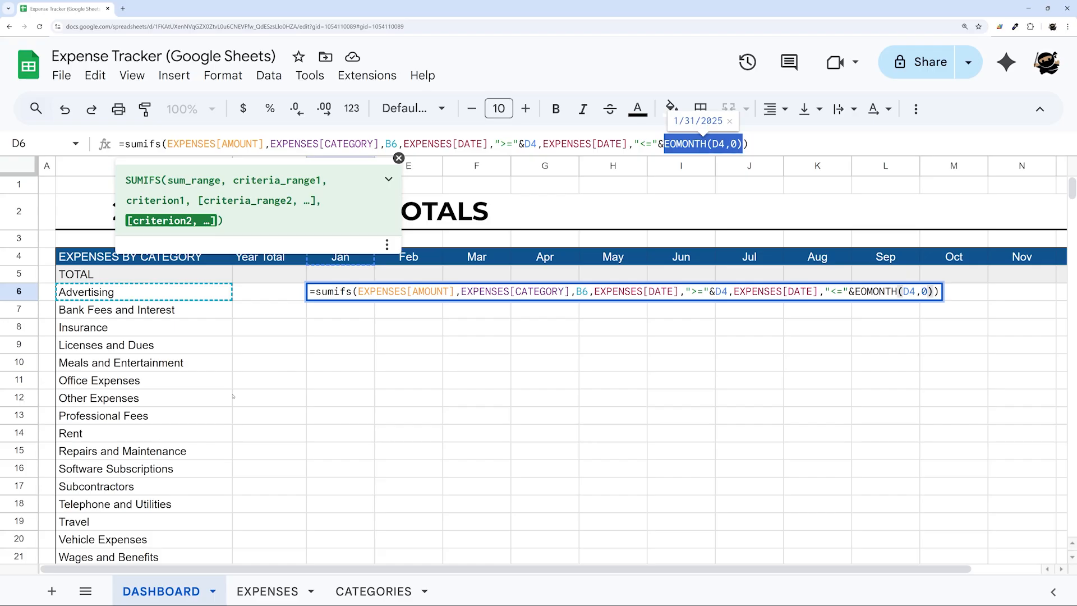
key("Return")
left_click(358, 299)
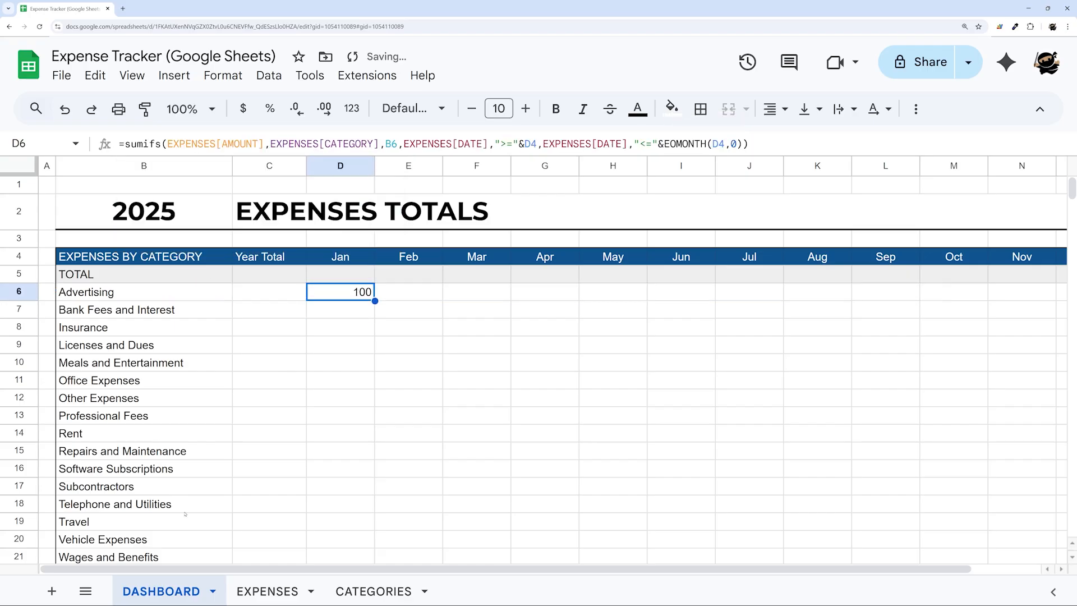
Add a third record in row 4 of the EXPENSES table with date 2/2/2025, category Advertising and amount 200.
left_click(373, 591)
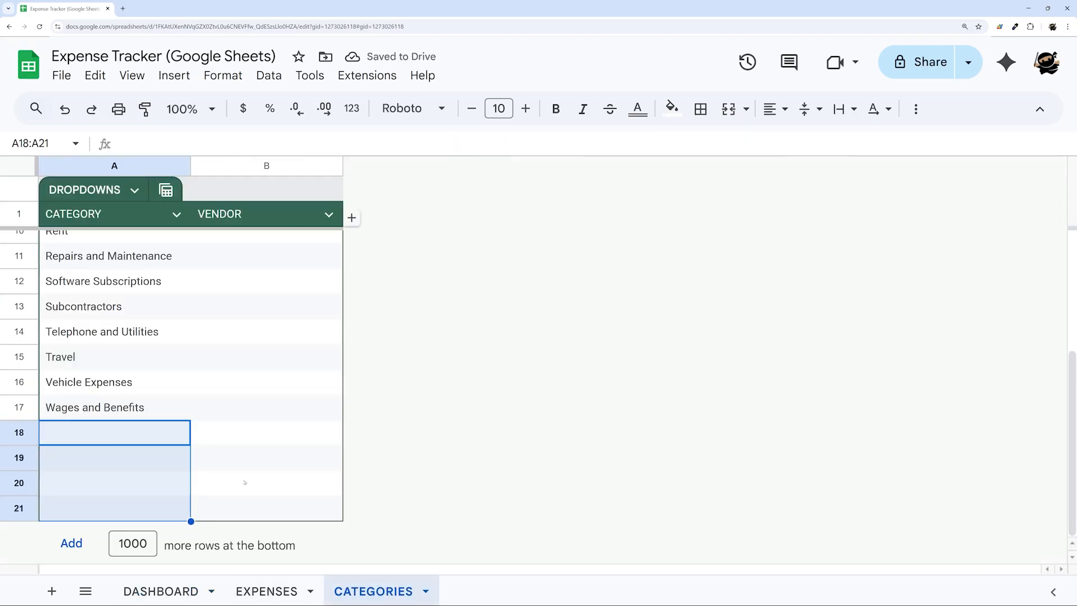
left_click(231, 602)
double_click(87, 298)
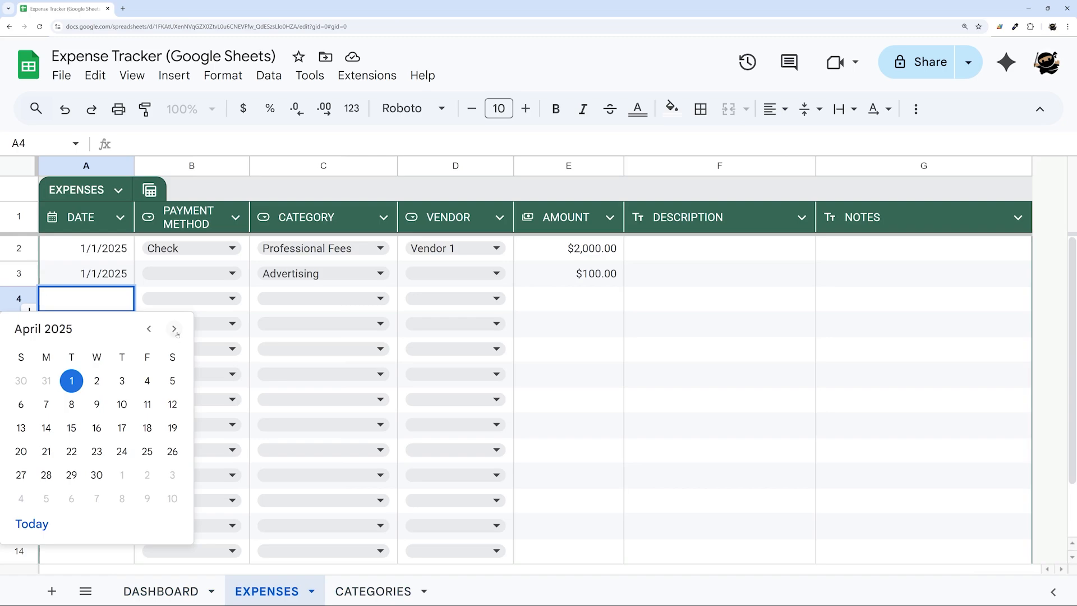
left_click(173, 329)
left_click(148, 329)
left_click(149, 329)
left_click(148, 329)
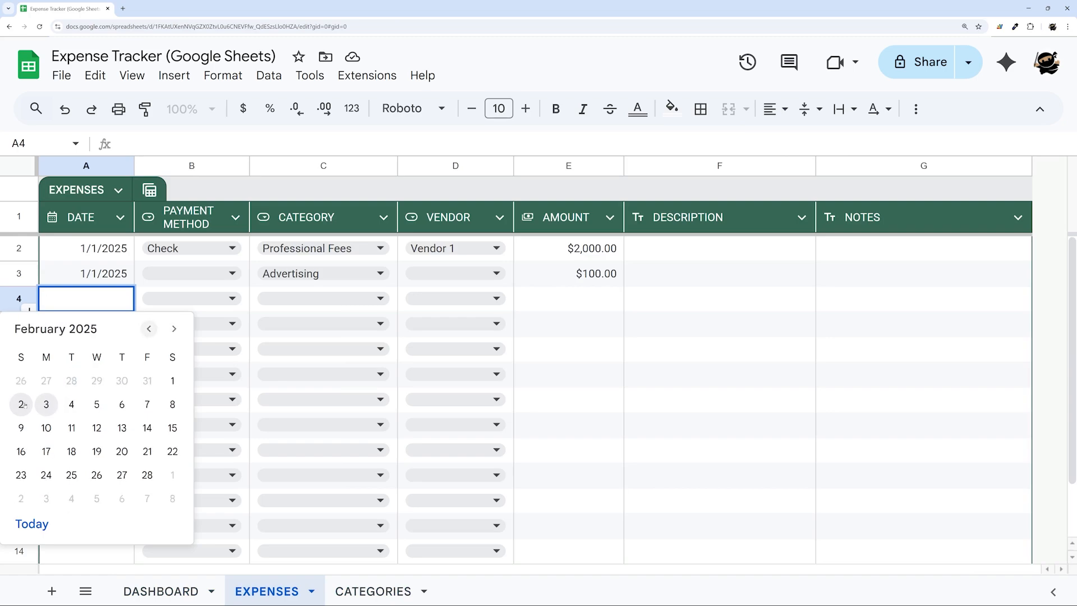
left_click(22, 403)
left_click(381, 298)
left_click(286, 325)
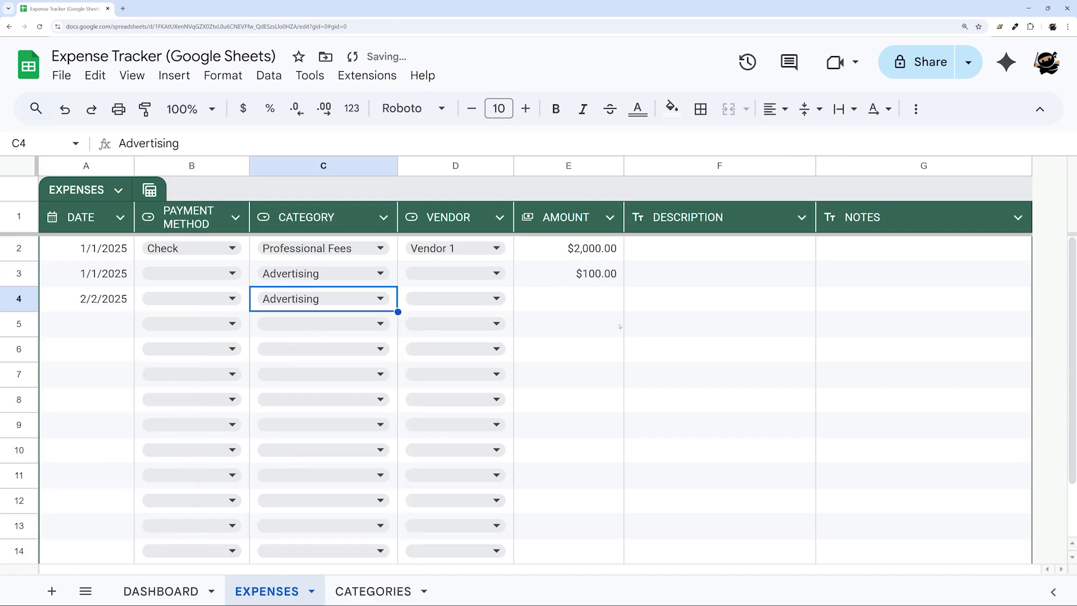
left_click(573, 297)
type("200")
key("Return")
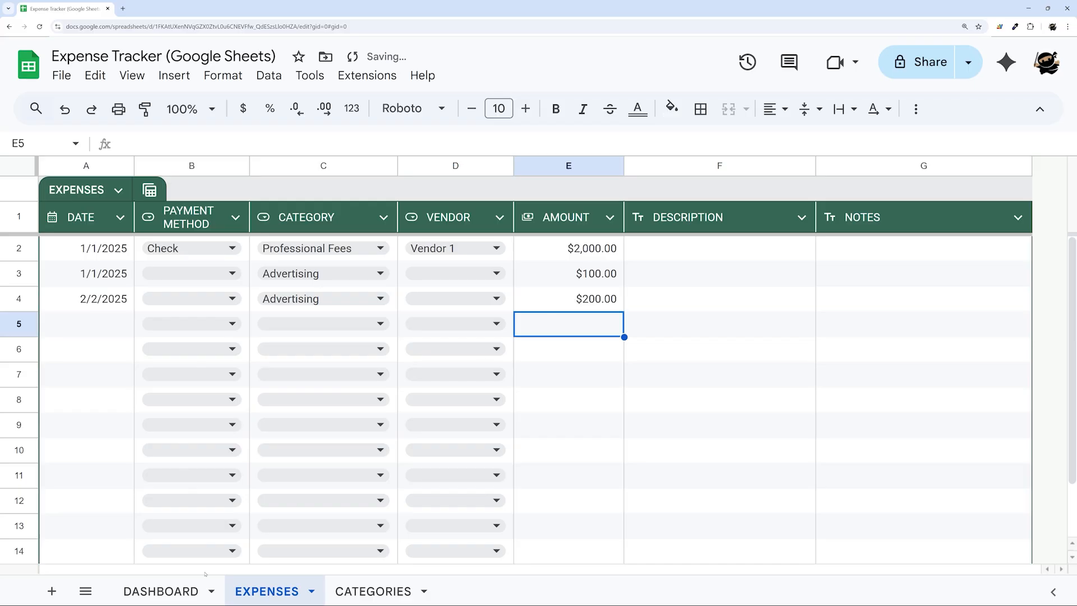
Return to the DASHBOARD sheet and review the cell references in the D6 formula.
left_click(194, 588)
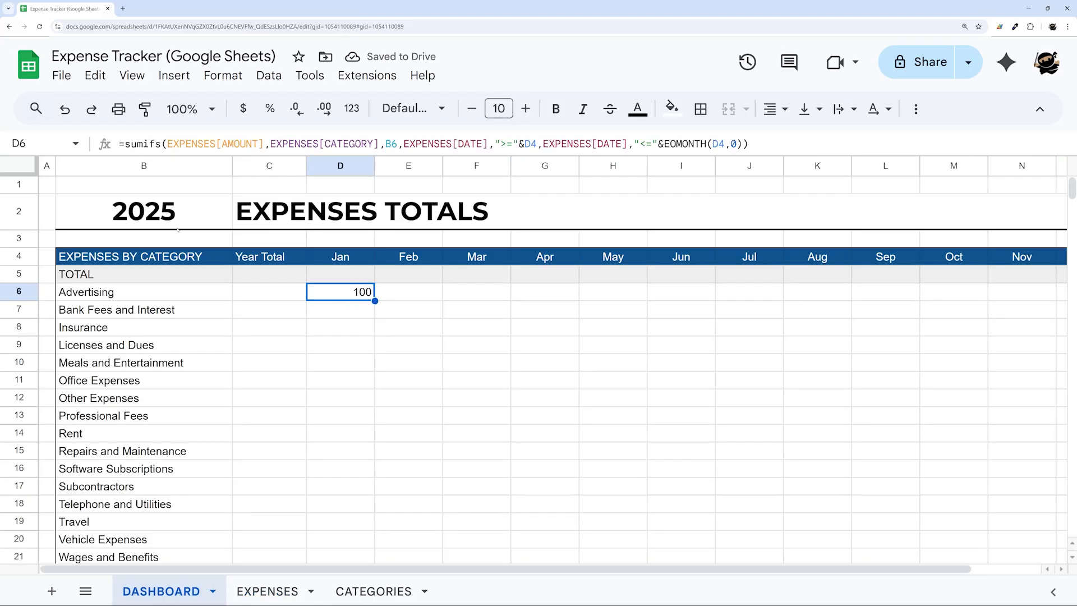
left_click(390, 144)
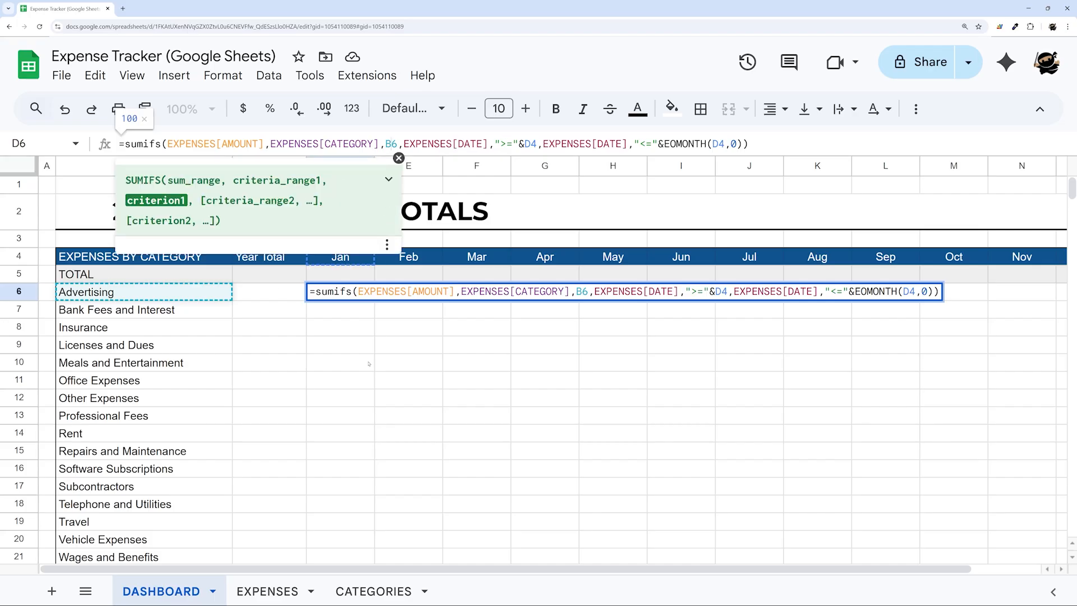
key("Escape")
Try filling the D6 formula across into E6, inspect its category reference, and clear E6.
left_click_drag(375, 301, 406, 299)
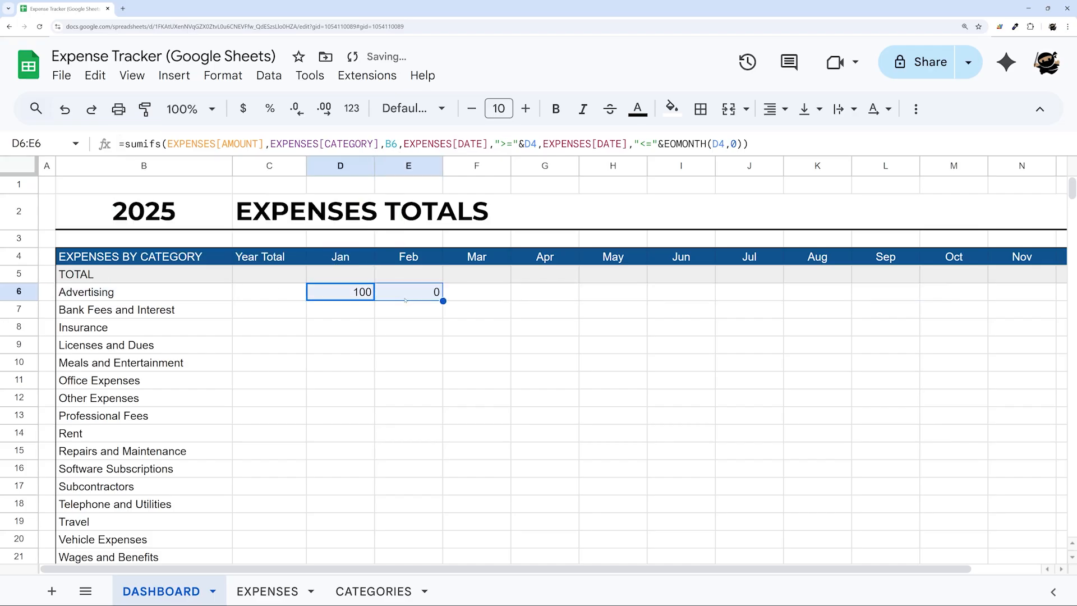
left_click(406, 293)
left_click(383, 147)
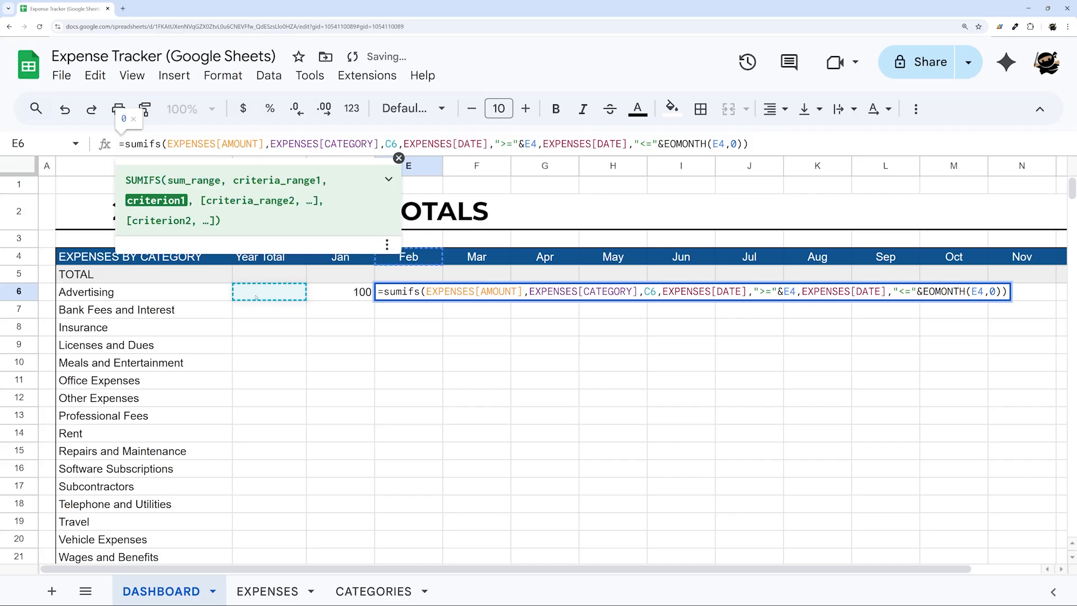
key("Escape")
left_click(255, 297)
left_click(396, 295)
key("Delete")
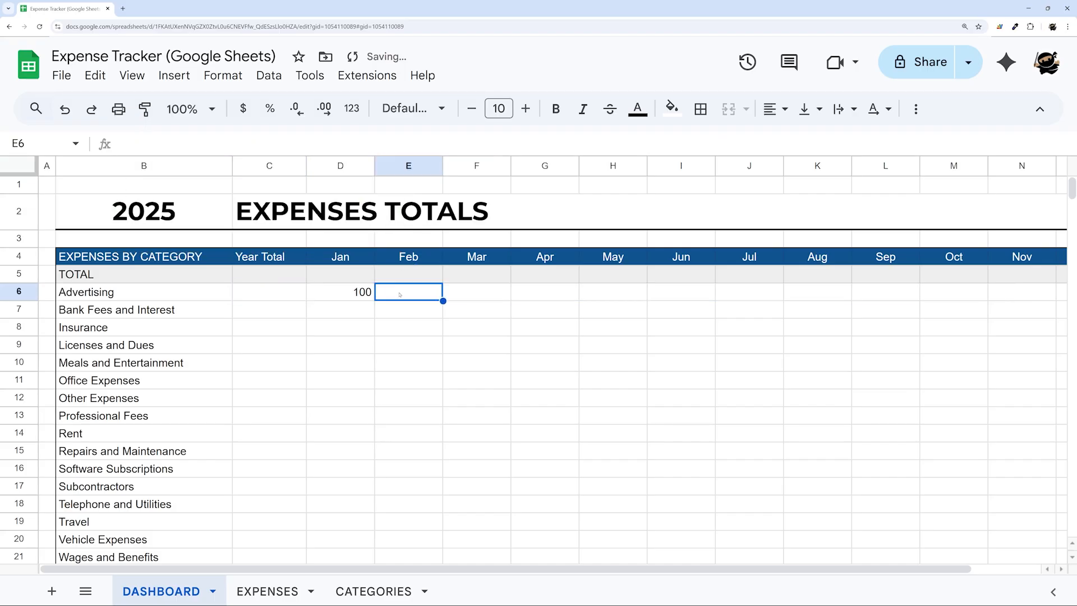
Lock the column of the category criterion in the D6 formula as $B6 and enter it.
key("Left")
left_click(387, 144)
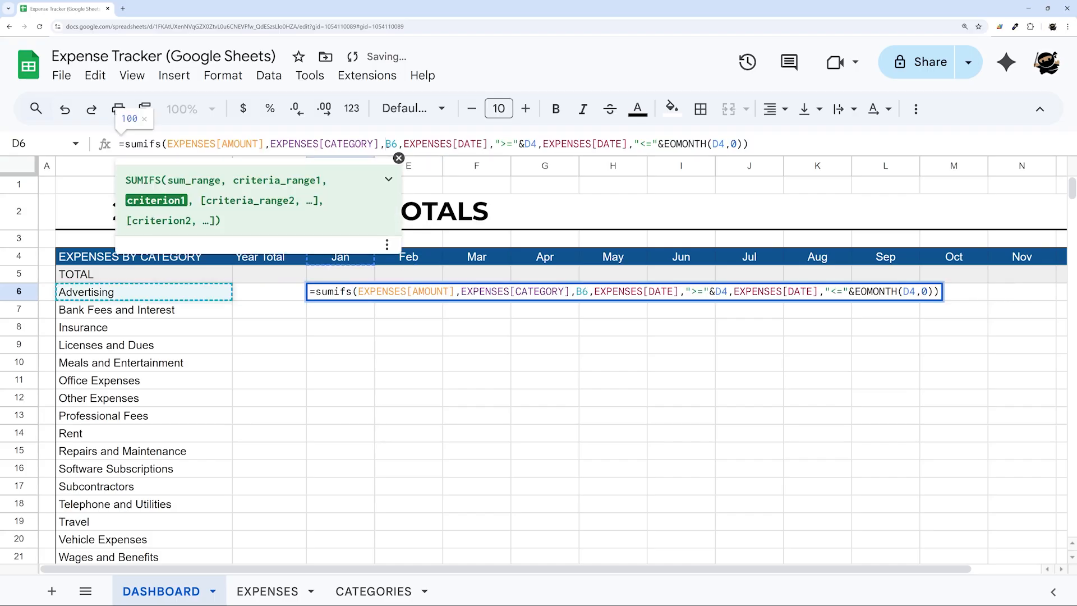
type("$")
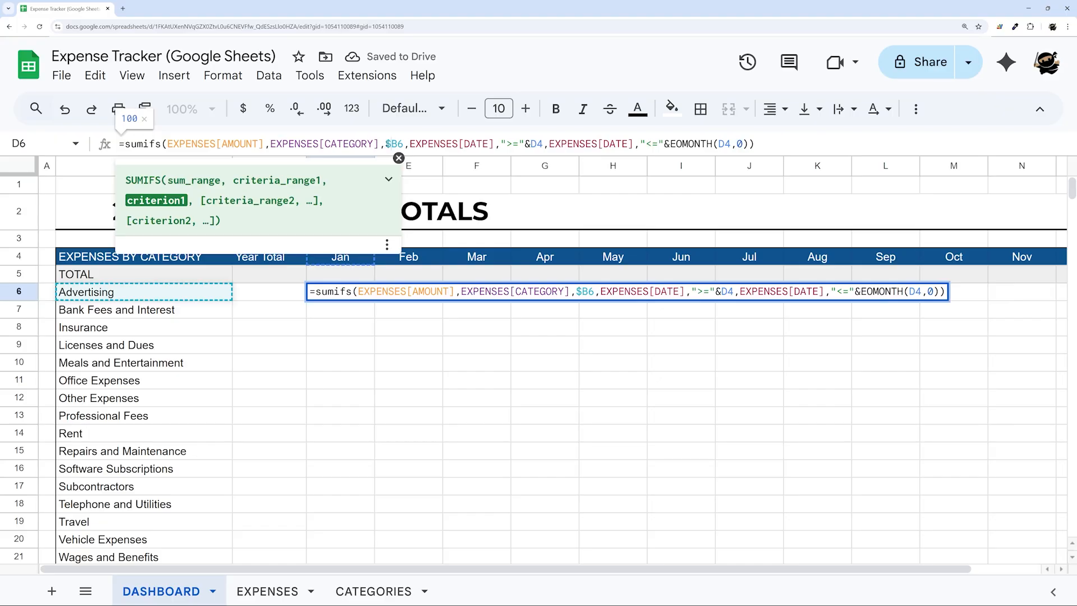
key("Return")
key("Up")
key("Up")
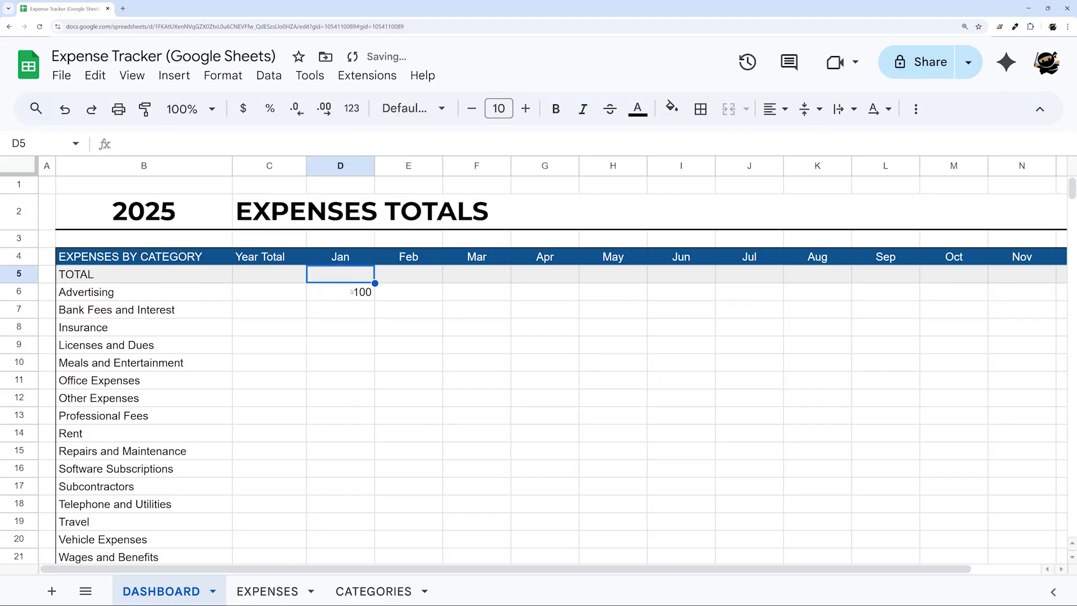
Examine how the $B6 and D4 references in the D6 formula relate to the category column and month header.
key("Down")
left_click_drag(385, 145, 403, 144)
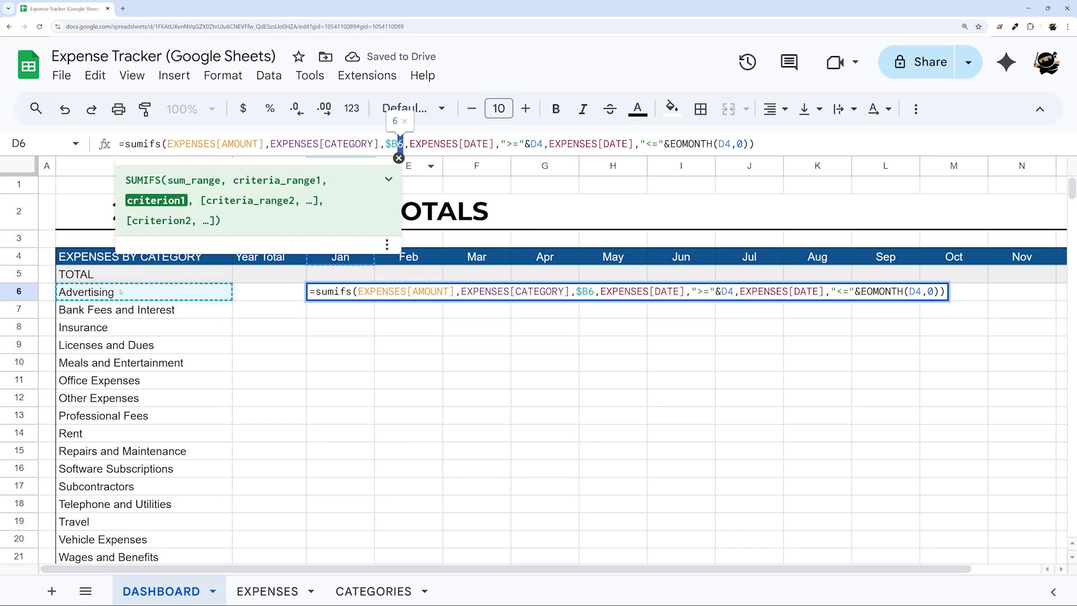
left_click_drag(121, 292, 121, 486)
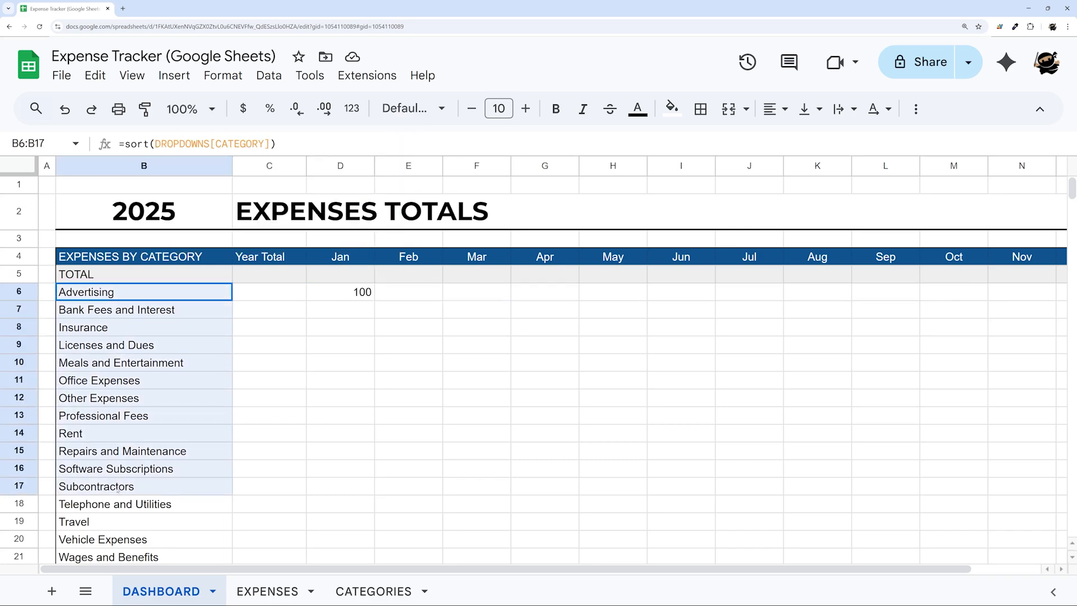
left_click(362, 294)
key("F2")
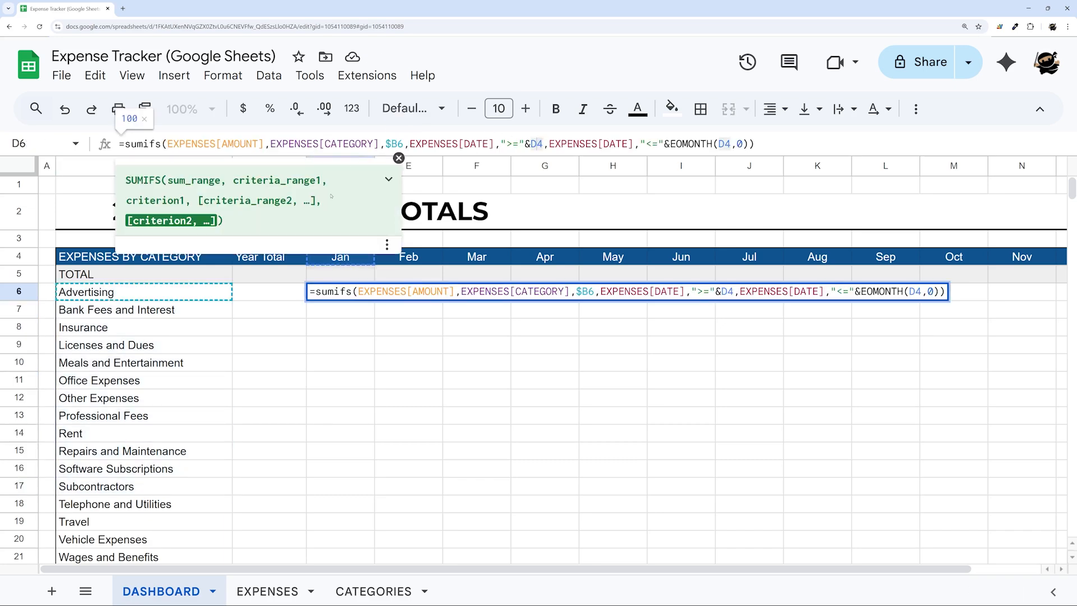
left_click(398, 159)
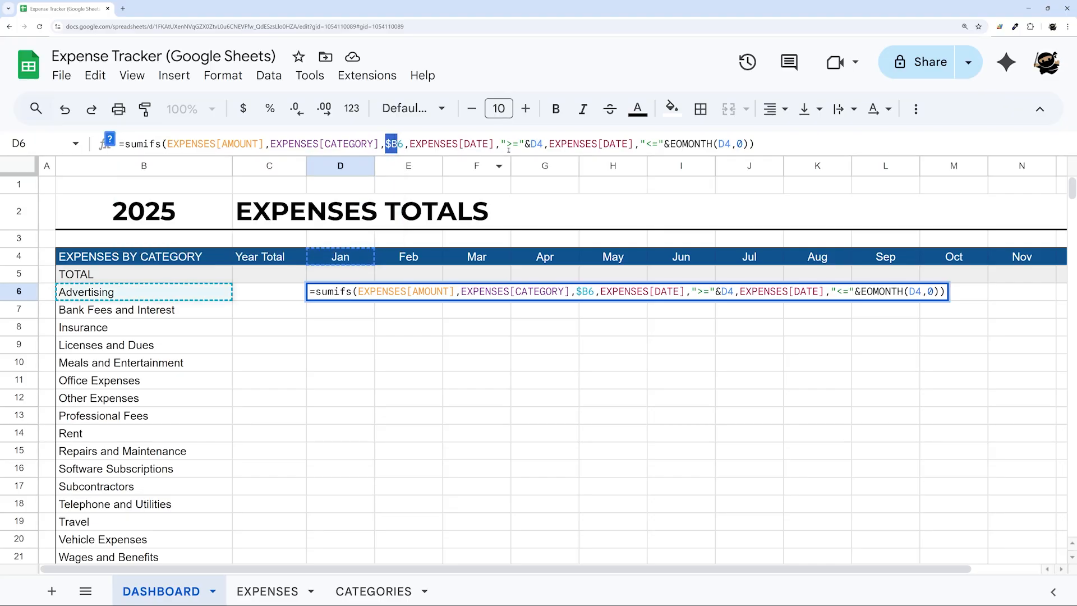
left_click_drag(531, 144, 543, 144)
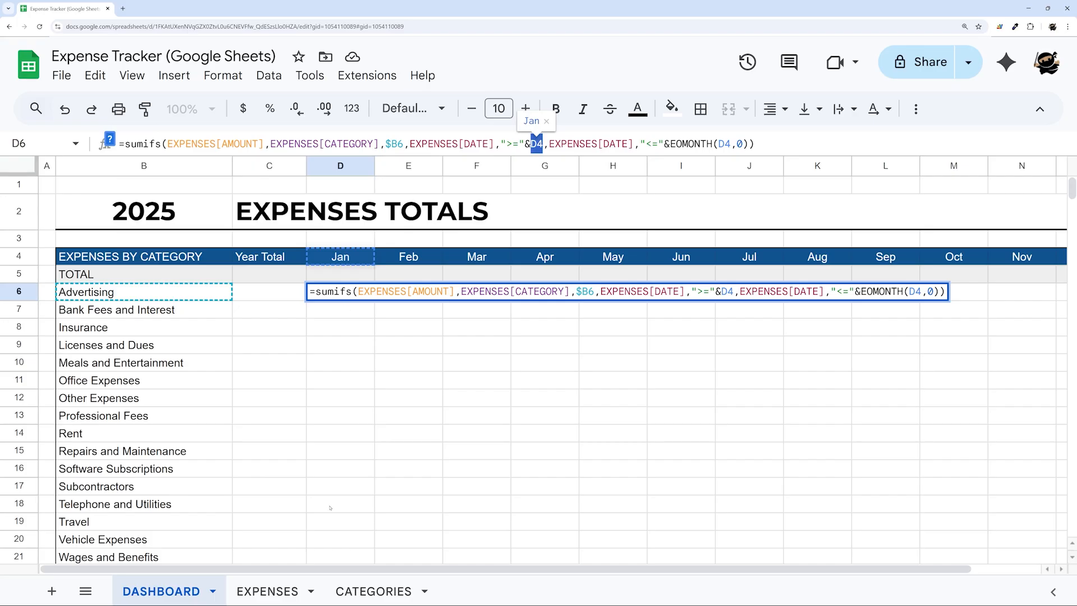
key("Return")
left_click(334, 275)
left_click(337, 293)
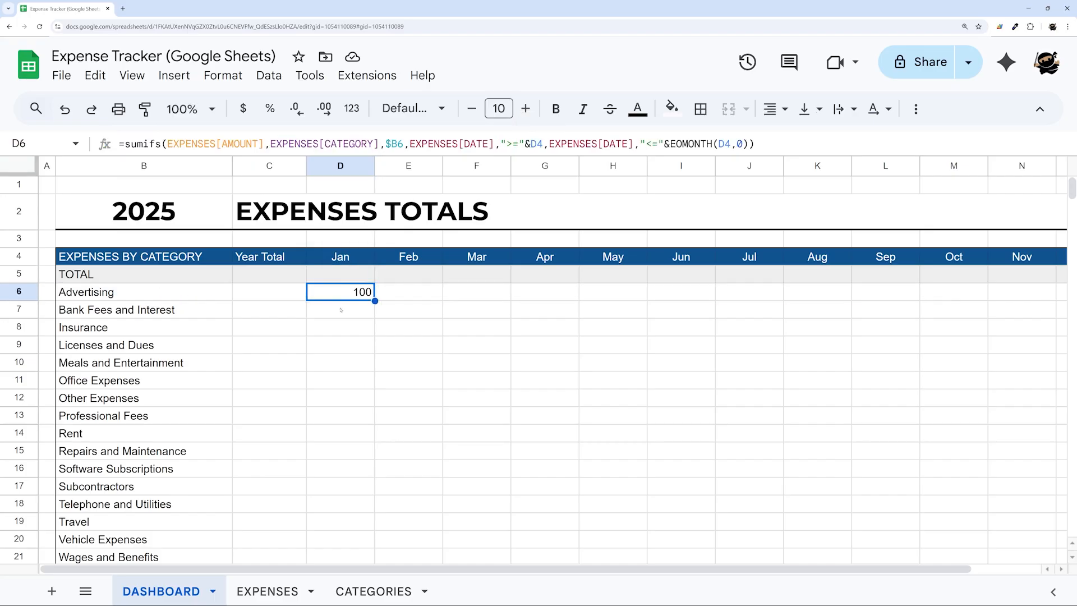
Lock the row of both month references in the D6 formula as D$4 and enter it.
left_click(341, 310)
left_click(342, 293)
left_click(534, 143)
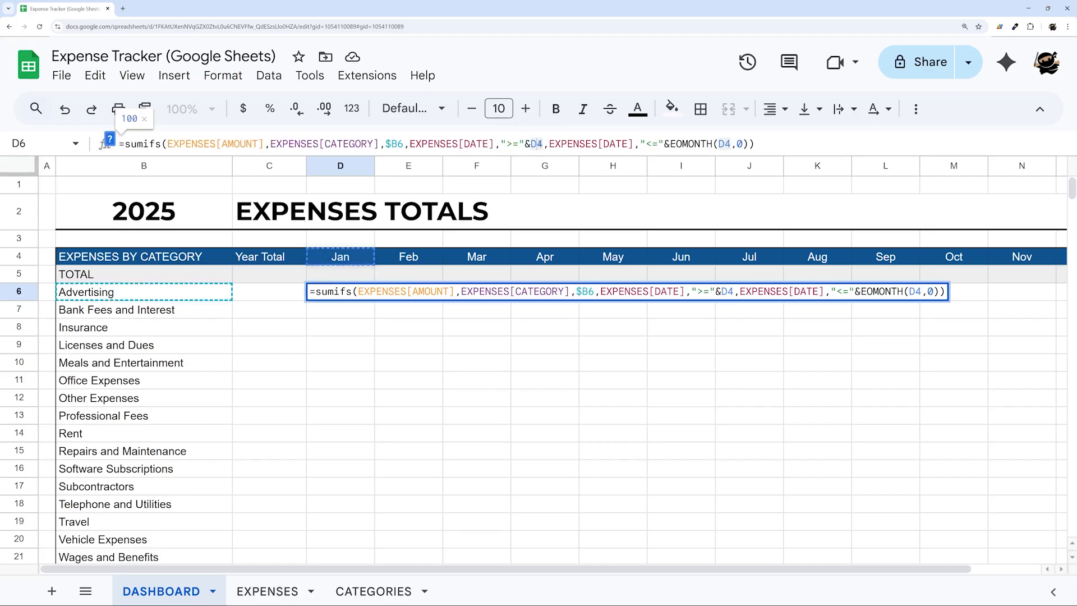
type("$")
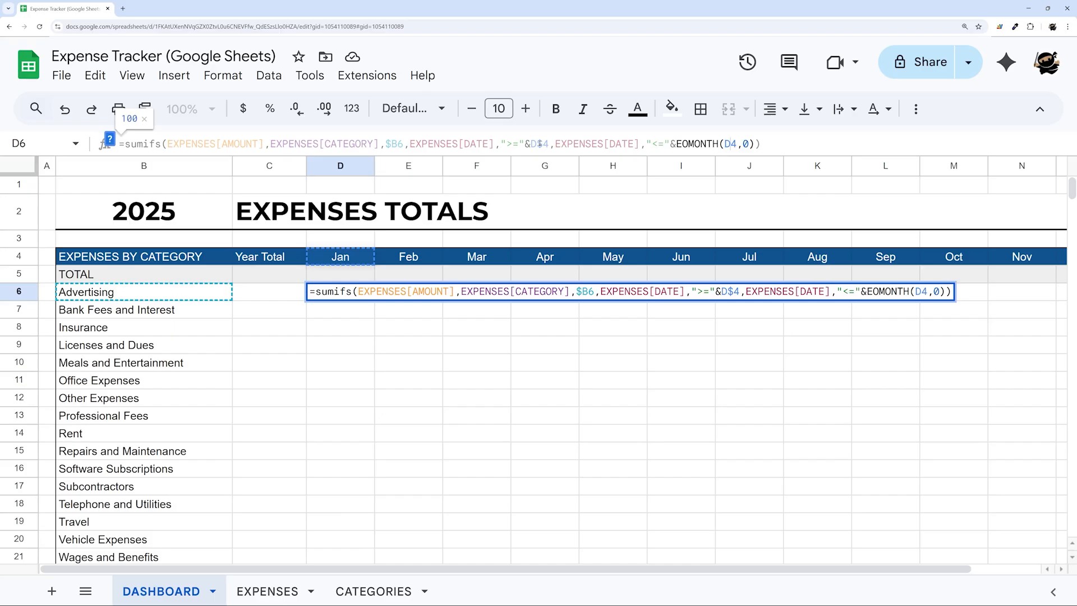
key("Return")
left_click(355, 291)
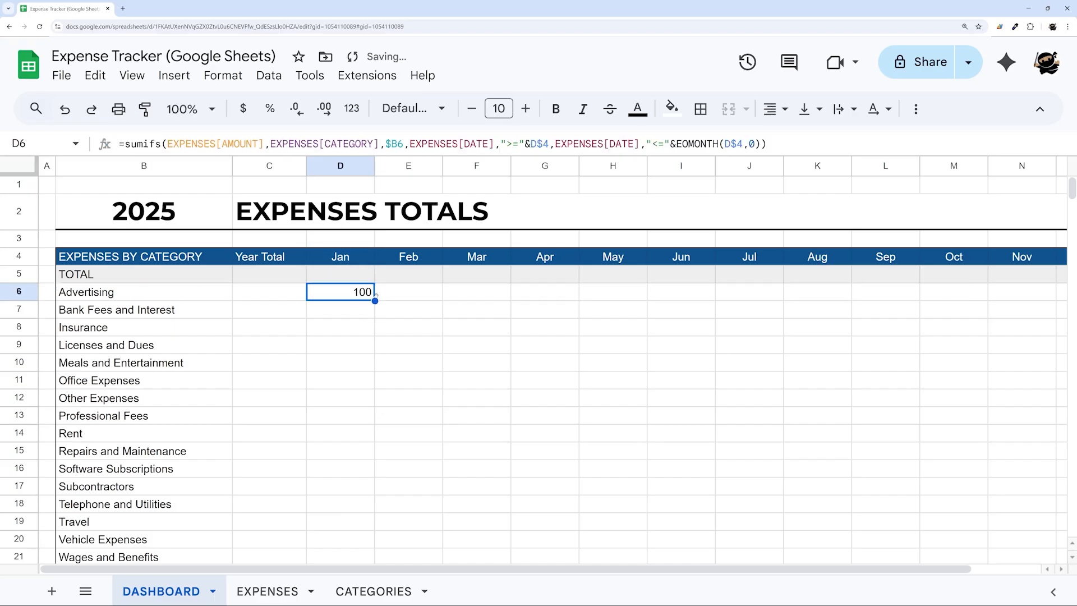
Test-fill the D6 formula down to D12 and across to F6, and inspect the copy in E6.
left_click_drag(371, 313, 371, 400)
left_click(367, 296)
left_click_drag(374, 300, 489, 302)
left_click(408, 292)
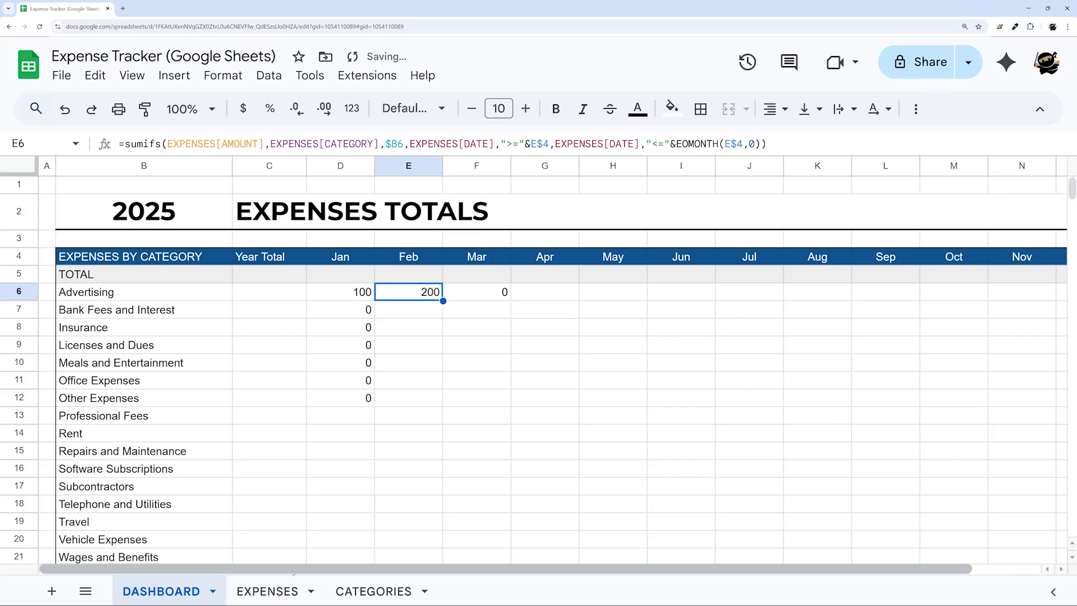
Check the February Advertising record in EXPENSES and the empty category rows below Wages and Benefits on DASHBOARD.
left_click(267, 591)
left_click(560, 298)
left_click(84, 298, "shift")
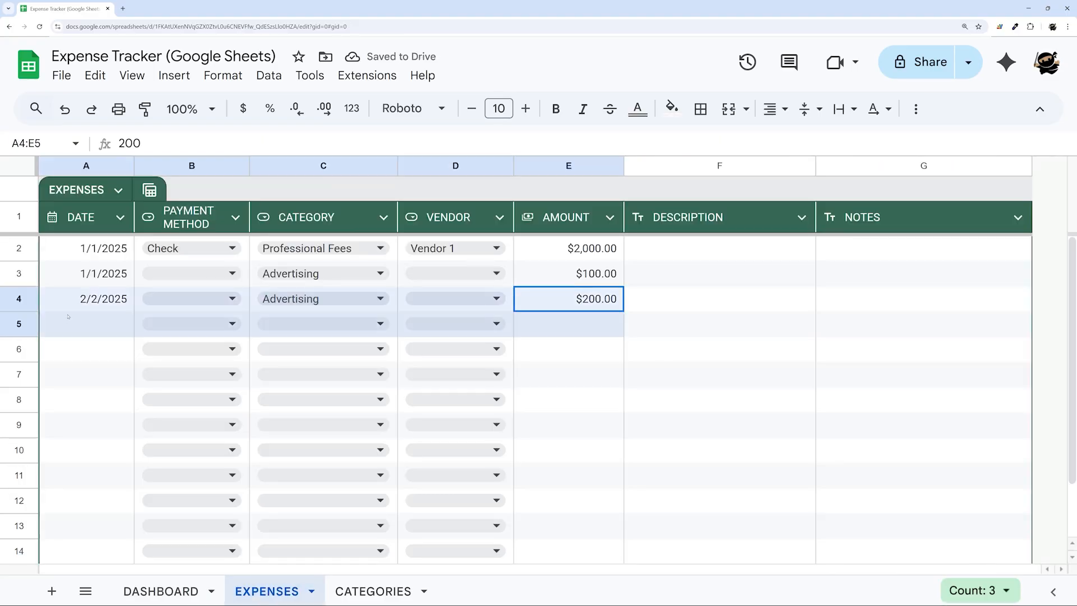
left_click(161, 591)
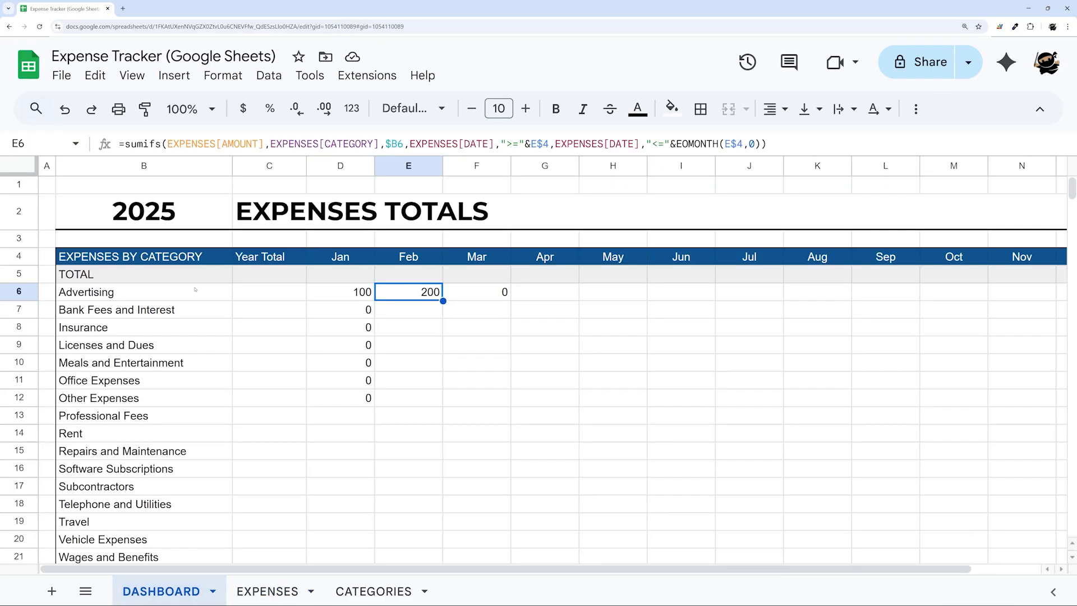
left_click(348, 292)
scroll(348, 298, "down", 3)
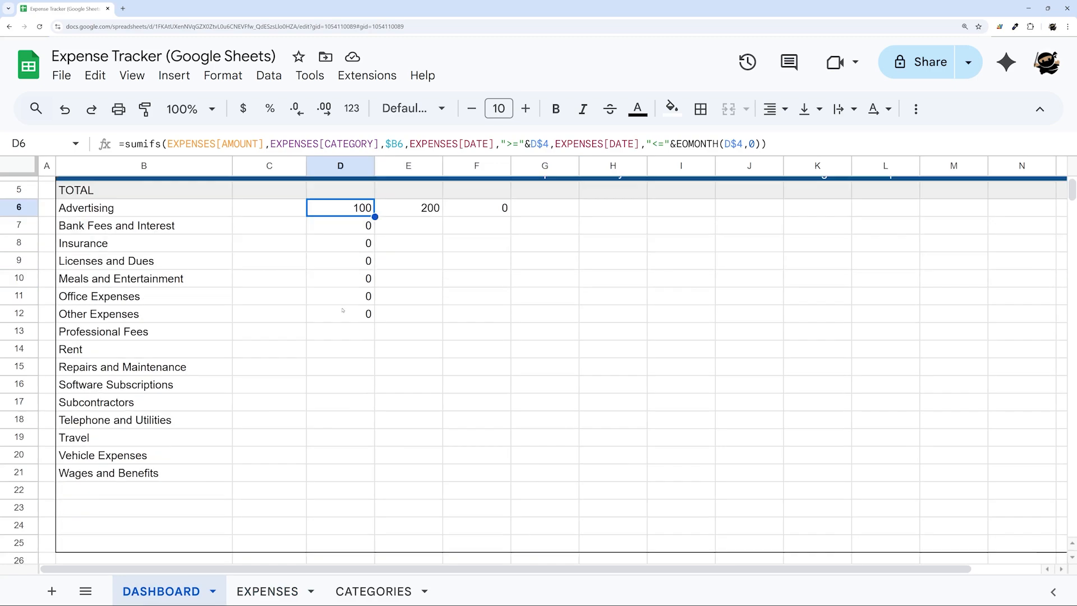
left_click_drag(354, 457, 353, 518)
left_click_drag(129, 449, 123, 519)
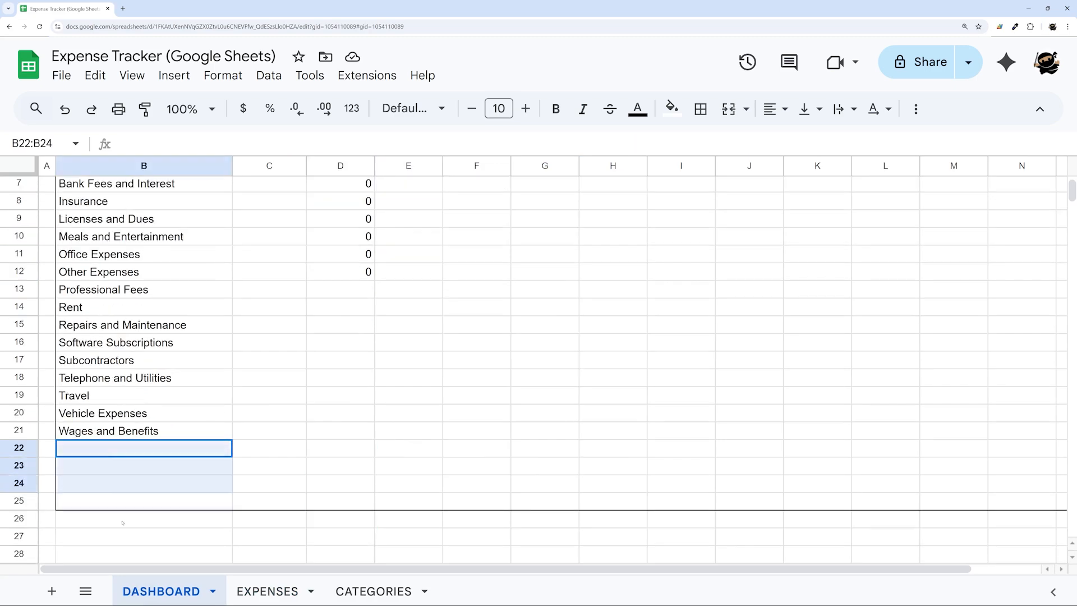
scroll(298, 353, "up", 3)
Wrap the D6 SUMIFS formula in IF($B6="",,…) so rows without a category stay blank.
left_click(343, 292)
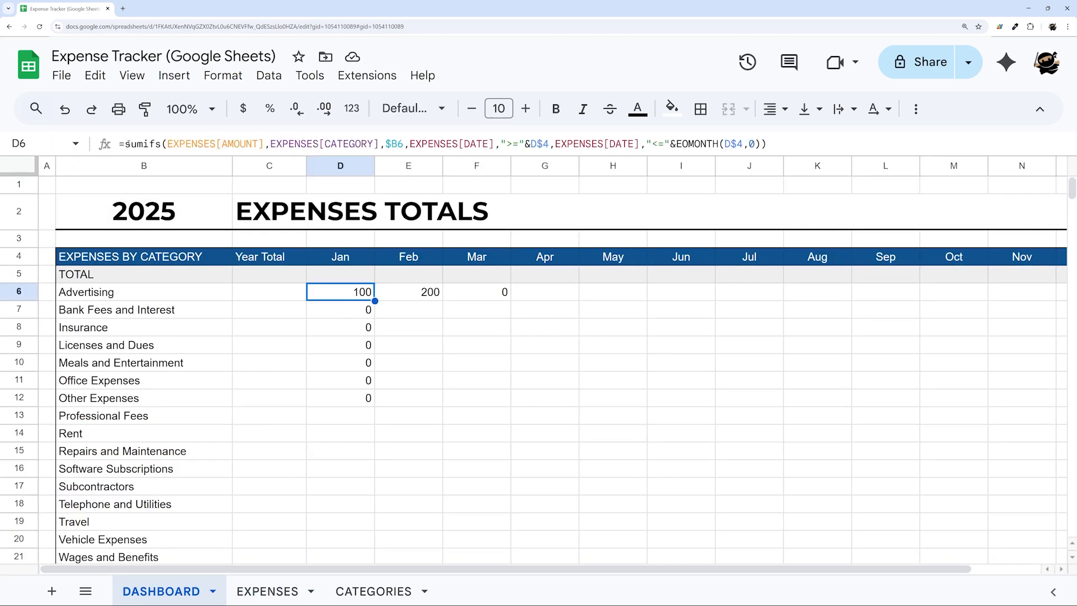
left_click(127, 144)
type("IF($")
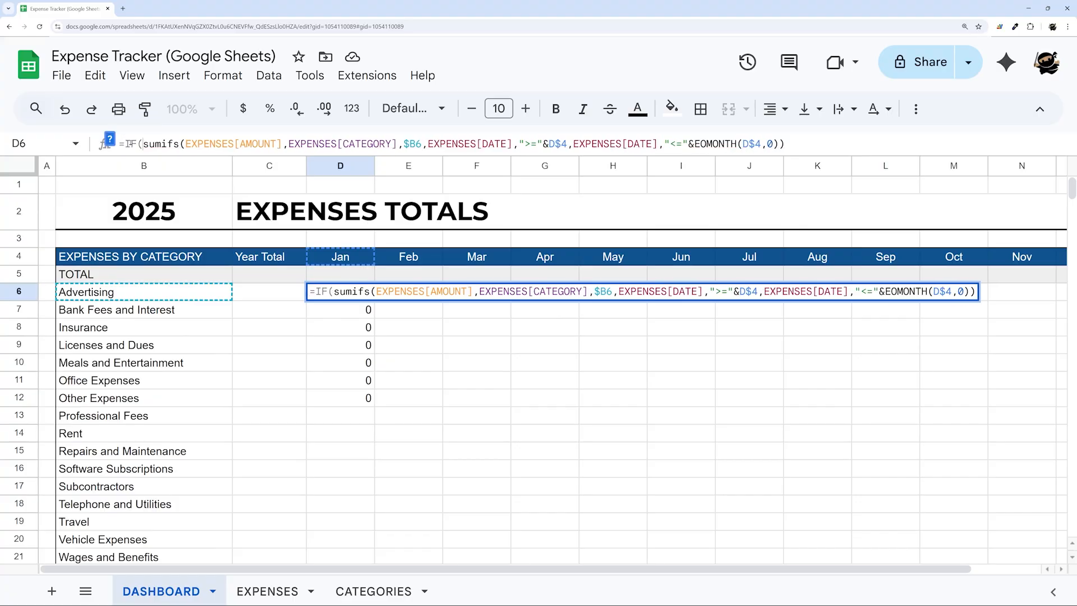
type("B6")
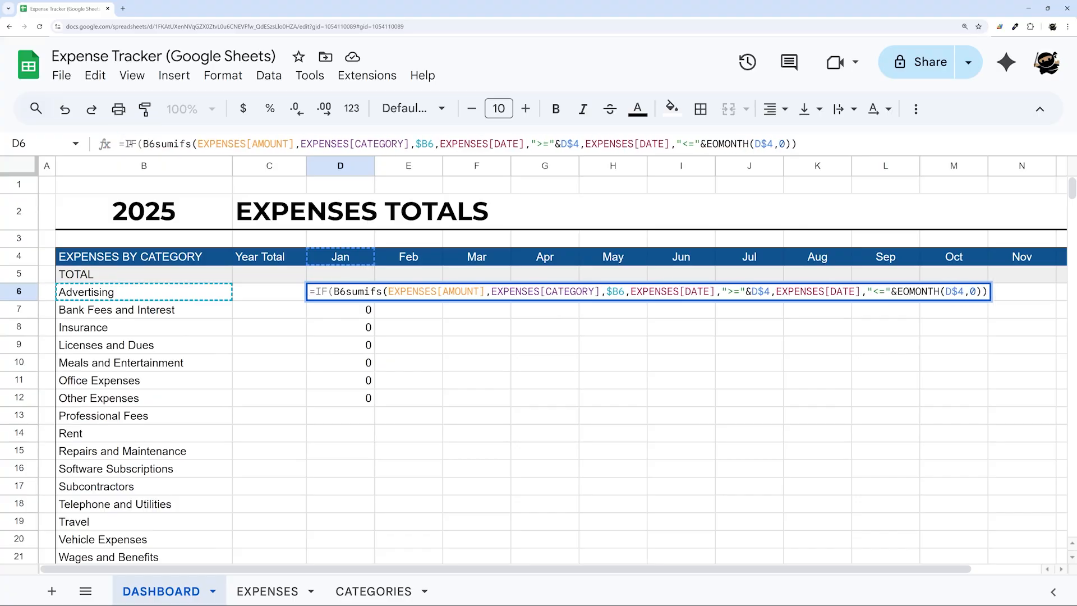
type("=\"\",,")
left_click(149, 143)
type("$")
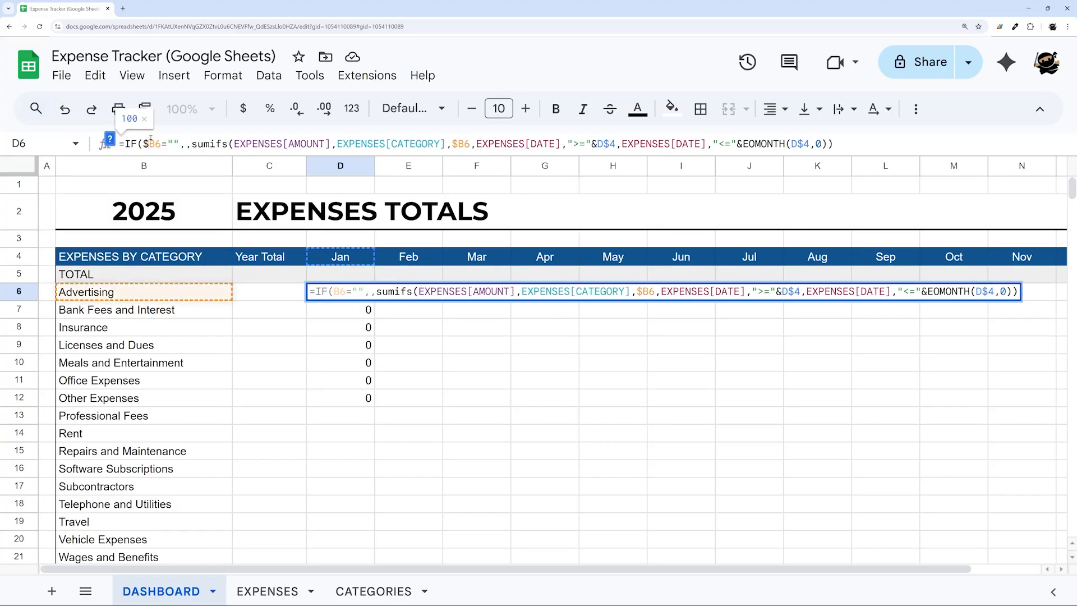
key("Return")
Fill the D6 formula across to Dec and down to row 25, covering D6:O25.
left_click(368, 293)
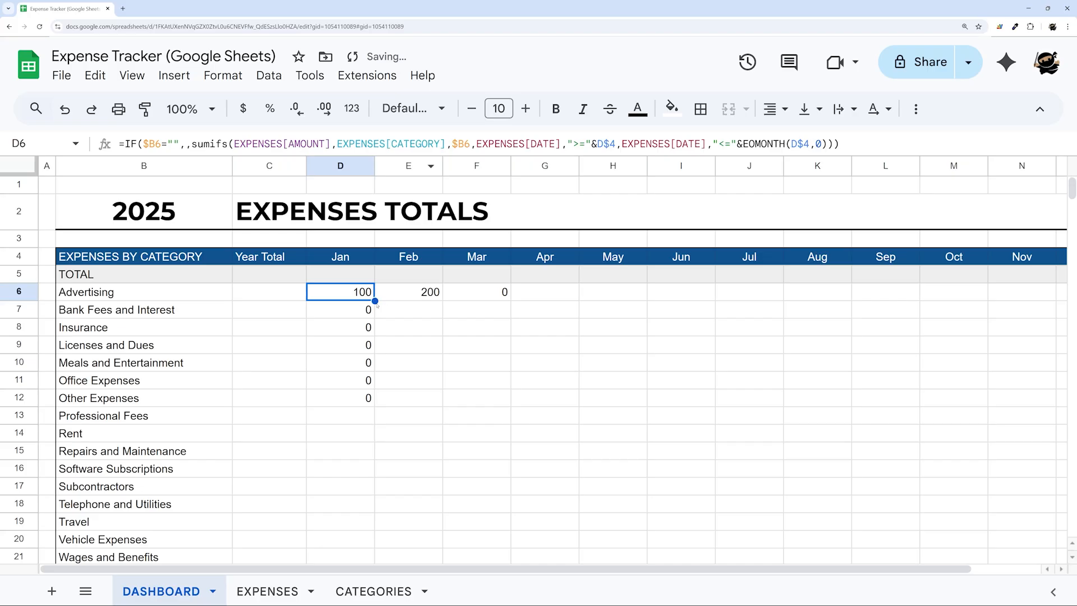
left_click_drag(375, 301, 1021, 413)
scroll(1046, 314, "down", 4)
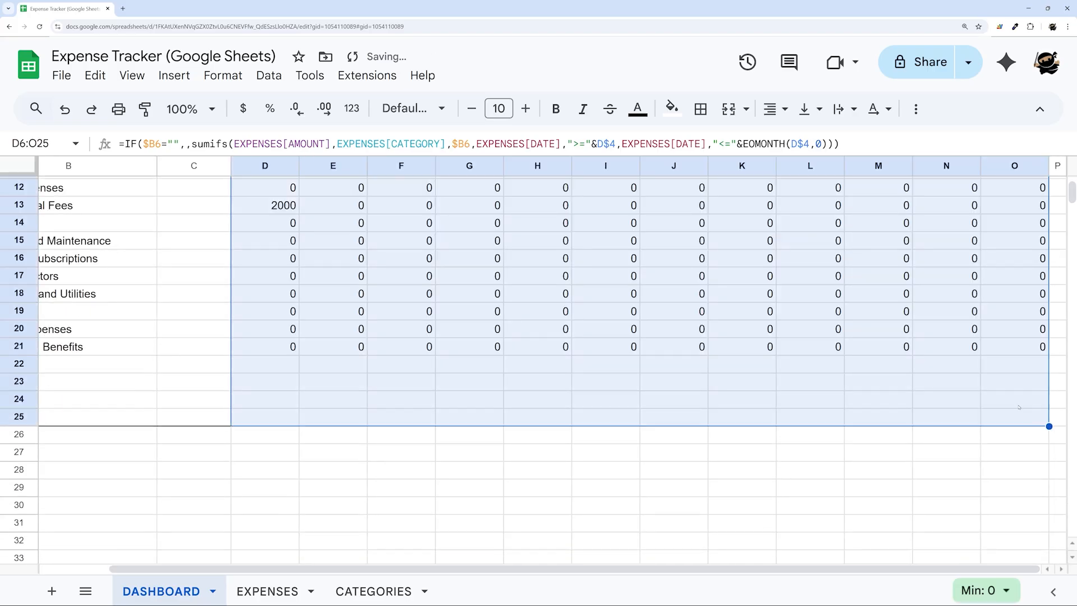
scroll(804, 354, "up", 4)
scroll(256, 392, "down", 1)
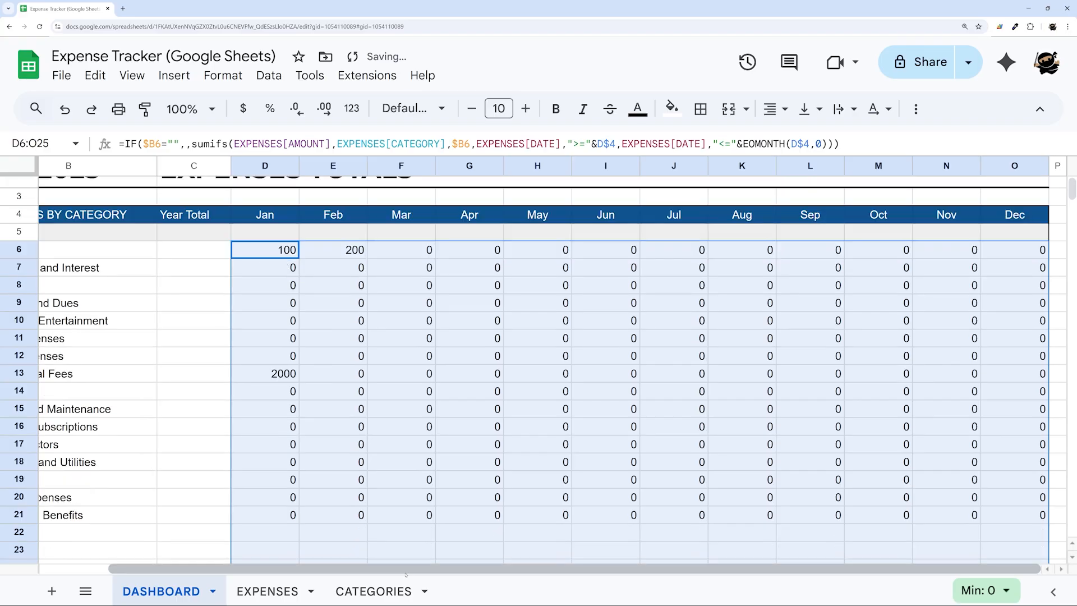
Format the monthly category amounts in D6:O25 as dollar currency with two decimal places.
scroll(236, 398, "left", 2)
left_click(244, 108)
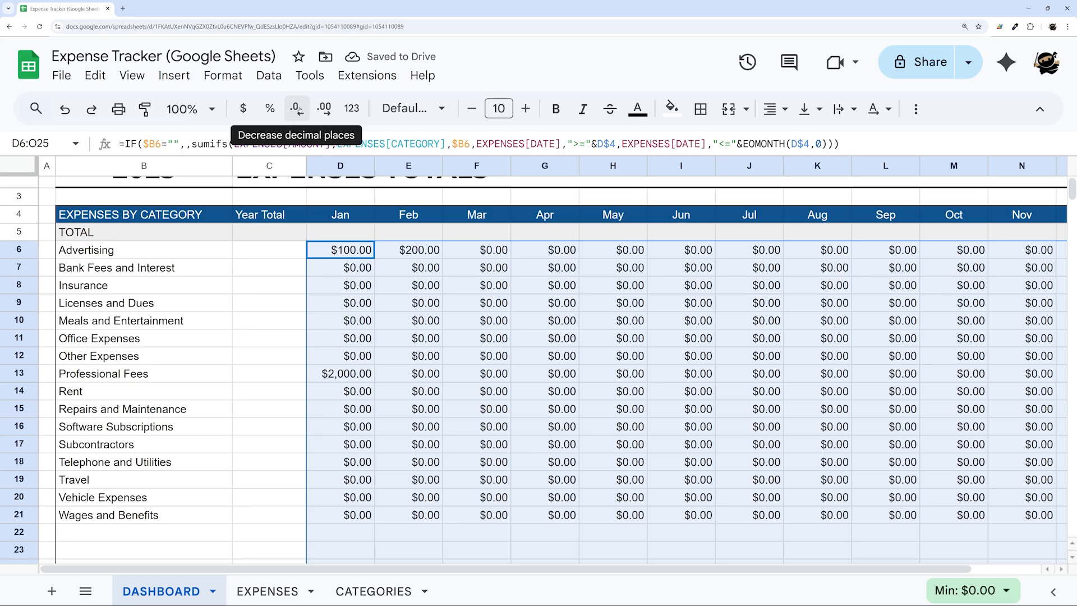
left_click(296, 108)
left_click(297, 108)
left_click(324, 108)
left_click(323, 108)
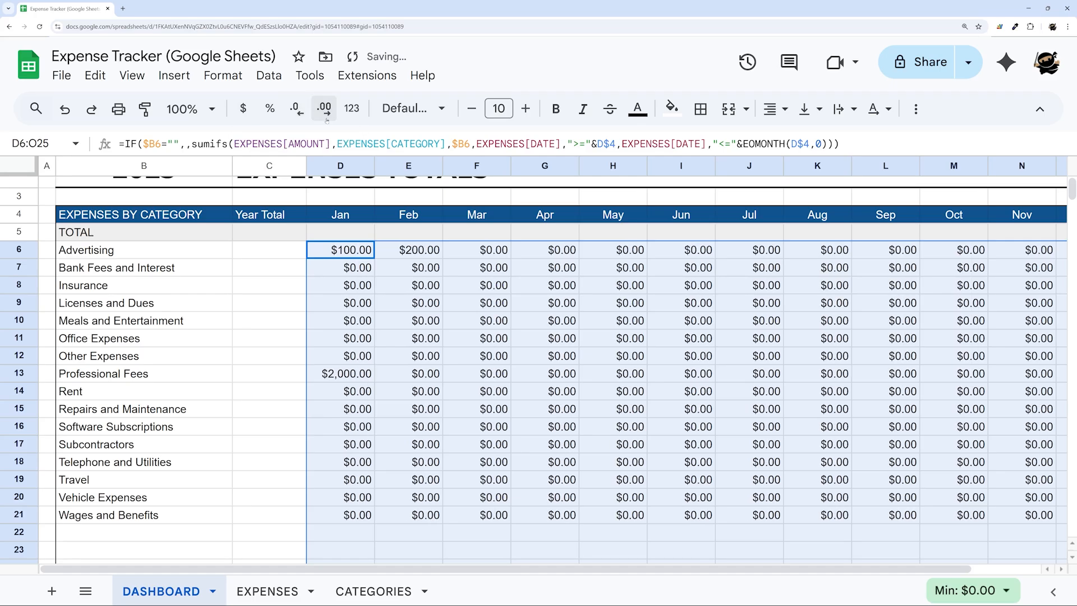
Enter =sum(D6:D25) in D5 to total the Jan column in the TOTAL row.
scroll(352, 327, "up", 2)
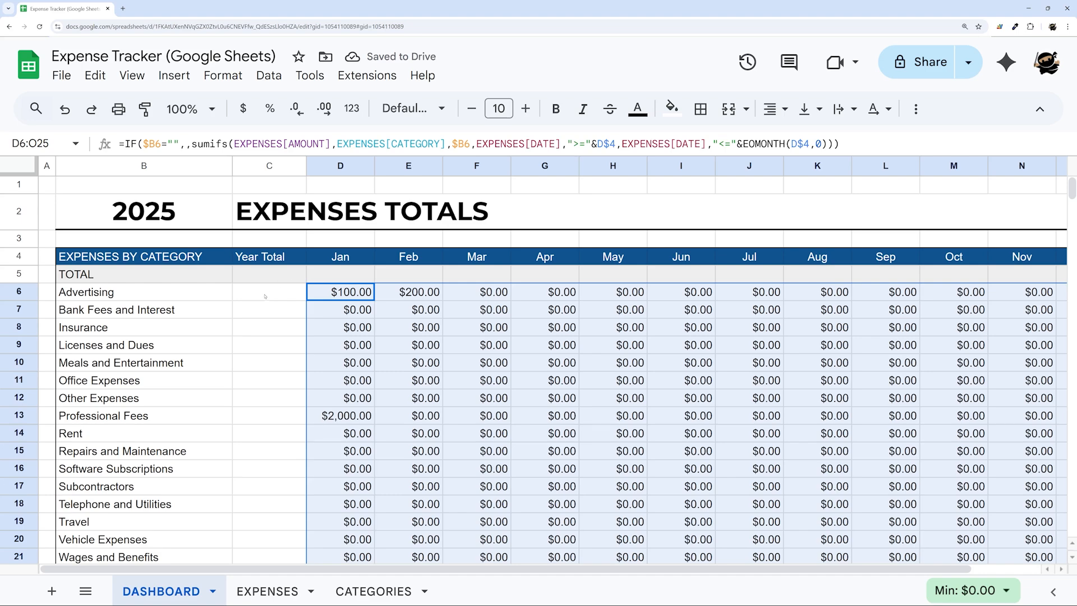
left_click(334, 277)
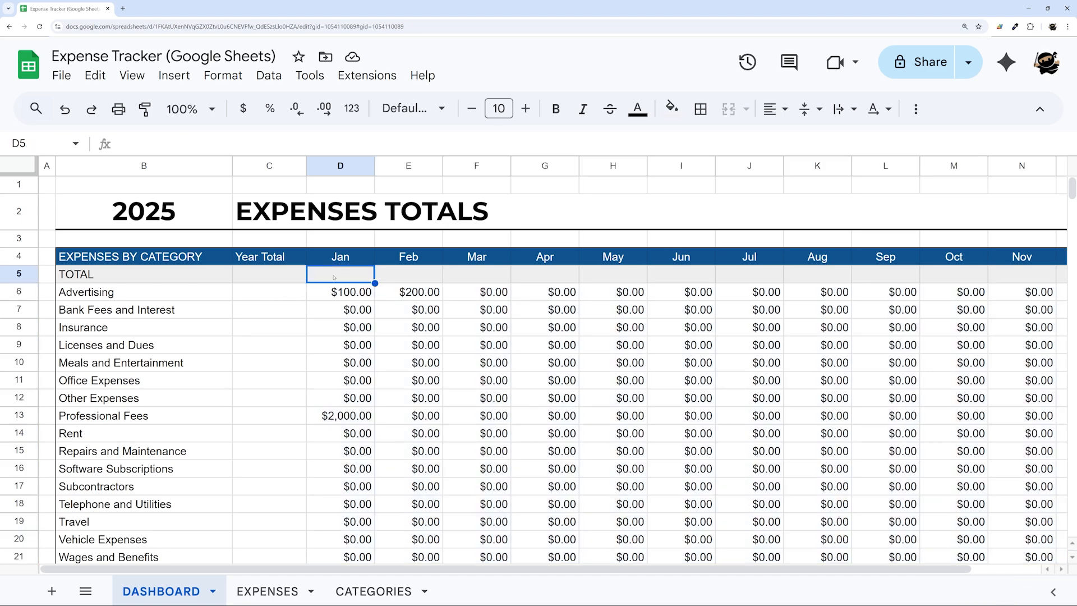
type("=sum(")
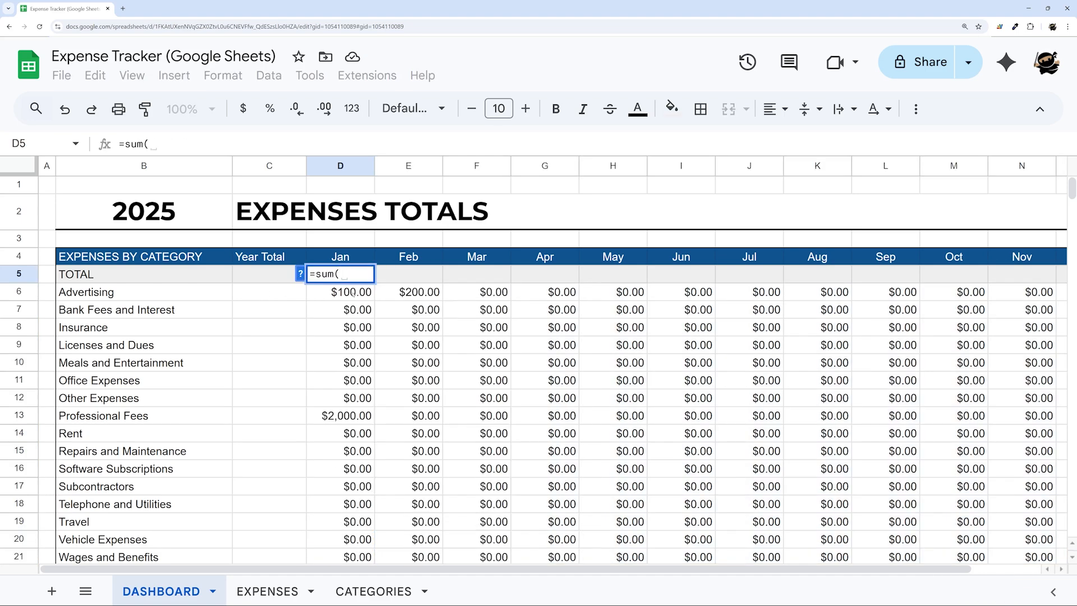
left_click_drag(353, 293, 361, 426)
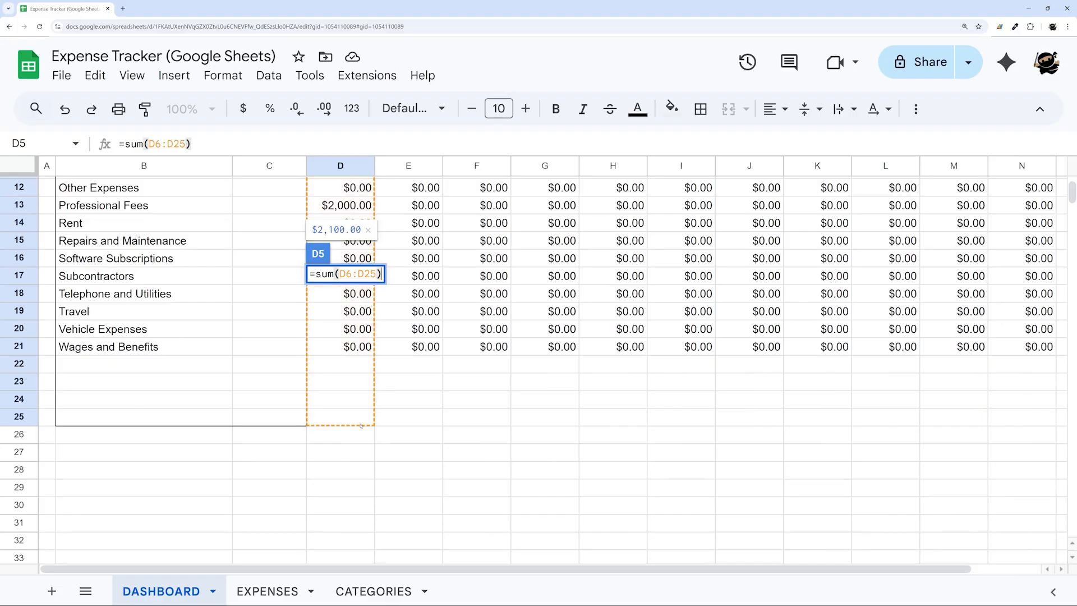
type(")")
key("Return")
Fill the D5 total formula across the TOTAL row through Dec, covering D5:O5.
left_click_drag(298, 521, 457, 543)
scroll(457, 527, "up", 3)
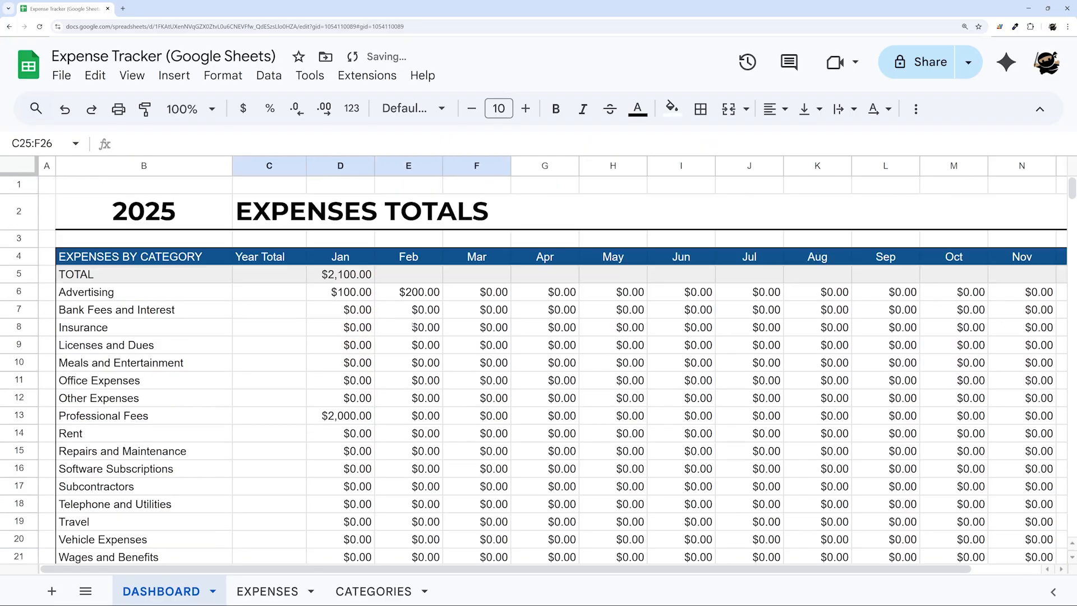
left_click(351, 275)
left_click_drag(375, 283, 990, 285)
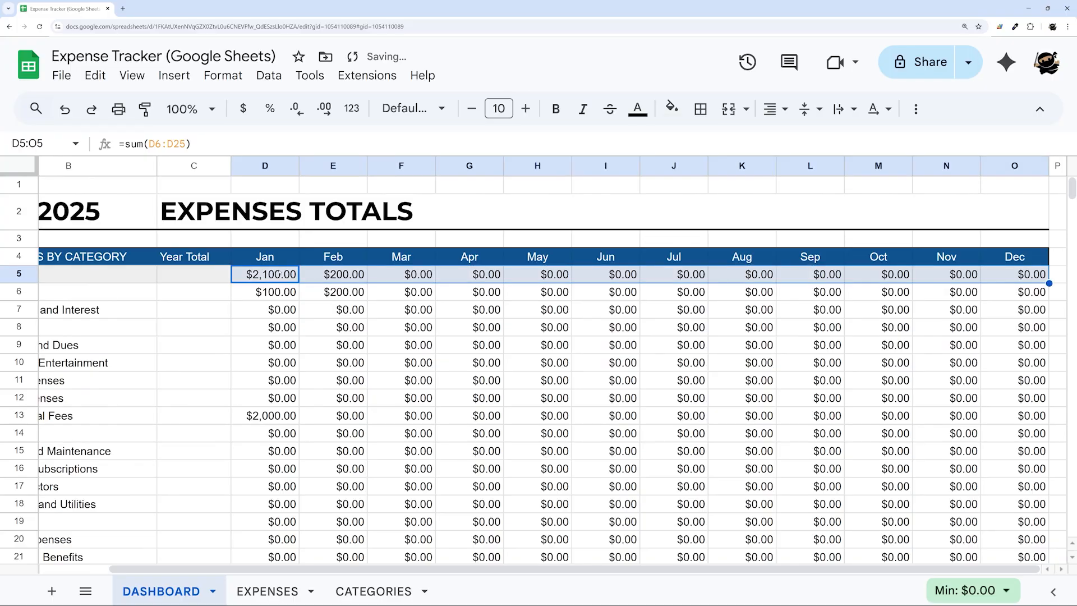
Enter =sum(D6:O6) in C6 to total the Advertising expenses for the year.
left_click(202, 275)
left_click(200, 289)
type("=sum(")
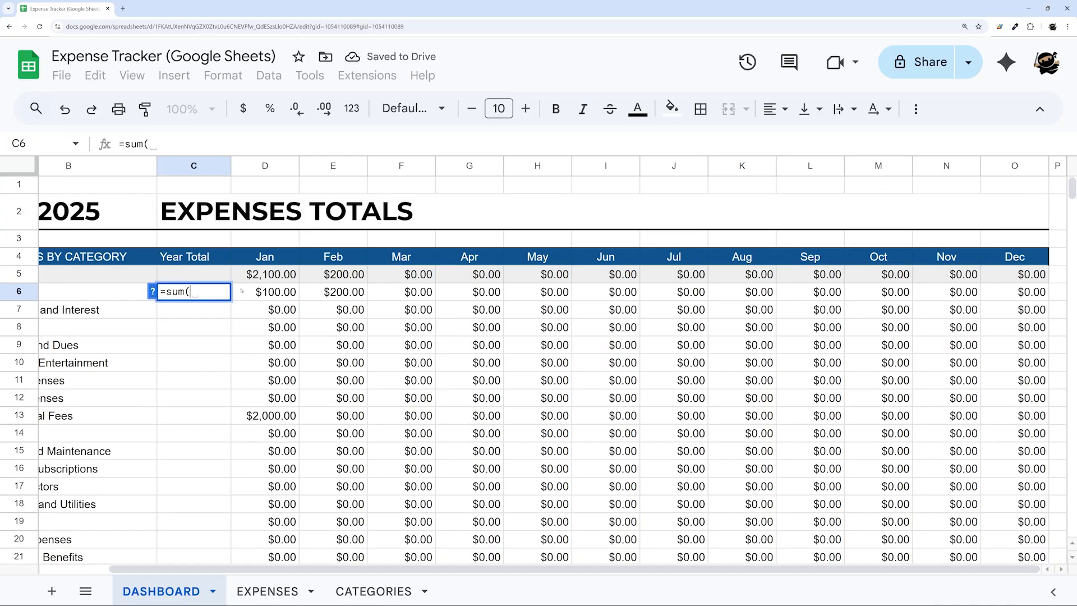
left_click_drag(242, 290, 1000, 296)
key("Return")
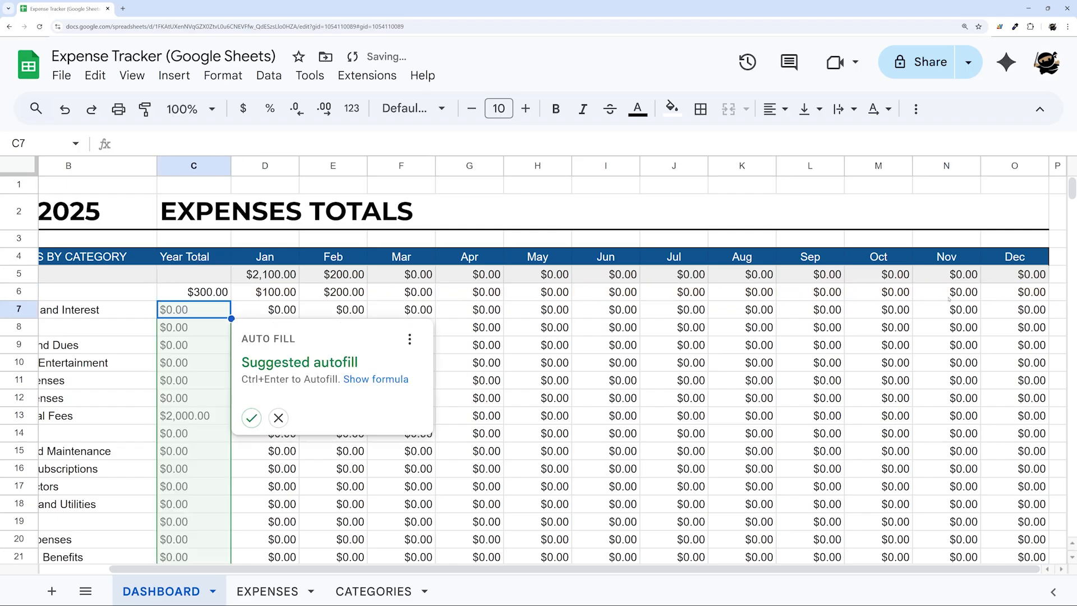
Accept the suggested autofill of the Year Total formula below C6 and extend it from C21 down to C25.
left_click(251, 417)
scroll(225, 370, "down", 4)
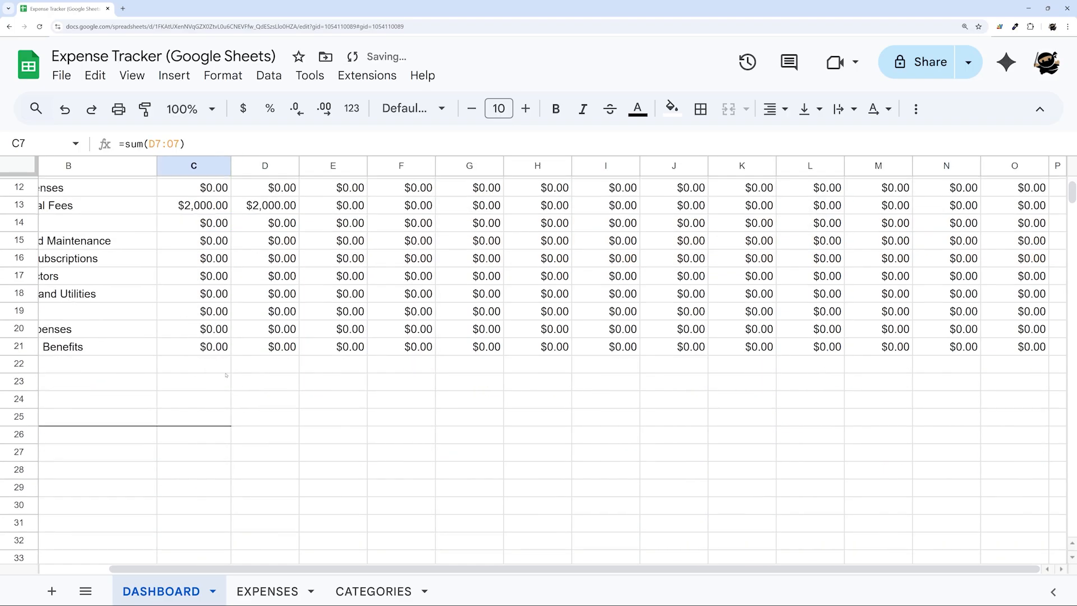
key("ctrl+Down")
left_click(216, 366)
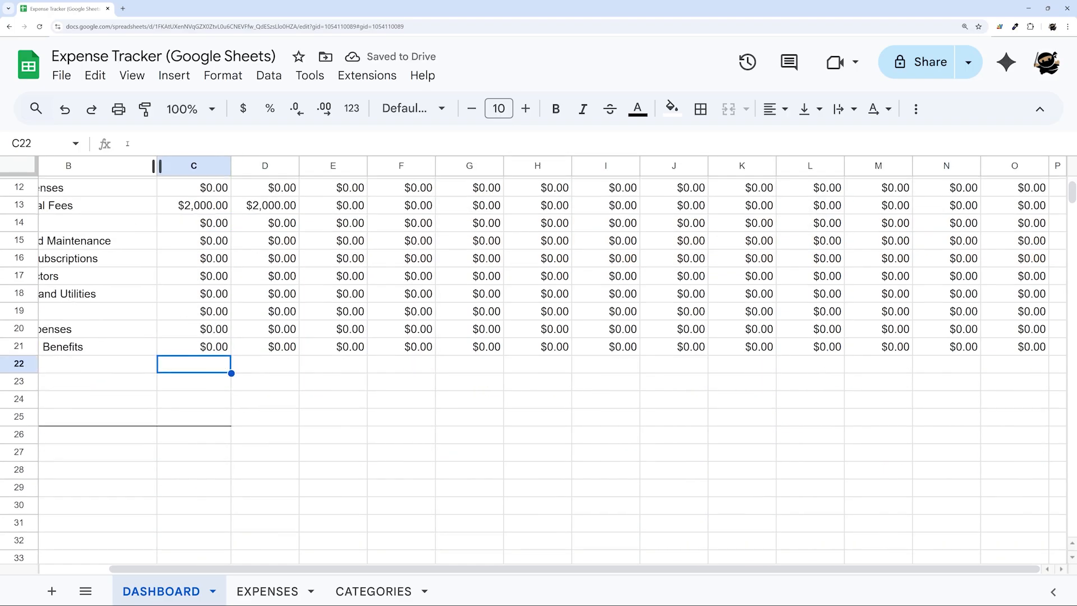
left_click(313, 146)
left_click(211, 346)
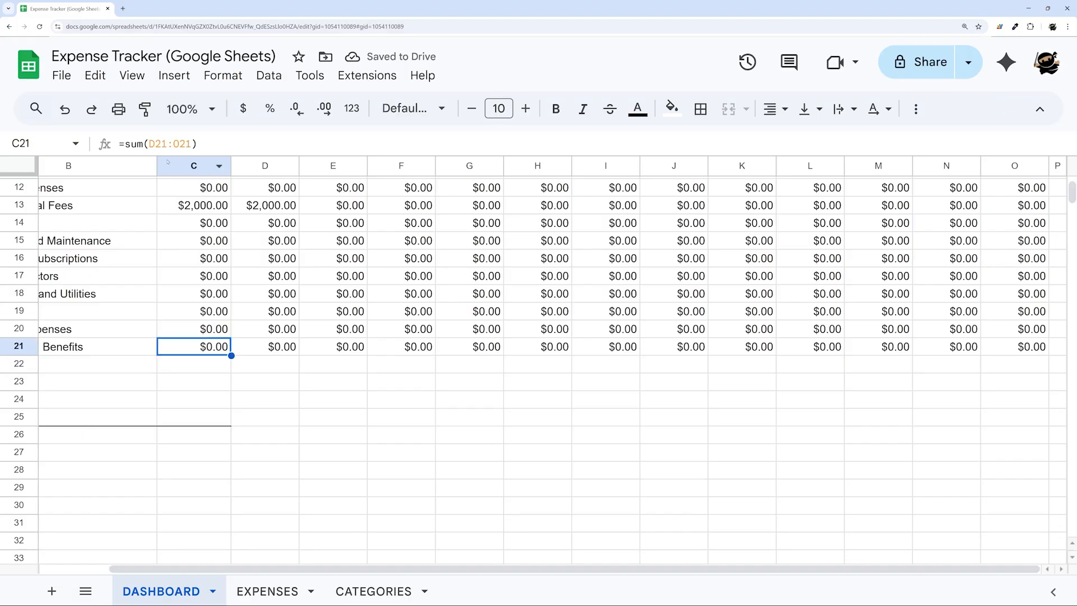
left_click_drag(167, 144, 161, 145)
left_click(216, 417)
key("ctrl+Up")
left_click_drag(231, 355, 226, 405)
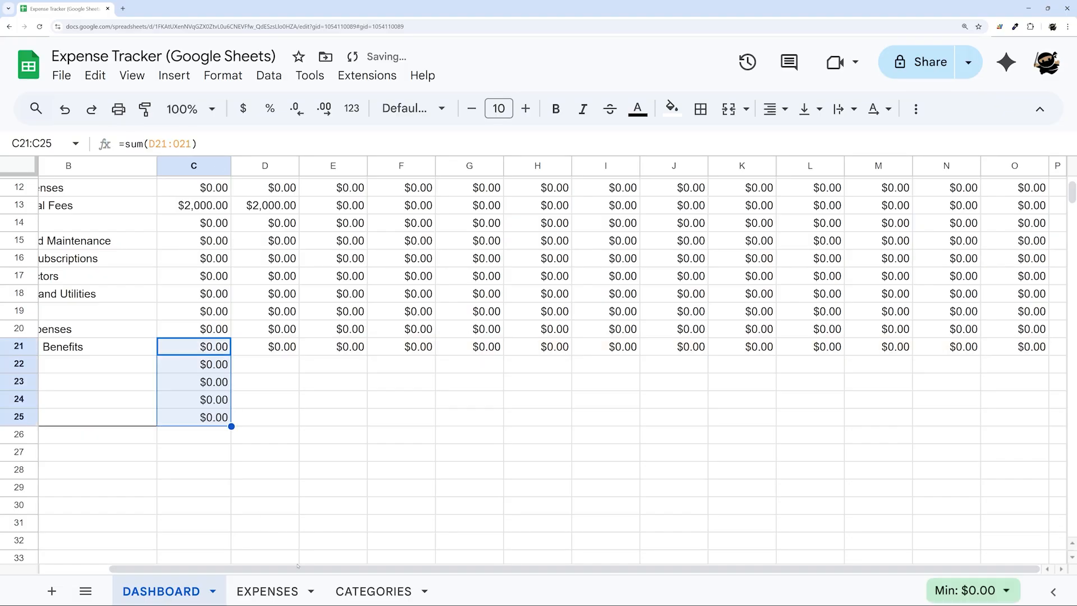
Wrap the C6 year total formula in IF(B6="",,…) so rows without a category stay blank.
left_click_drag(298, 568, 228, 568)
key("Down")
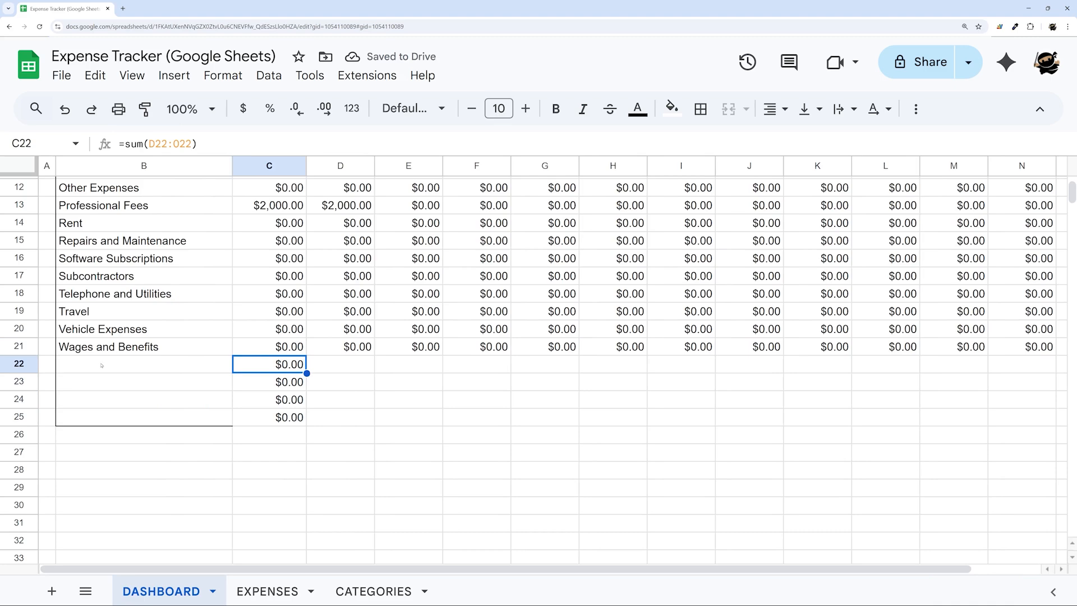
left_click_drag(106, 365, 331, 364)
scroll(314, 347, "up", 4)
left_click(269, 292)
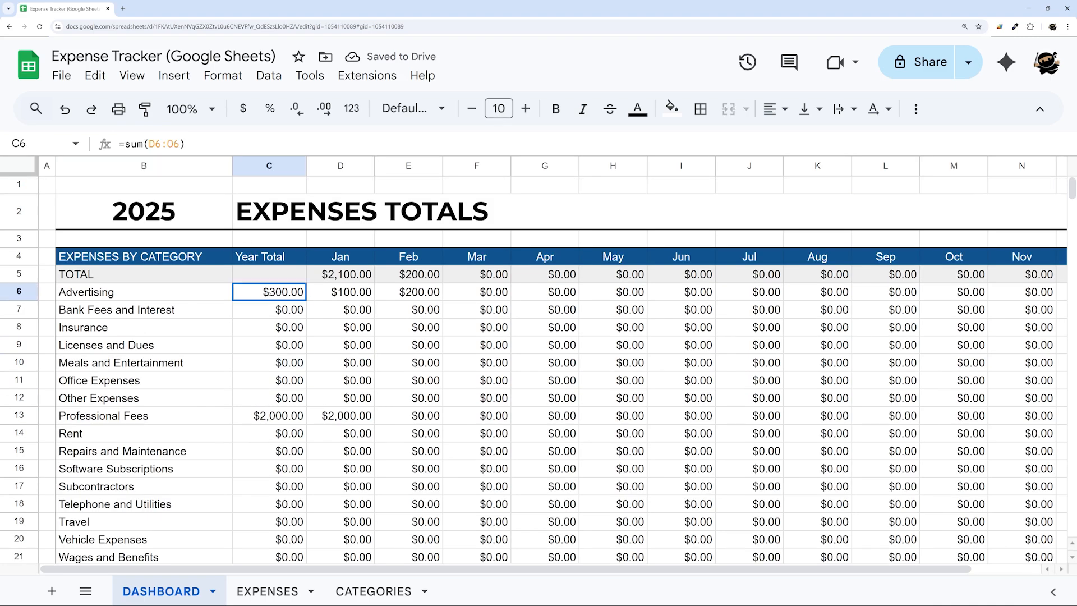
left_click(124, 144)
type("IF(B6=")
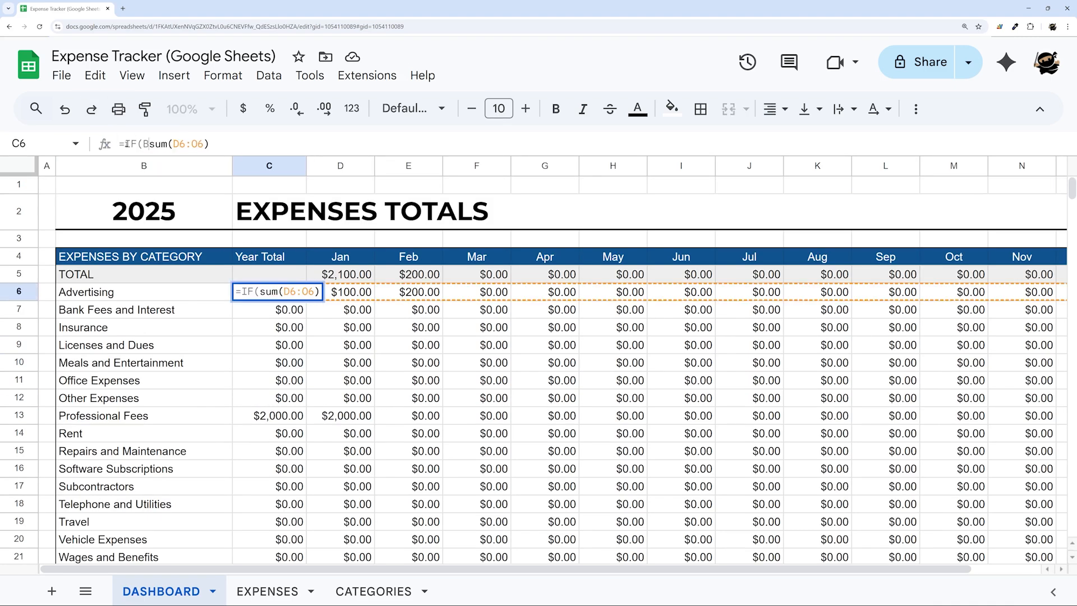
type("\"\",,")
key("Return")
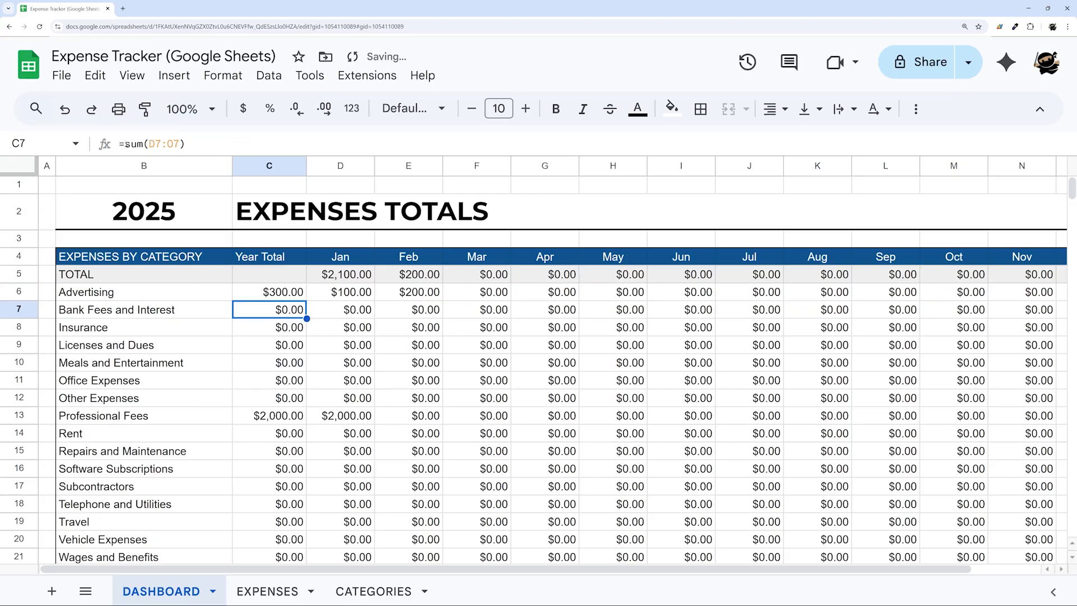
Fill the C6 formula down the Year Total column to row 25, covering C6:C25.
left_click(288, 294)
scroll(306, 376, "down", 4)
left_click_drag(307, 301, 305, 376)
scroll(334, 325, "up", 4)
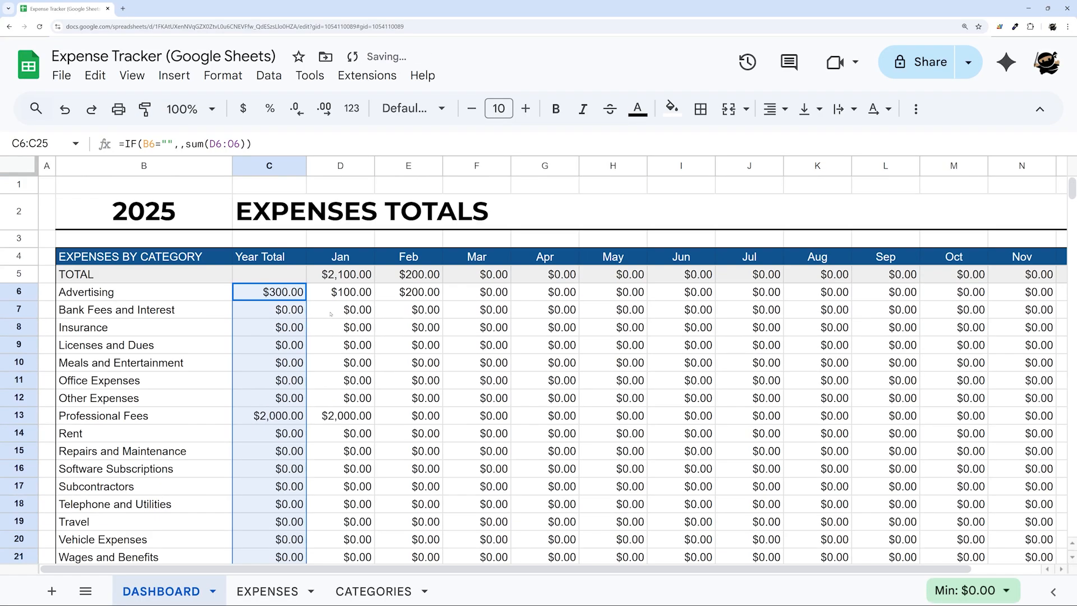
Enter =sum(D5:O5) in C5 to calculate the overall year total.
left_click(273, 276)
type("=sum(")
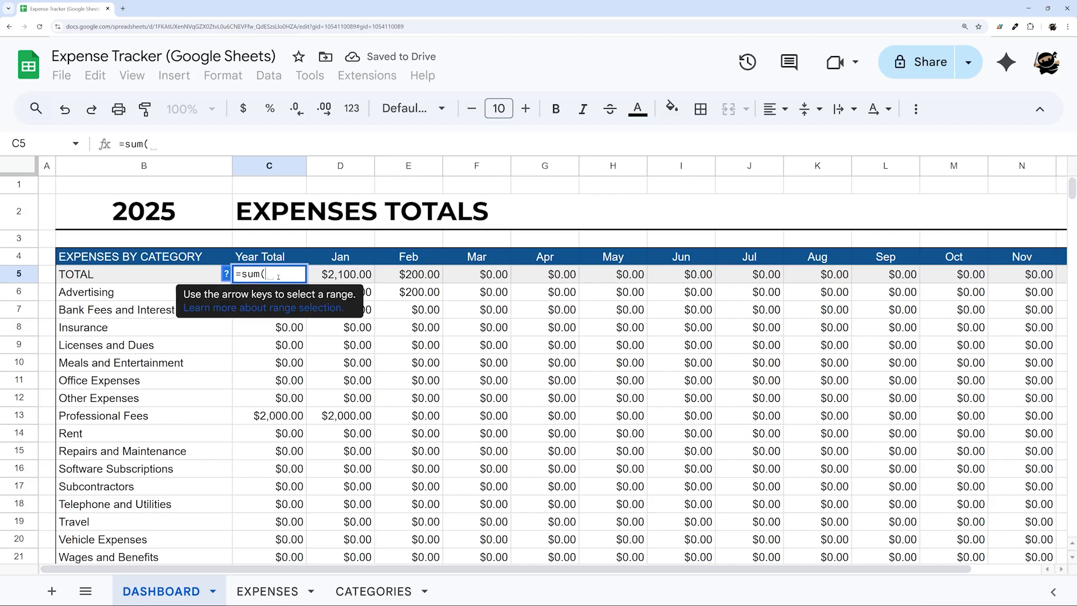
left_click_drag(327, 269, 1015, 277)
key("Return")
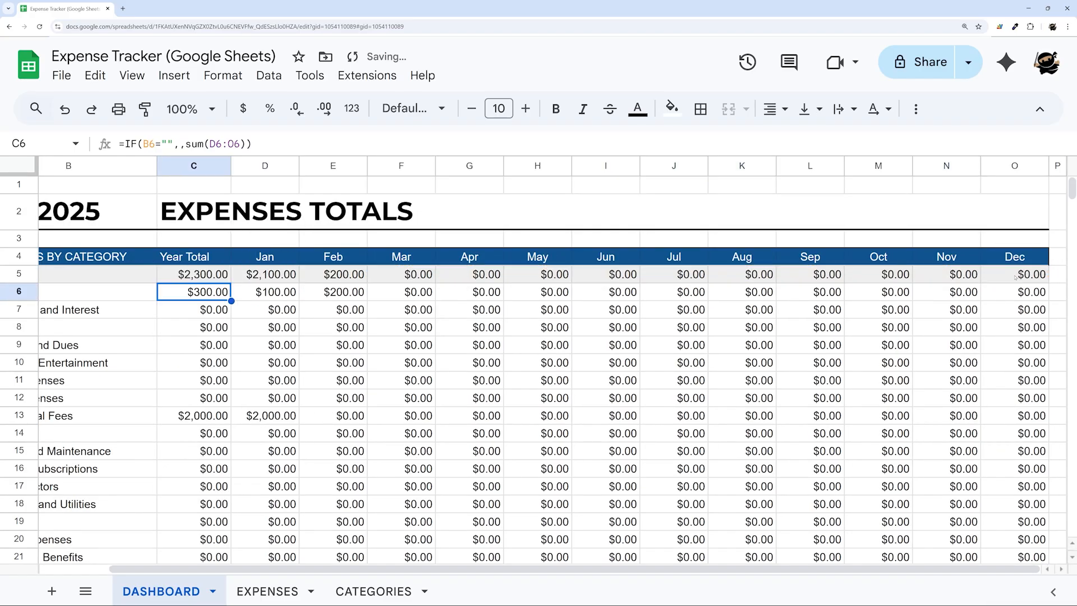
Apply an outer border around the category table range B4:O21.
left_click_drag(470, 567, 400, 567)
left_click(101, 258)
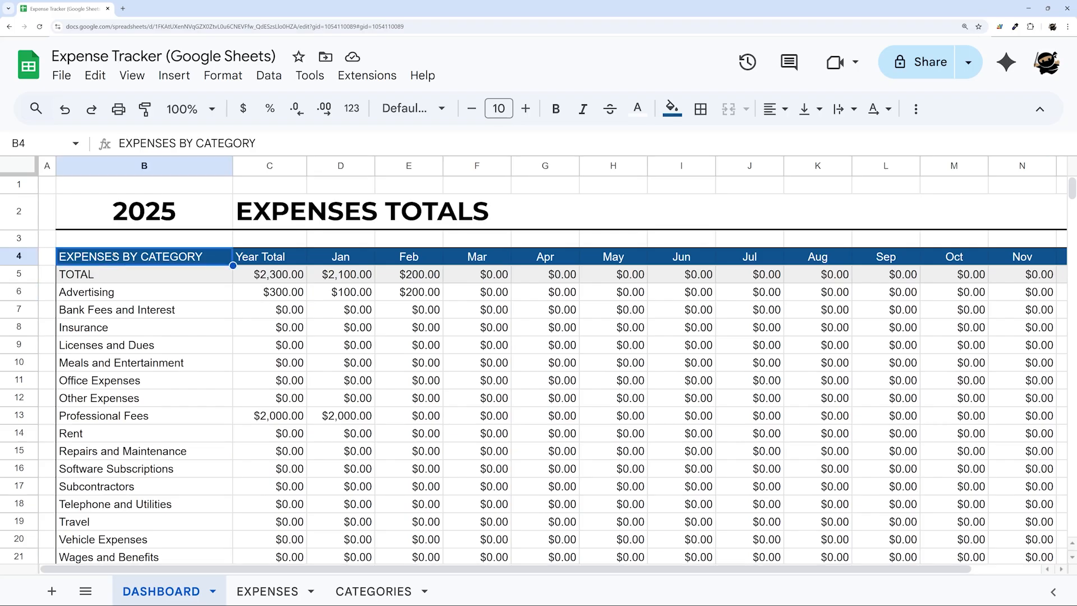
left_click_drag(97, 258, 1010, 387)
left_click(701, 109)
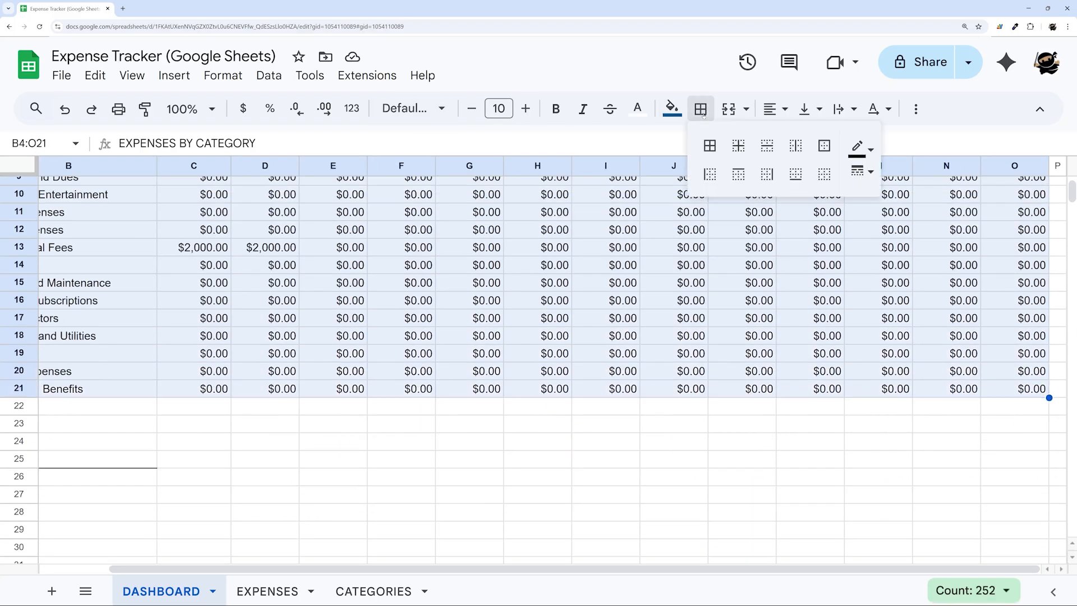
left_click(813, 156)
scroll(323, 436, "up", 3)
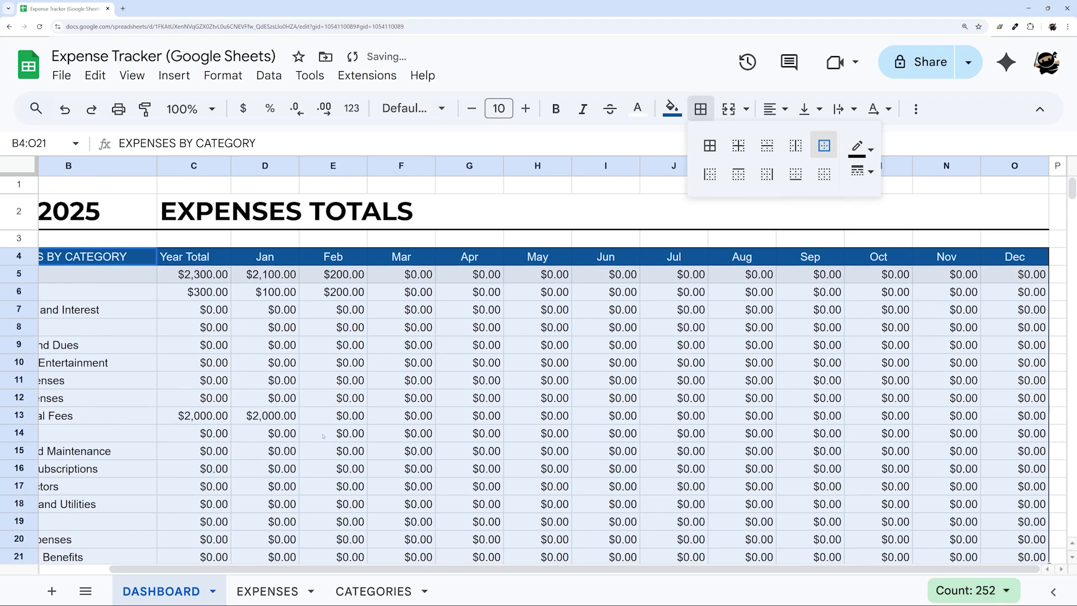
left_click(425, 569)
left_click(204, 275)
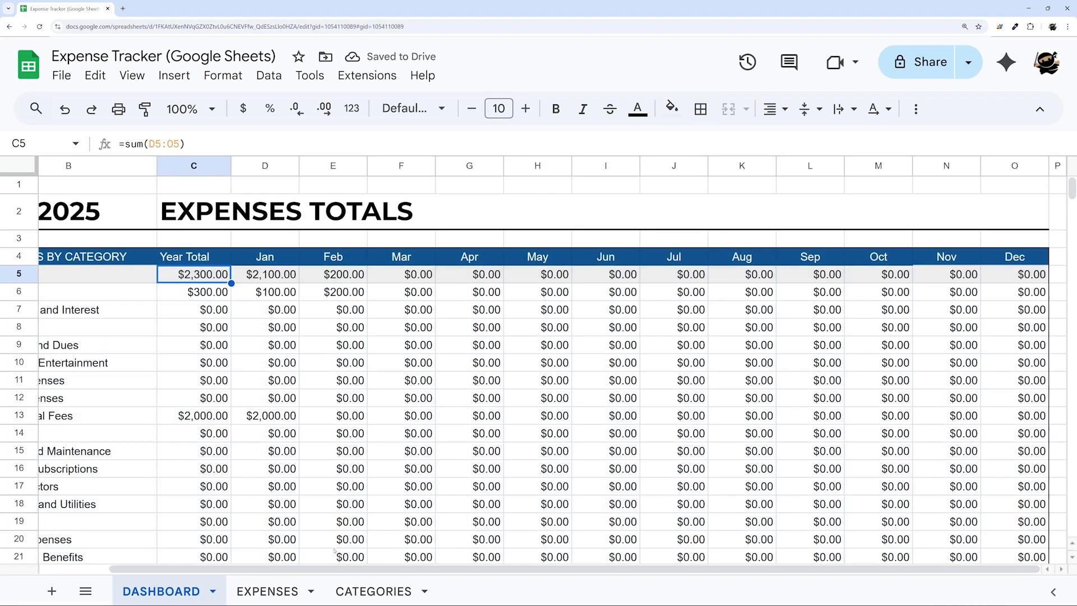
Narrow column B to fit the category names more closely.
left_click_drag(313, 569, 245, 569)
scroll(226, 280, "down", 1)
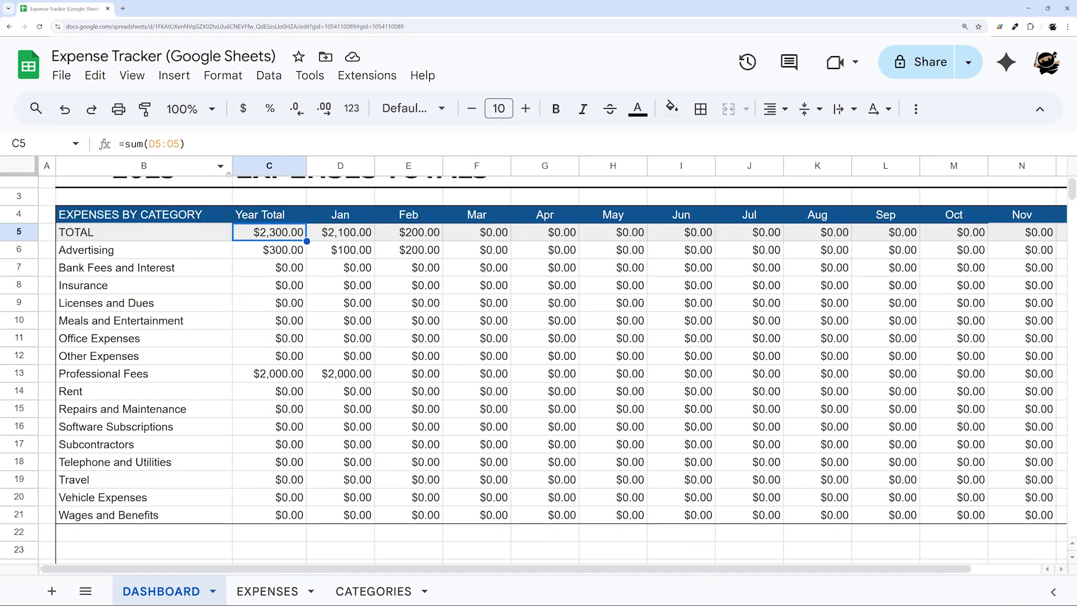
left_click_drag(227, 165, 205, 165)
scroll(36, 260, "up", 1)
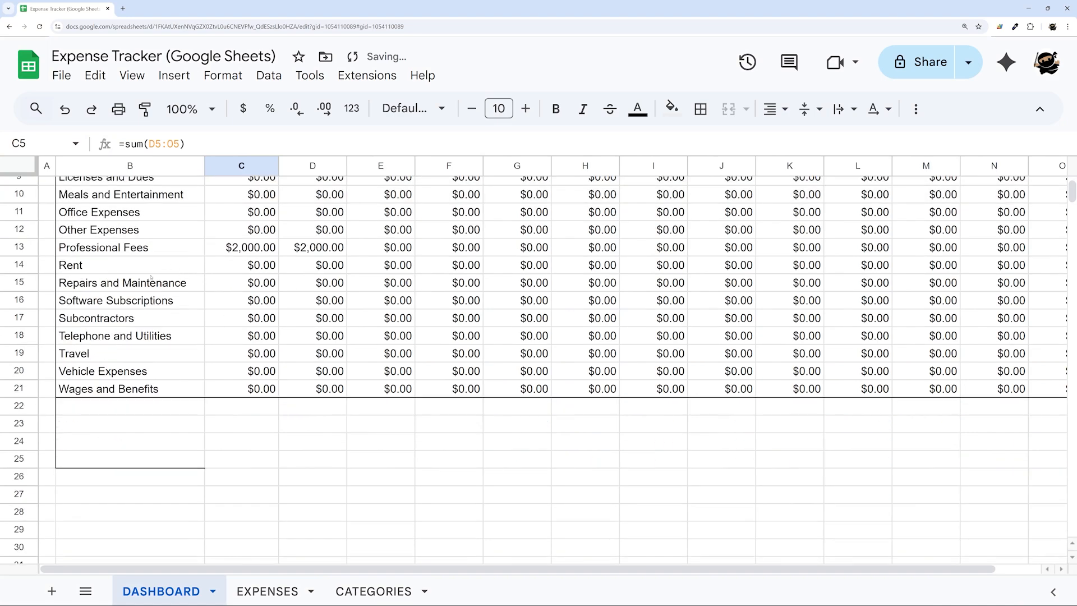
Undo the accidental move of C22 onto C21, the column B resize and the outer border around B4:O21.
left_click_drag(22, 257, 22, 300)
scroll(23, 280, "down", 3)
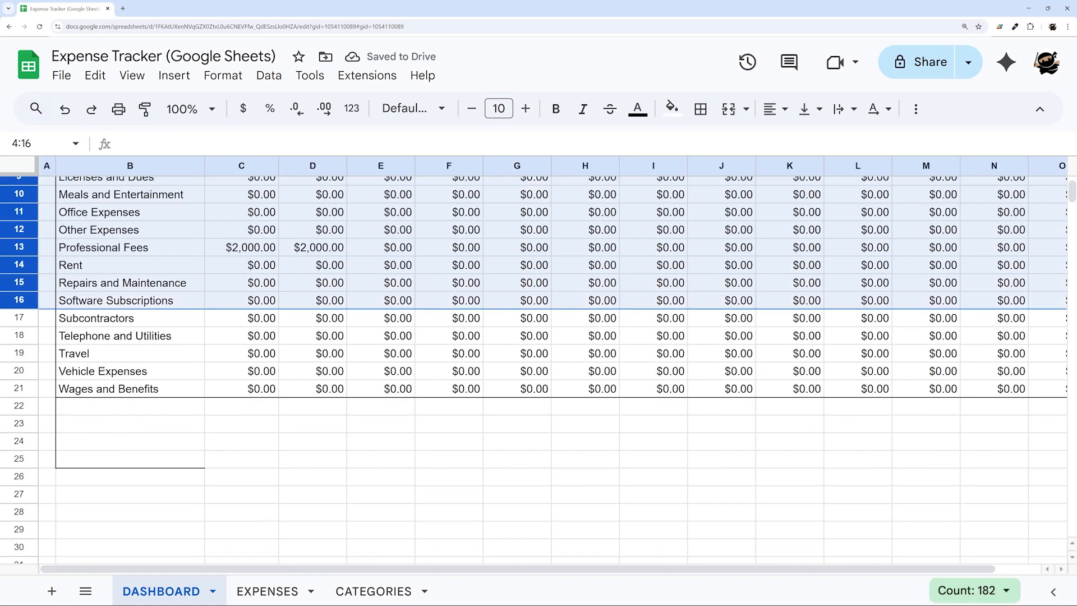
left_click(247, 410)
left_click_drag(245, 398, 245, 395)
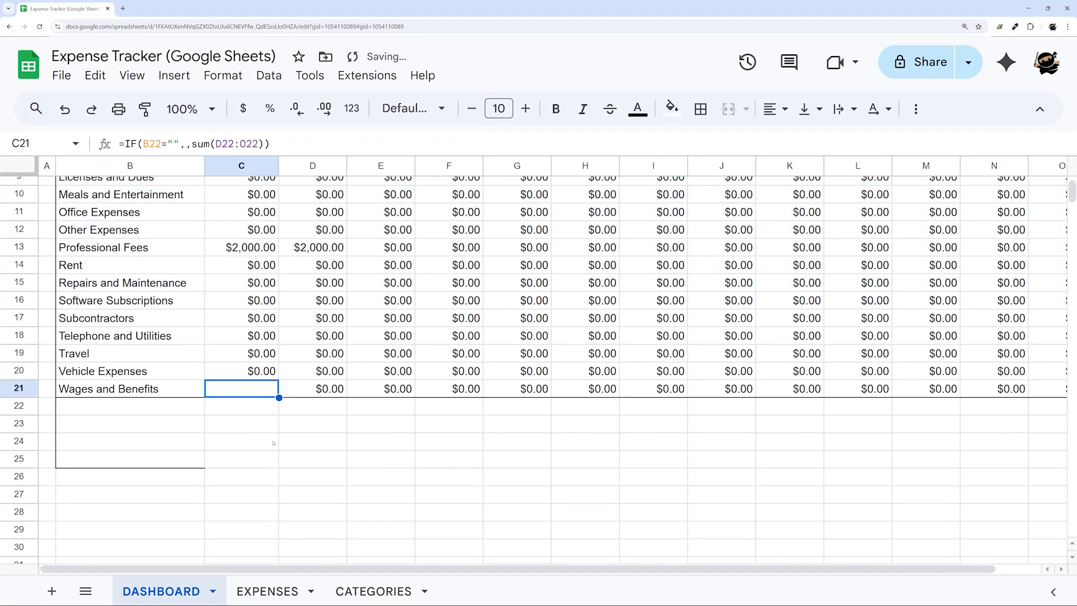
key("ctrl+z")
key("ctrl+z")
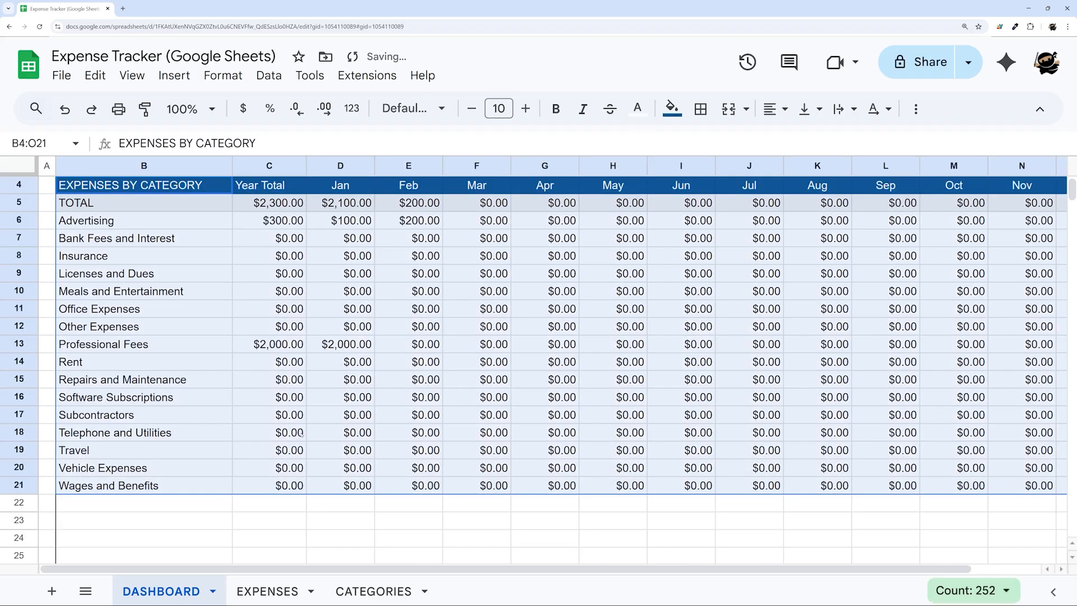
Apply an outer border around the full category table B4:O25, including the empty category rows.
left_click_drag(345, 503, 361, 518)
left_click_drag(170, 193, 1008, 343)
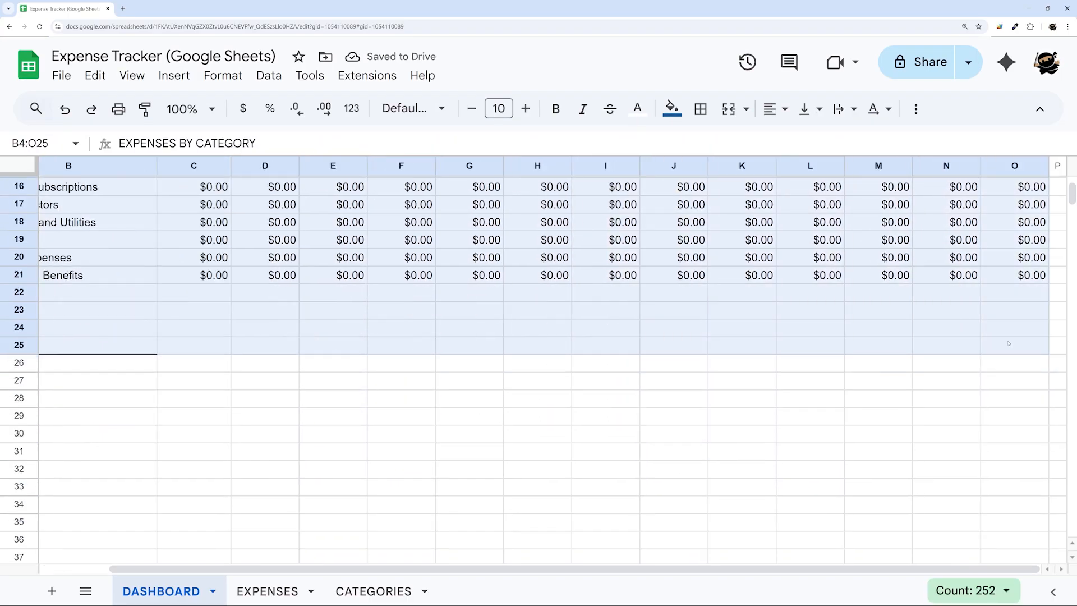
scroll(841, 337, "up", 5)
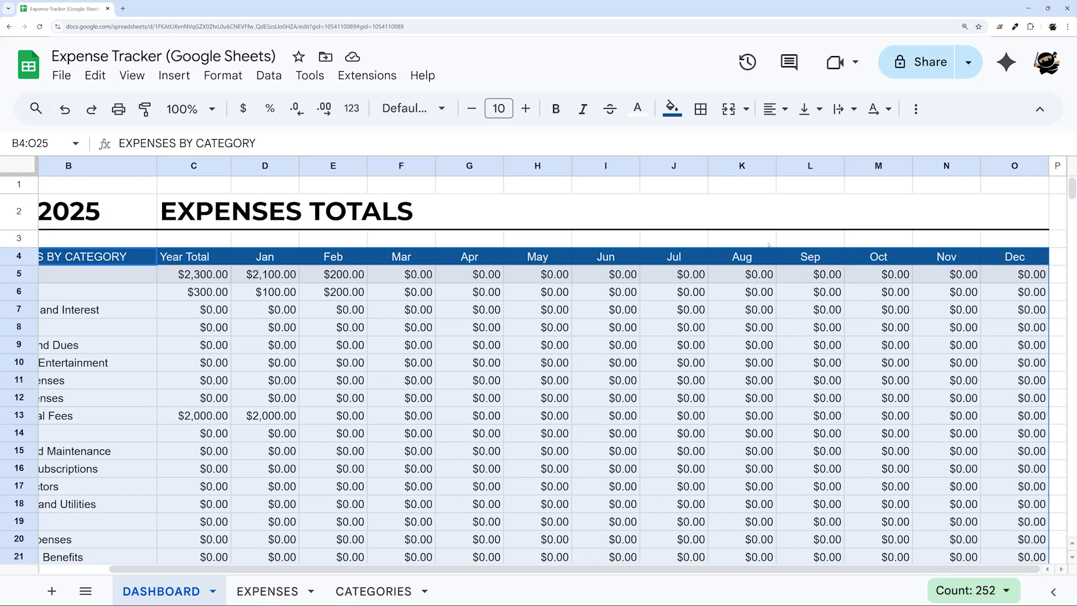
left_click(700, 109)
left_click(823, 145)
scroll(614, 365, "down", 4)
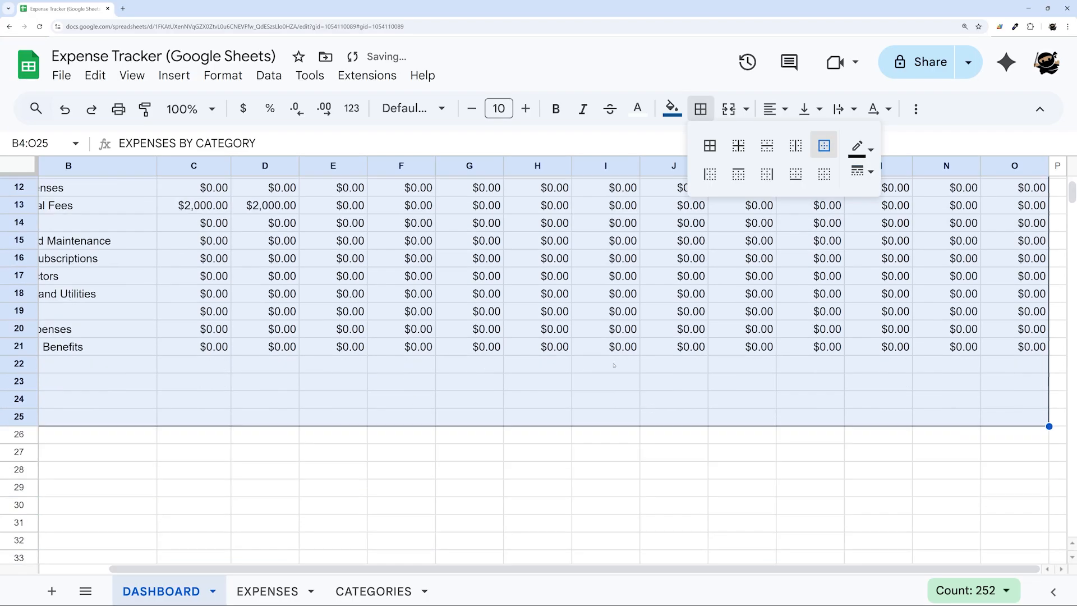
left_click(449, 568)
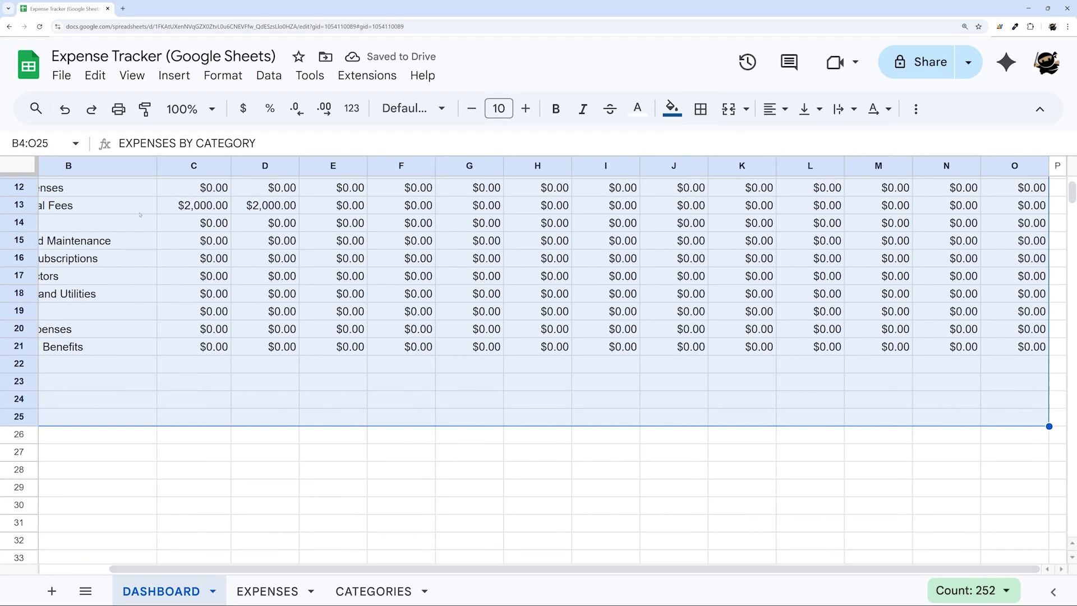
left_click(193, 223)
left_click_drag(364, 569, 292, 569)
scroll(252, 420, "up", 4)
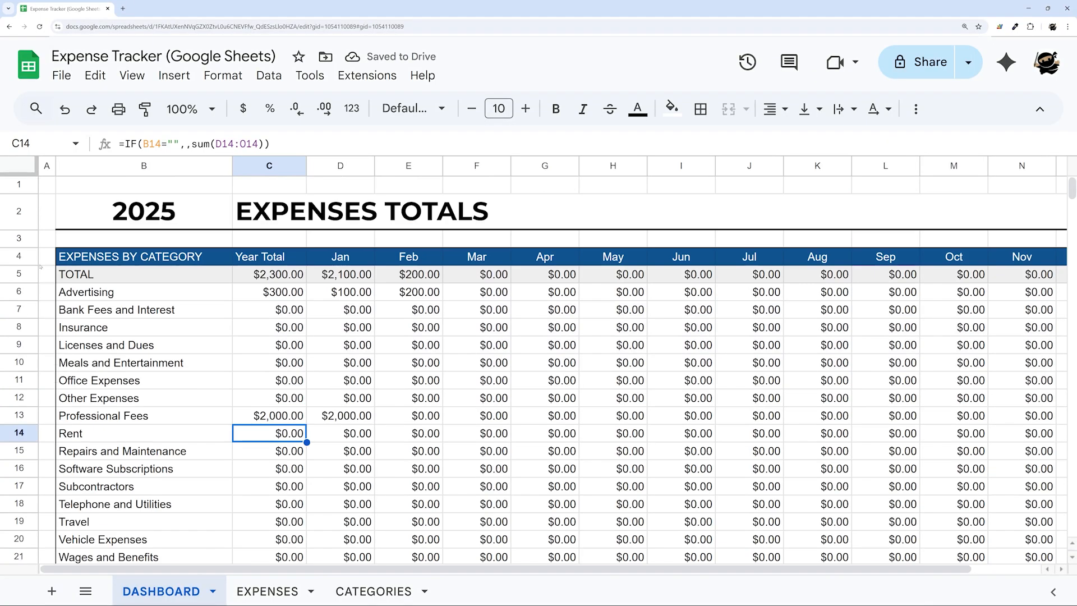
Copy the category table in rows 4 to 25 and paste it starting at row 27.
left_click(21, 256)
scroll(32, 325, "down", 4)
left_click(21, 432, "shift")
key("ctrl+c")
scroll(19, 439, "down", 2)
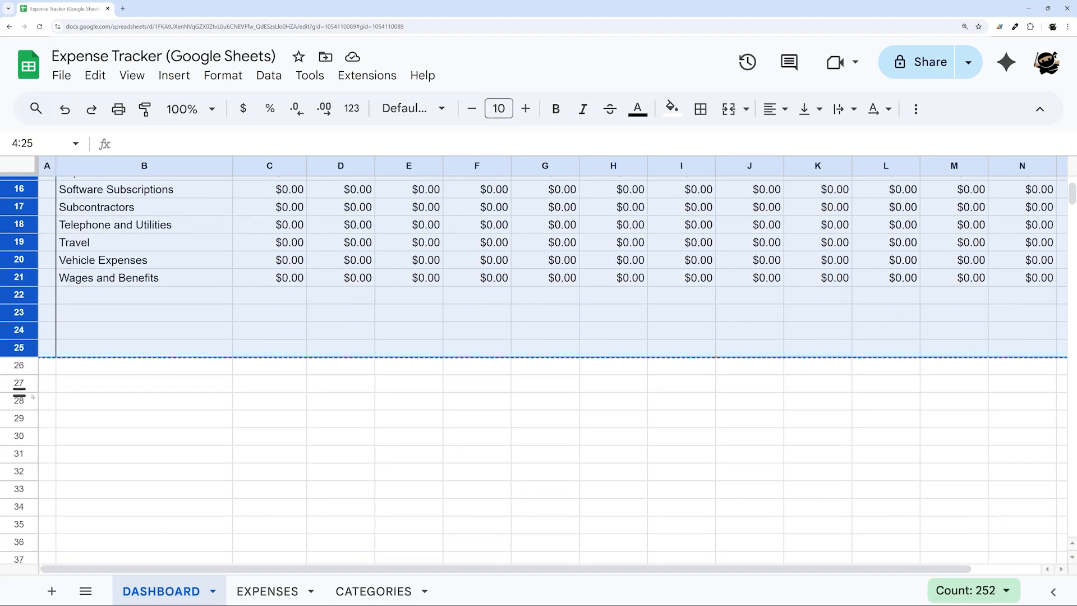
left_click(28, 383)
key("ctrl+v")
Change the title of the pasted table in B27 to EXPENSES BY VENDOR.
left_click(191, 384)
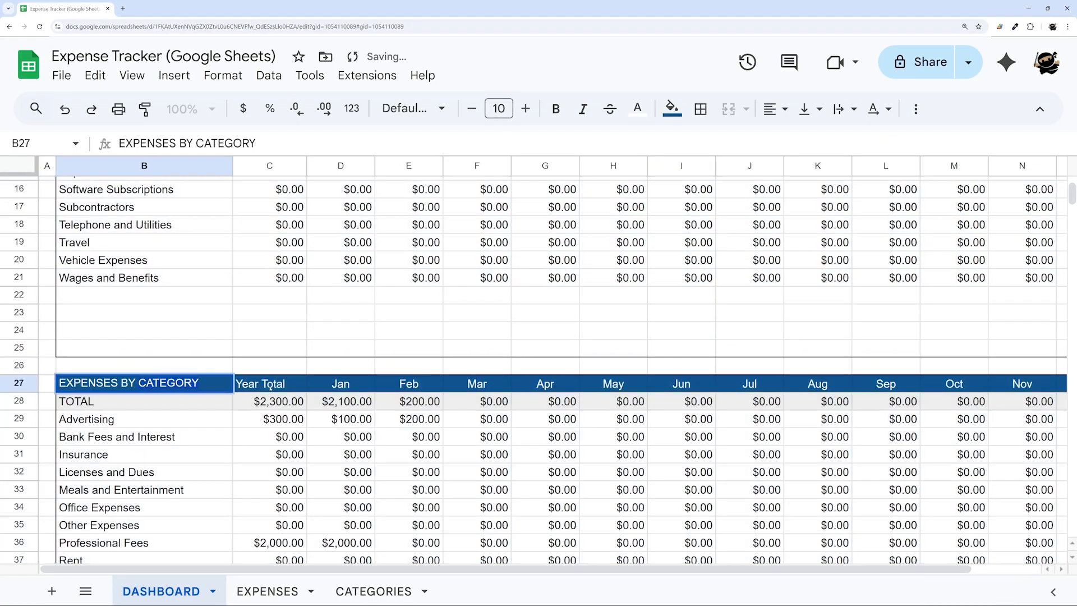
key("F2")
key("ctrl+BackSpace")
type("VENDOR")
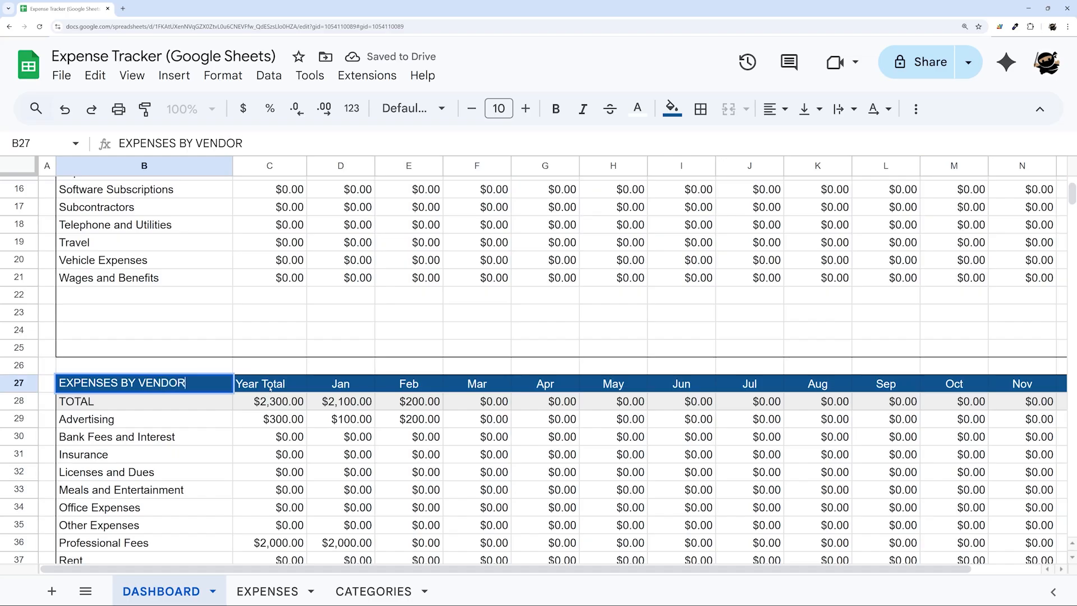
key("Return")
Delete the unused rows 50 to 1000 below the vendor table.
scroll(47, 439, "down", 5)
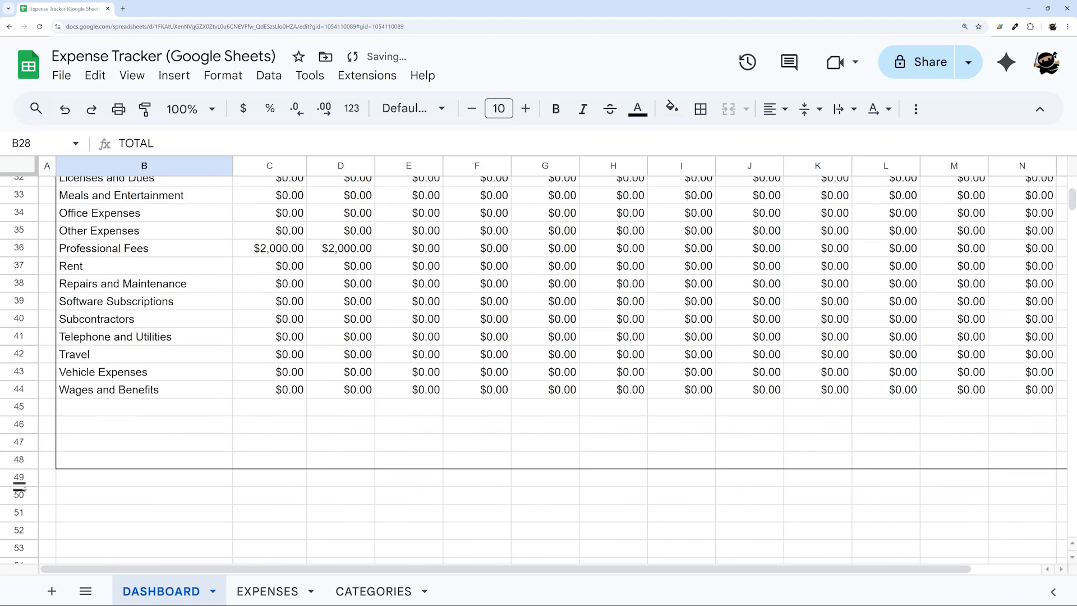
left_click(19, 494)
left_click_drag(1071, 200, 1071, 543)
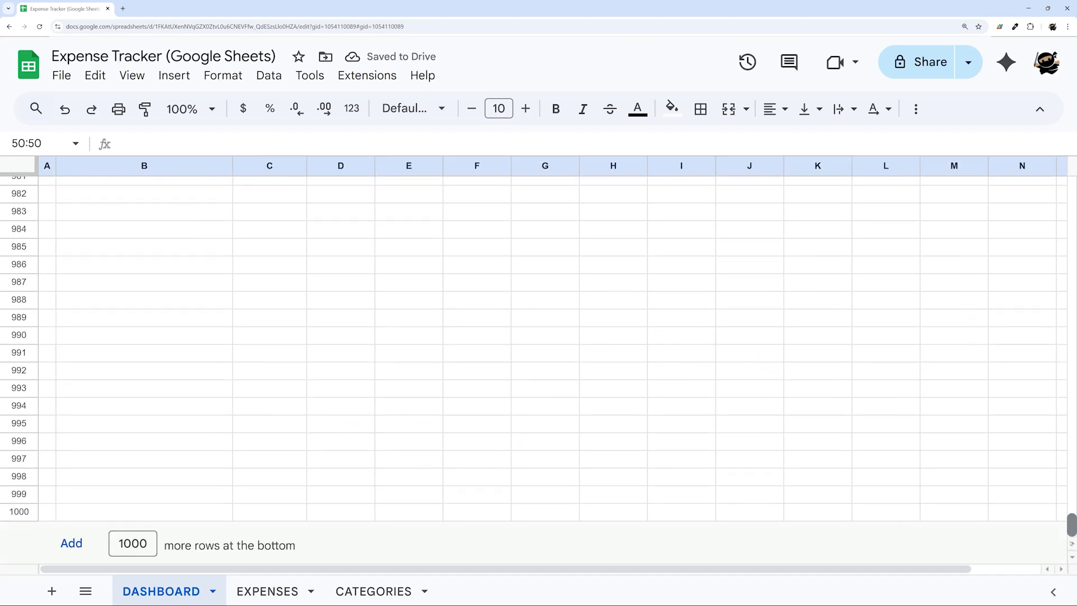
left_click(28, 511, "shift")
right_click(27, 511)
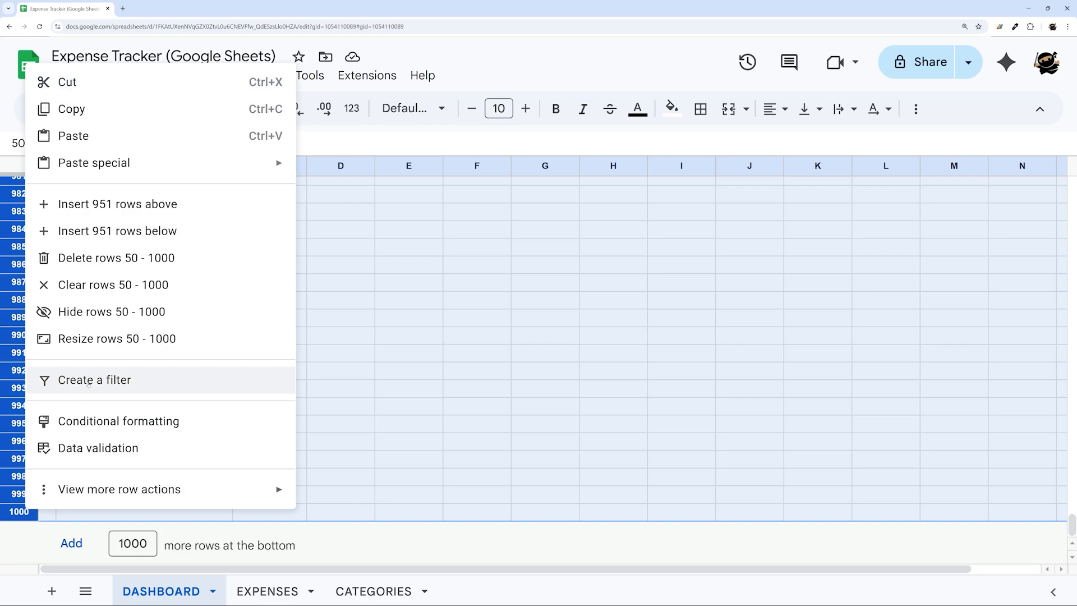
left_click(112, 257)
Hide the gridlines on the DASHBOARD sheet.
left_click(134, 73)
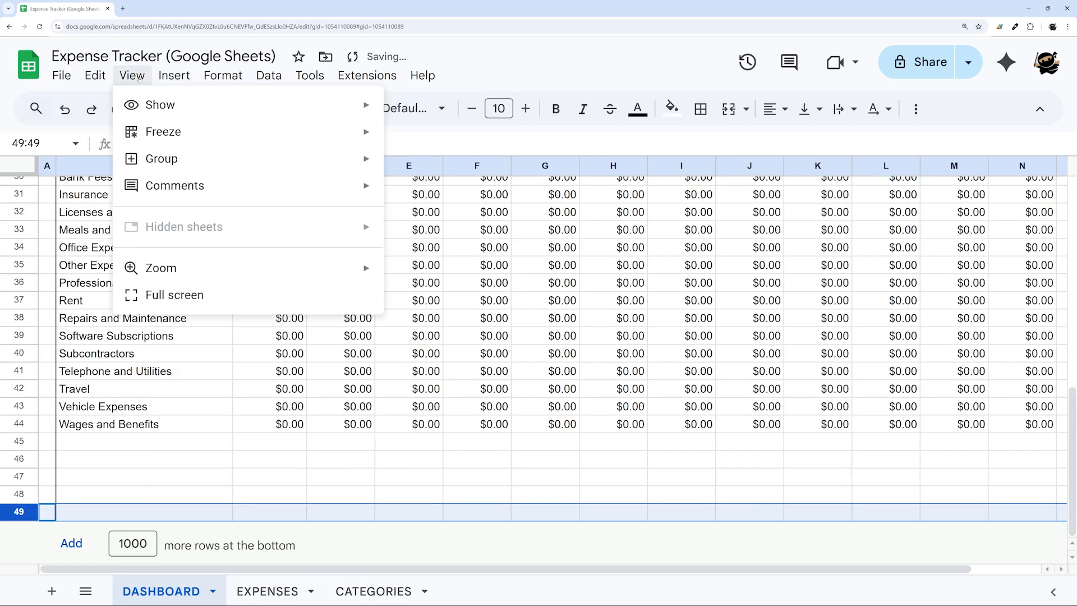
mouse_move(169, 106)
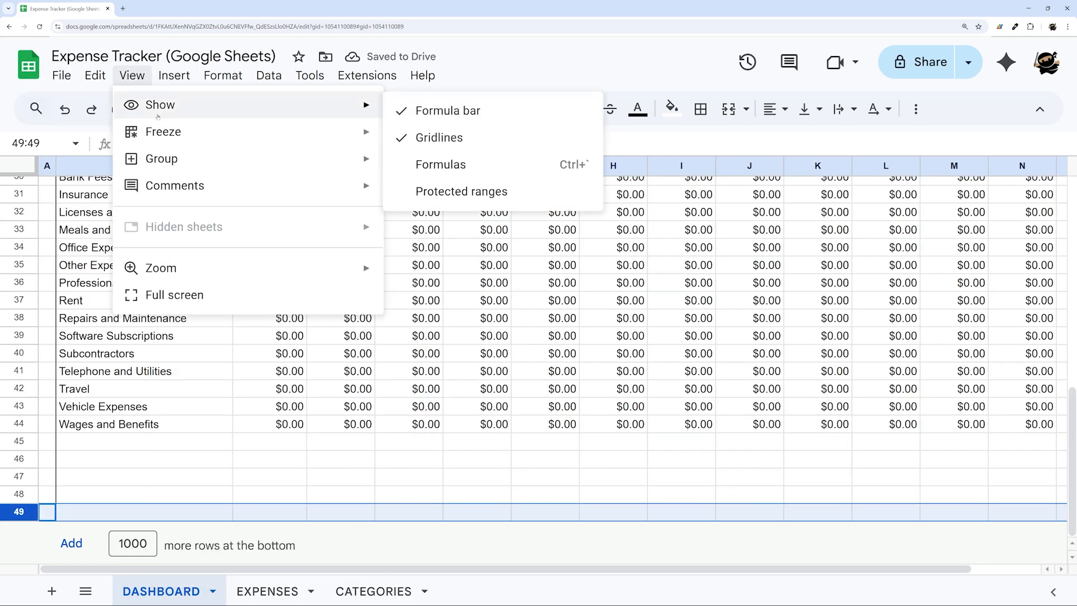
left_click(437, 139)
left_click(315, 340)
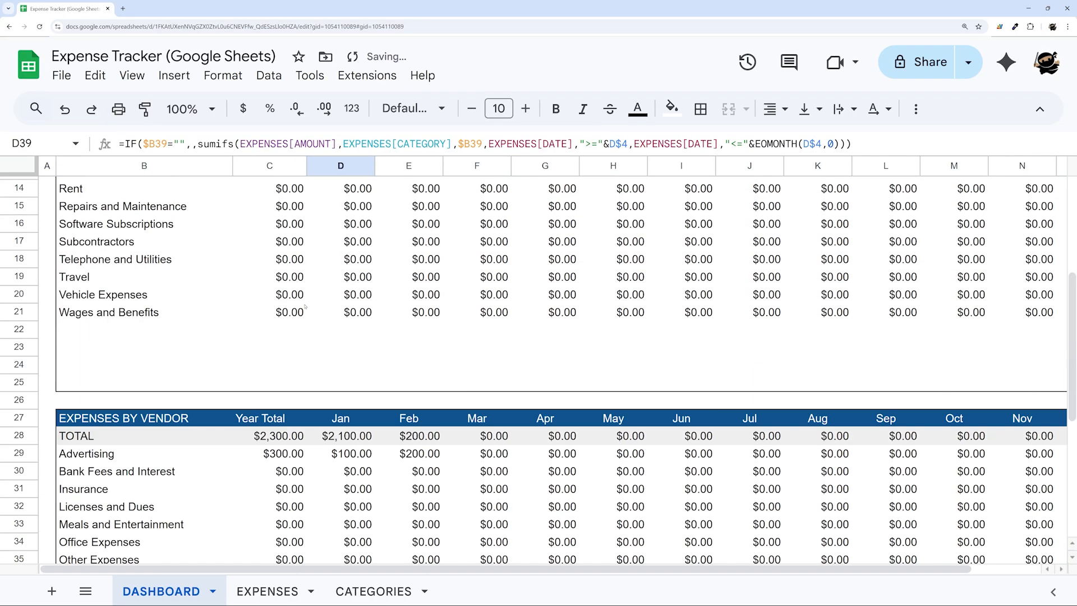
Apply light grey inner borders to the category table B4:O25.
scroll(178, 269, "up", 10)
left_click_drag(84, 256, 1035, 500)
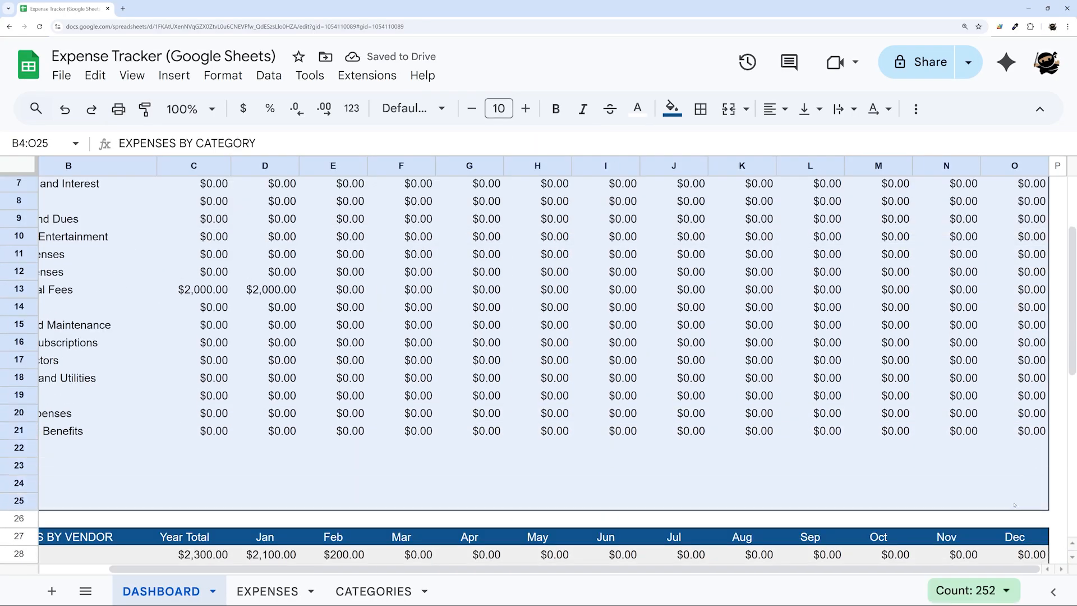
left_click(700, 109)
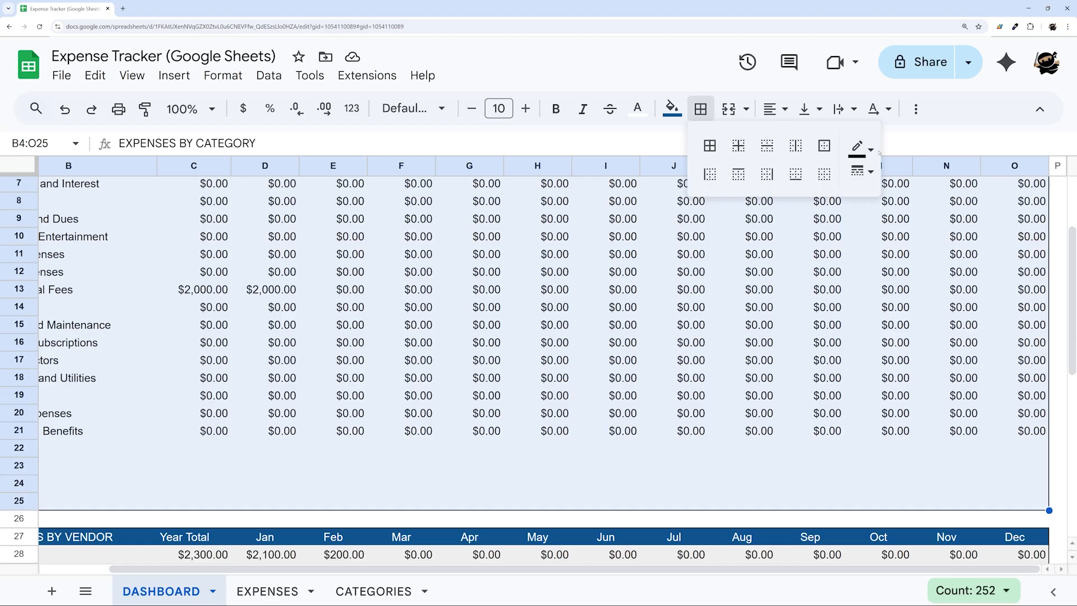
left_click(861, 146)
left_click(976, 206)
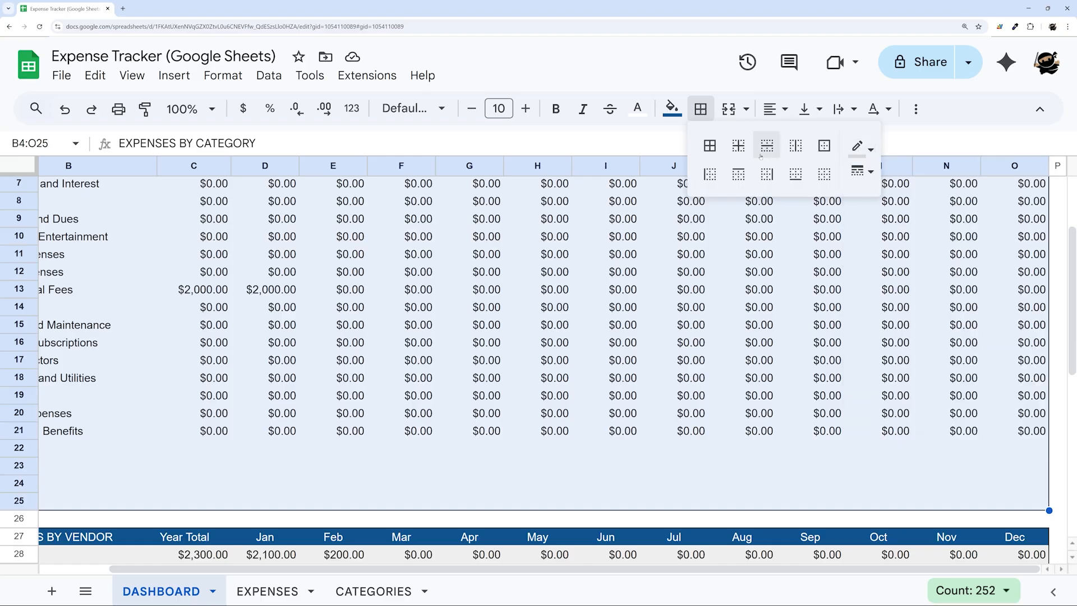
left_click(739, 146)
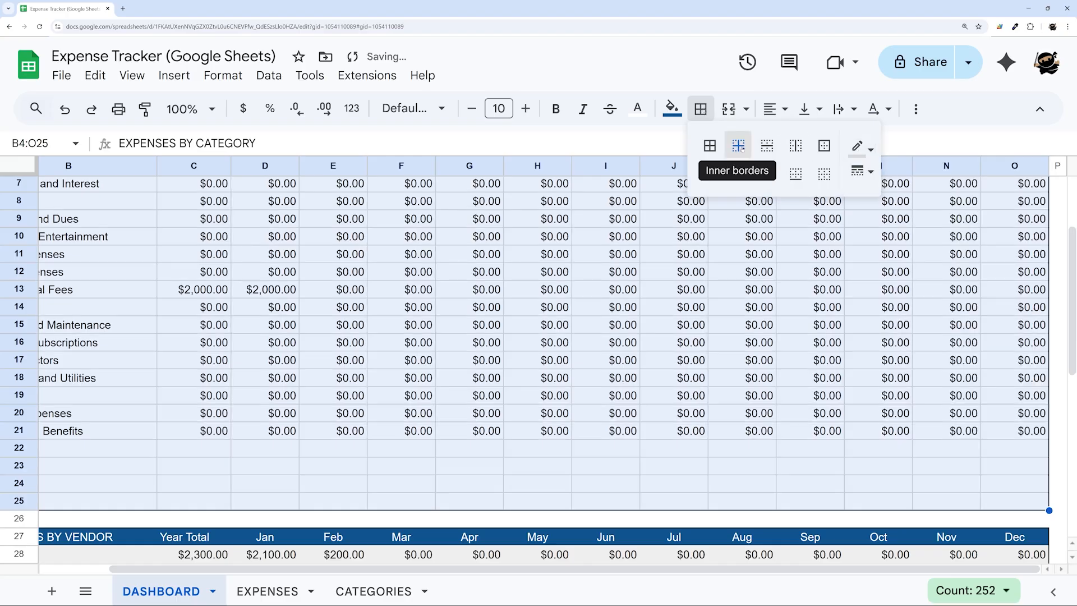
scroll(418, 276, "up", 3)
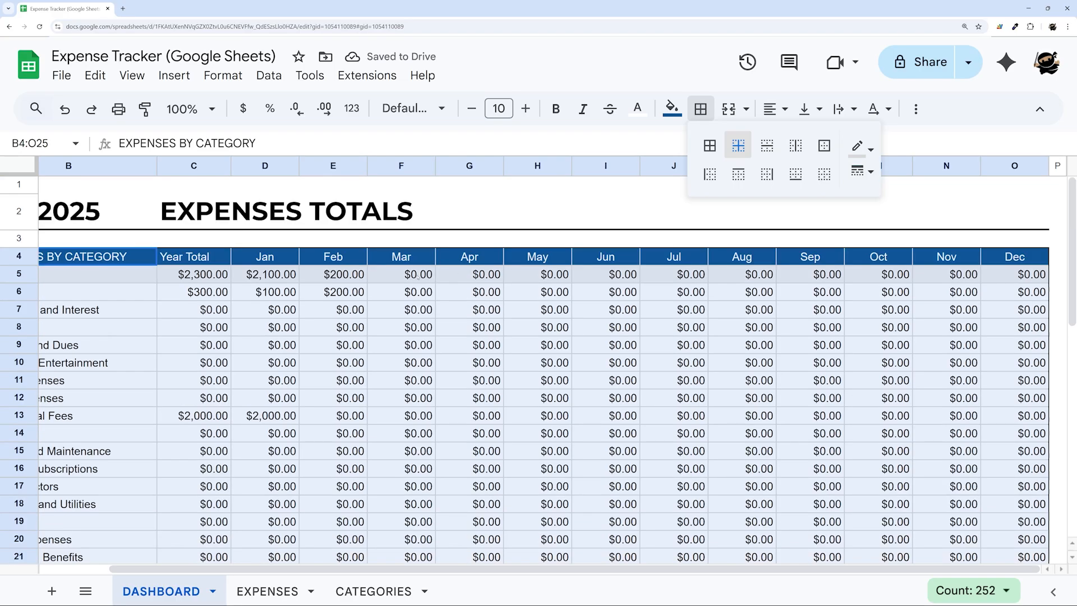
left_click(401, 283)
Apply the same light grey inner borders to the vendor table B27:O48.
scroll(400, 283, "down", 5)
left_click_drag(115, 409, 1048, 503)
scroll(1011, 423, "down", 5)
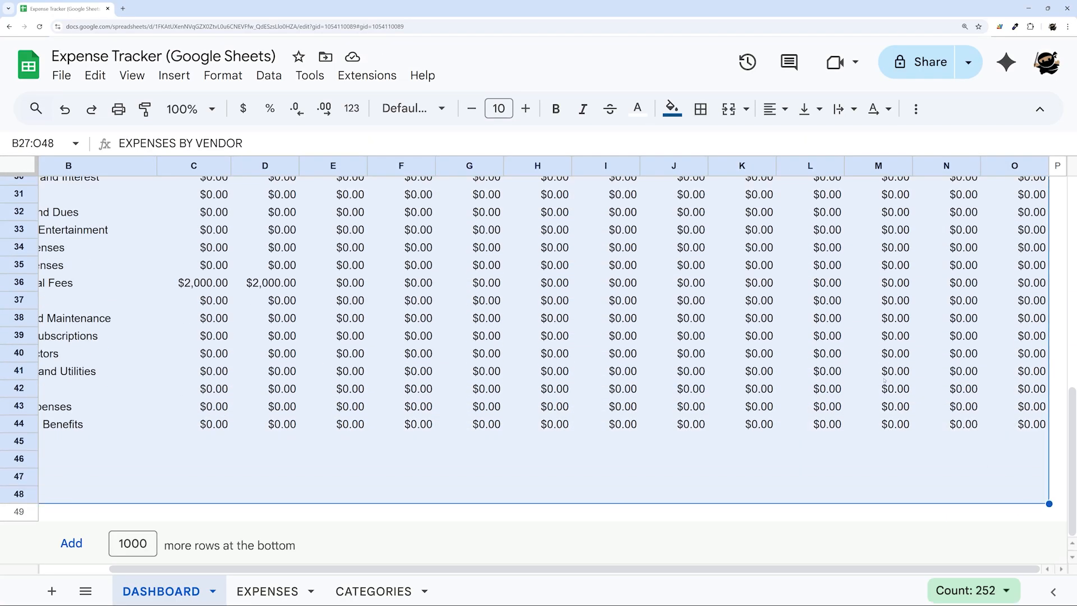
left_click(701, 109)
left_click(738, 145)
Format the vendor table's header row 27 in bold Montserrat.
scroll(443, 449, "up", 4)
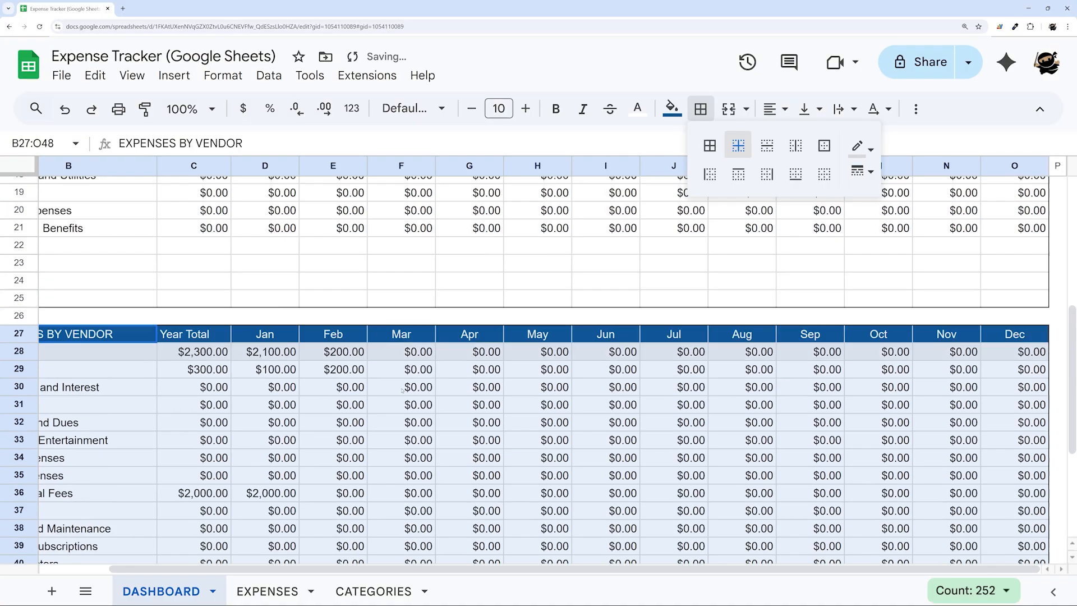
left_click_drag(442, 572, 364, 572)
left_click(162, 335)
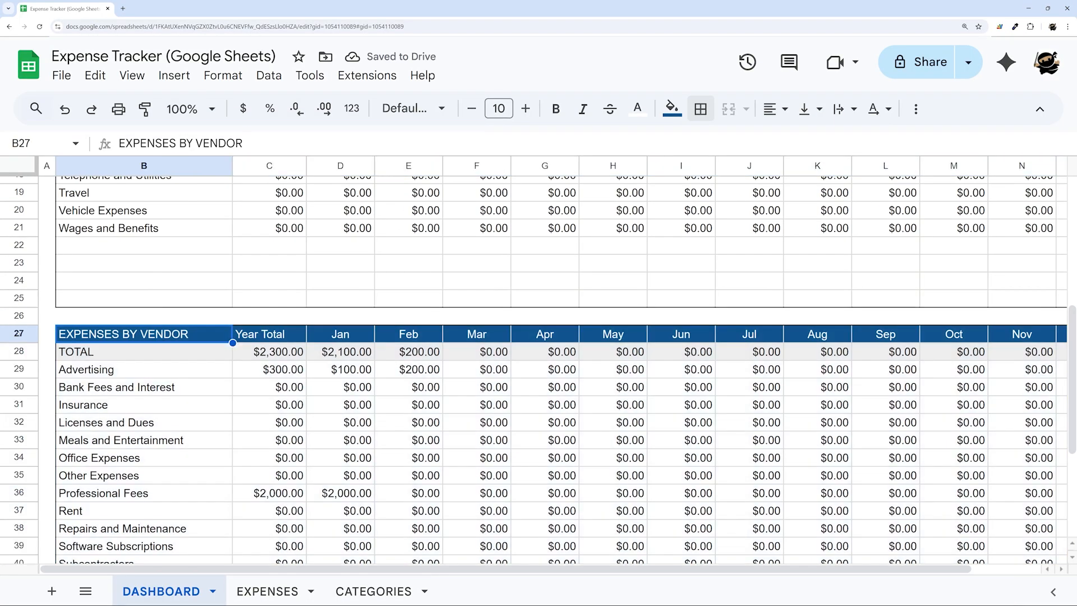
left_click(20, 333)
left_click(412, 109)
left_click(422, 209)
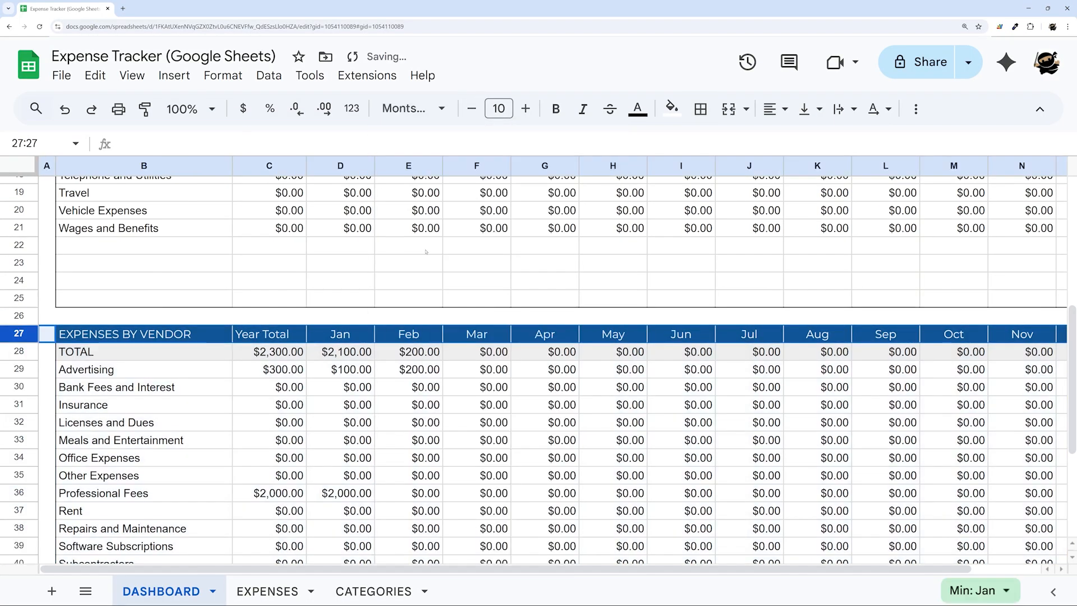
left_click(555, 109)
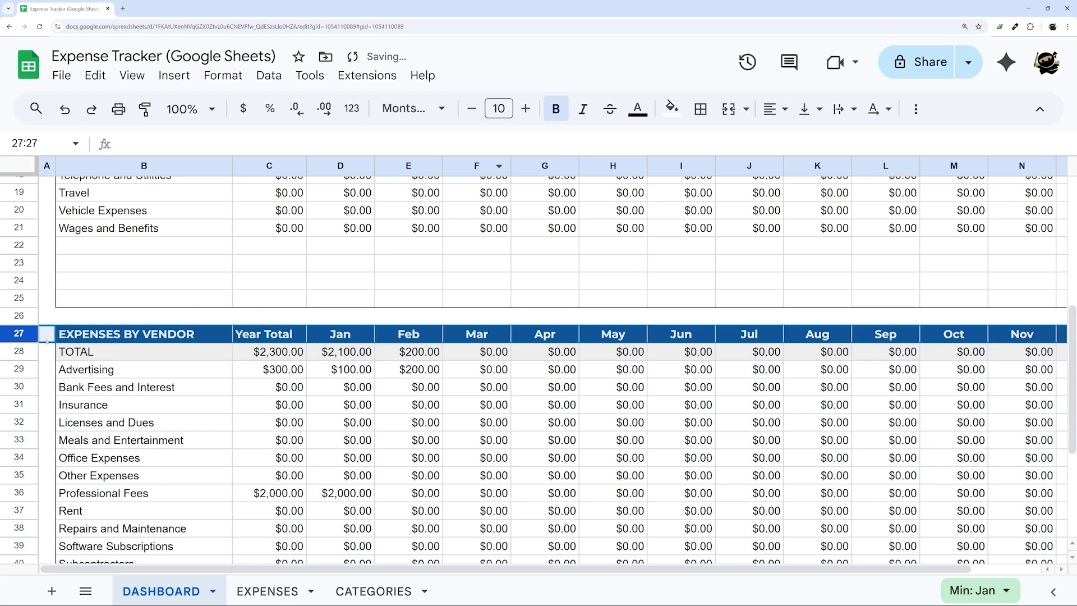
Increase header row 27's height to about 30 pixels and centre its text vertically.
left_click_drag(19, 351, 19, 351)
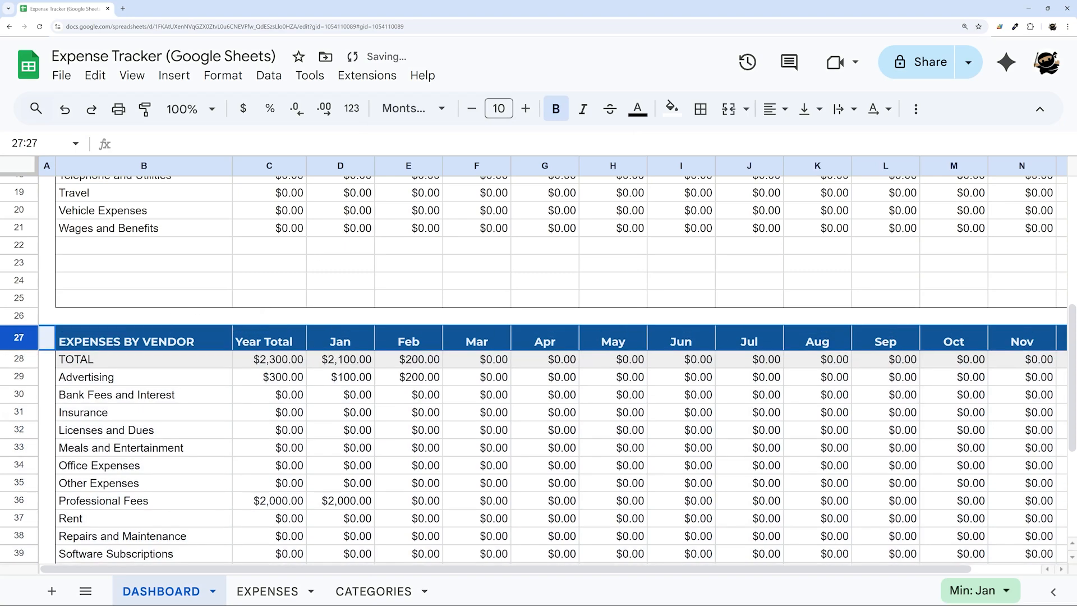
left_click(806, 108)
left_click(836, 141)
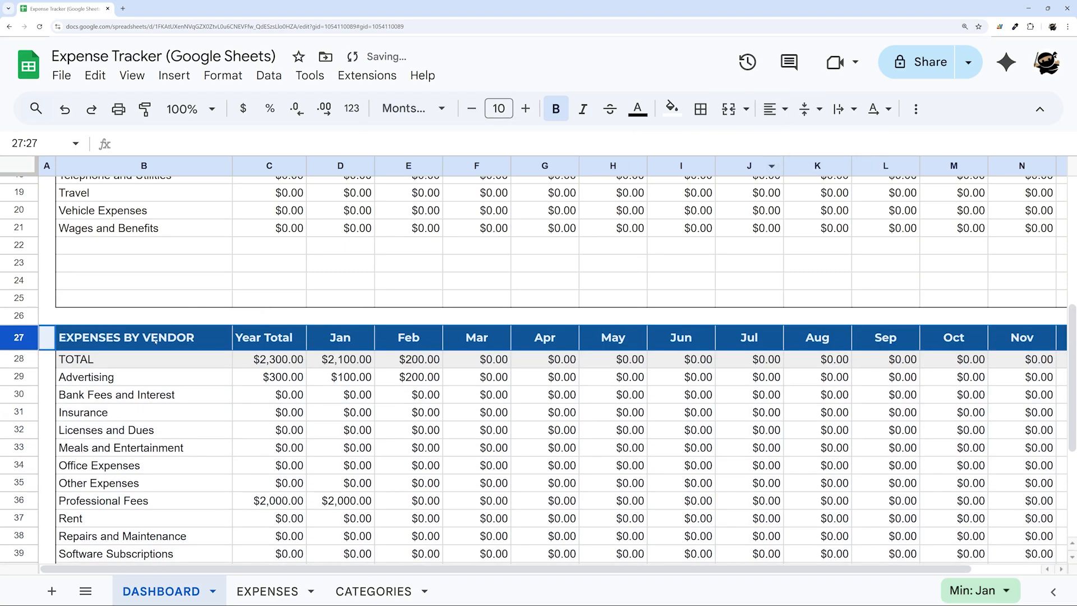
Set the height of the category table's header row 4 to 30 pixels.
scroll(101, 367, "up", 6)
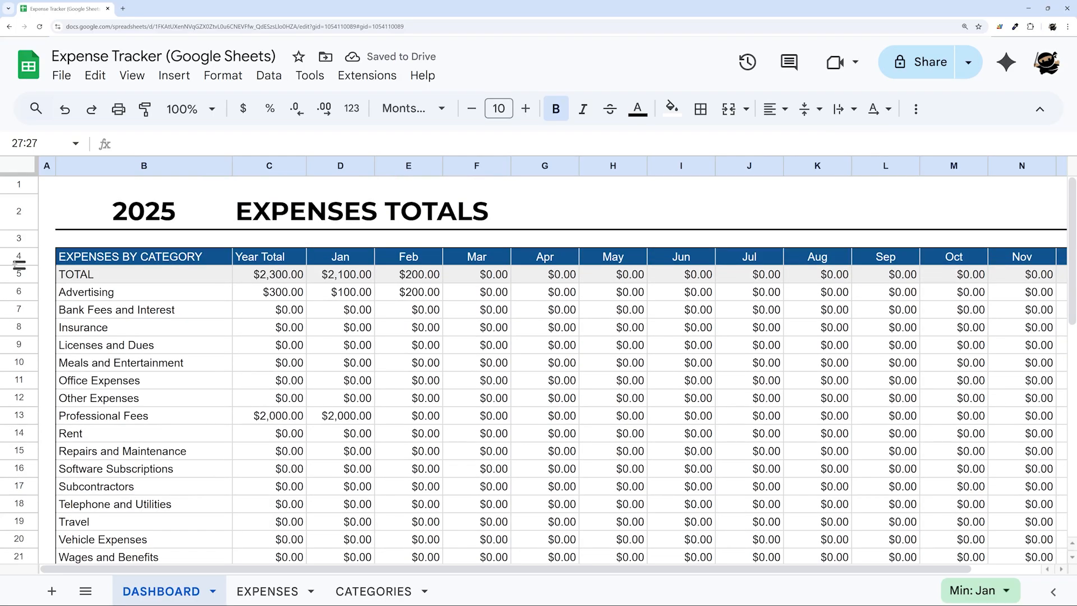
right_click(25, 258)
left_click(85, 438)
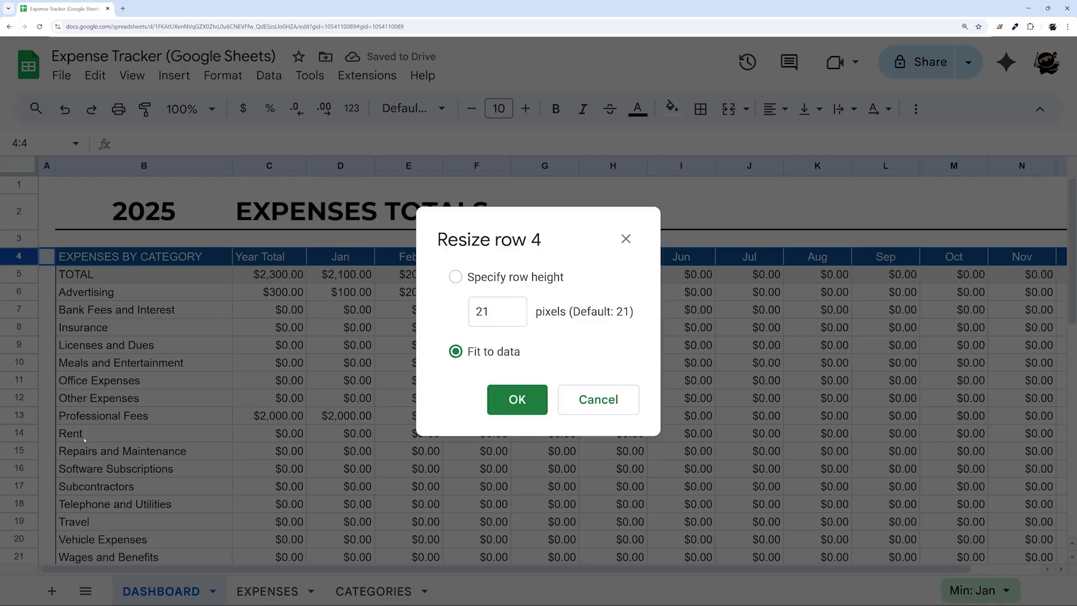
left_click(455, 276)
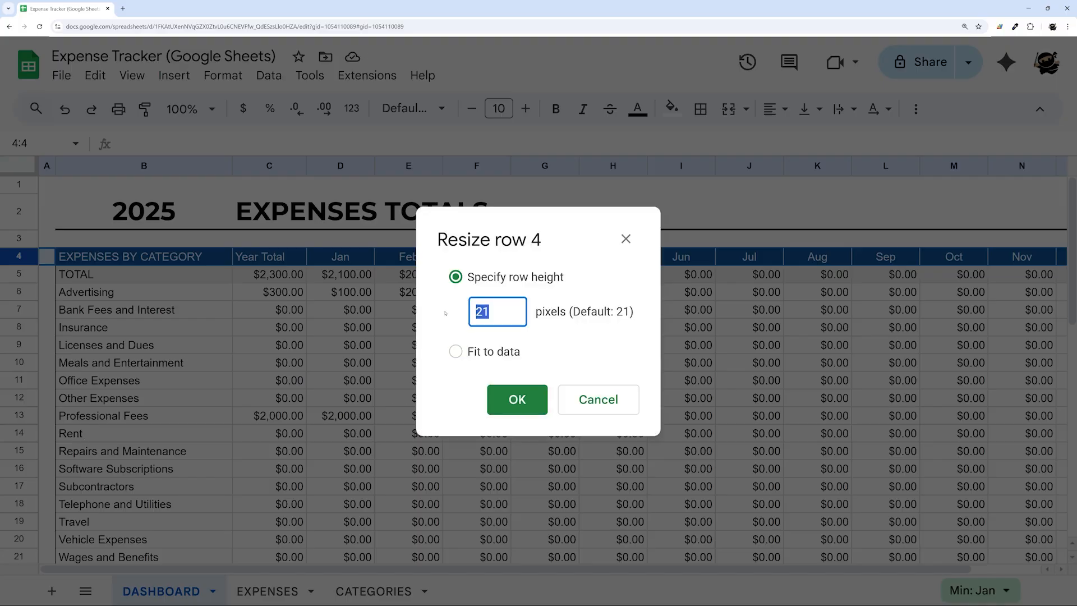
type("30")
key("Return")
Format header row 4 as bold, vertically centred Montserrat text.
left_click(412, 108)
left_click(431, 209)
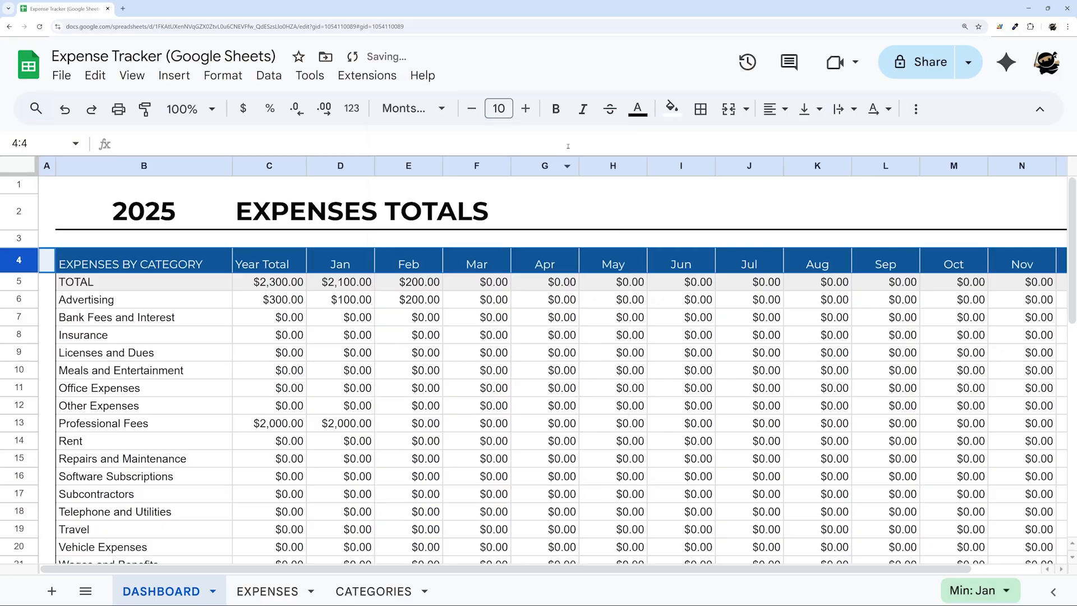
left_click(555, 108)
left_click(808, 108)
left_click(832, 143)
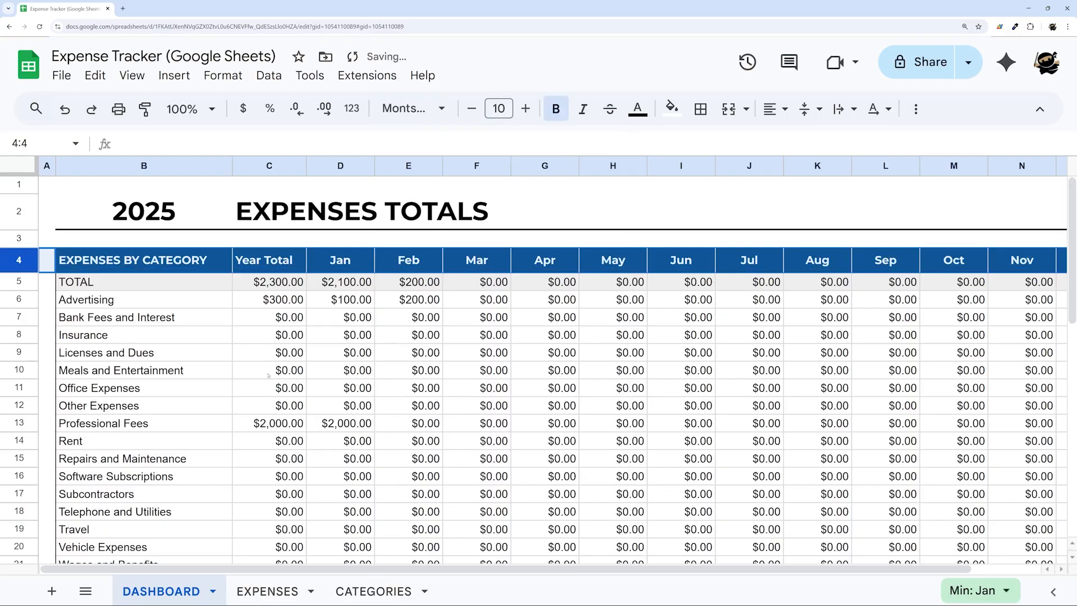
Format the category table's TOTAL row 5 as bold, vertically centred text with a row height of 25 pixels.
left_click(23, 282)
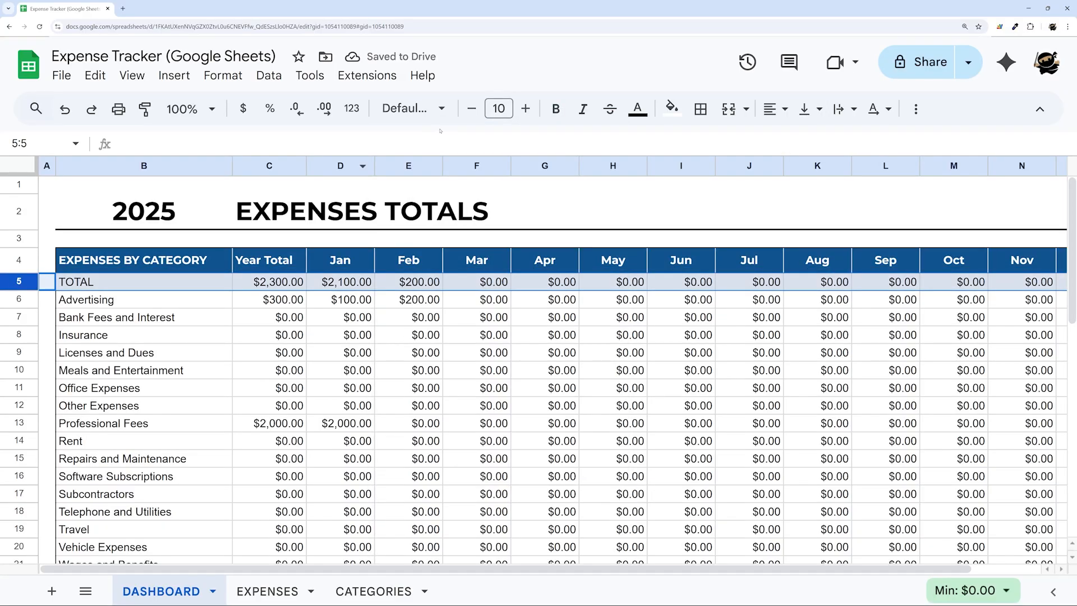
key("ctrl+b")
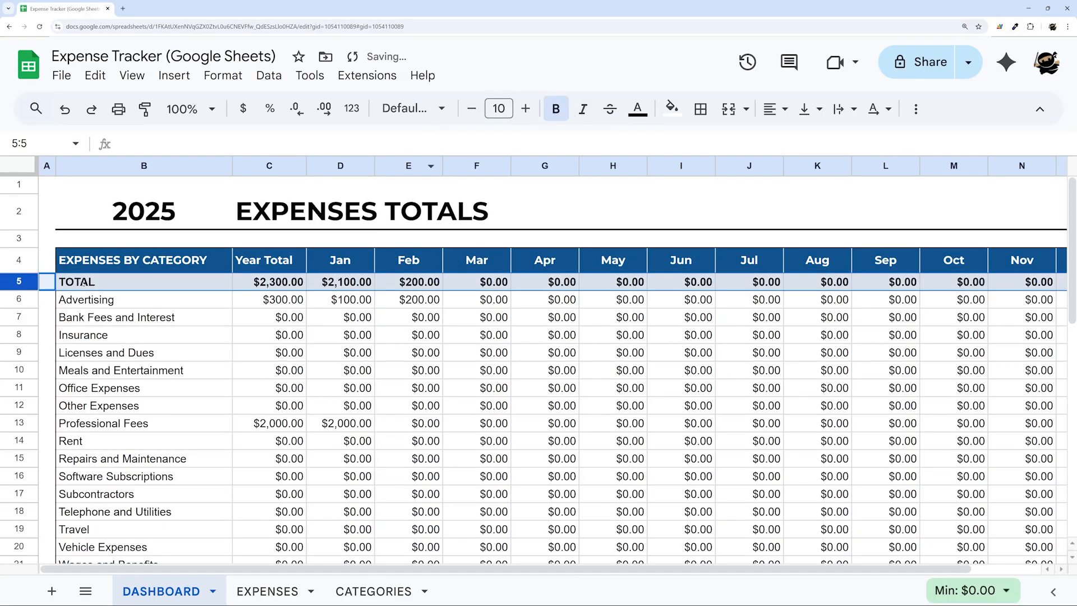
right_click(18, 281)
left_click(73, 436)
left_click(498, 311)
type("25")
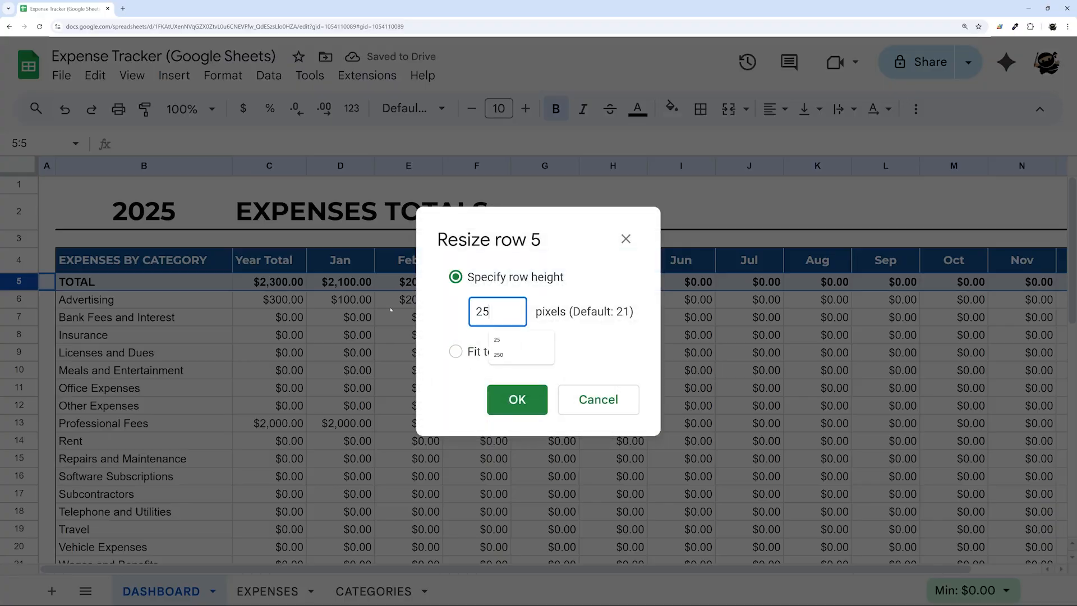
key("Return")
left_click(807, 108)
left_click(832, 143)
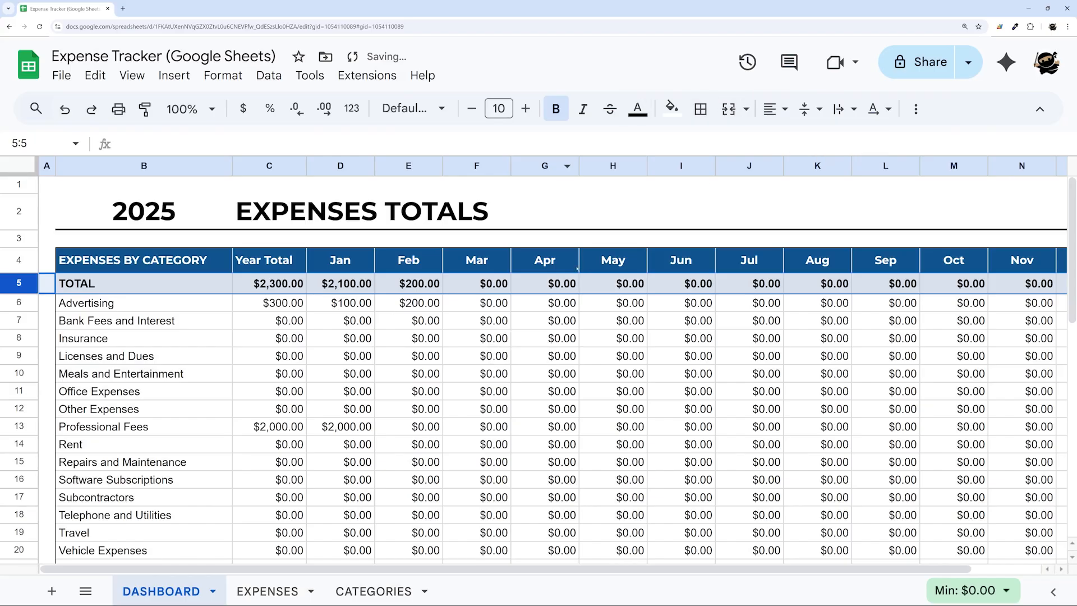
Set the height of the vendor table's TOTAL row 28 to 25 pixels.
scroll(577, 269, "down", 5)
left_click(19, 446)
right_click(19, 446)
left_click(73, 435)
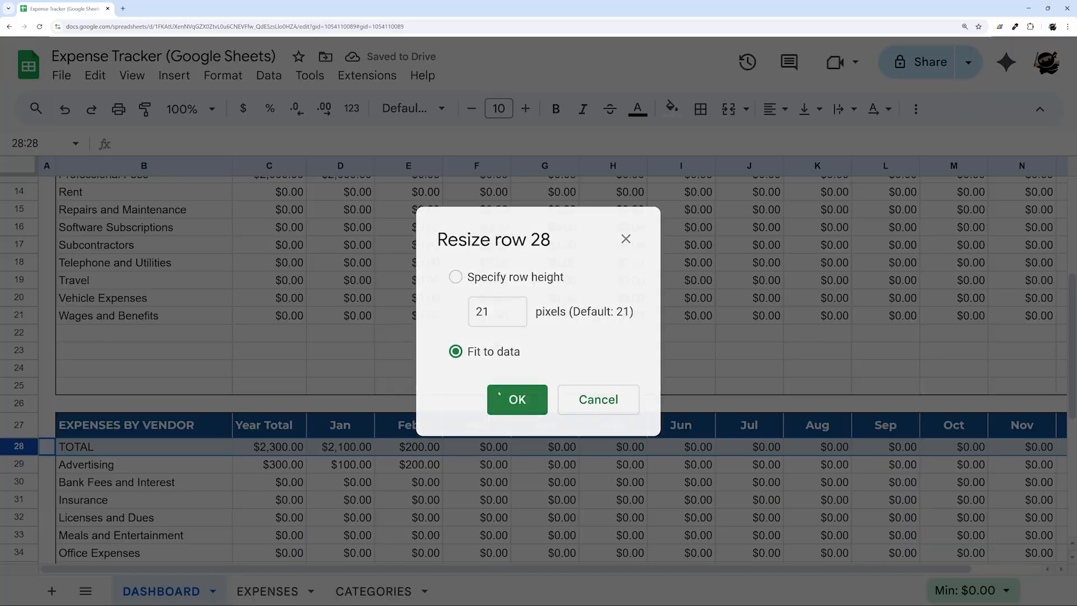
left_click(497, 312)
type("25")
key("Return")
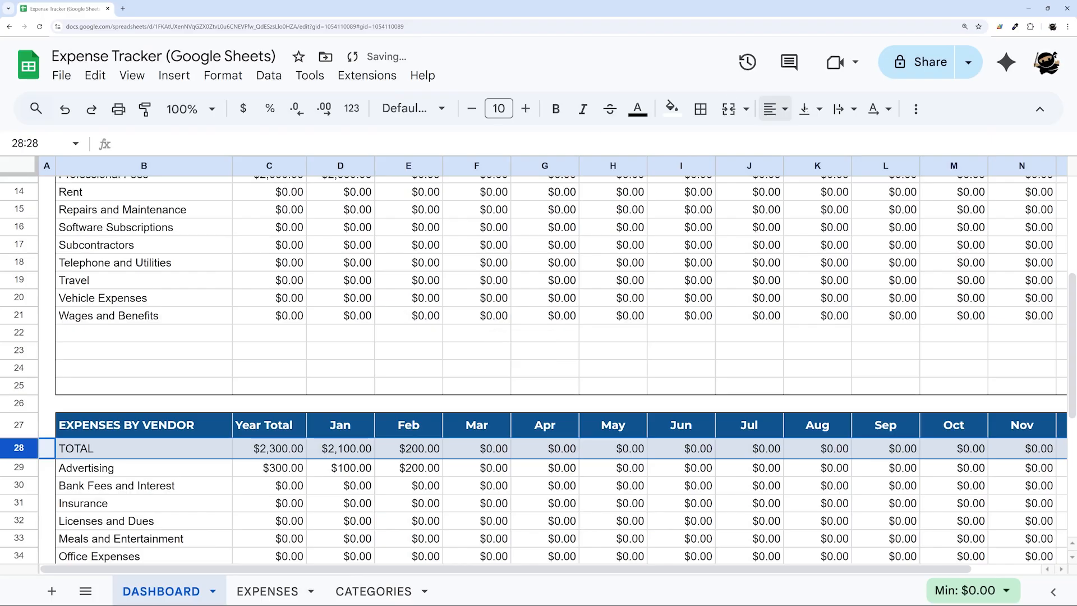
Centre the vendor table's TOTAL row 28 vertically and make it bold.
left_click(808, 108)
left_click(832, 143)
left_click(555, 109)
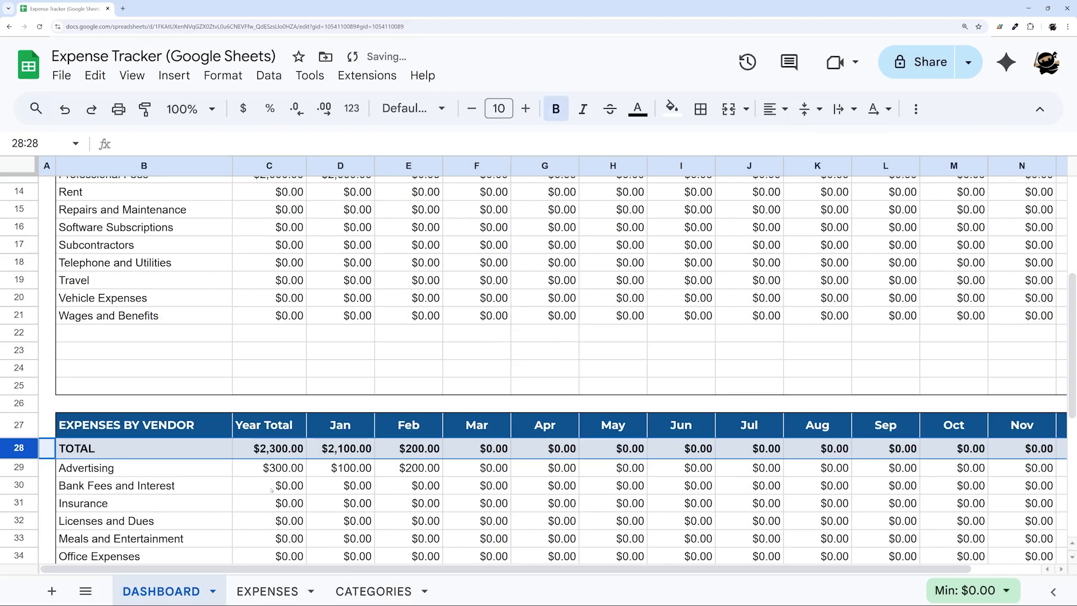
Check the height of the vendor header row 27 in its resize settings and accept it.
right_click(17, 424)
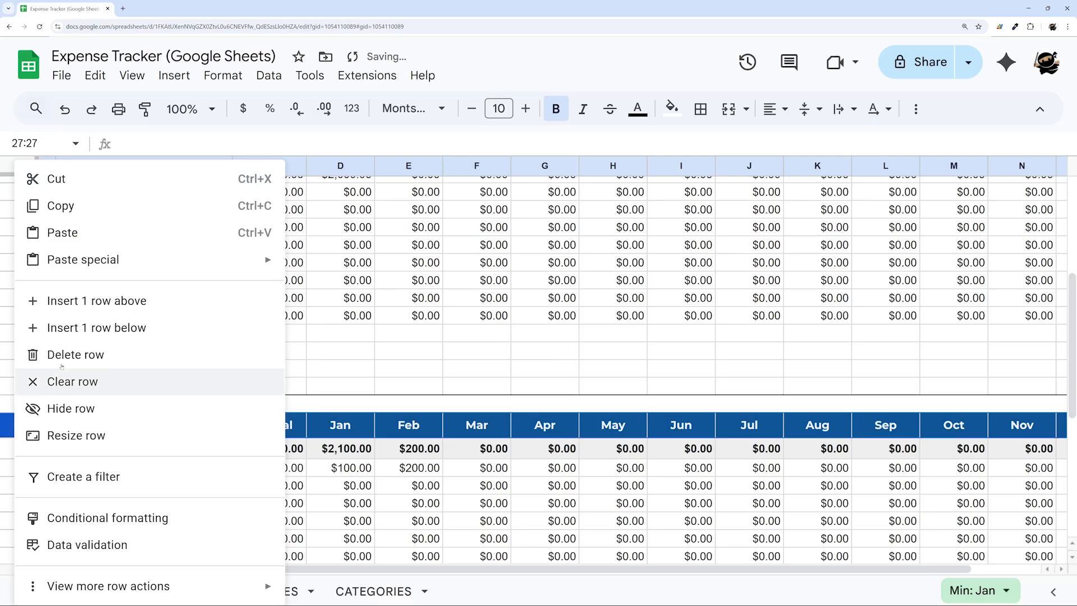
left_click(73, 435)
key("Return")
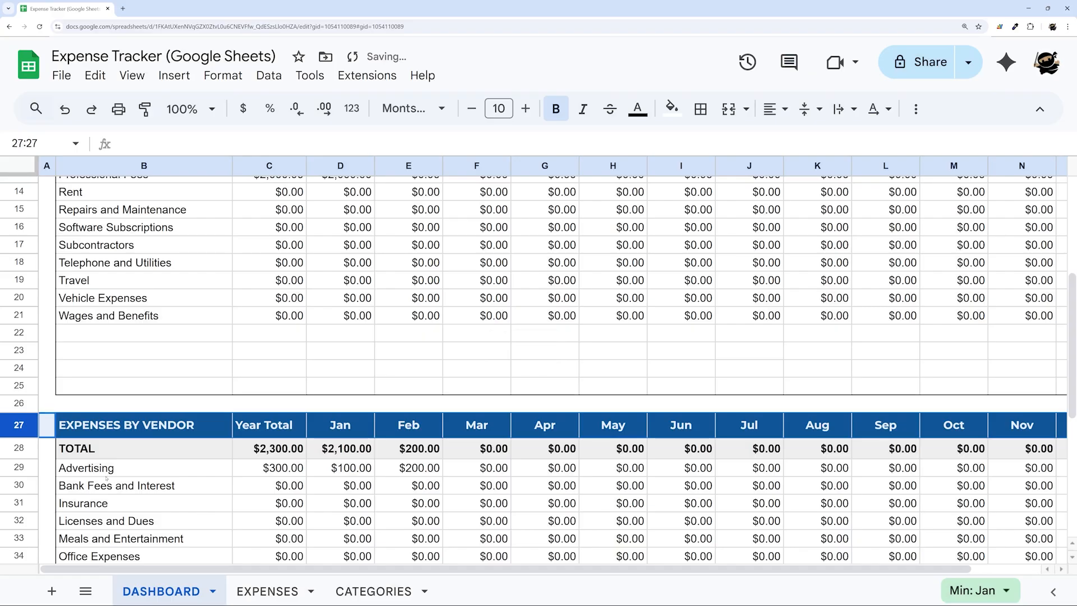
Replace the formula in B29 of the vendor table with =sort(DROPDOWNS[VENDOR]), referencing the VENDOR column on the CATEGORIES sheet.
left_click(219, 486)
scroll(230, 399, "down", 3)
left_click(146, 340)
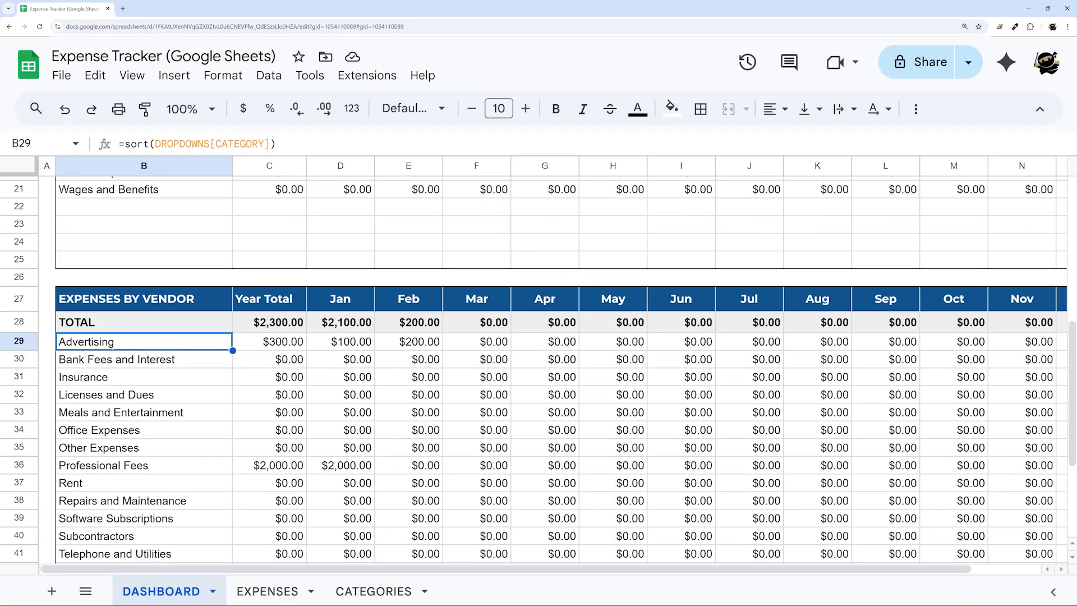
double_click(122, 343)
key("BackSpace")
key("BackSpace")
key("BackSpace")
key("BackSpace")
key("BackSpace")
key("BackSpace")
key("BackSpace")
key("BackSpace")
key("BackSpace")
key("BackSpace")
key("BackSpace")
key("BackSpace")
key("BackSpace")
key("BackSpace")
key("BackSpace")
key("BackSpace")
key("BackSpace")
key("BackSpace")
key("BackSpace")
key("BackSpace")
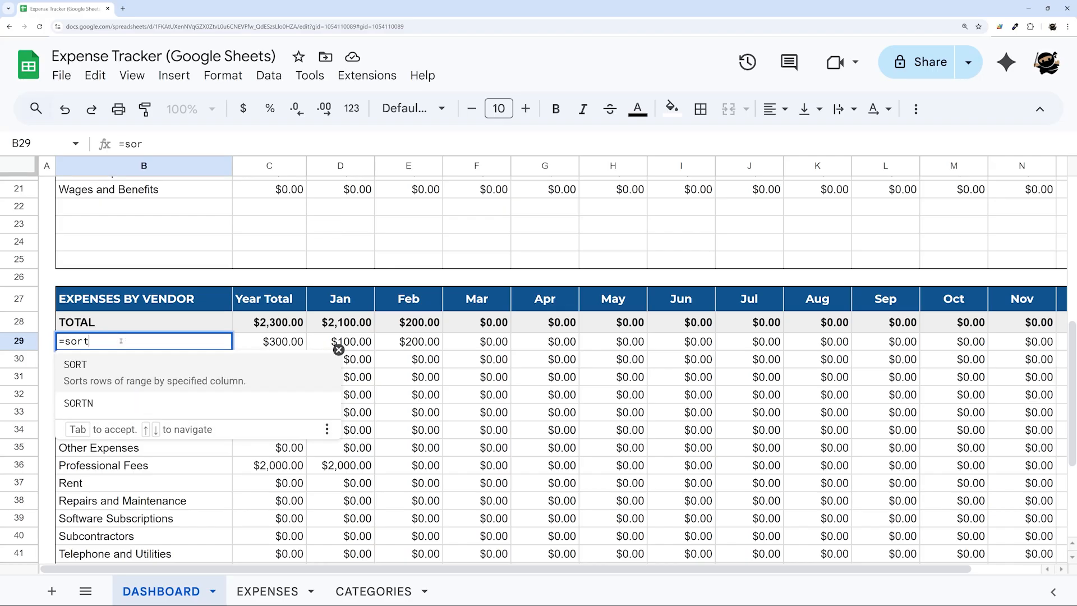
left_click(376, 591)
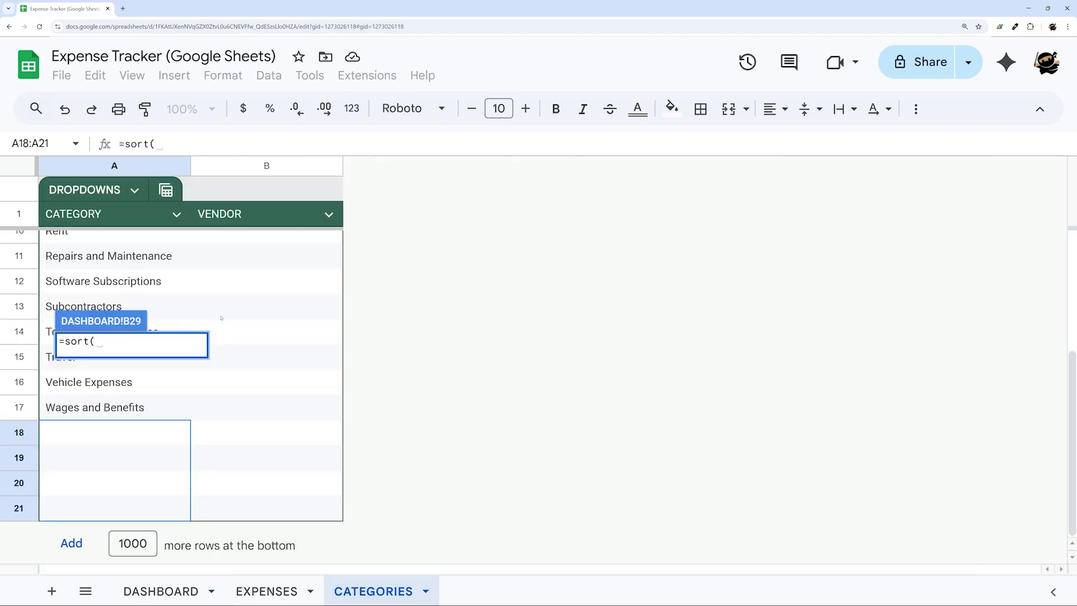
scroll(220, 317, "up", 4)
scroll(237, 315, "down", 4)
left_click_drag(238, 244, 236, 511)
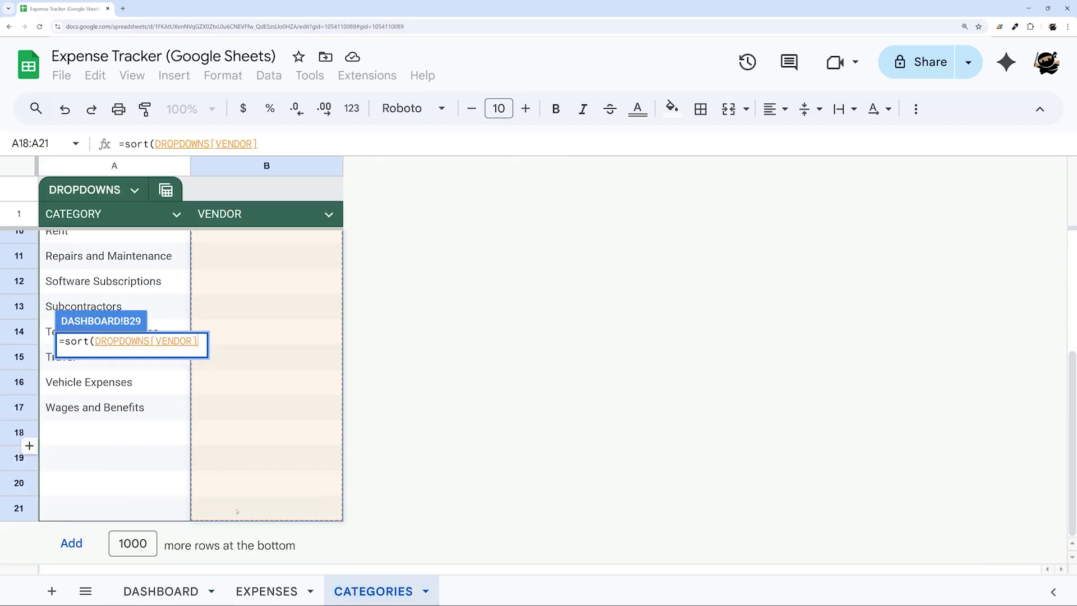
key("Return")
Change the SUMIFS criteria range in D29 from EXPENSES[CATEGORY] to EXPENSES[VENDOR].
left_click(277, 344)
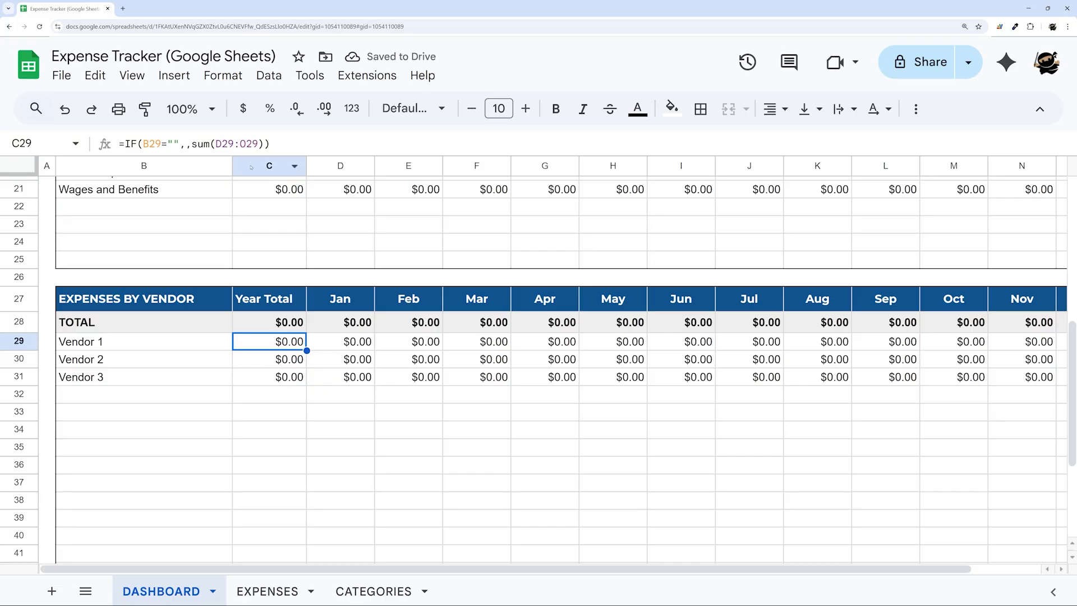
left_click(345, 336)
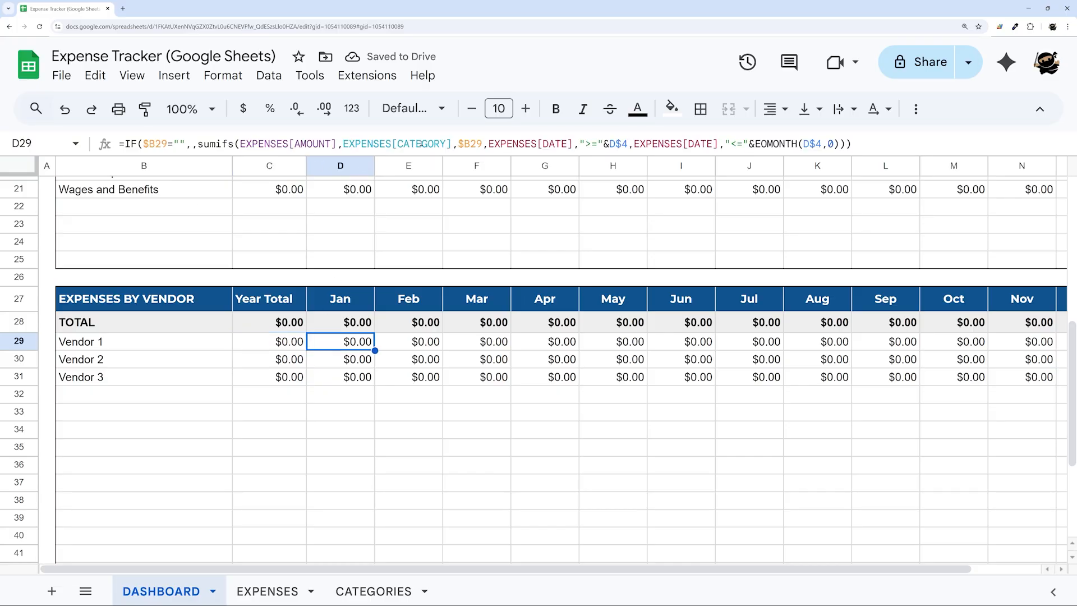
left_click(398, 144)
left_click_drag(398, 143, 446, 143)
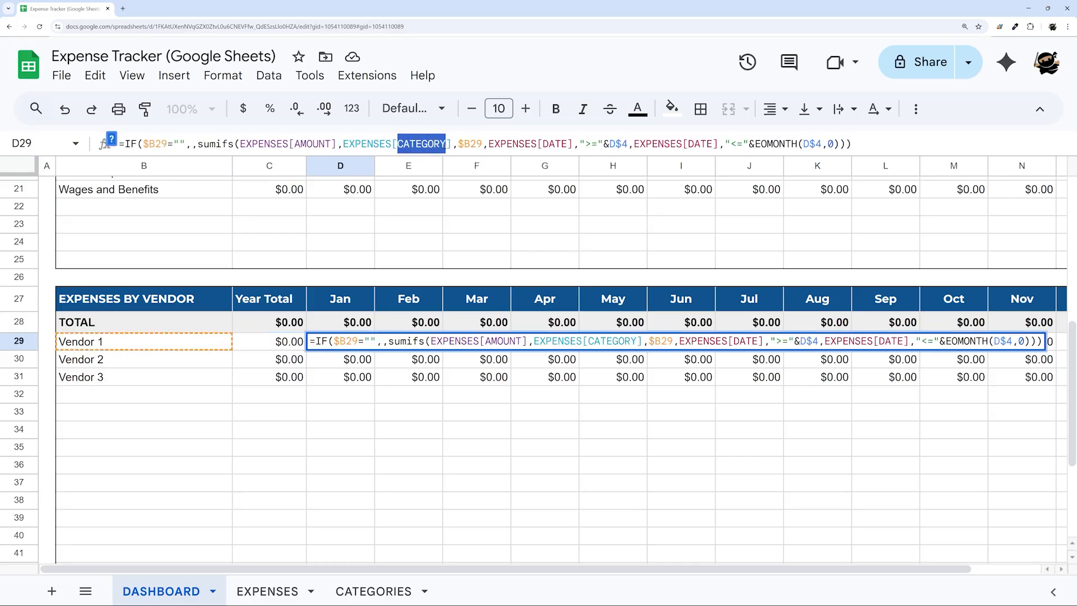
type("VENDOR")
key("Return")
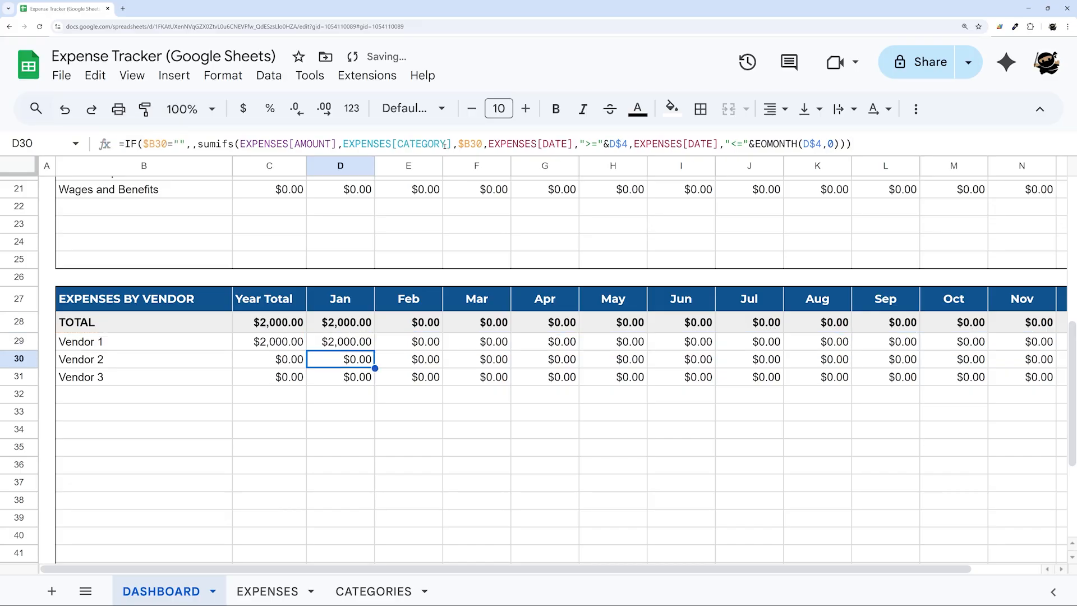
Fill the January vendor formula from D29 across to December and down through O48.
left_click(356, 345)
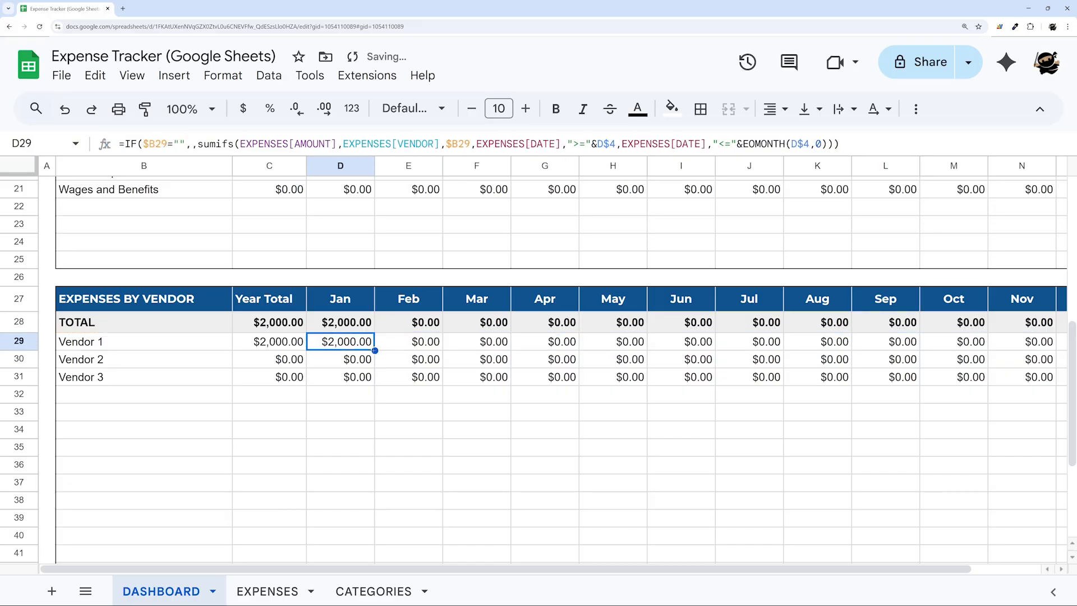
left_click_drag(374, 350, 1042, 496)
left_click(1042, 496)
Apply a black outer border around the vendor table B27:O48 and return to cell A1.
scroll(460, 569, "up", 4)
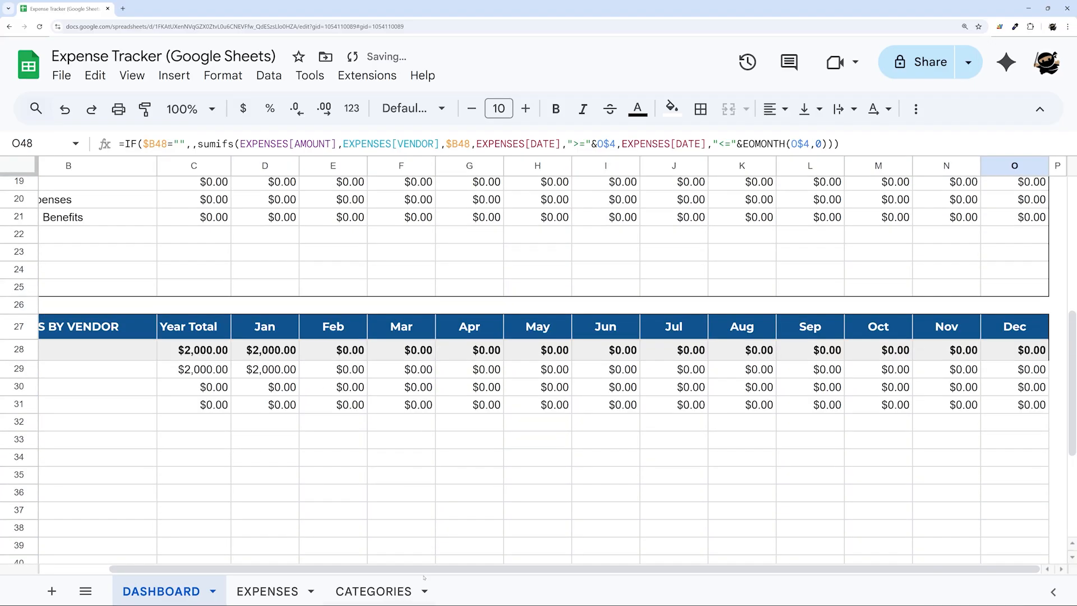
left_click_drag(459, 569, 391, 570)
left_click(196, 324, "shift")
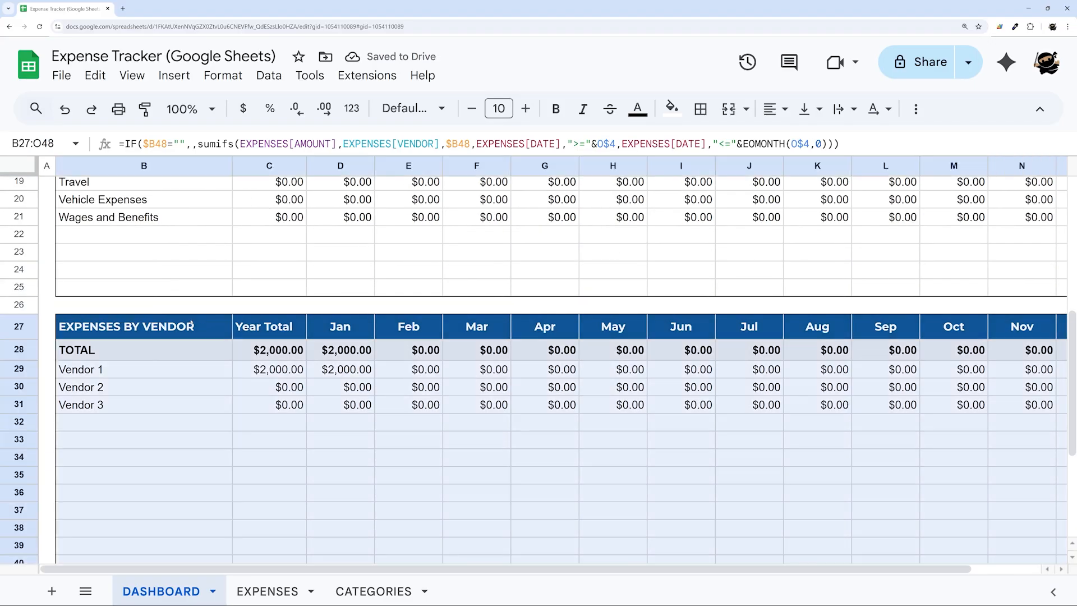
left_click(700, 109)
left_click(858, 147)
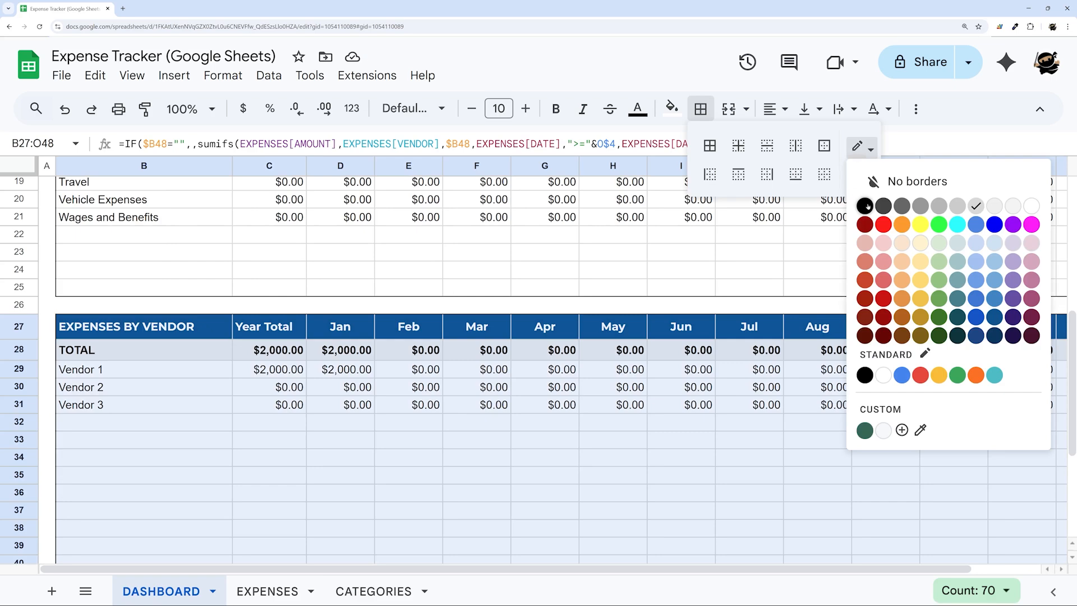
left_click(858, 147)
left_click(823, 146)
left_click(340, 387)
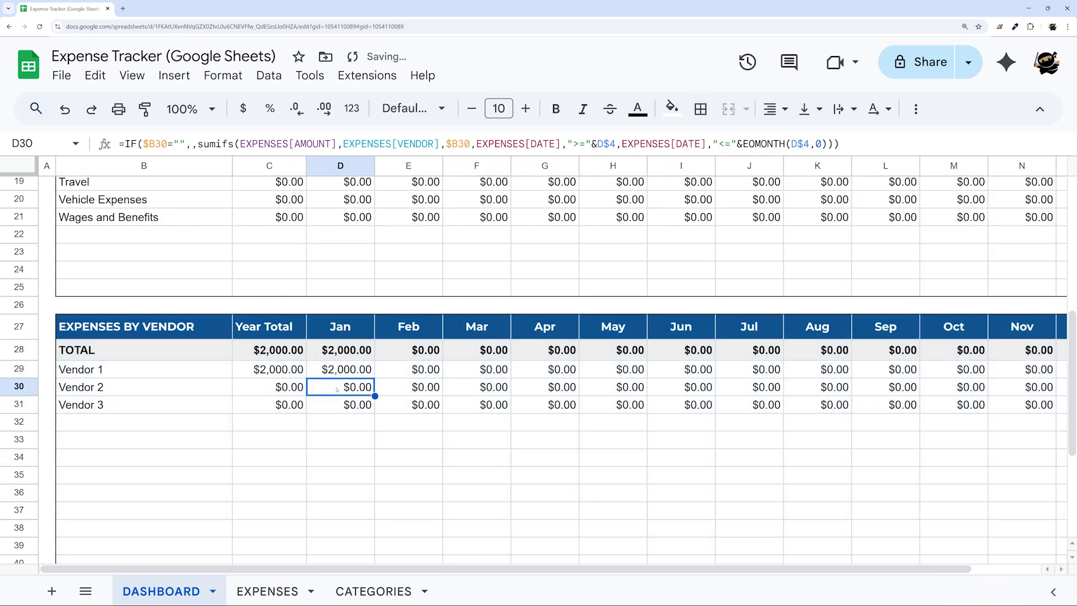
scroll(303, 396, "up", 1)
key("ctrl+Home")
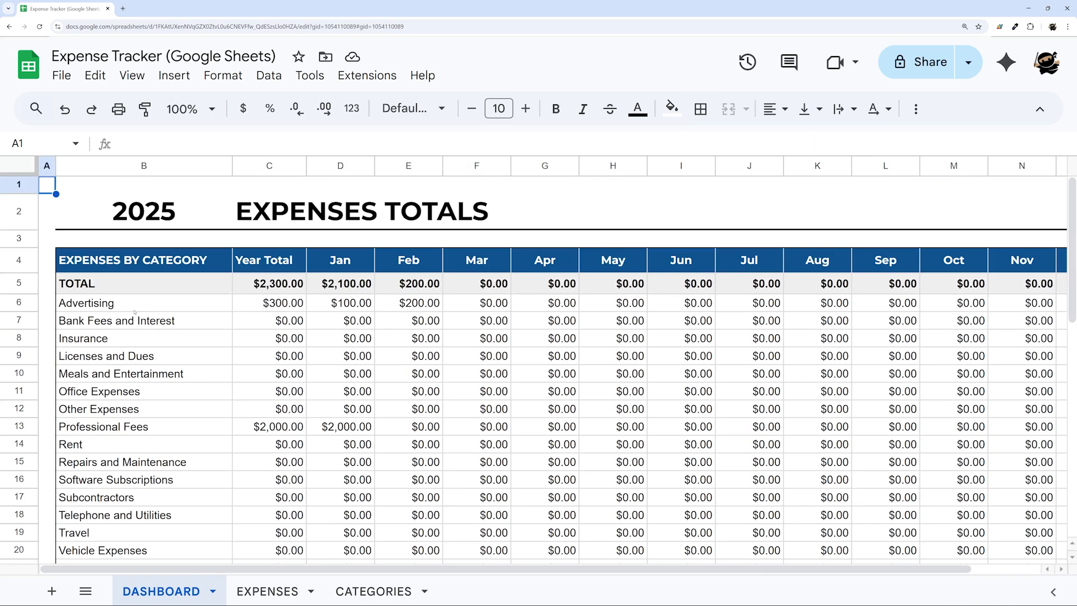